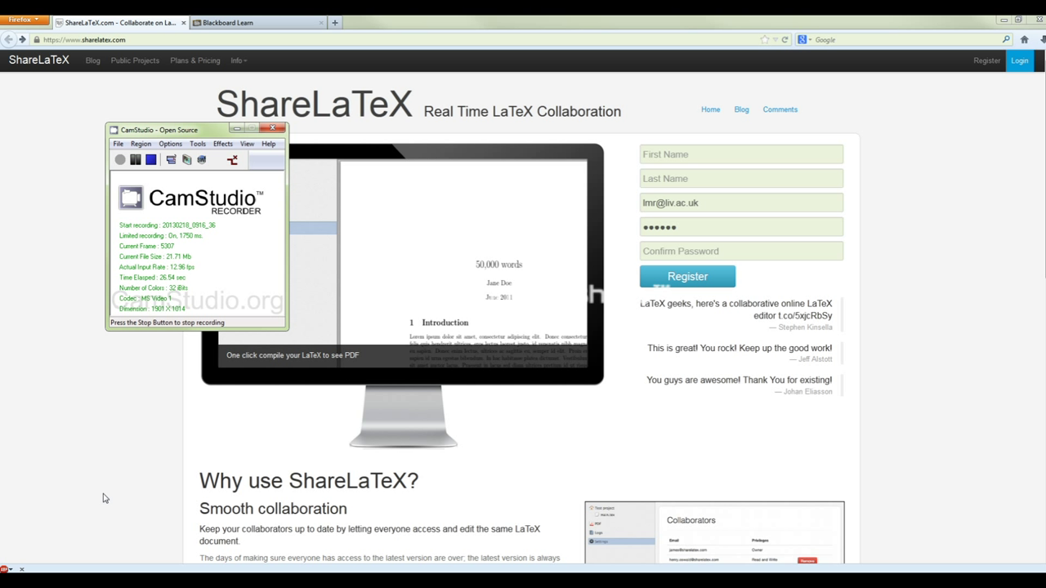
Sign in to ShareLaTeX, then open and dismiss the New Project menu on the Projects list.
{"action": "left_click", "coordinate": [99, 498]}
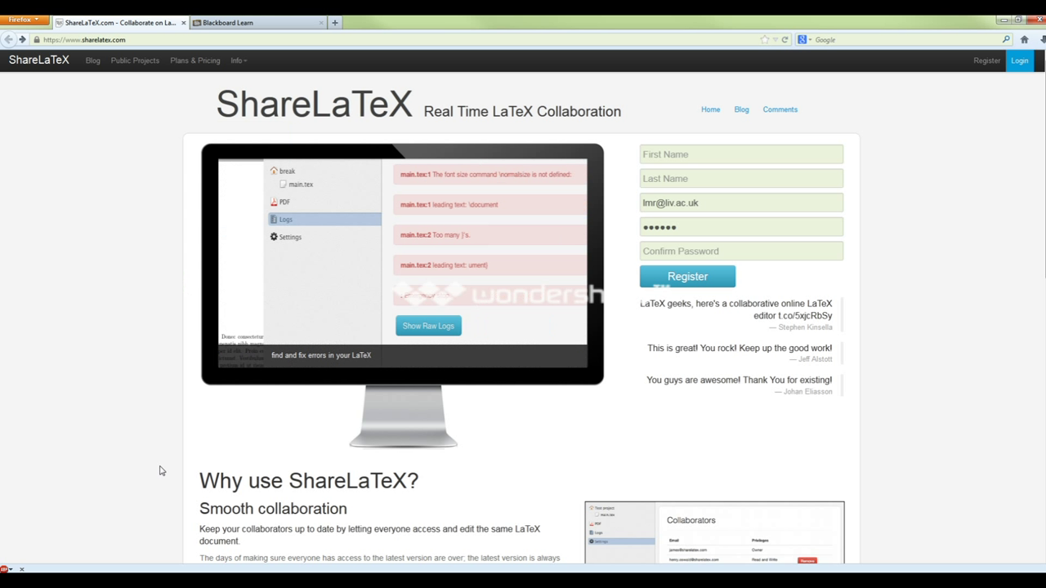
{"action": "left_click_drag", "start_coordinate": [135, 43], "coordinate": [40, 43]}
{"action": "left_click", "coordinate": [44, 224]}
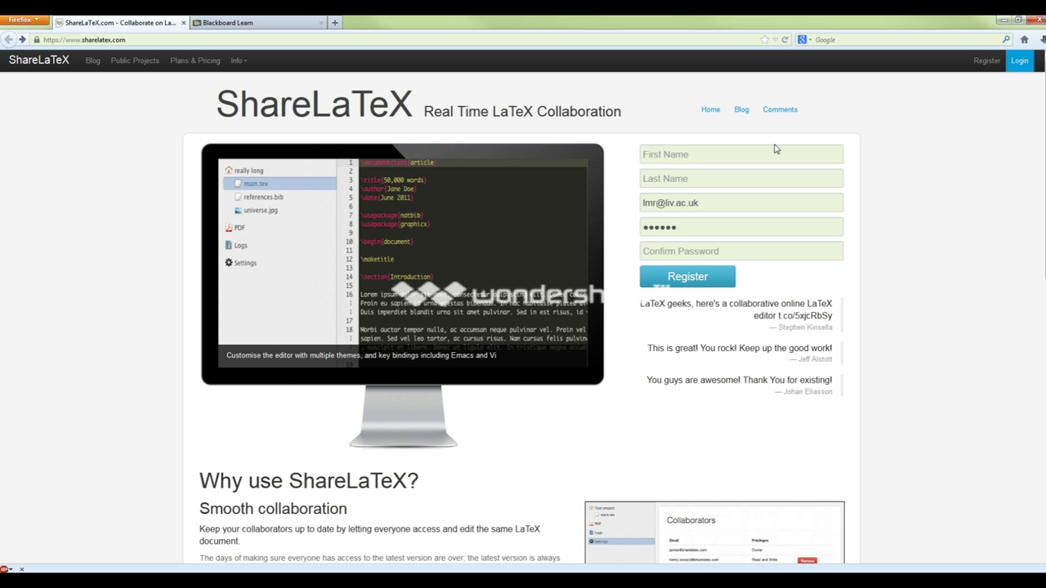
{"action": "left_click", "coordinate": [1027, 65]}
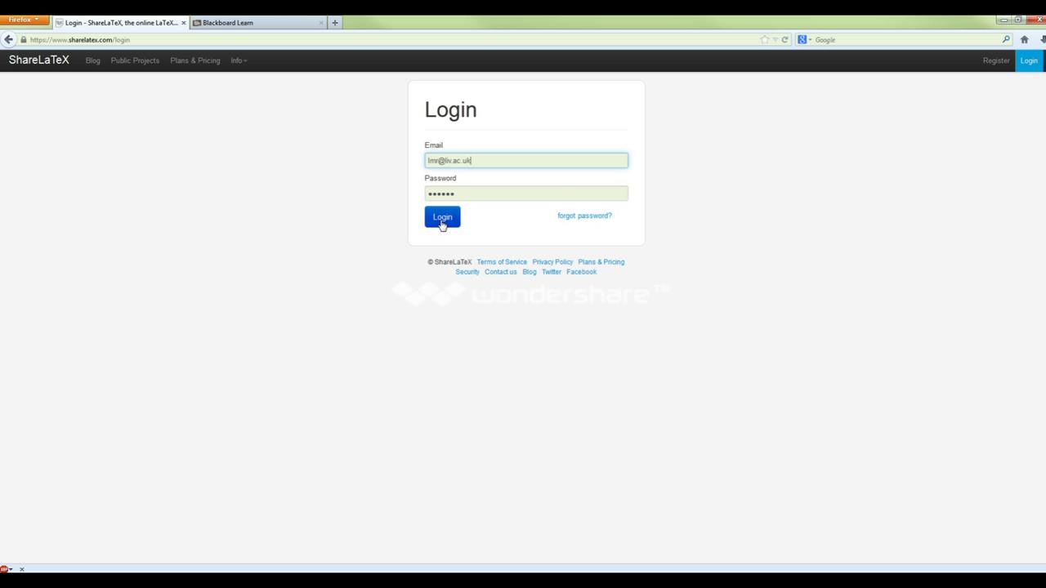
{"action": "left_click", "coordinate": [442, 222]}
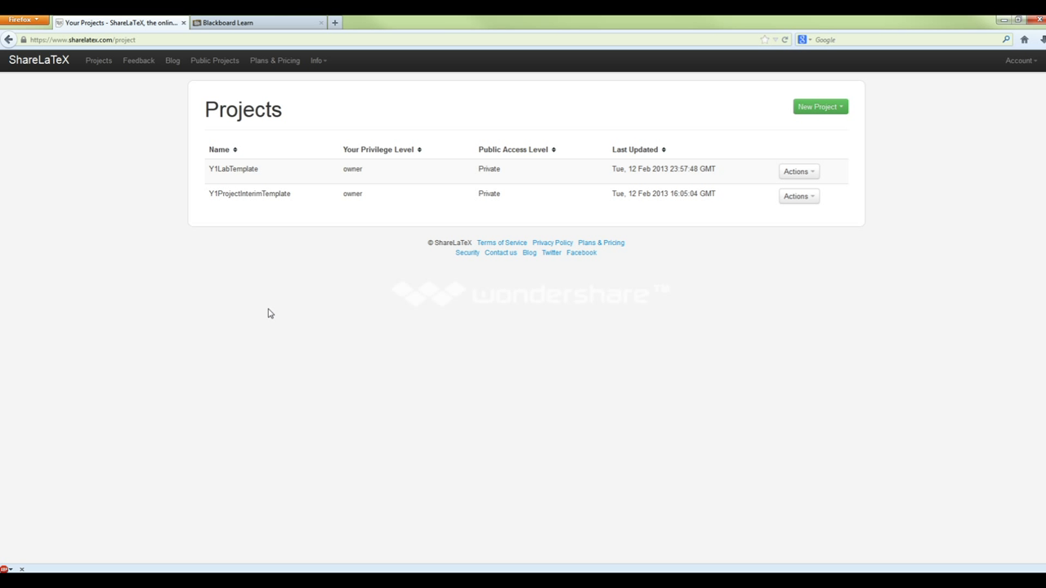
{"action": "left_click", "coordinate": [832, 109]}
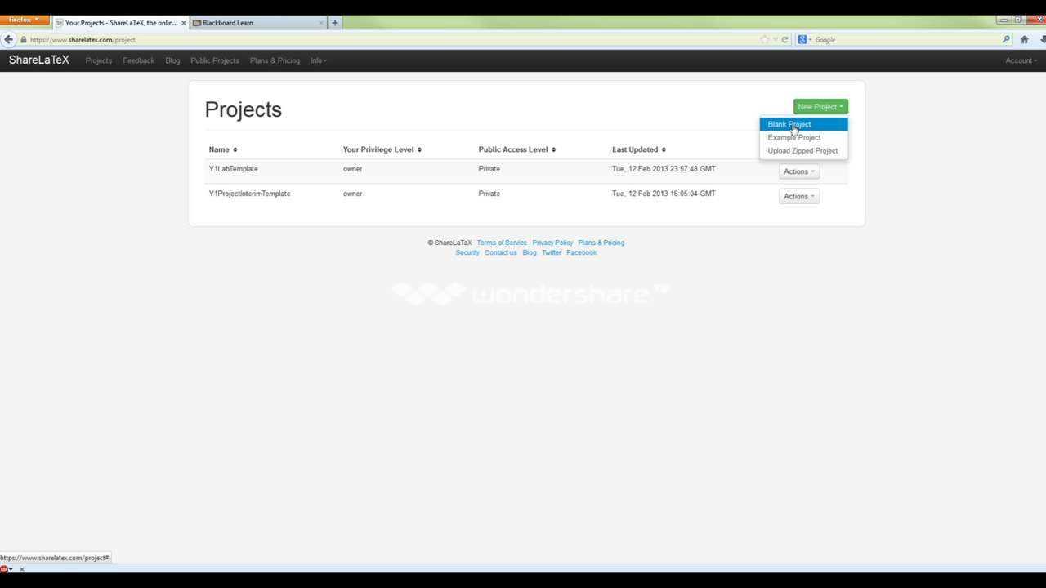
{"action": "left_click", "coordinate": [904, 217]}
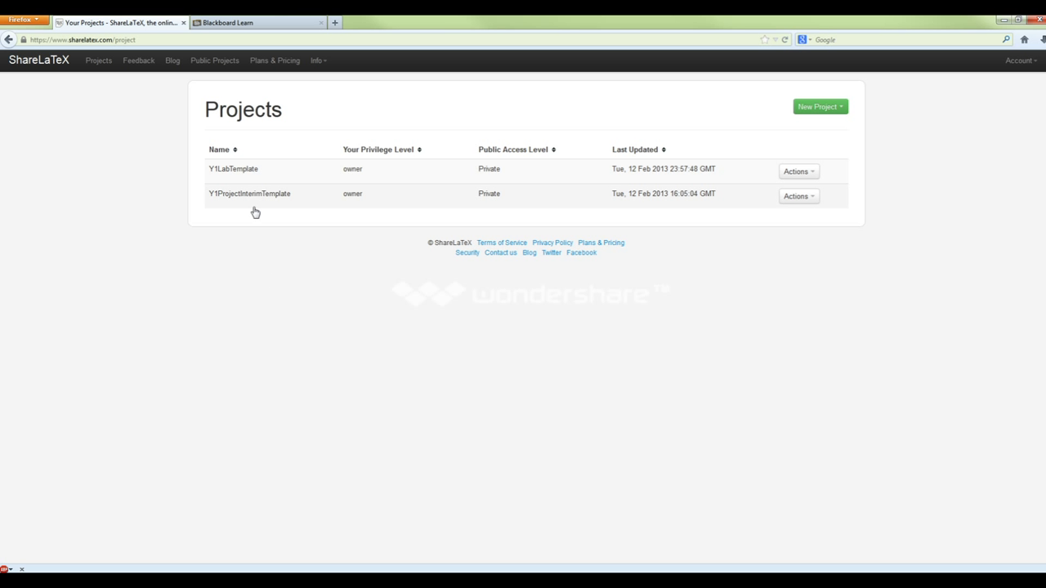
On the VITAL site, open Learning Resources > Y1 Project and scroll to the interim template.
{"action": "left_click", "coordinate": [247, 22]}
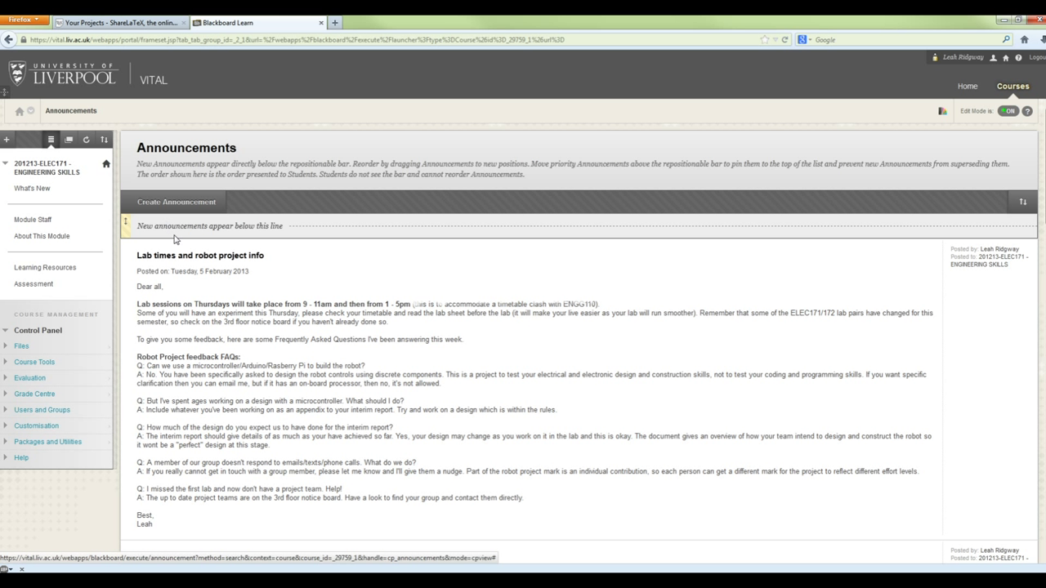
{"action": "left_click", "coordinate": [49, 273]}
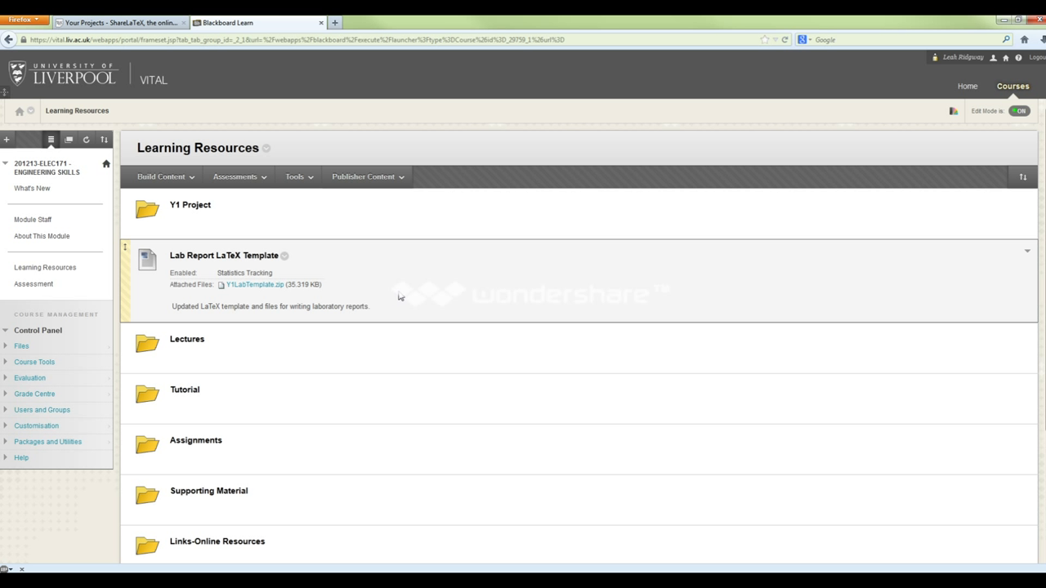
{"action": "left_click", "coordinate": [193, 210]}
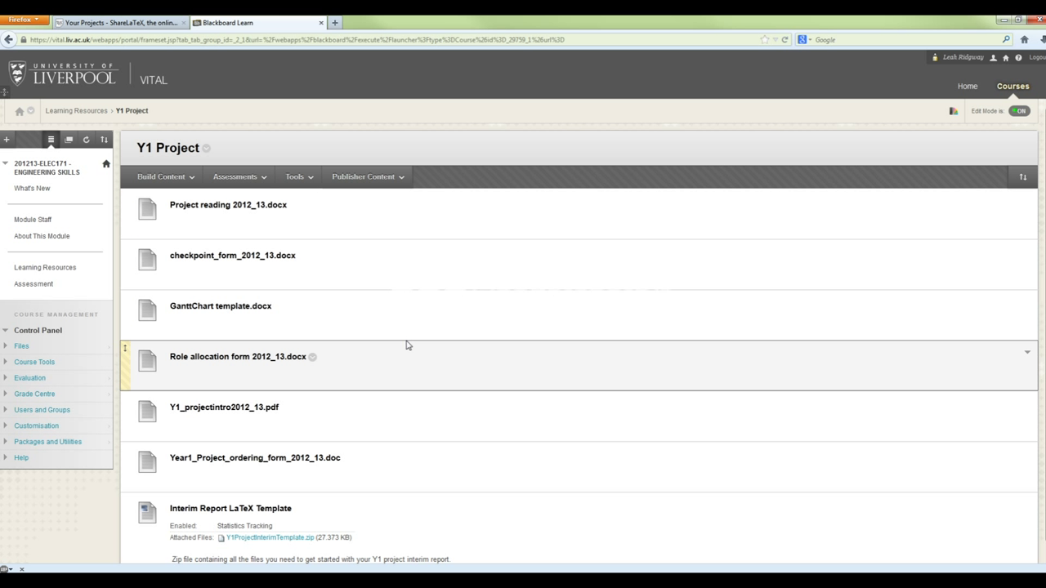
{"action": "scroll", "coordinate": [407, 345], "scroll_direction": "down", "scroll_amount": 1}
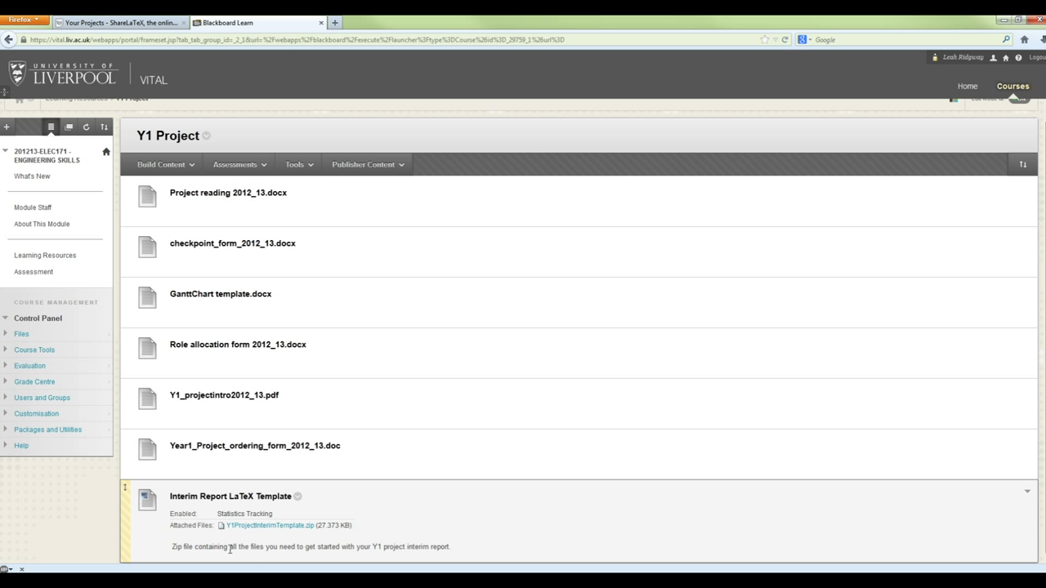
Open Y1ProjectInterimTemplate.zip directly, then close its contents window.
{"action": "right_click", "coordinate": [293, 530]}
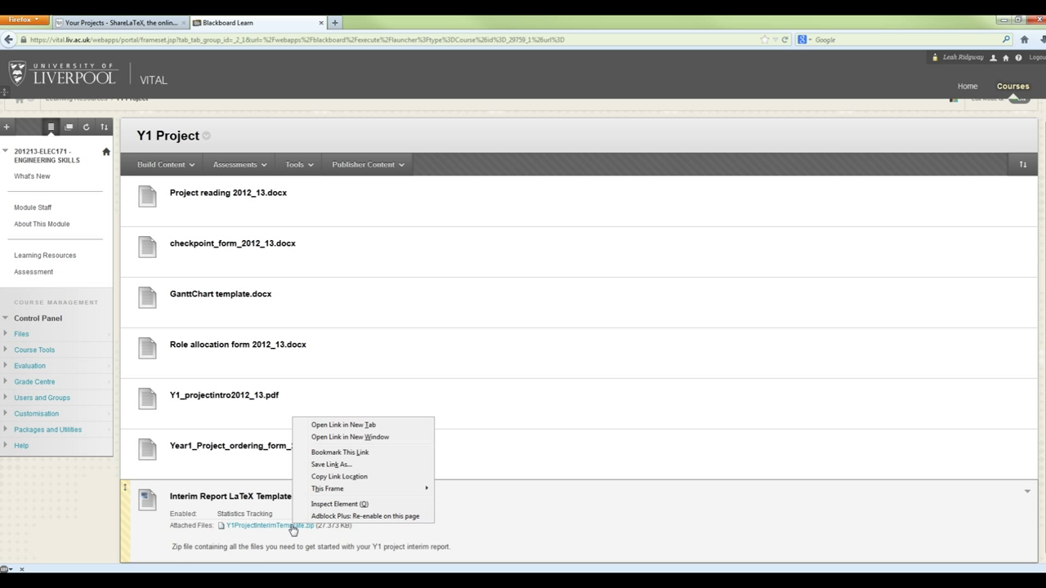
{"action": "key", "text": "t"}
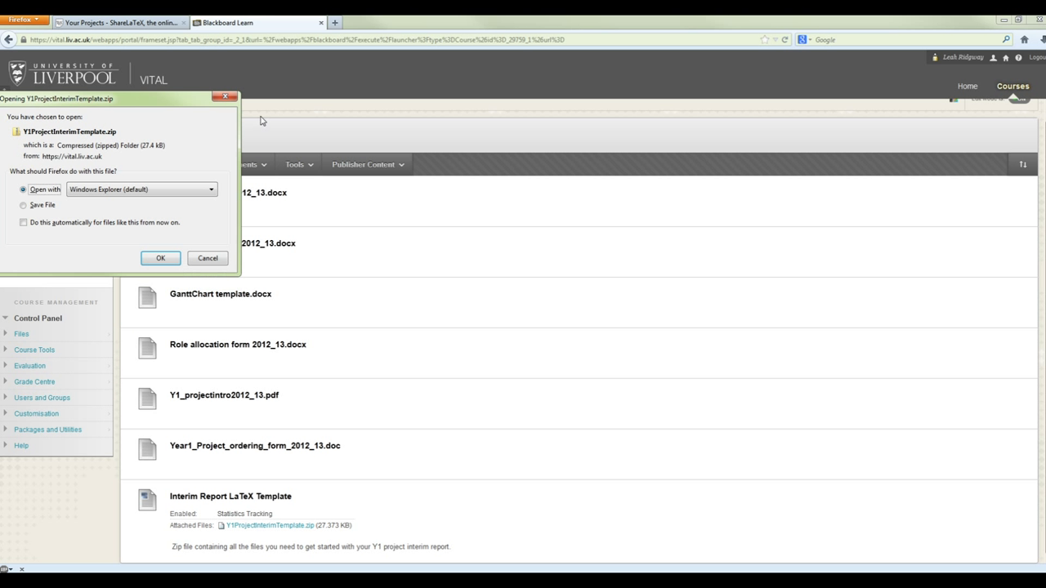
{"action": "left_click", "coordinate": [41, 206]}
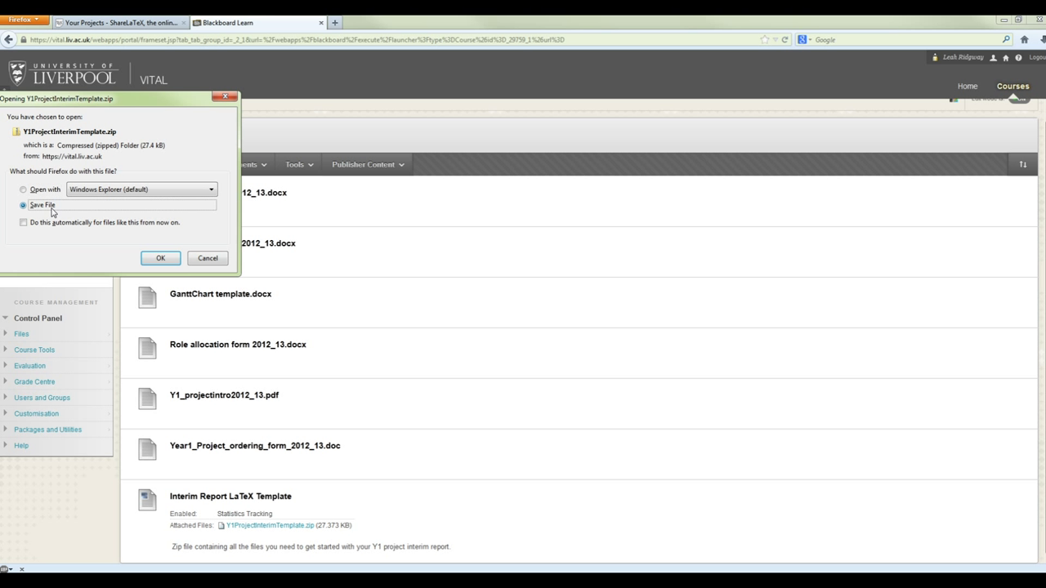
{"action": "left_click", "coordinate": [39, 192]}
{"action": "left_click", "coordinate": [149, 256]}
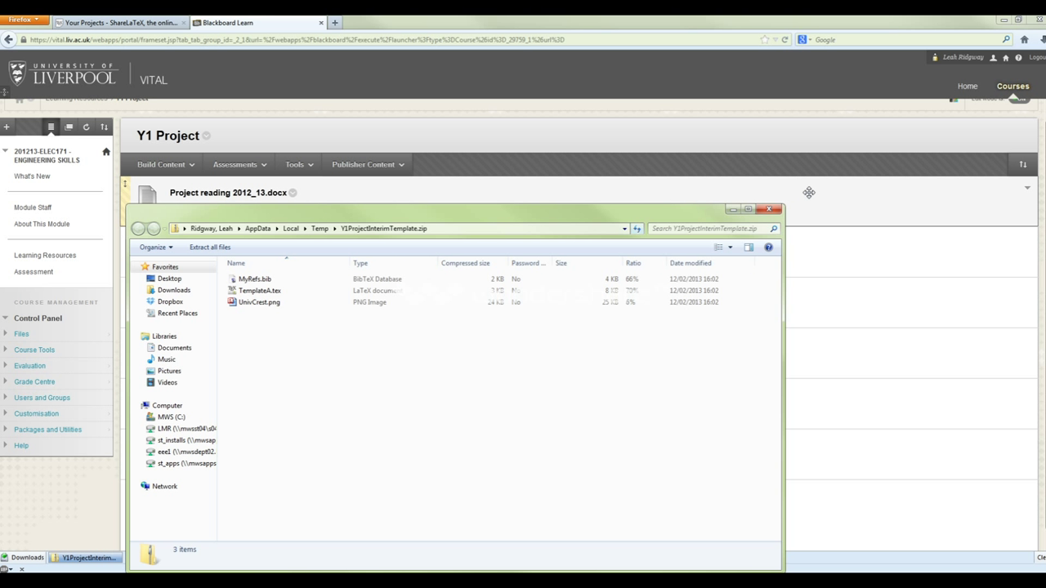
{"action": "left_click", "coordinate": [773, 211]}
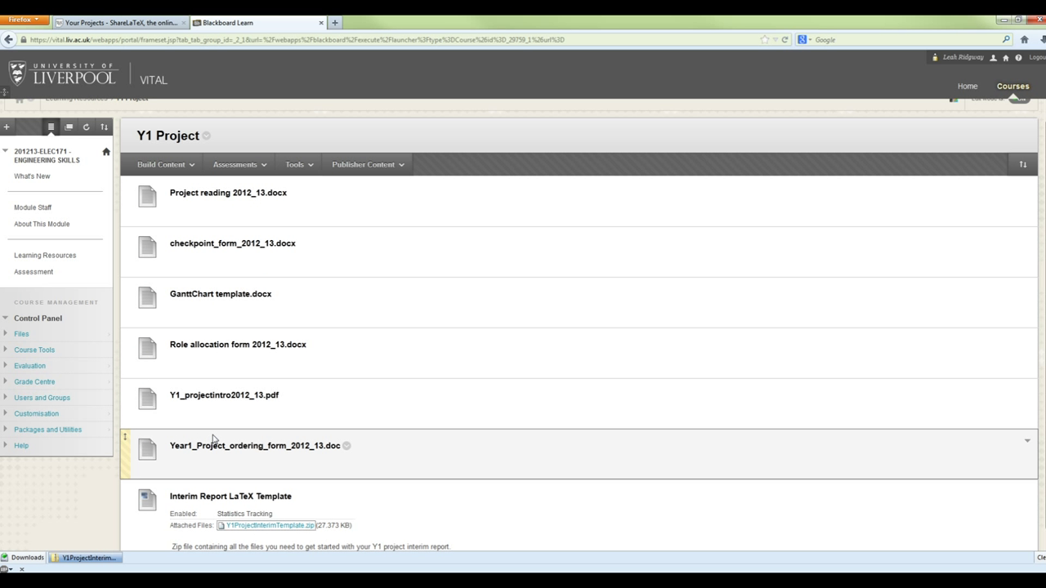
Download Y1ProjectInterimTemplate.zip again, saving it to disk this time.
{"action": "left_click", "coordinate": [285, 527]}
{"action": "left_click", "coordinate": [43, 205]}
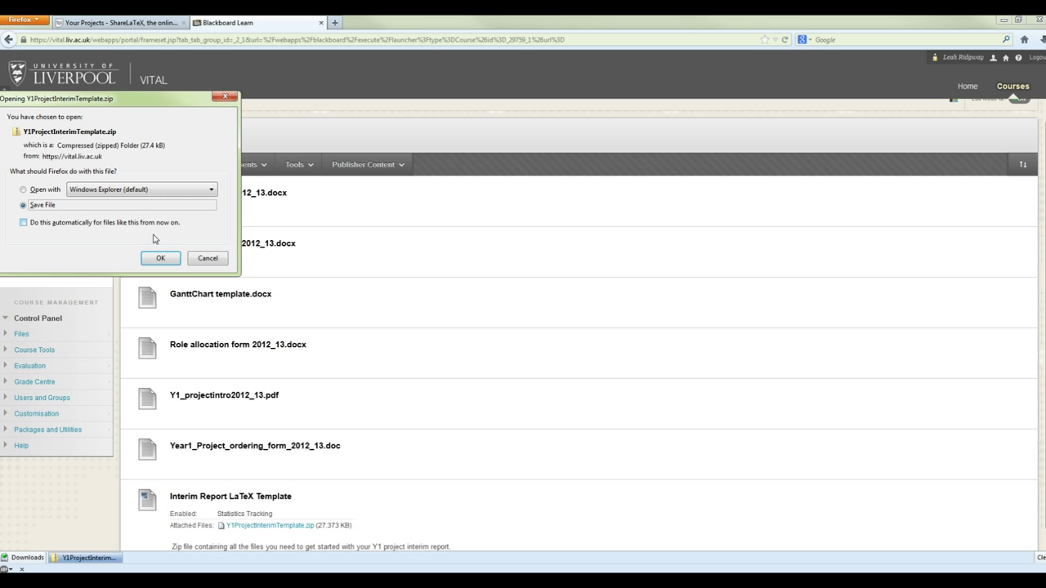
{"action": "left_click", "coordinate": [171, 260]}
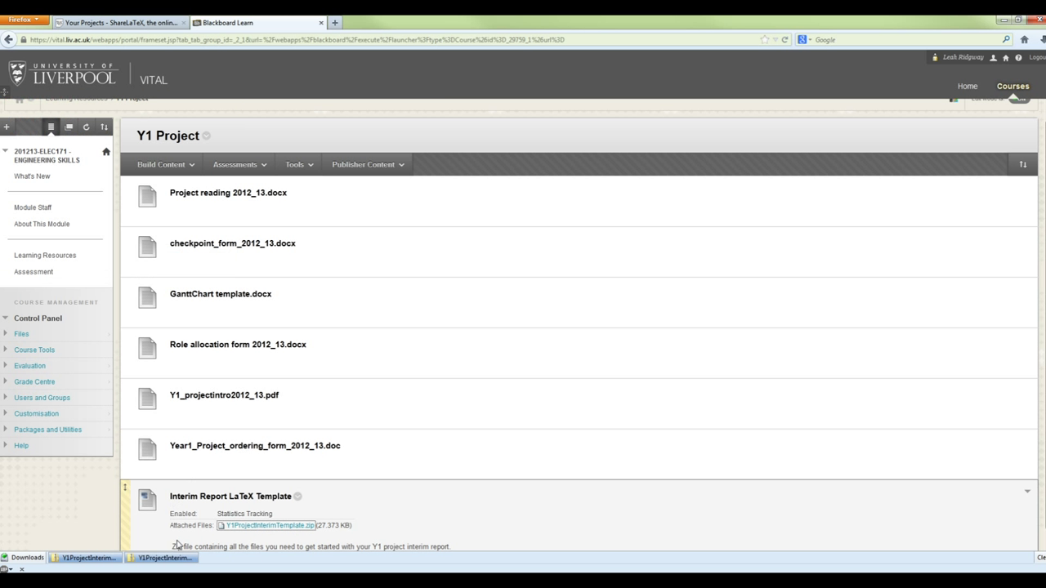
{"action": "right_click", "coordinate": [182, 560]}
Copy the downloaded zip from Downloads onto the desktop and return to Firefox.
{"action": "left_click", "coordinate": [237, 534]}
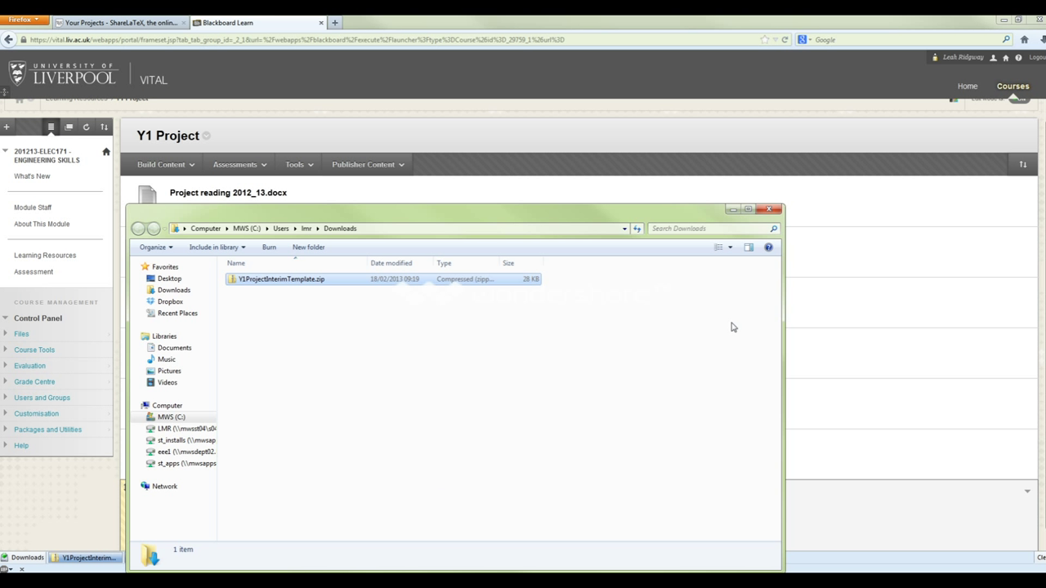
{"action": "left_click", "coordinate": [288, 365]}
{"action": "left_click", "coordinate": [276, 286]}
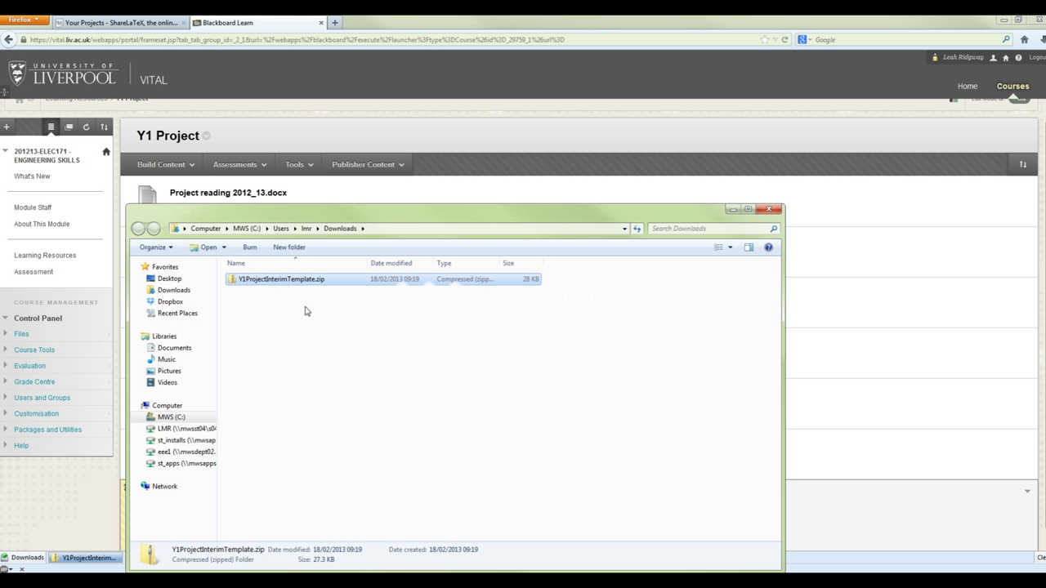
{"action": "key", "text": "alt+Tab"}
{"action": "key", "text": "Tab"}
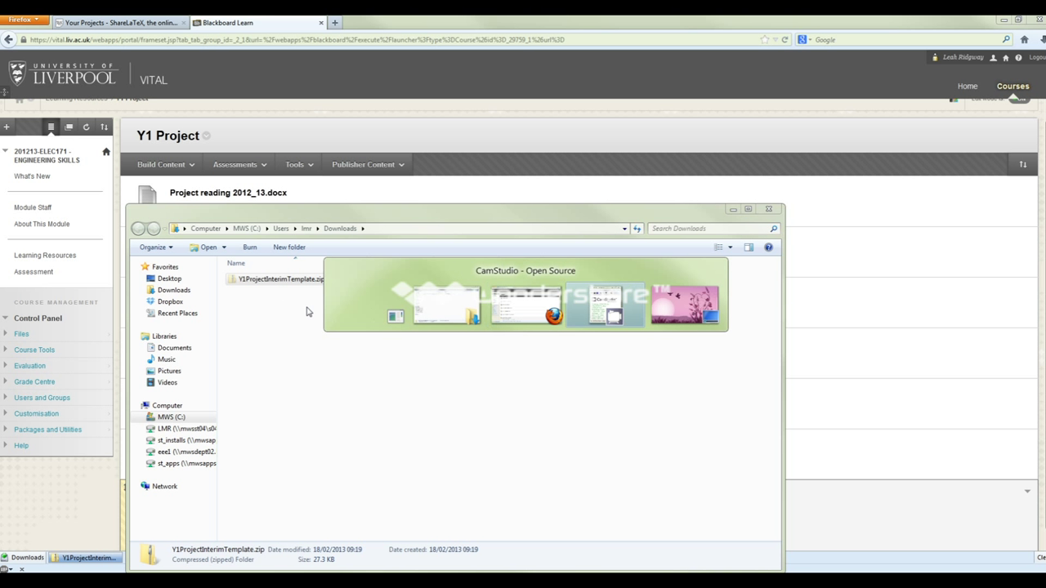
{"action": "key", "text": "Tab"}
{"action": "key", "text": "ctrl+v"}
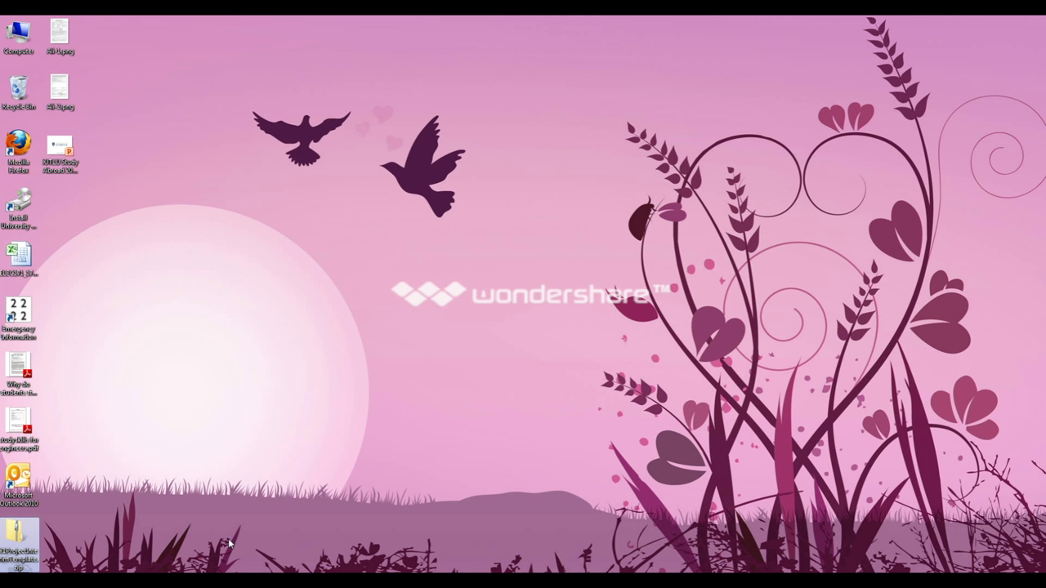
{"action": "key", "text": "alt+Tab"}
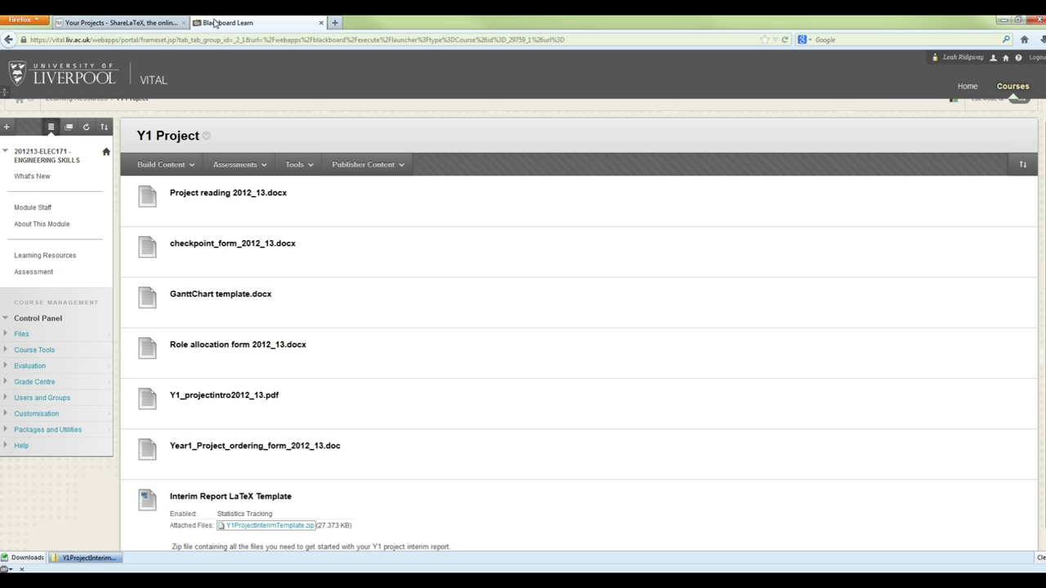
Create a new ShareLaTeX project by uploading Desktop's Y1ProjectInterimTemplate.zip.
{"action": "left_click", "coordinate": [154, 22]}
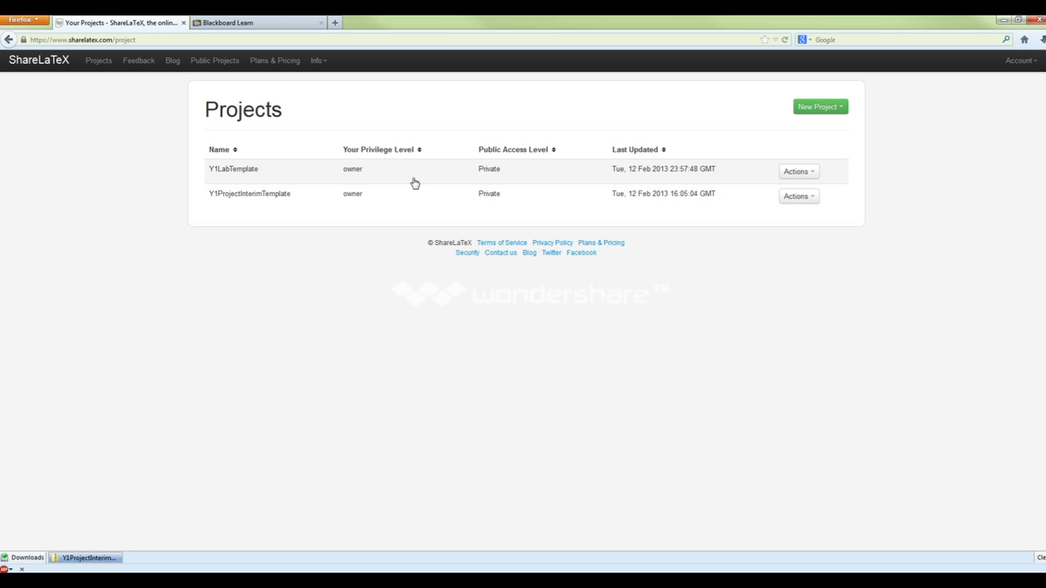
{"action": "left_click", "coordinate": [820, 112]}
{"action": "left_click", "coordinate": [806, 152]}
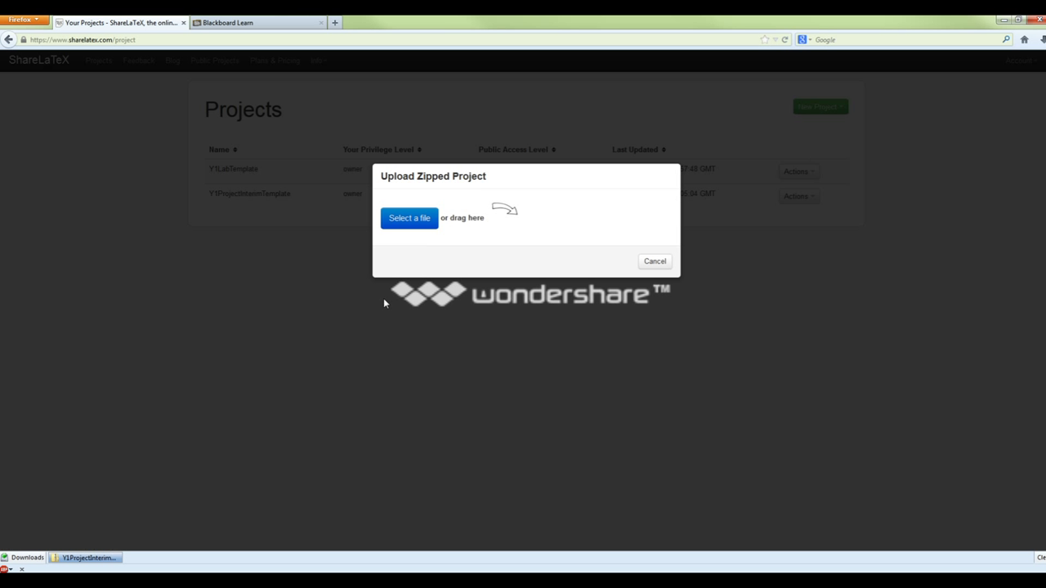
{"action": "left_click", "coordinate": [410, 219]}
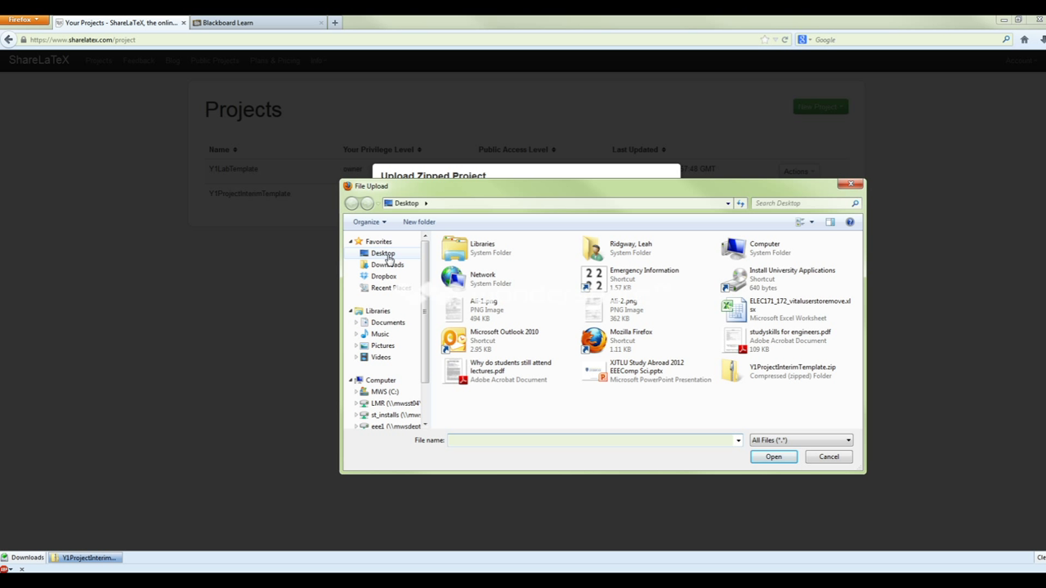
{"action": "left_click", "coordinate": [389, 258]}
{"action": "left_click", "coordinate": [772, 374]}
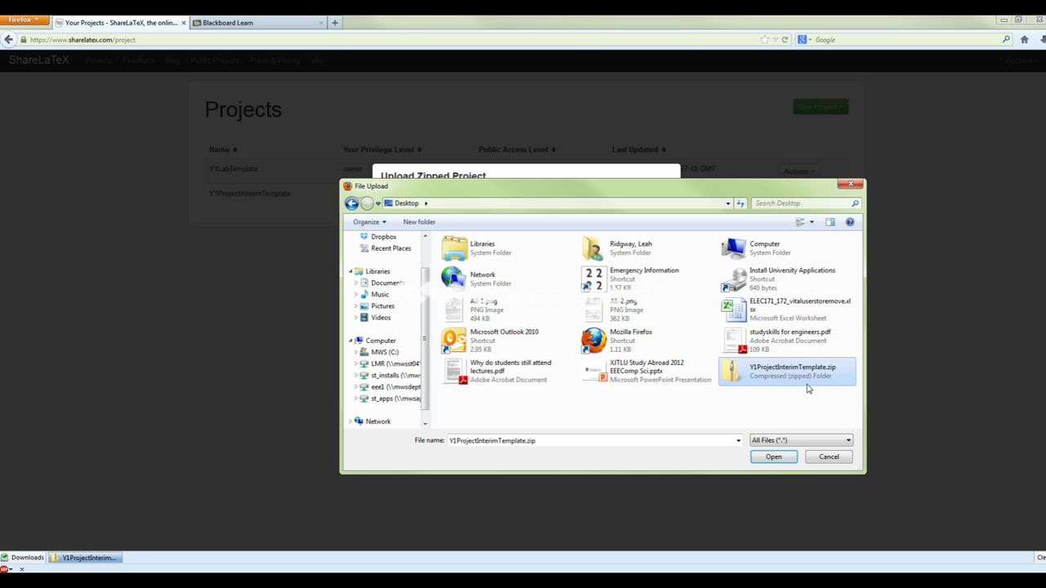
{"action": "left_click", "coordinate": [774, 457]}
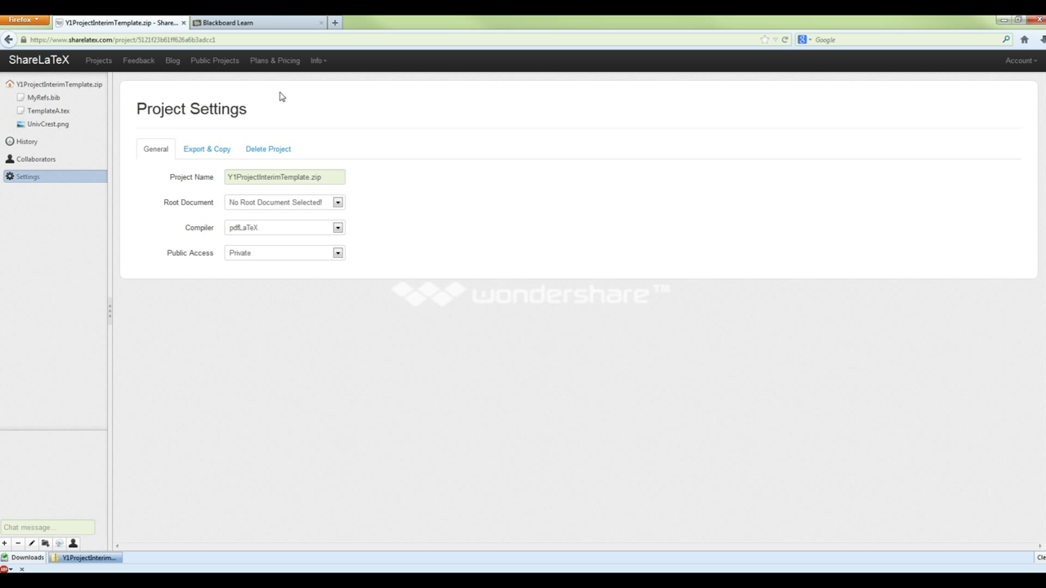
Rename the project to TeamZProject.
{"action": "left_click", "coordinate": [304, 176]}
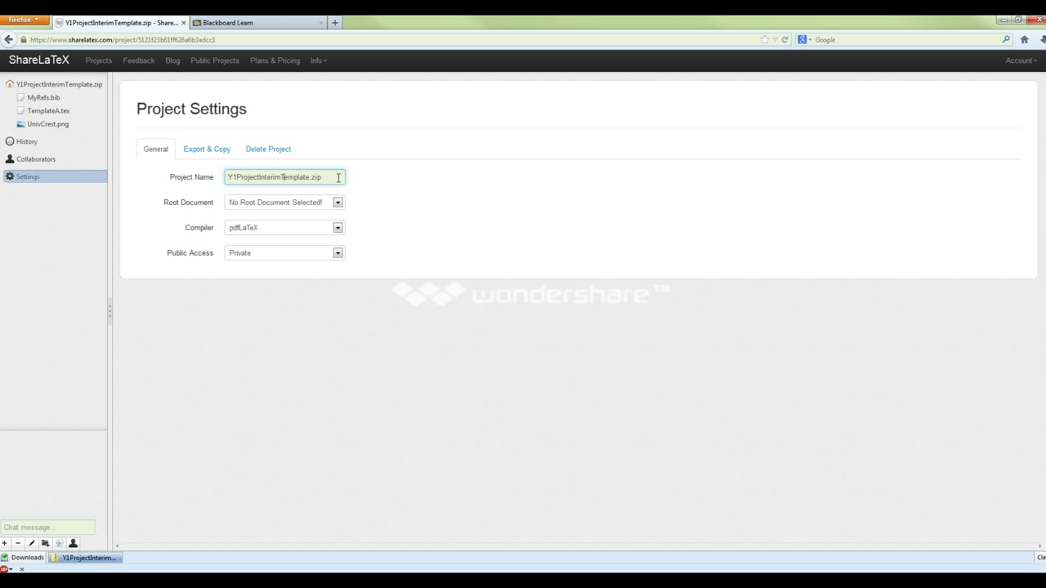
{"action": "left_click_drag", "start_coordinate": [339, 178], "coordinate": [176, 183]}
{"action": "type", "text": "Team"}
{"action": "type", "text": "ZProject"}
Set TemplateA.tex as root document, pdfLaTeX as compiler, and public access to Private.
{"action": "left_click", "coordinate": [311, 204]}
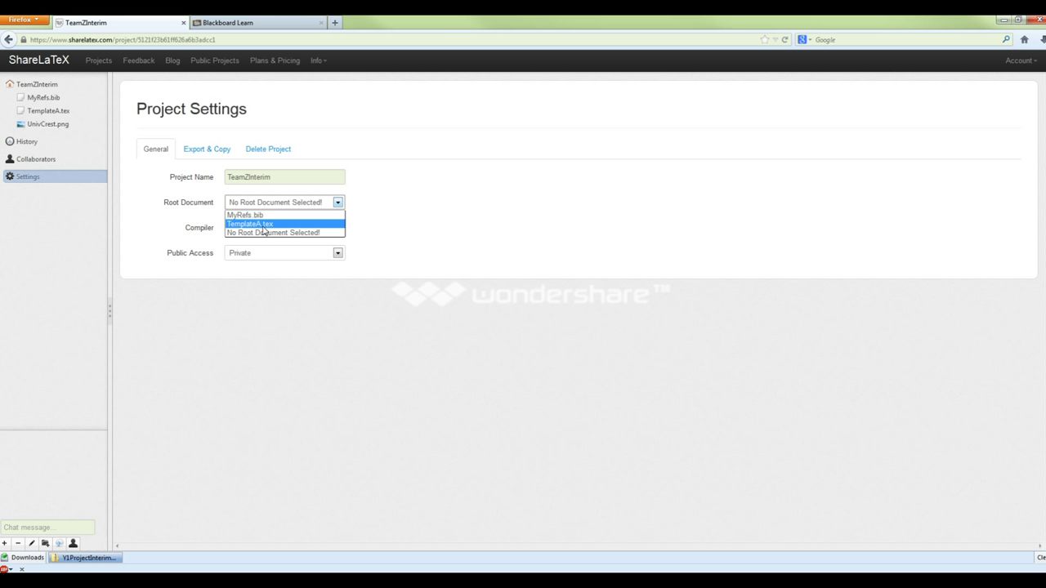
{"action": "left_click", "coordinate": [273, 226]}
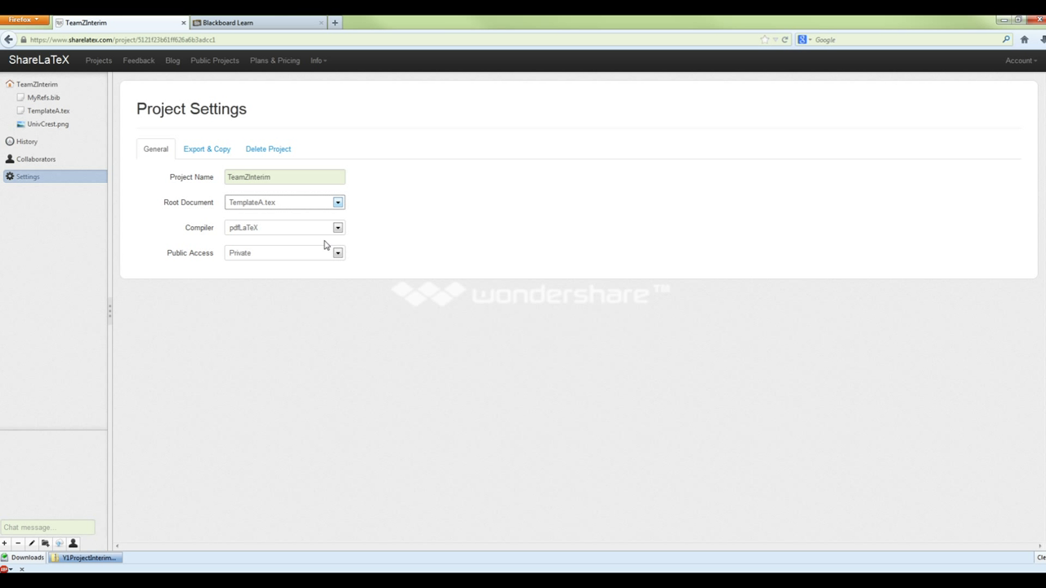
{"action": "left_click", "coordinate": [276, 230]}
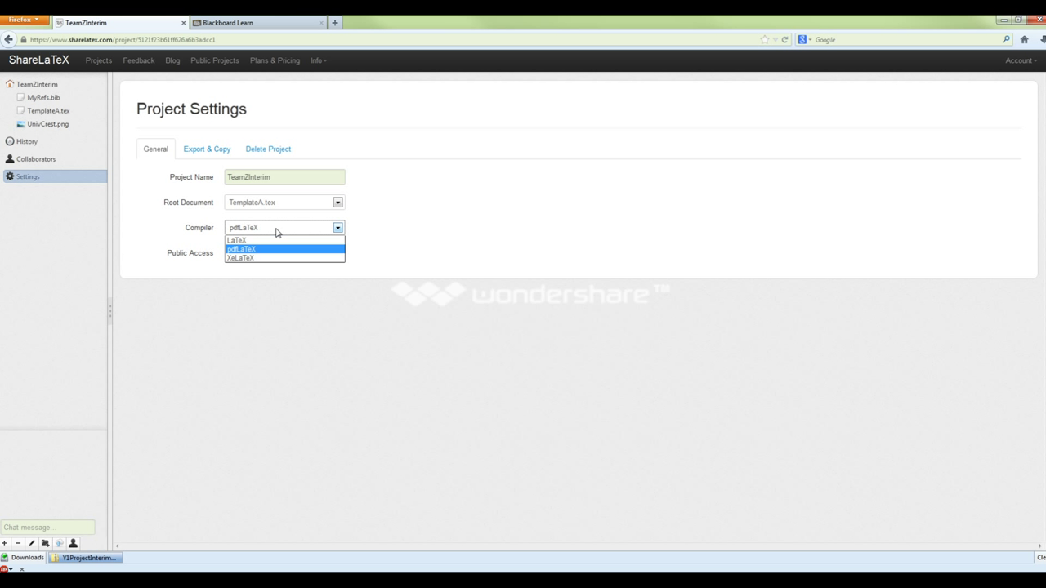
{"action": "left_click", "coordinate": [275, 231]}
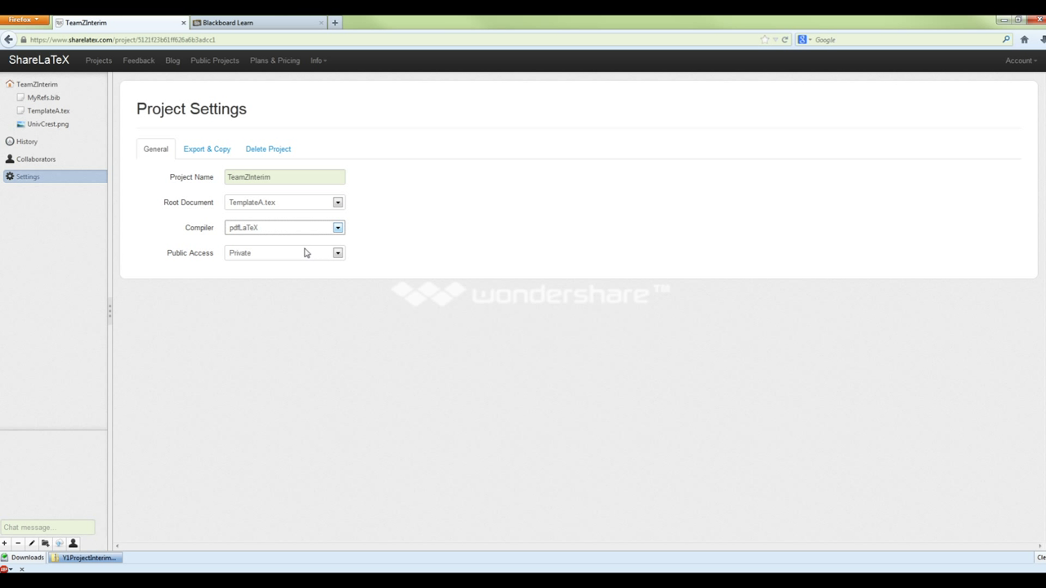
{"action": "left_click", "coordinate": [290, 258]}
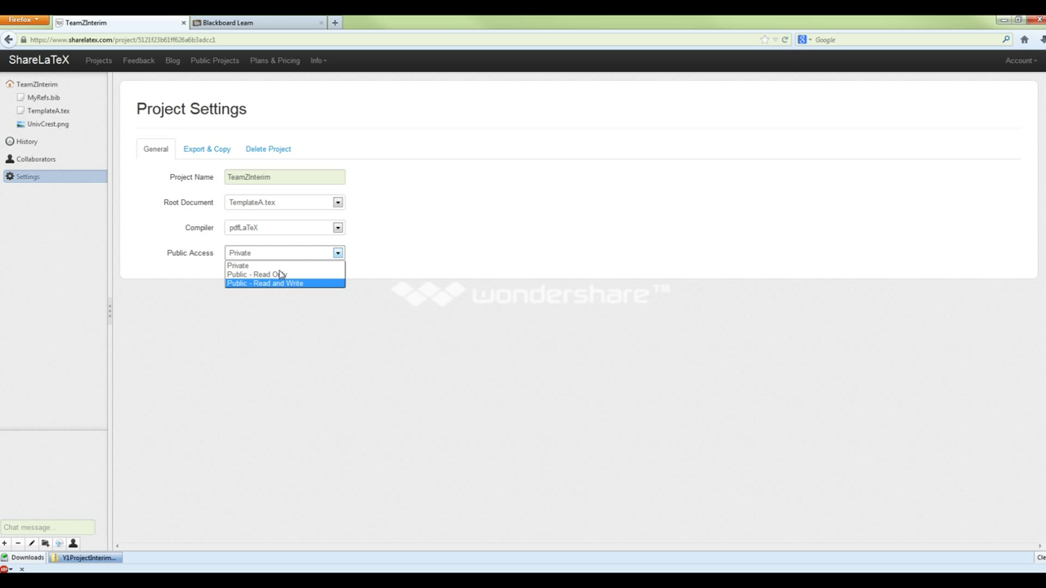
{"action": "left_click", "coordinate": [278, 269]}
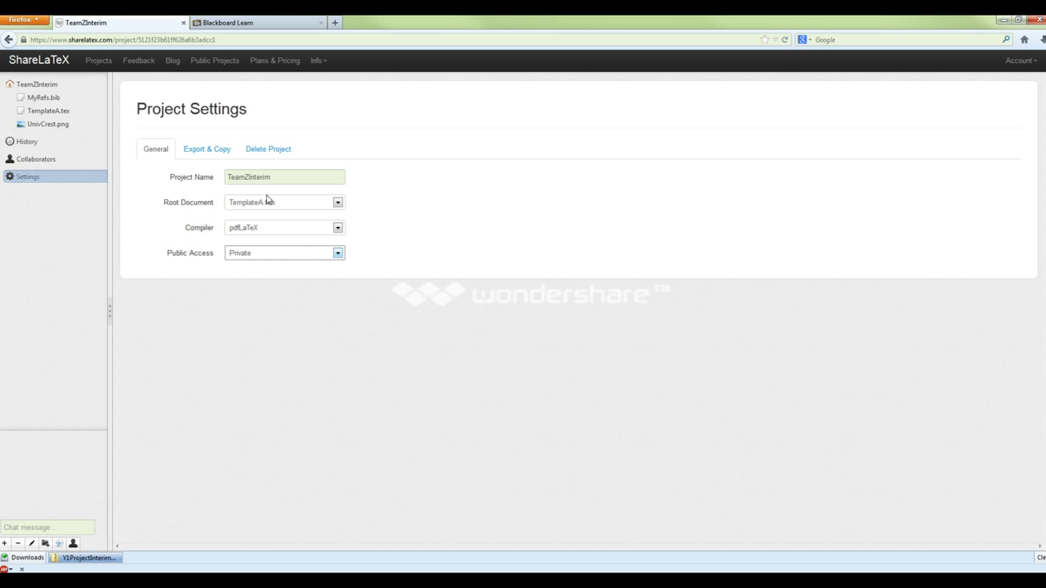
Open TemplateA.tex in single-pane layout and scroll through the whole template and back up.
{"action": "left_click", "coordinate": [48, 113]}
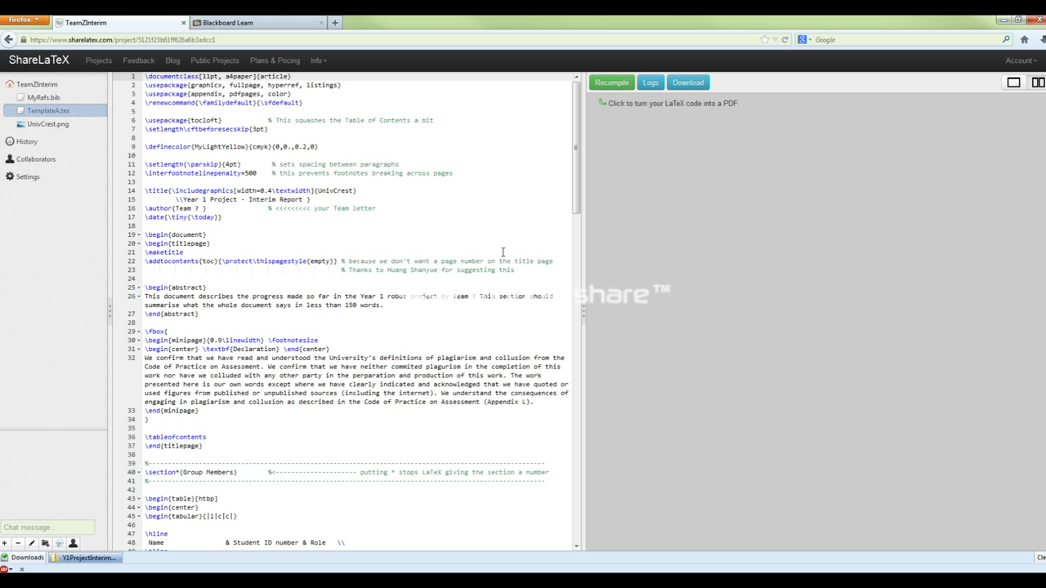
{"action": "left_click", "coordinate": [1013, 83]}
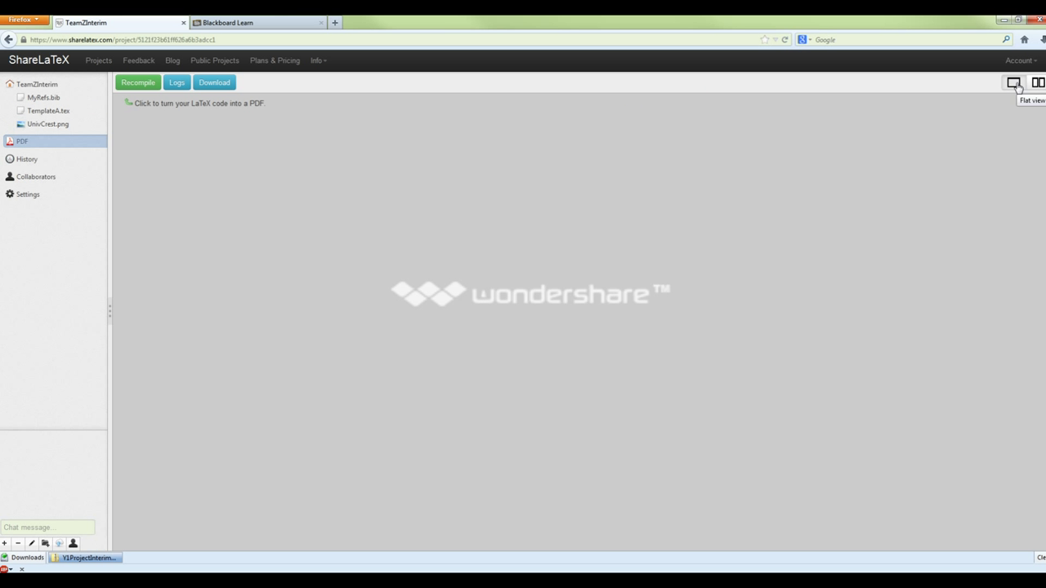
{"action": "left_click", "coordinate": [53, 110]}
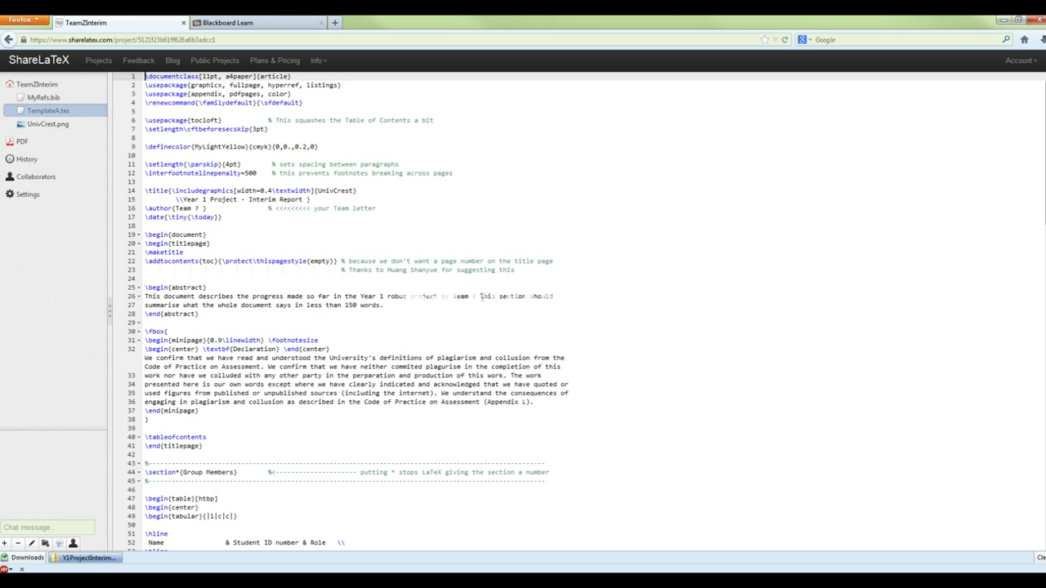
{"action": "scroll", "coordinate": [558, 358], "scroll_direction": "down", "scroll_amount": 1}
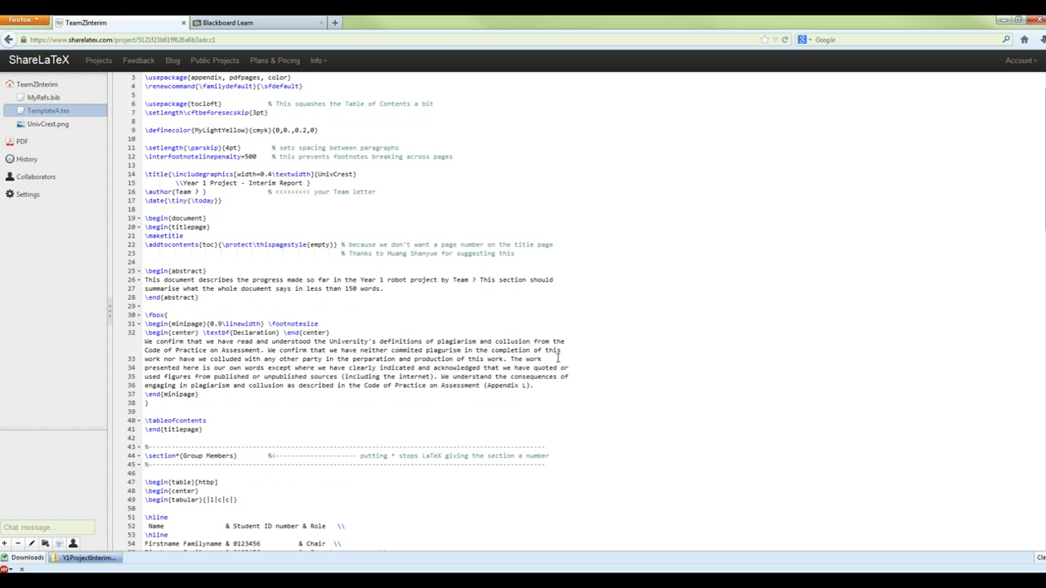
{"action": "scroll", "coordinate": [558, 358], "scroll_direction": "down", "scroll_amount": 3}
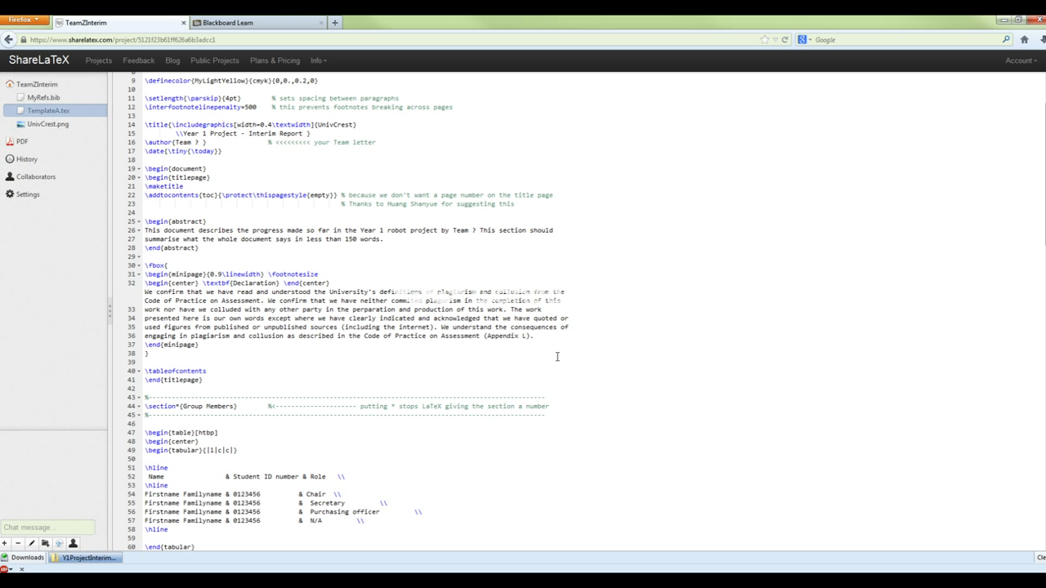
{"action": "scroll", "coordinate": [556, 356], "scroll_direction": "down", "scroll_amount": 6}
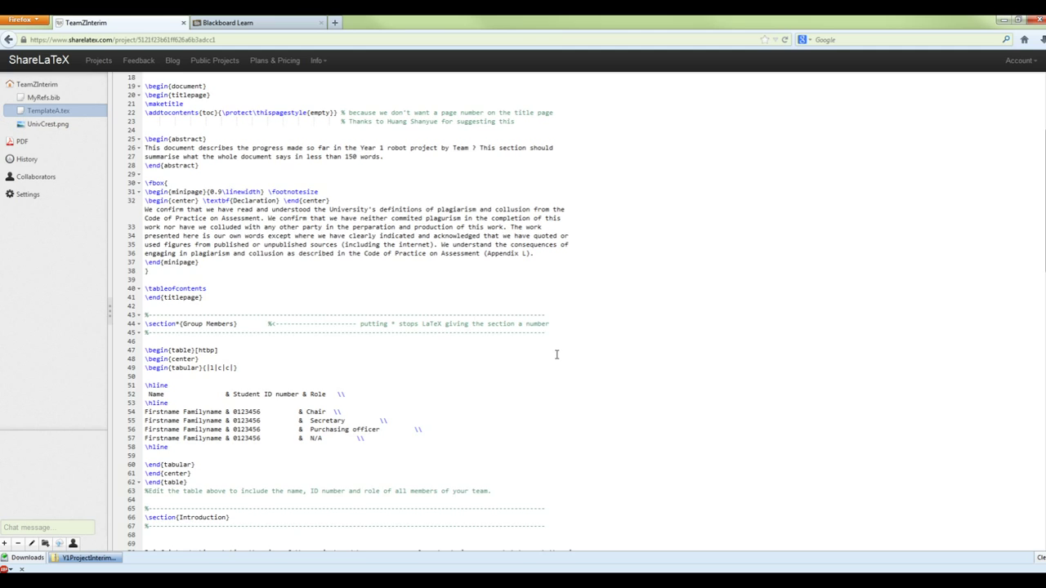
{"action": "scroll", "coordinate": [557, 355], "scroll_direction": "down", "scroll_amount": 2}
{"action": "scroll", "coordinate": [556, 355], "scroll_direction": "down", "scroll_amount": 20}
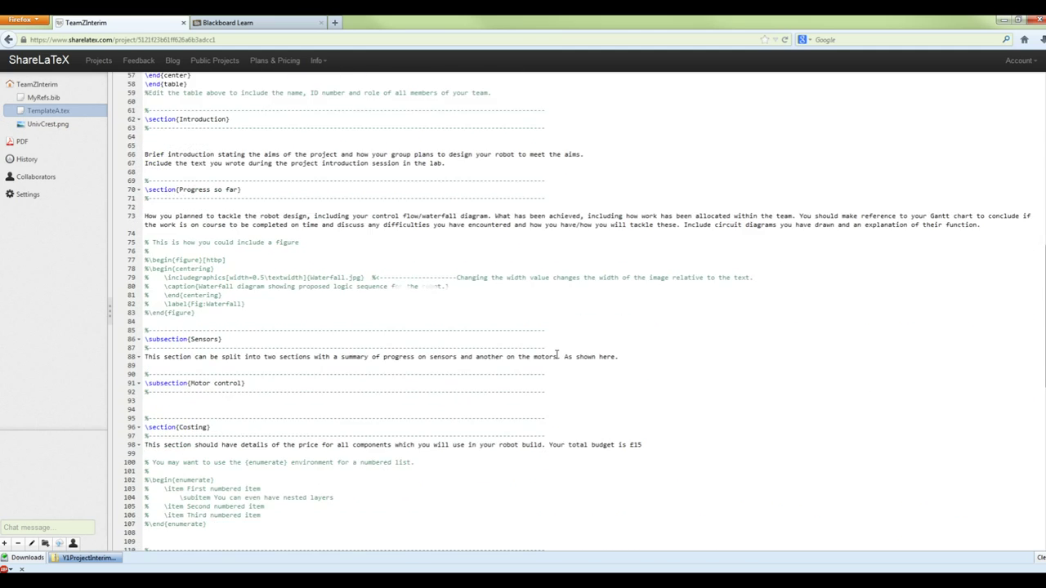
{"action": "scroll", "coordinate": [557, 355], "scroll_direction": "down", "scroll_amount": 20}
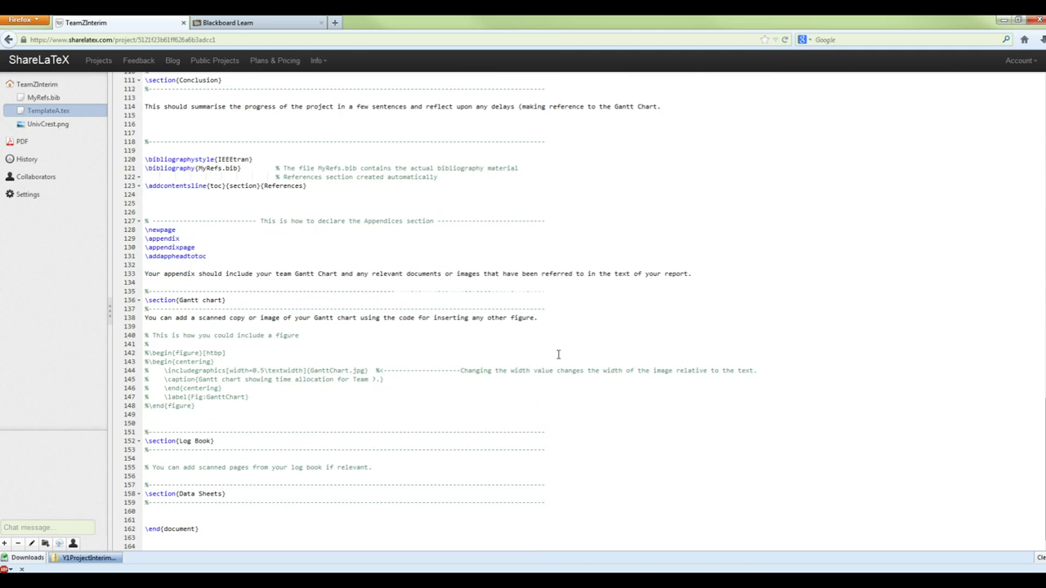
{"action": "scroll", "coordinate": [559, 355], "scroll_direction": "up", "scroll_amount": 20}
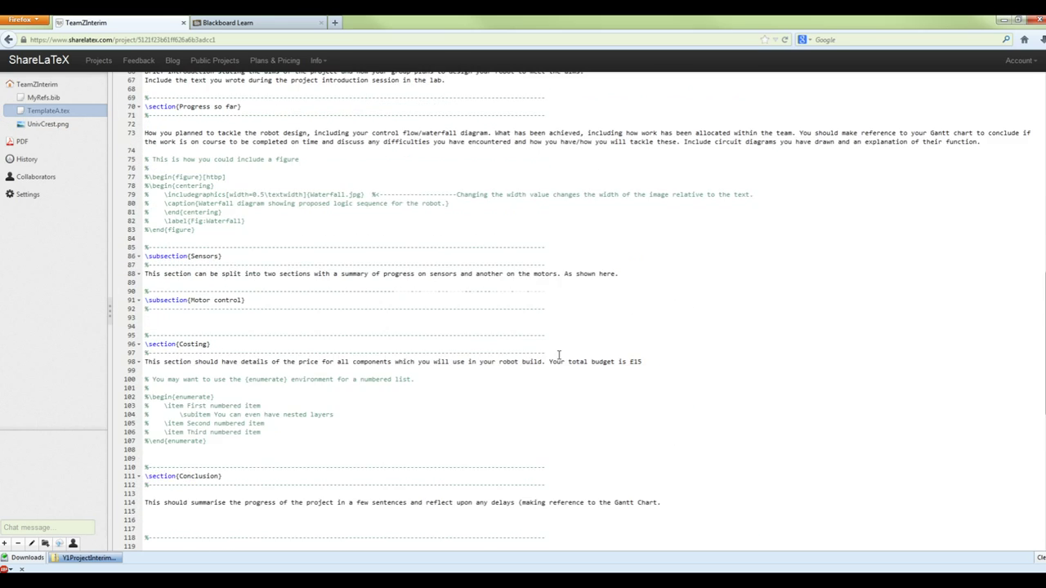
{"action": "scroll", "coordinate": [559, 354], "scroll_direction": "up", "scroll_amount": 11}
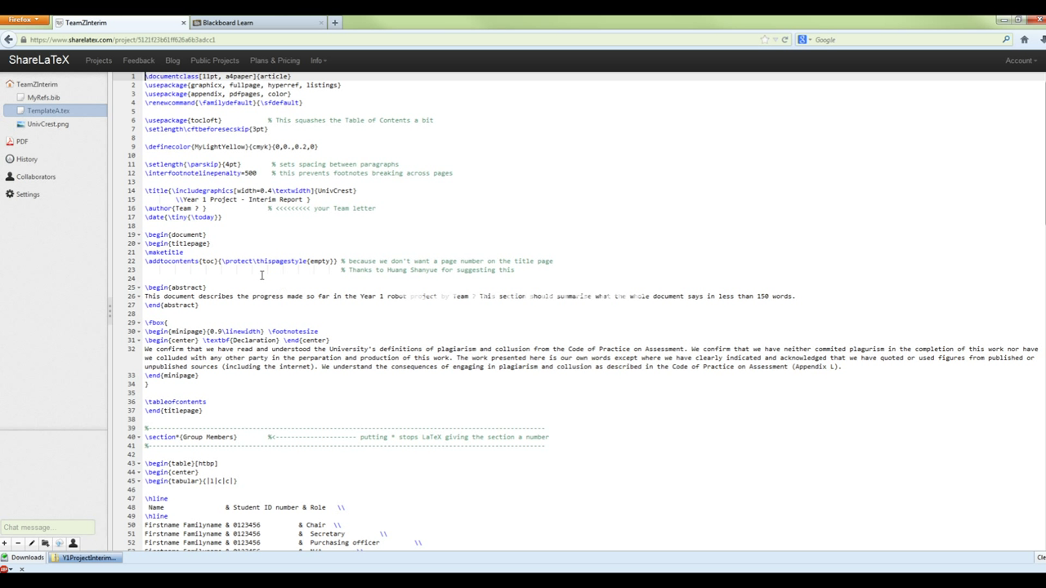
Replace the ? in \author{Team ?} with 2, then highlight the line 4 sans-serif font setting.
{"action": "left_click", "coordinate": [230, 200]}
{"action": "left_click_drag", "start_coordinate": [145, 191], "coordinate": [169, 192]}
{"action": "left_click", "coordinate": [196, 199]}
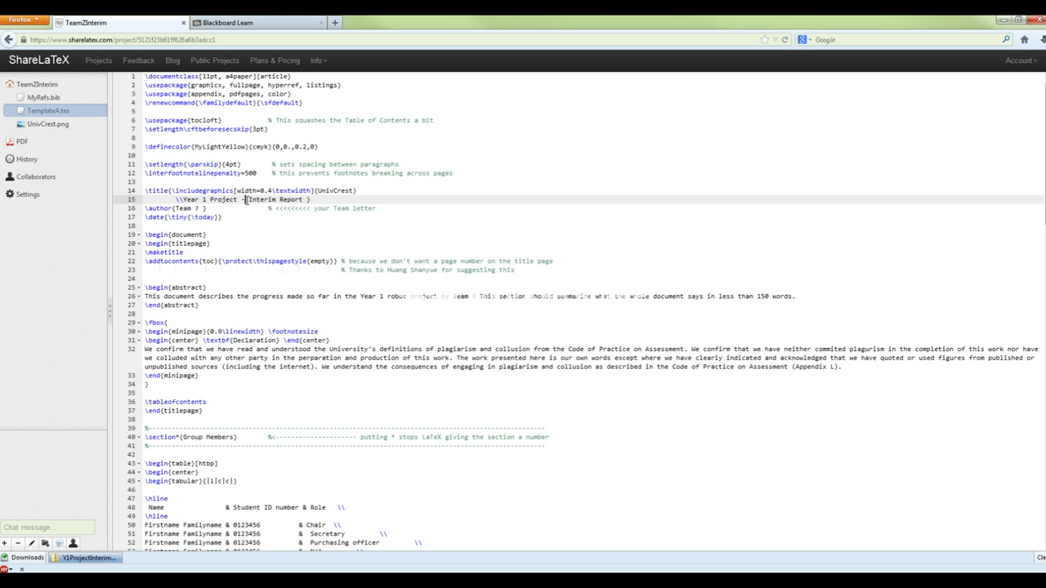
{"action": "key", "text": "Down"}
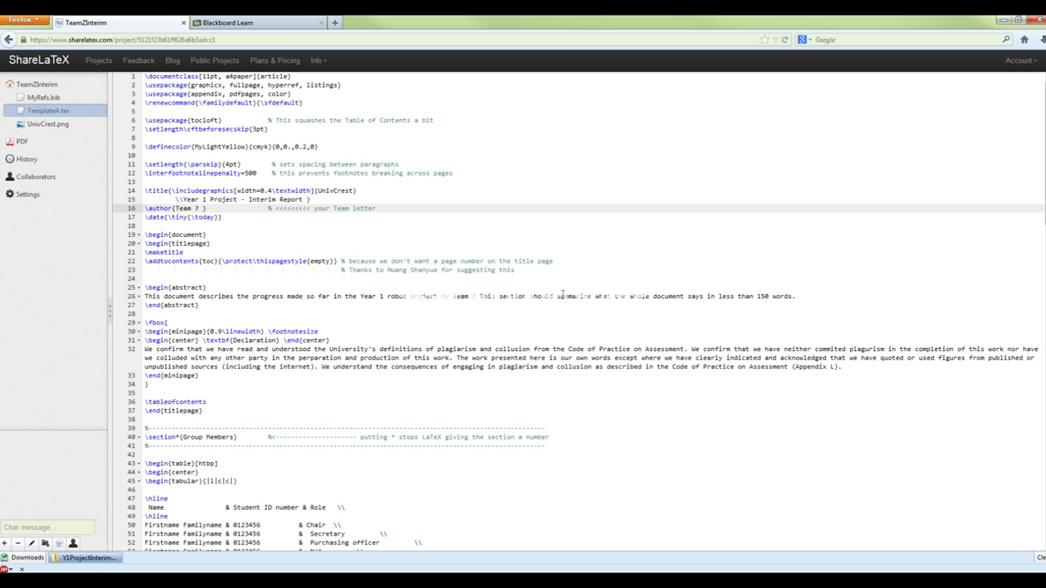
{"action": "key", "text": "Delete"}
{"action": "type", "text": "2"}
{"action": "left_click", "coordinate": [315, 100]}
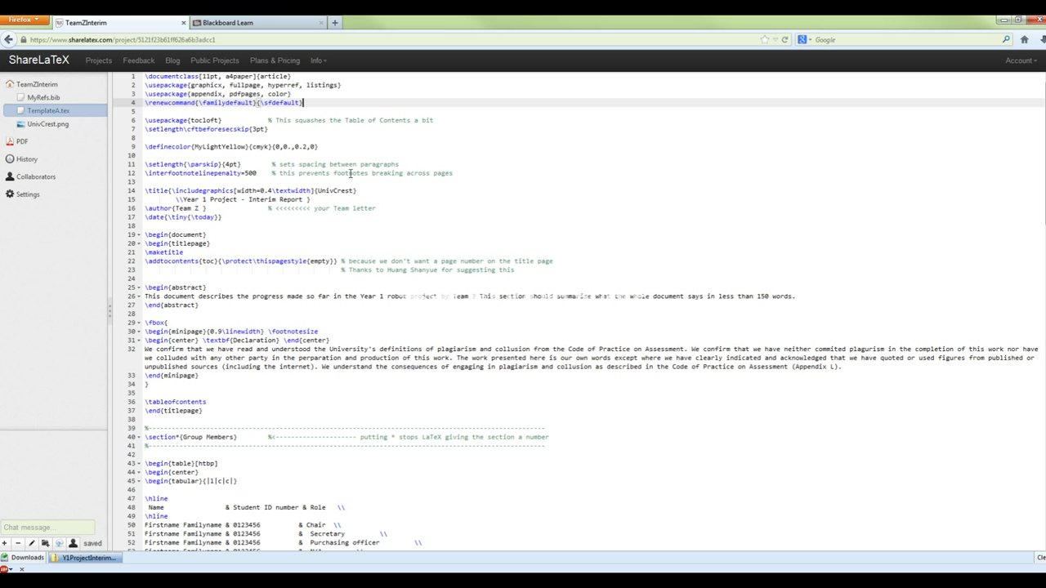
{"action": "key", "text": "shift+Home"}
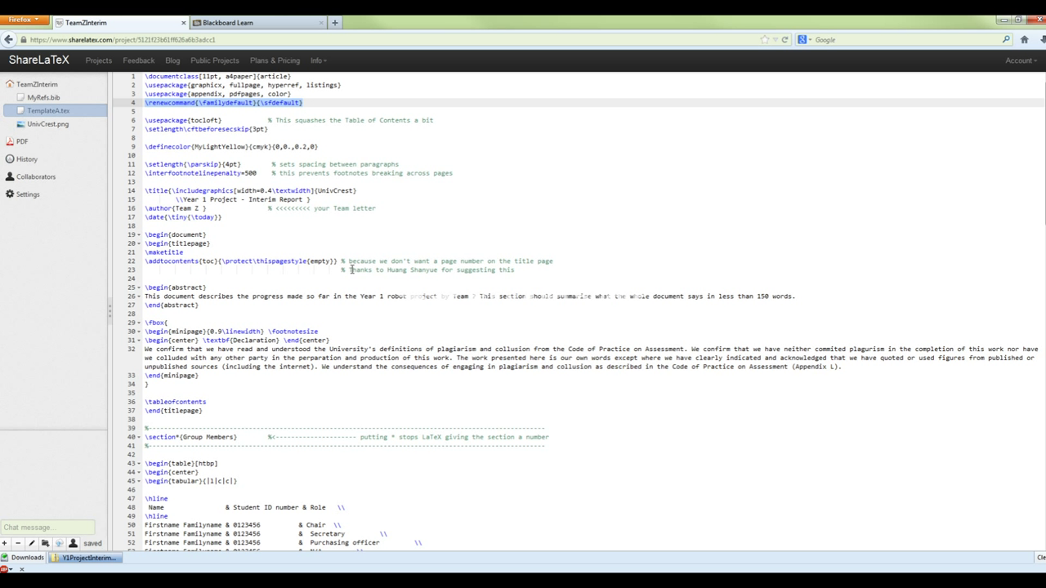
{"action": "left_click", "coordinate": [490, 236]}
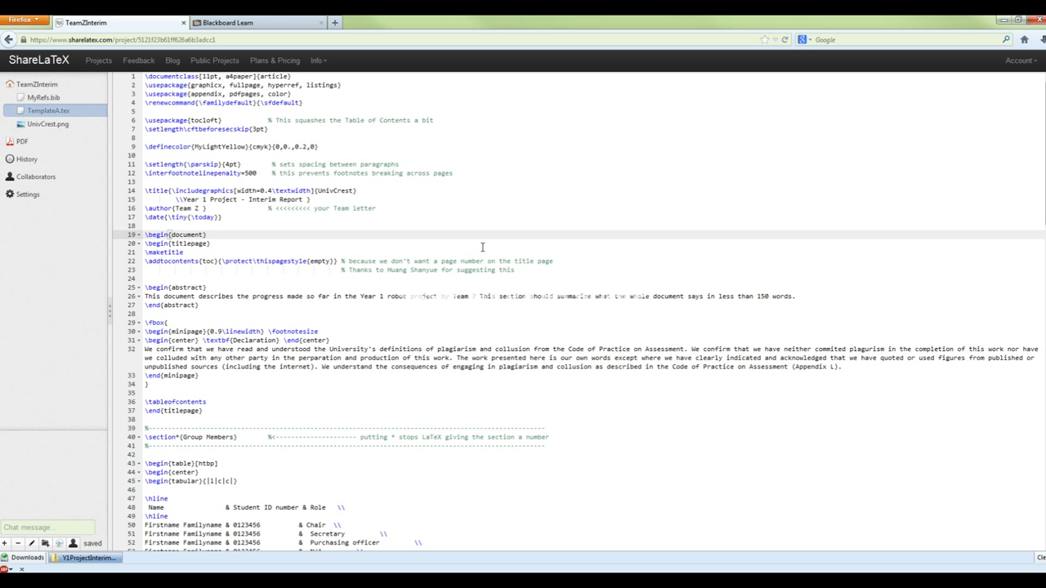
{"action": "scroll", "coordinate": [394, 215], "scroll_direction": "down", "scroll_amount": 1}
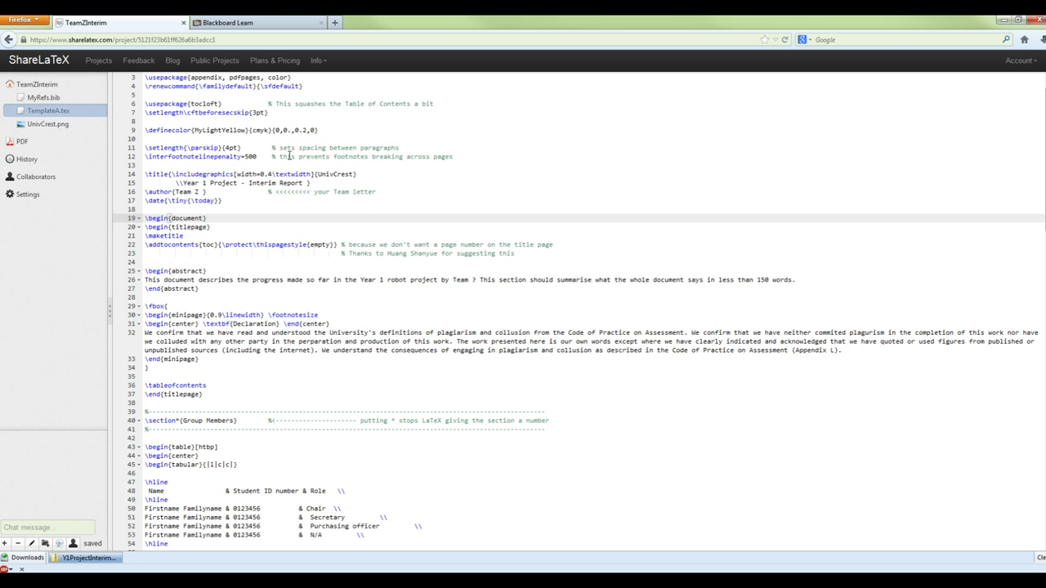
{"action": "left_click", "coordinate": [274, 149]}
{"action": "key", "text": "ctrl+Right"}
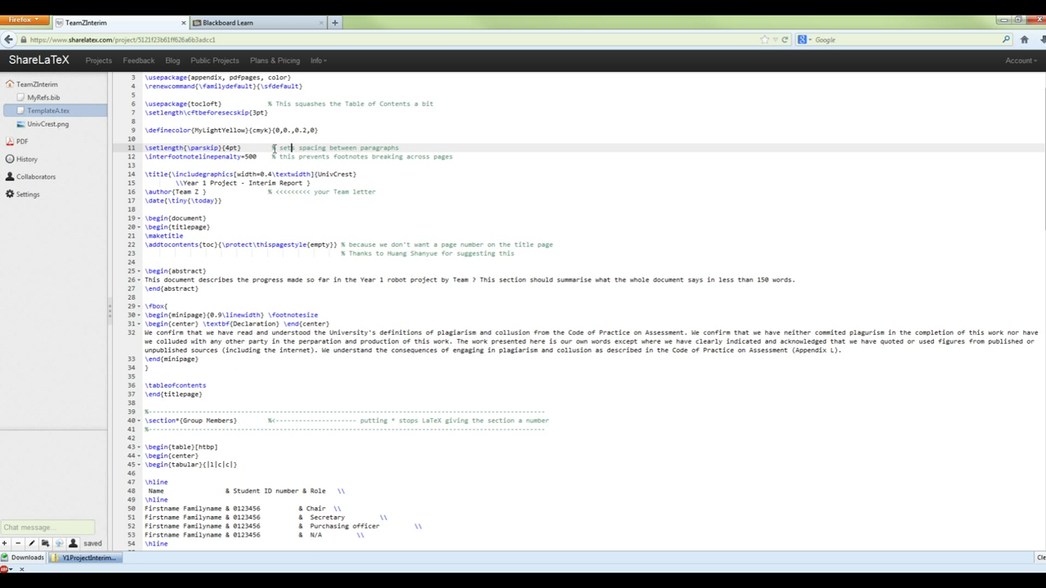
{"action": "left_click", "coordinate": [272, 157]}
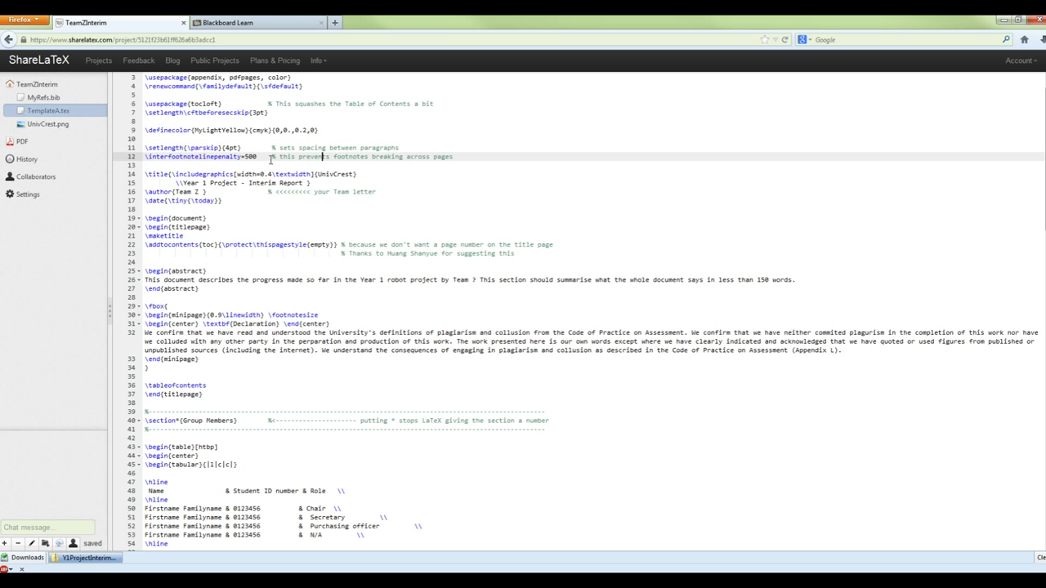
{"action": "left_click", "coordinate": [299, 156]}
{"action": "left_click", "coordinate": [527, 334]}
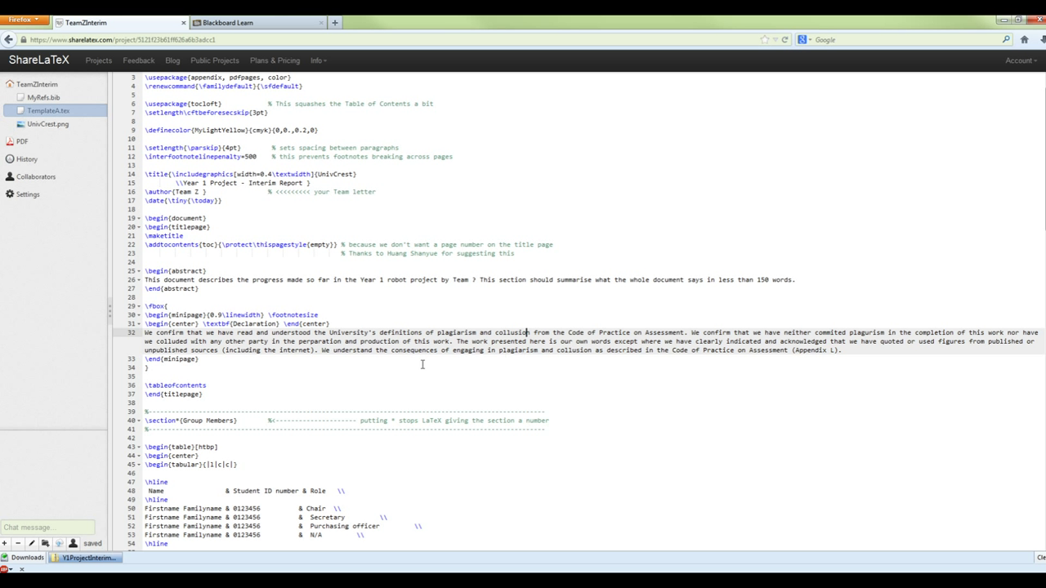
{"action": "left_click", "coordinate": [353, 368]}
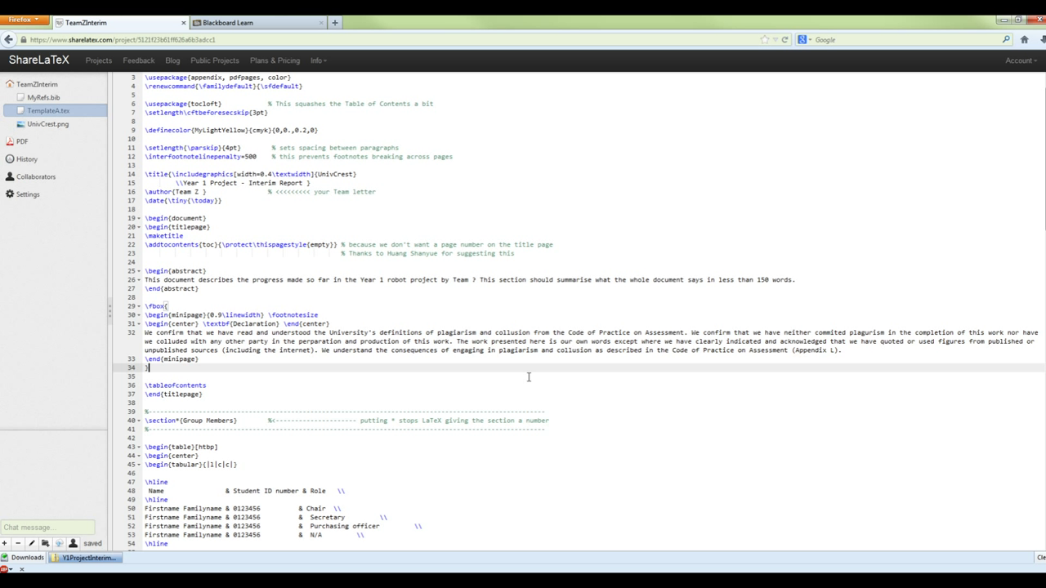
{"action": "left_click", "coordinate": [464, 317]}
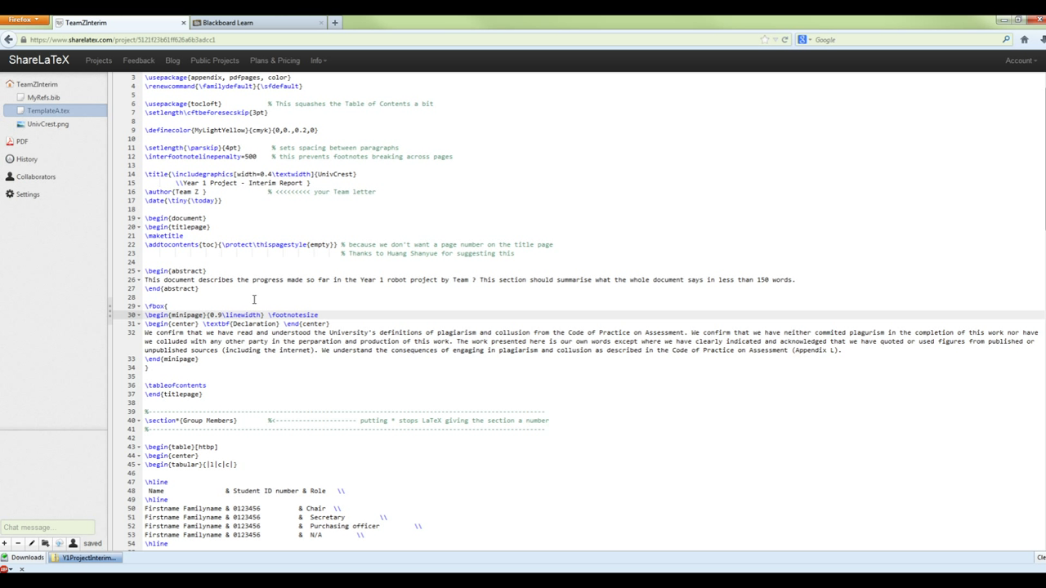
{"action": "scroll", "coordinate": [223, 257], "scroll_direction": "down", "scroll_amount": 1}
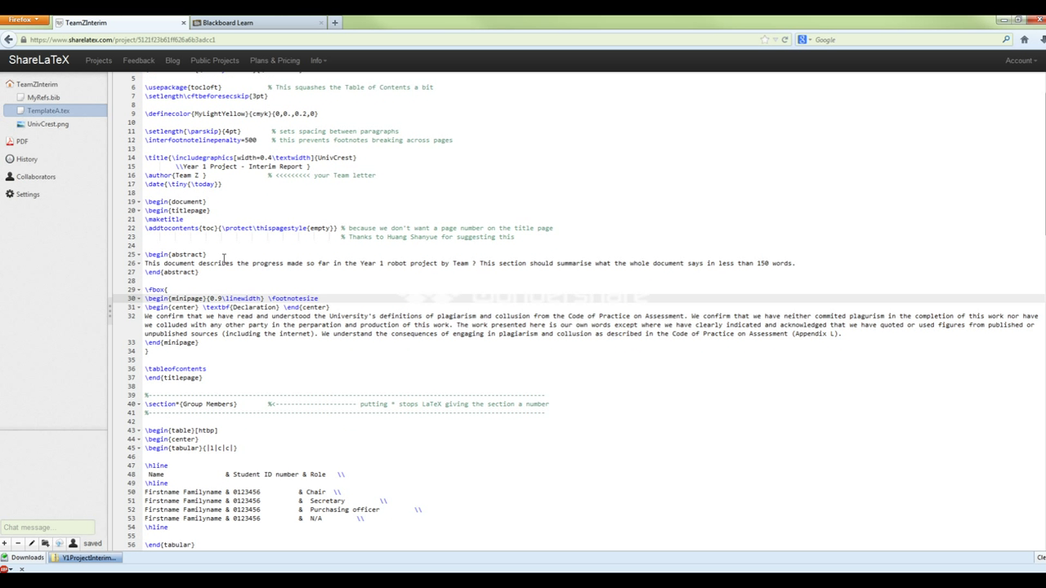
{"action": "scroll", "coordinate": [223, 259], "scroll_direction": "up", "scroll_amount": 1}
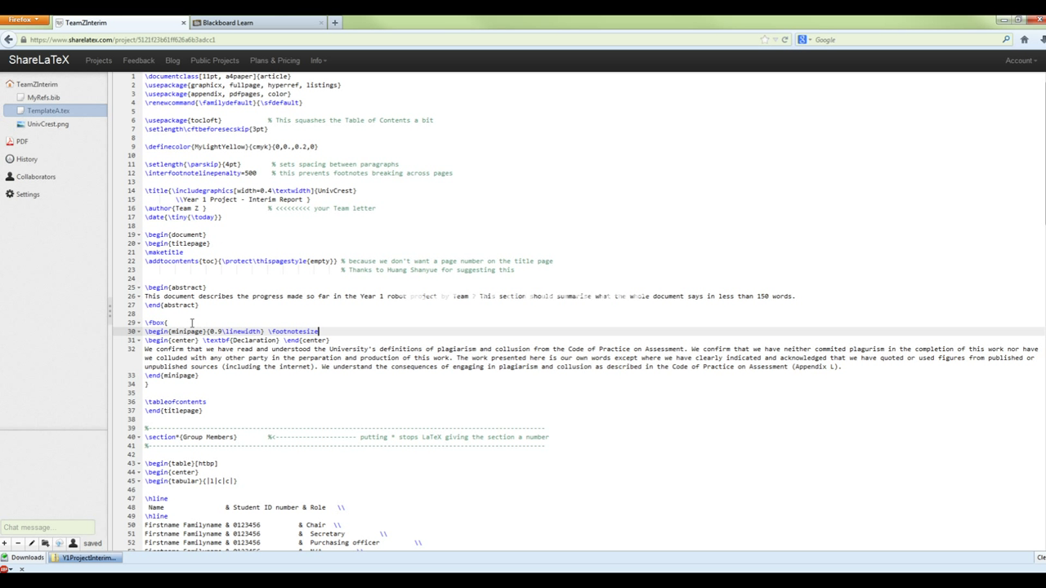
Select lines 20–37, from \begin{titlepage} to \end{titlepage}.
{"action": "left_click_drag", "start_coordinate": [208, 412], "coordinate": [129, 269]}
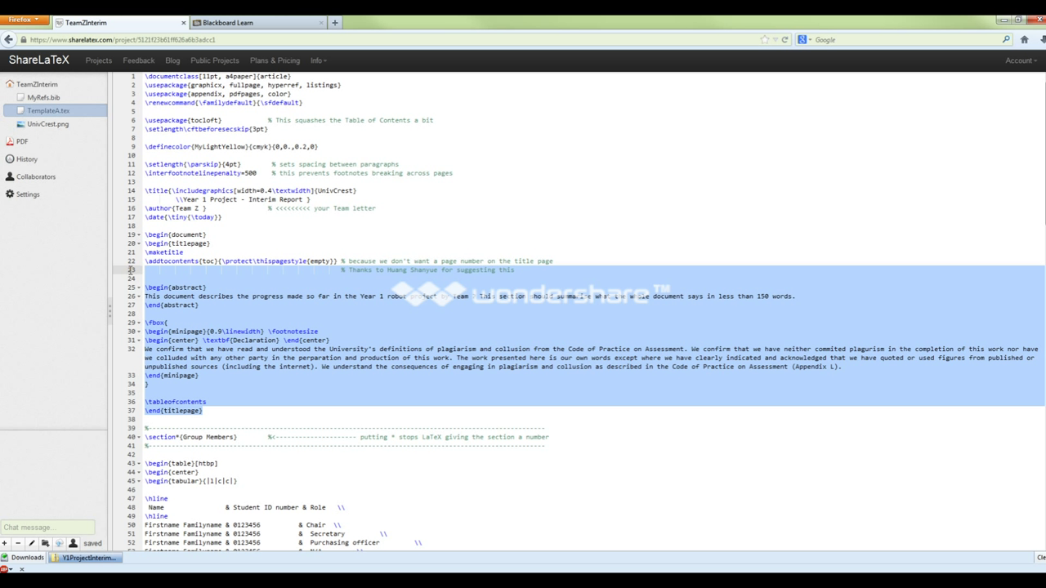
{"action": "left_click_drag", "start_coordinate": [130, 269], "coordinate": [132, 190]}
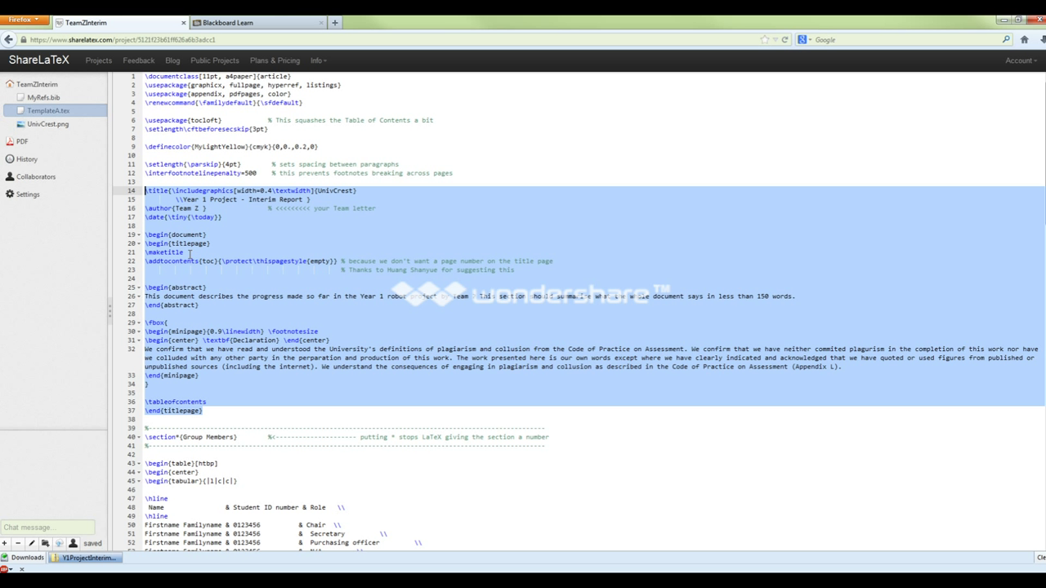
{"action": "left_click", "coordinate": [163, 252]}
{"action": "left_click_drag", "start_coordinate": [147, 242], "coordinate": [202, 410]}
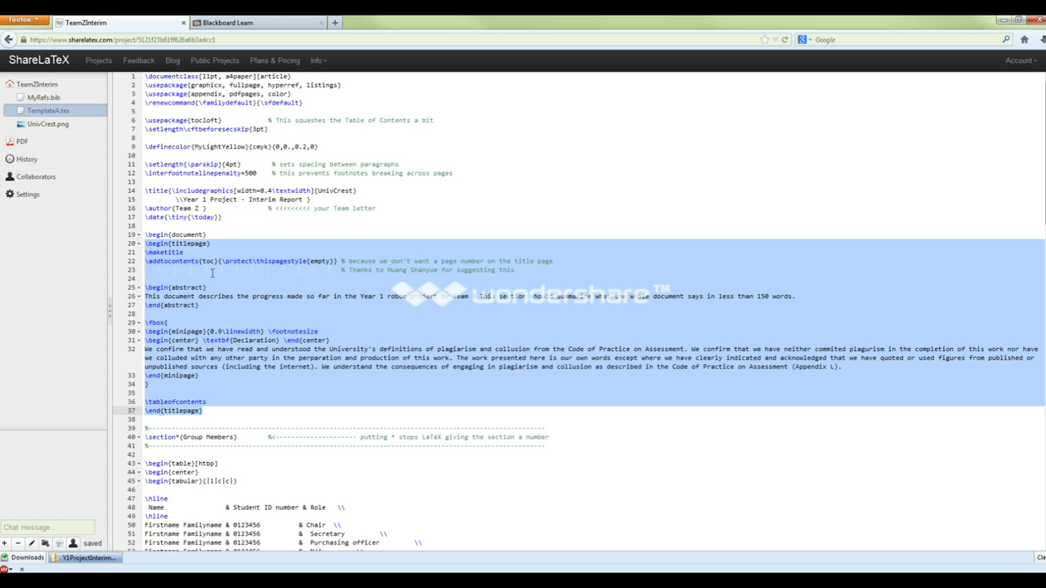
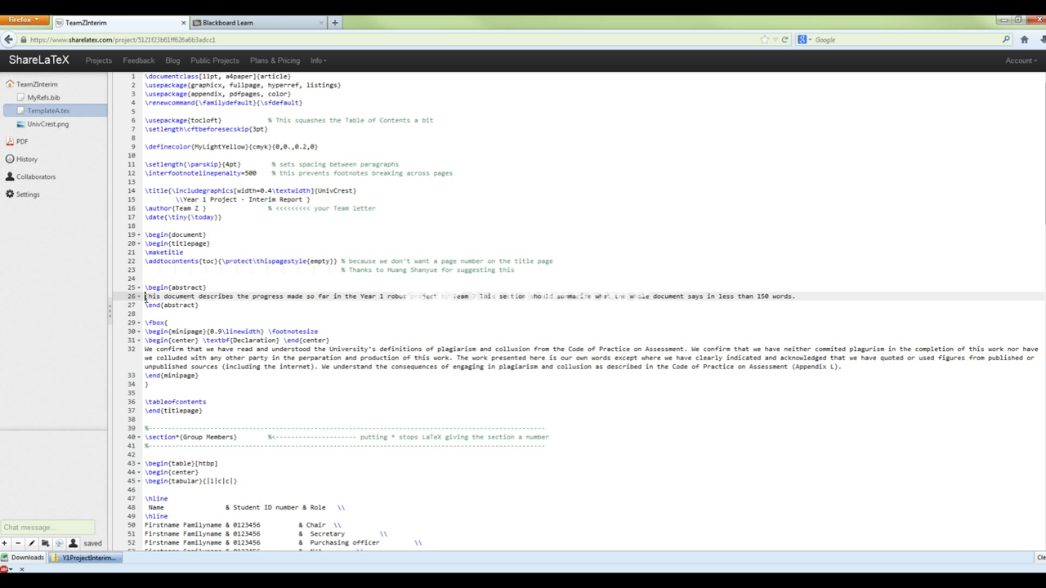
Insert a full stop after 'team Z' at the end of the abstract's sentence on line 26.
{"action": "left_click_drag", "start_coordinate": [145, 296], "coordinate": [443, 294]}
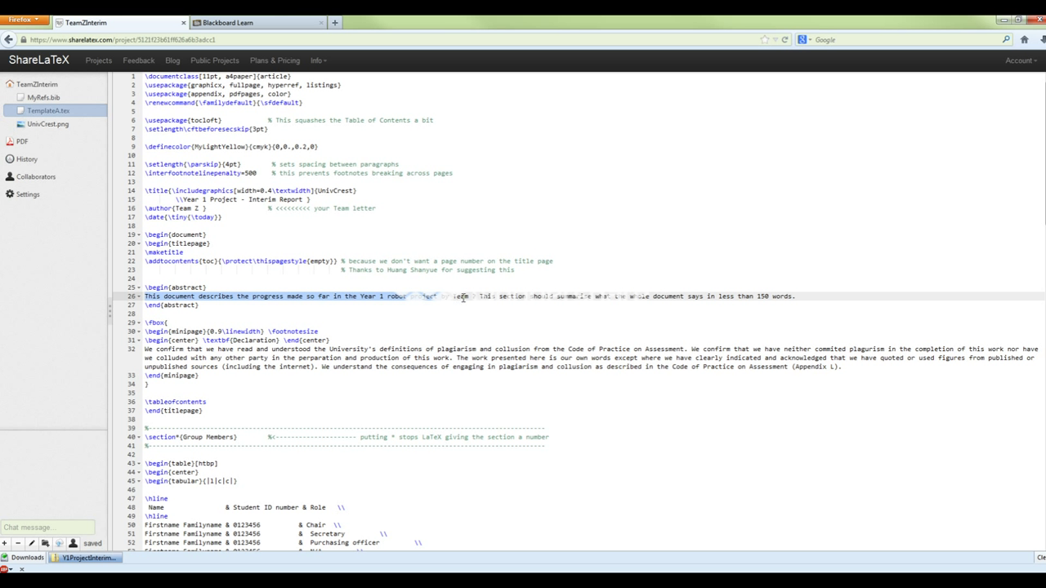
{"action": "left_click", "coordinate": [478, 297]}
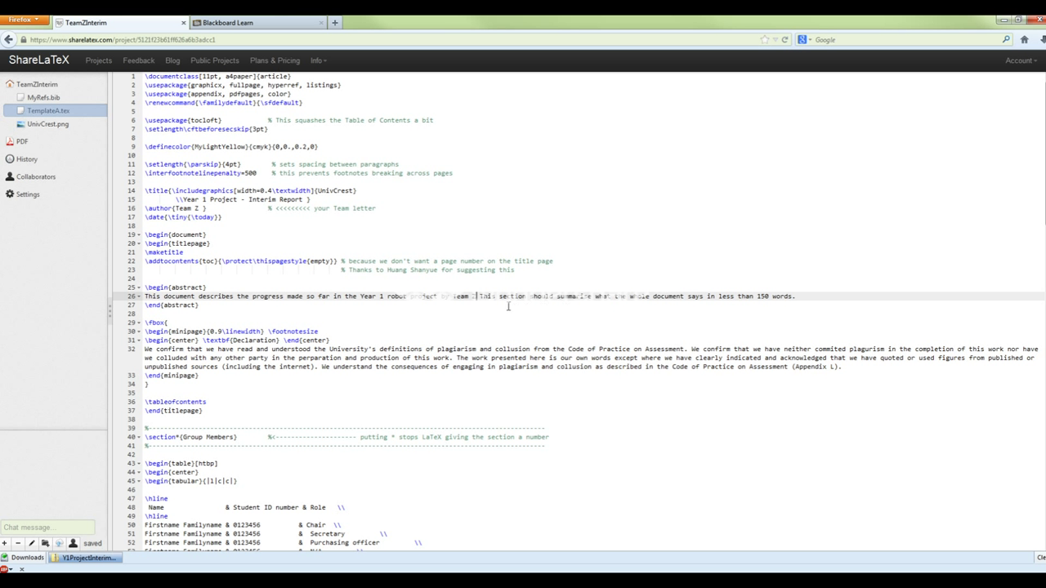
{"action": "type", "text": "."}
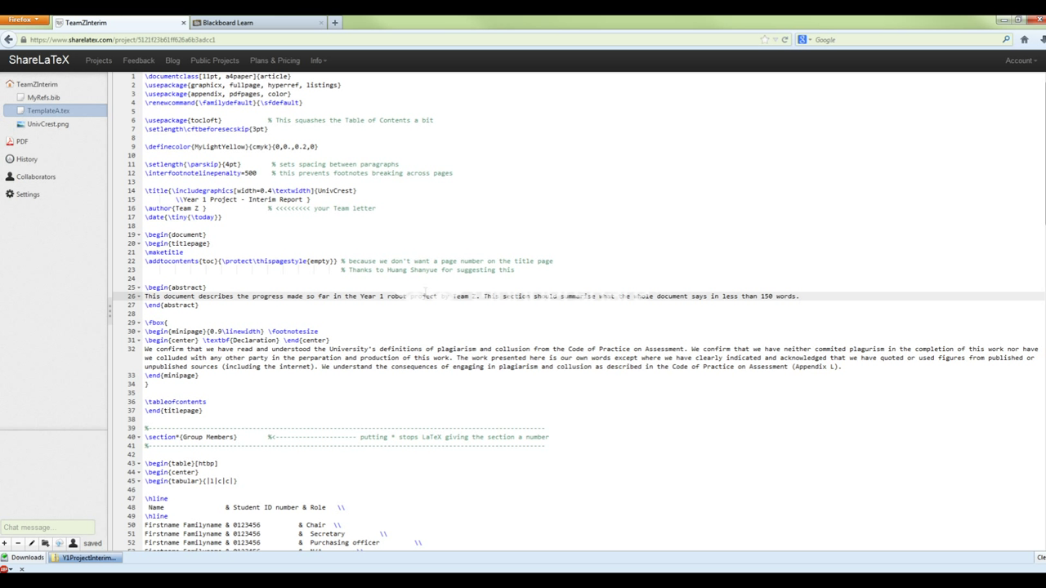
{"action": "left_click", "coordinate": [379, 349]}
{"action": "scroll", "coordinate": [250, 374], "scroll_direction": "down", "scroll_amount": 1}
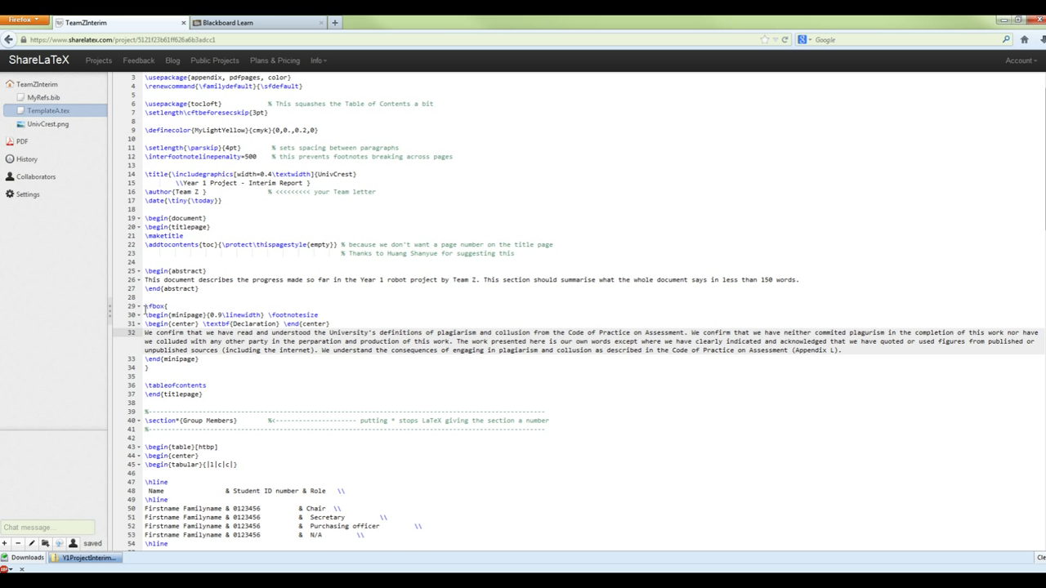
{"action": "left_click_drag", "start_coordinate": [146, 308], "coordinate": [180, 373]}
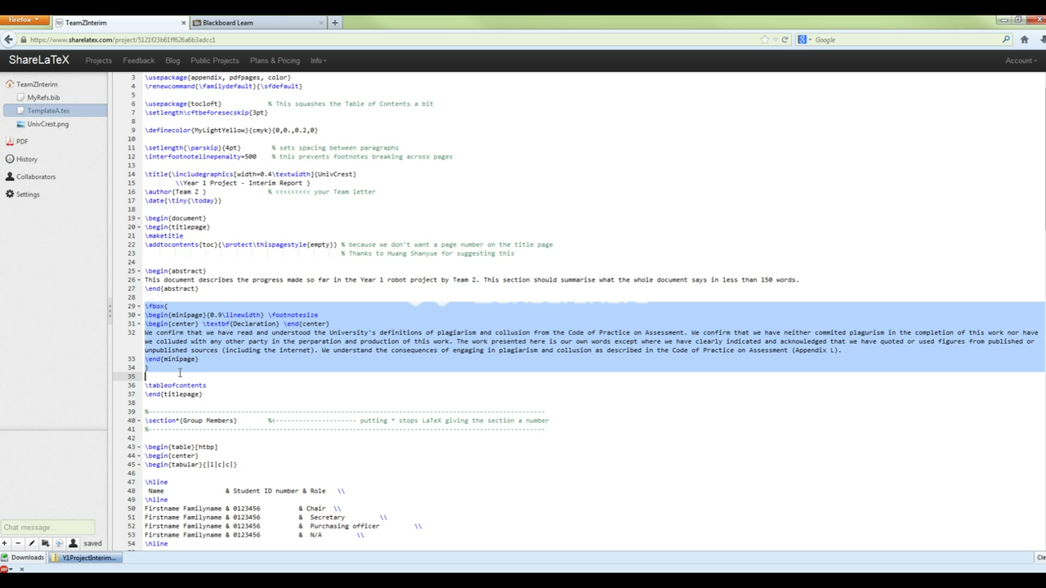
{"action": "left_click", "coordinate": [180, 371]}
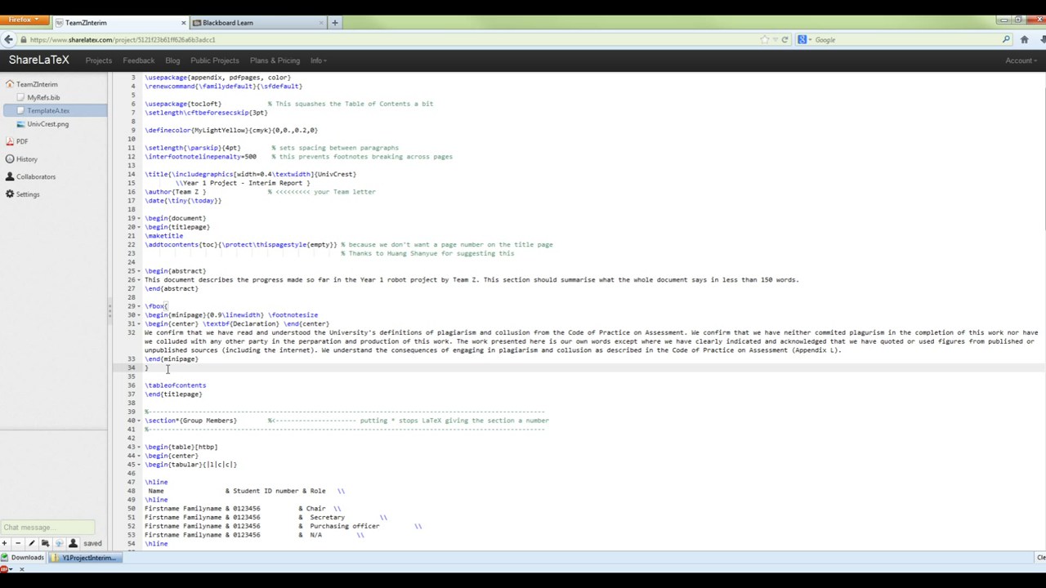
{"action": "left_click_drag", "start_coordinate": [168, 369], "coordinate": [135, 306]}
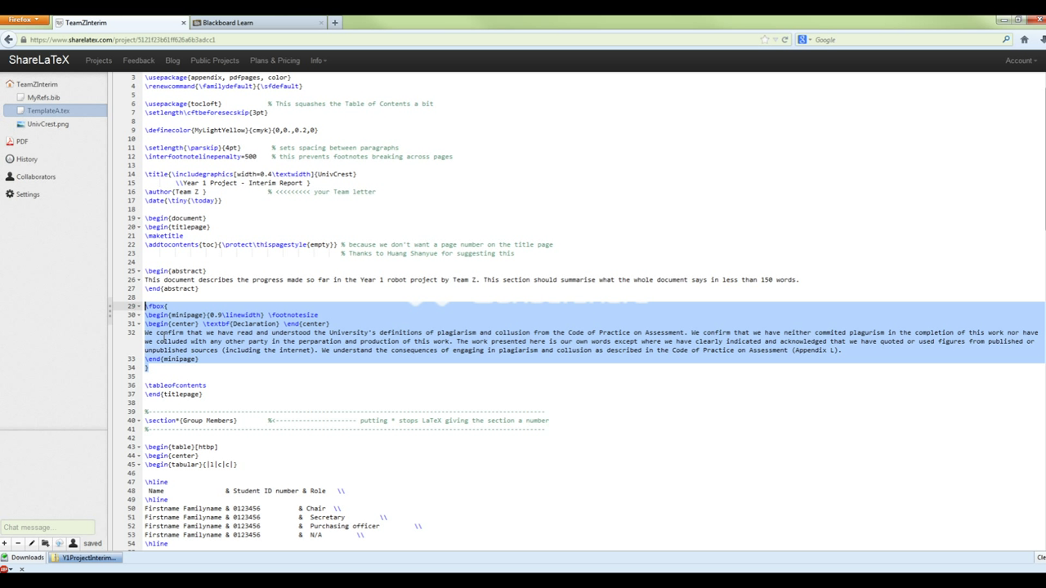
{"action": "left_click", "coordinate": [174, 367]}
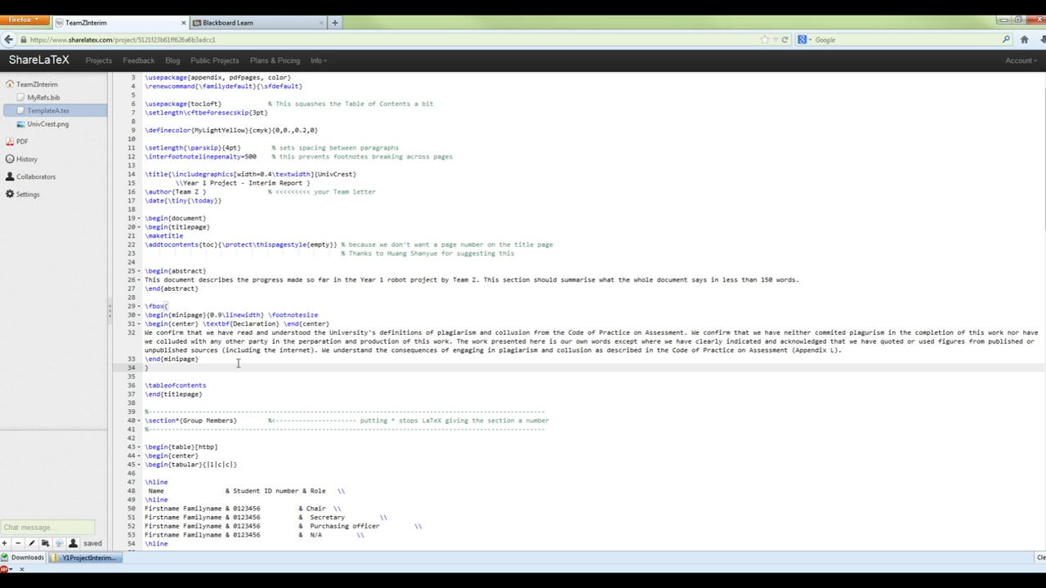
{"action": "left_click_drag", "start_coordinate": [227, 361], "coordinate": [140, 305]}
{"action": "left_click", "coordinate": [285, 371]}
{"action": "mouse_move", "coordinate": [672, 350]}
{"action": "left_mouse_down"}
{"action": "mouse_move", "coordinate": [840, 351]}
{"action": "mouse_move", "coordinate": [669, 350]}
{"action": "left_mouse_up"}
{"action": "left_click", "coordinate": [823, 376]}
{"action": "left_click", "coordinate": [674, 362]}
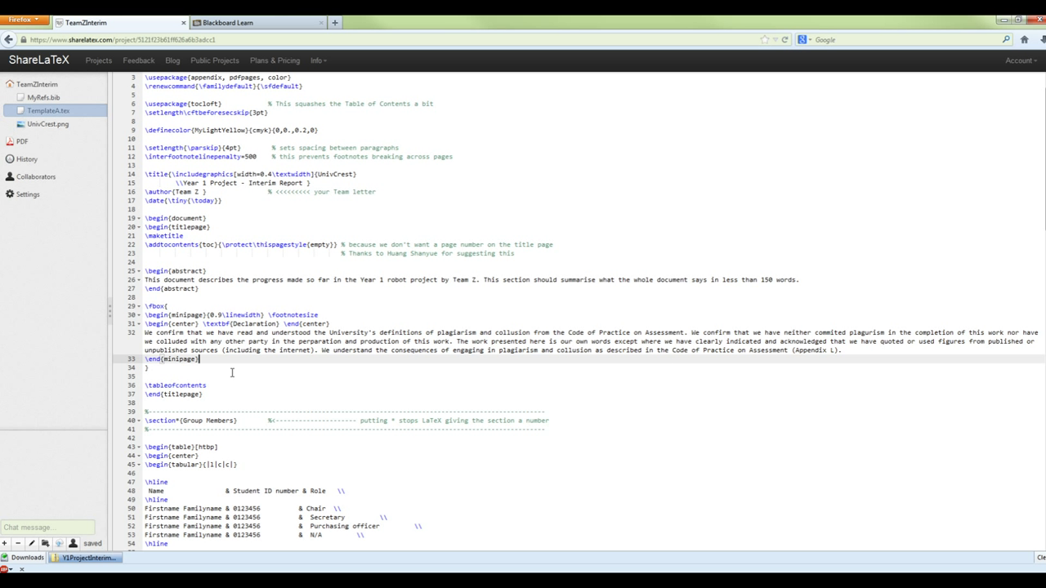
{"action": "scroll", "coordinate": [237, 373], "scroll_direction": "down", "scroll_amount": 2}
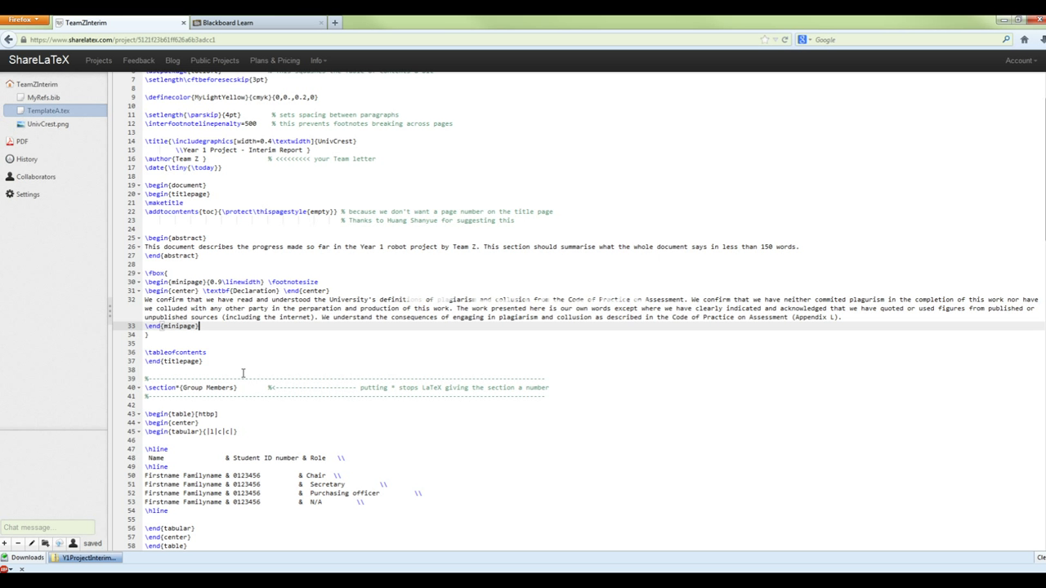
{"action": "scroll", "coordinate": [243, 372], "scroll_direction": "down", "scroll_amount": 2}
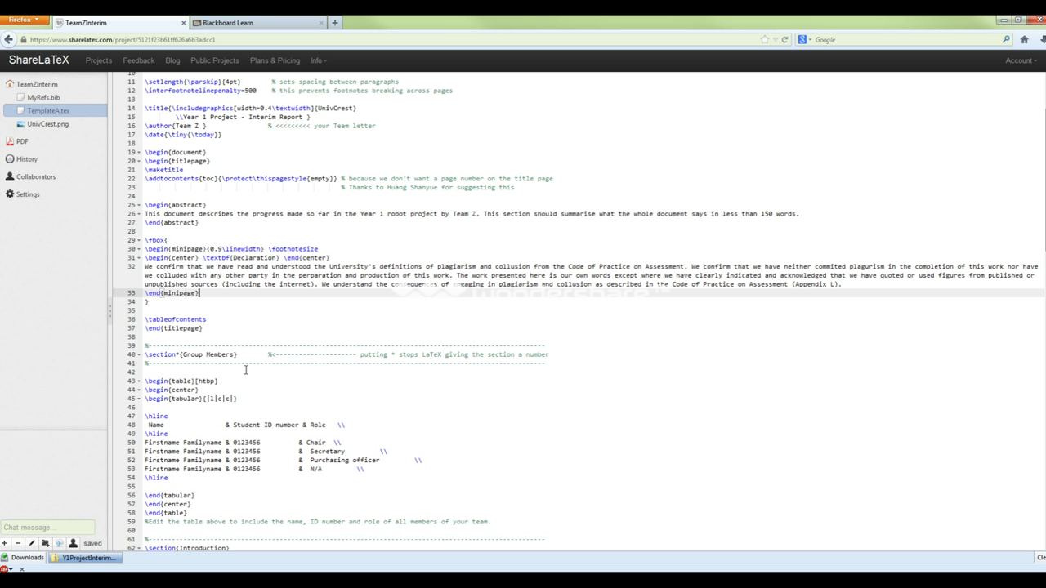
{"action": "scroll", "coordinate": [319, 367], "scroll_direction": "down", "scroll_amount": 2}
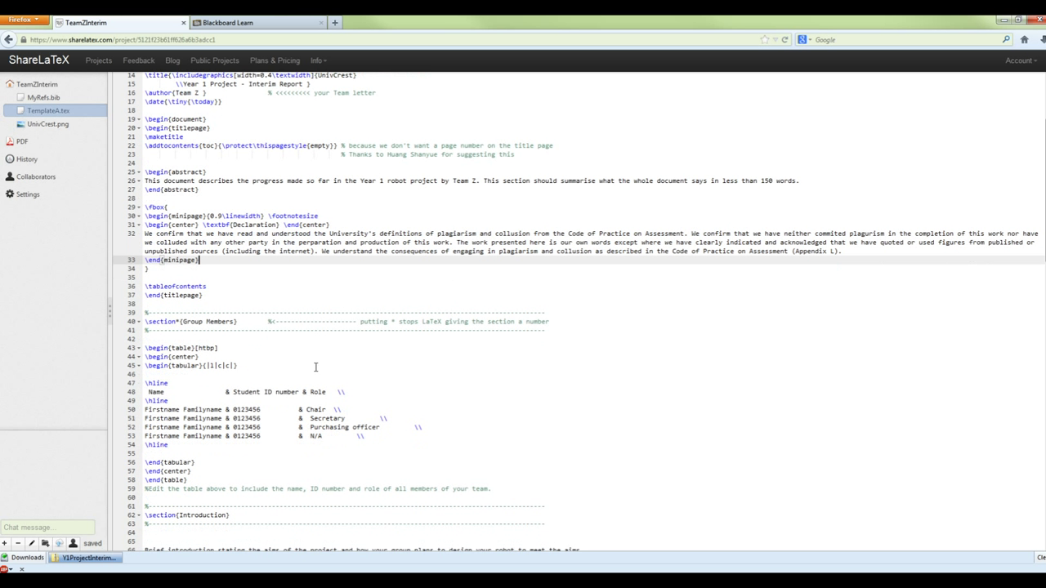
{"action": "scroll", "coordinate": [316, 367], "scroll_direction": "down", "scroll_amount": 1}
{"action": "left_click", "coordinate": [226, 278]}
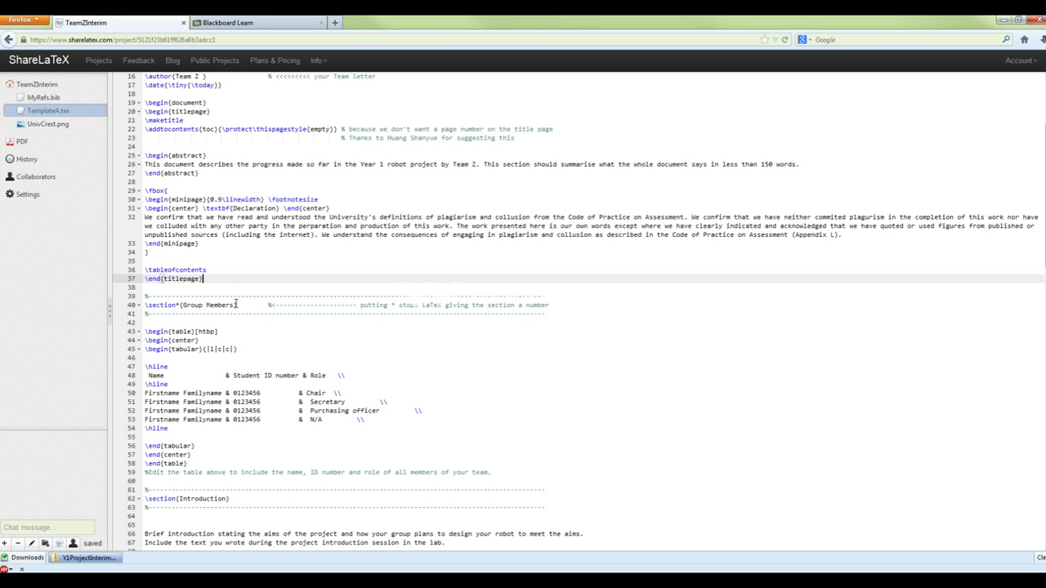
{"action": "scroll", "coordinate": [236, 304], "scroll_direction": "up", "scroll_amount": 8}
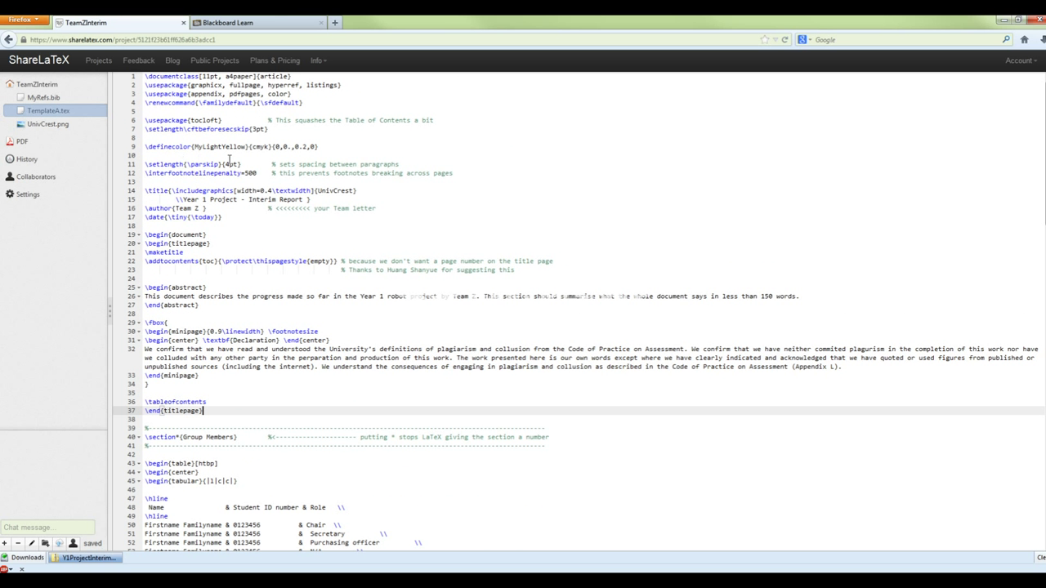
Compile the report to PDF and check 'Team Z' on the title page and the abstract's first line.
{"action": "left_click", "coordinate": [22, 141]}
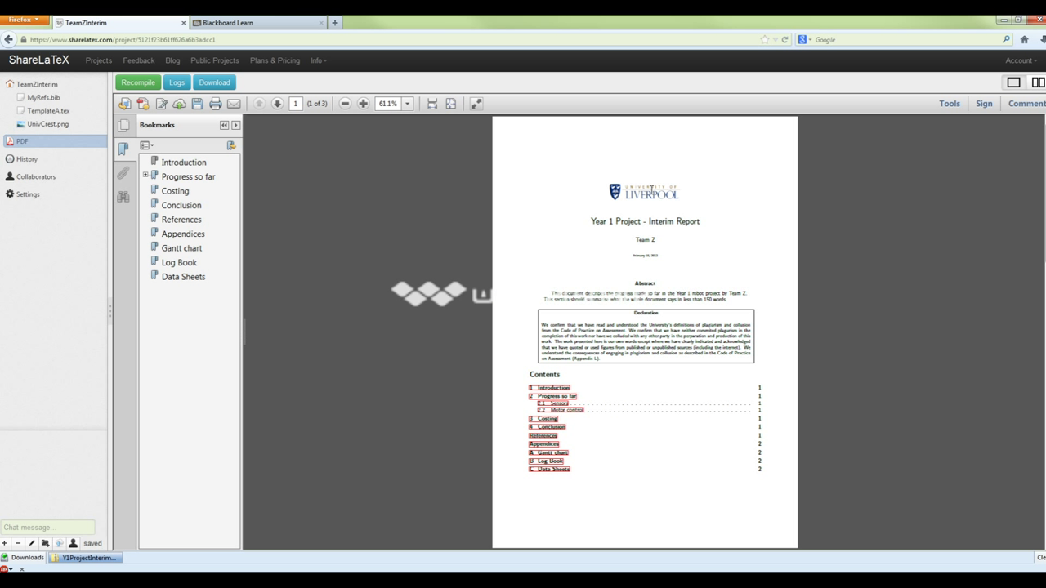
{"action": "double_click", "coordinate": [653, 240]}
{"action": "left_click_drag", "start_coordinate": [552, 293], "coordinate": [748, 300]}
{"action": "left_click", "coordinate": [722, 327]}
Inspect the declaration paragraph and the Contents list in the compiled PDF.
{"action": "left_click_drag", "start_coordinate": [610, 358], "coordinate": [539, 323]}
{"action": "left_click", "coordinate": [609, 363]}
{"action": "left_click_drag", "start_coordinate": [624, 353], "coordinate": [529, 323]}
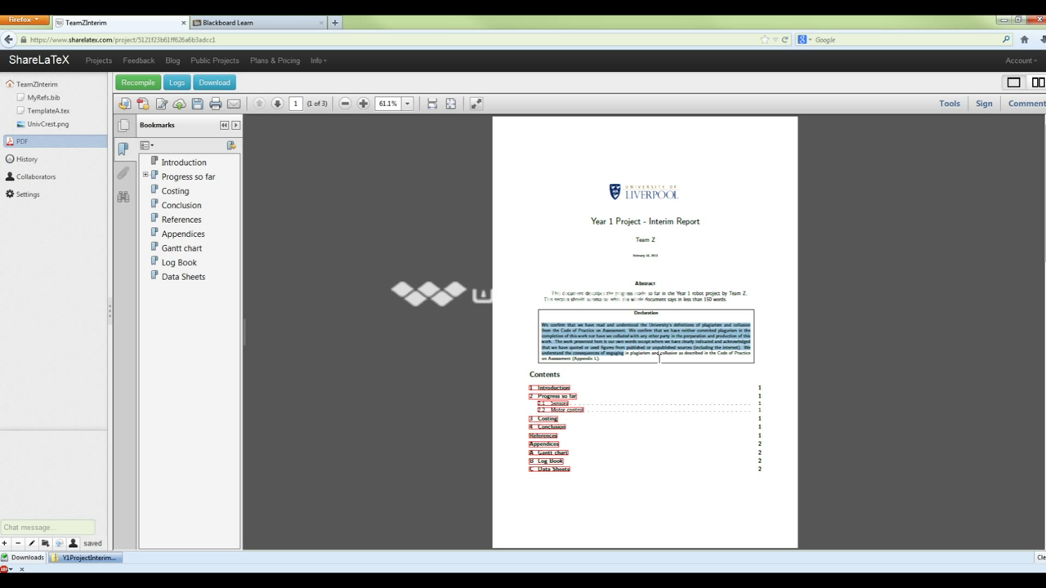
{"action": "left_click", "coordinate": [645, 363]}
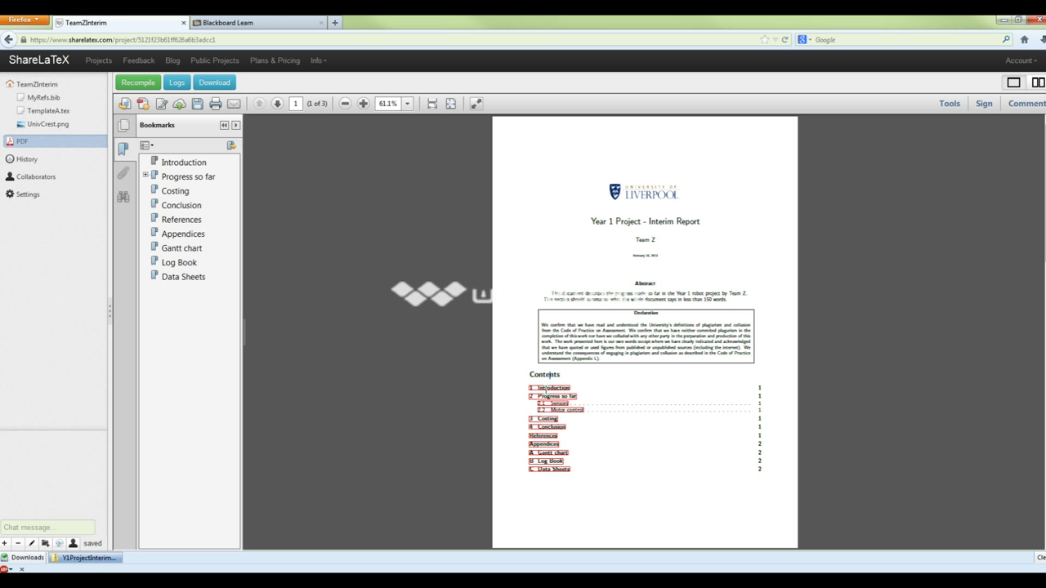
{"action": "left_click_drag", "start_coordinate": [531, 371], "coordinate": [574, 391]}
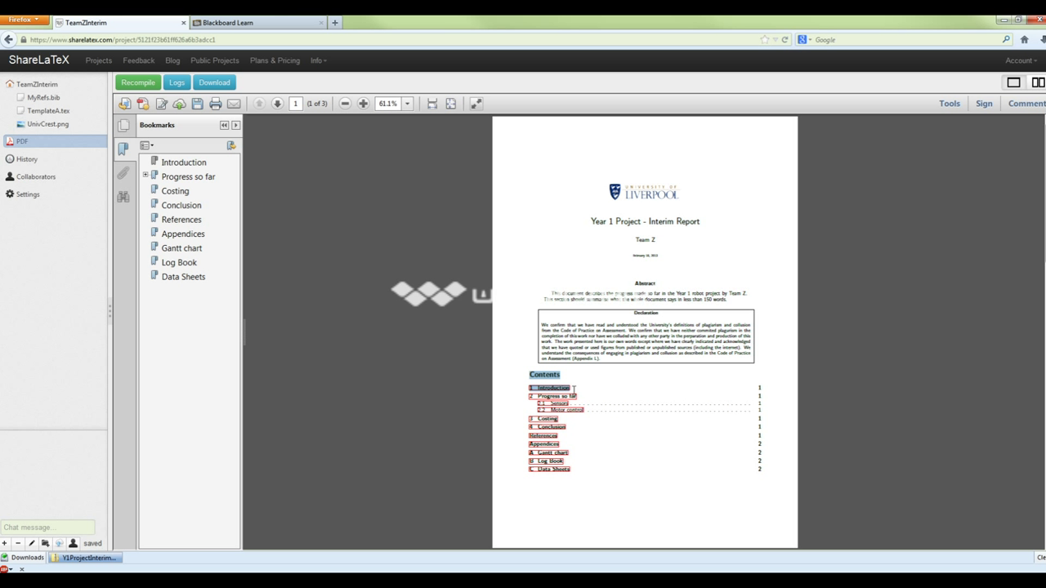
{"action": "left_click", "coordinate": [573, 390]}
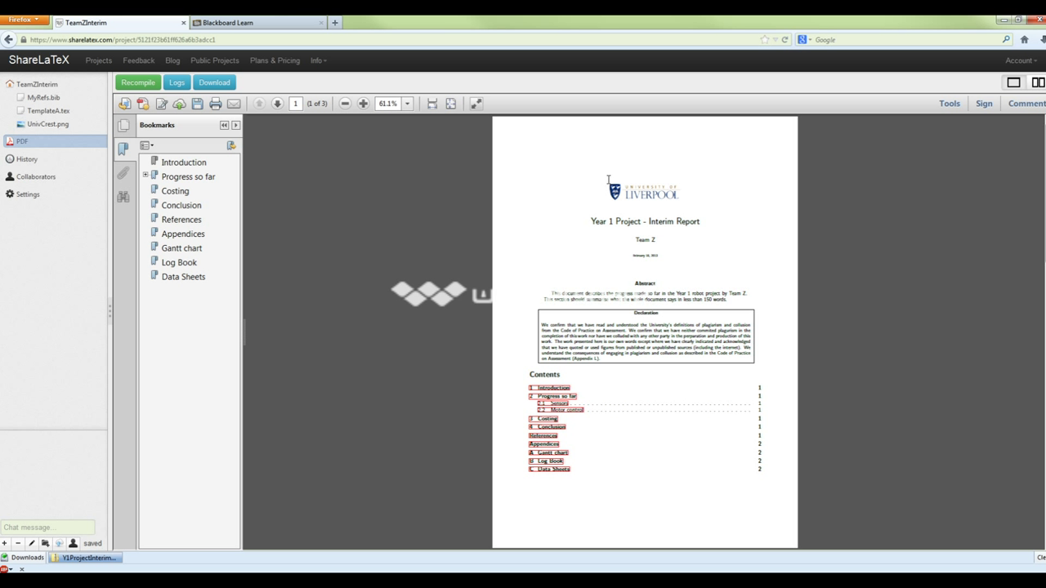
Mark out the Liverpool crest in the PDF, then return to the TemplateA.tex source.
{"action": "left_click_drag", "start_coordinate": [596, 175], "coordinate": [698, 230]}
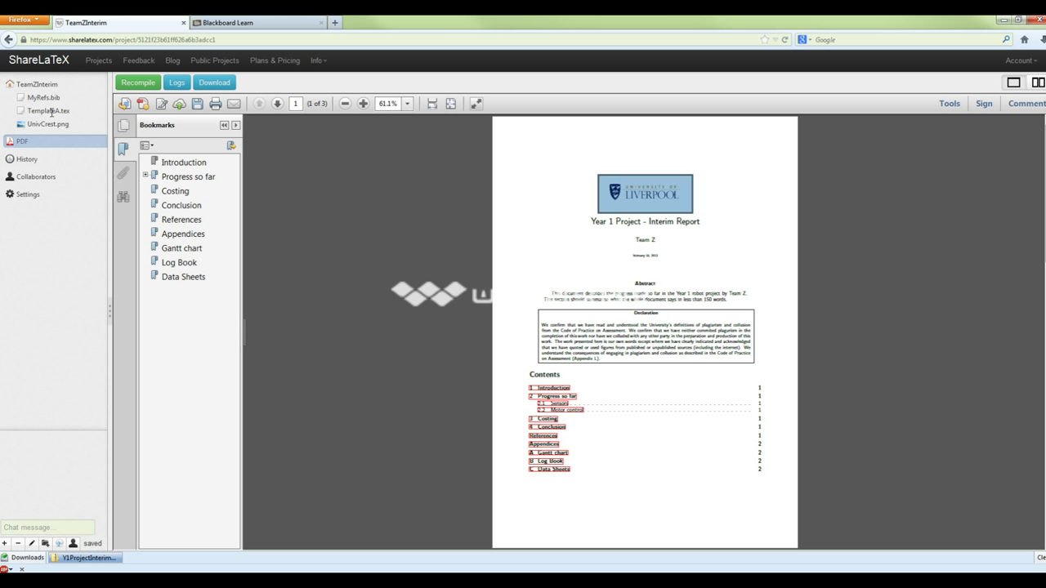
{"action": "left_click", "coordinate": [51, 111]}
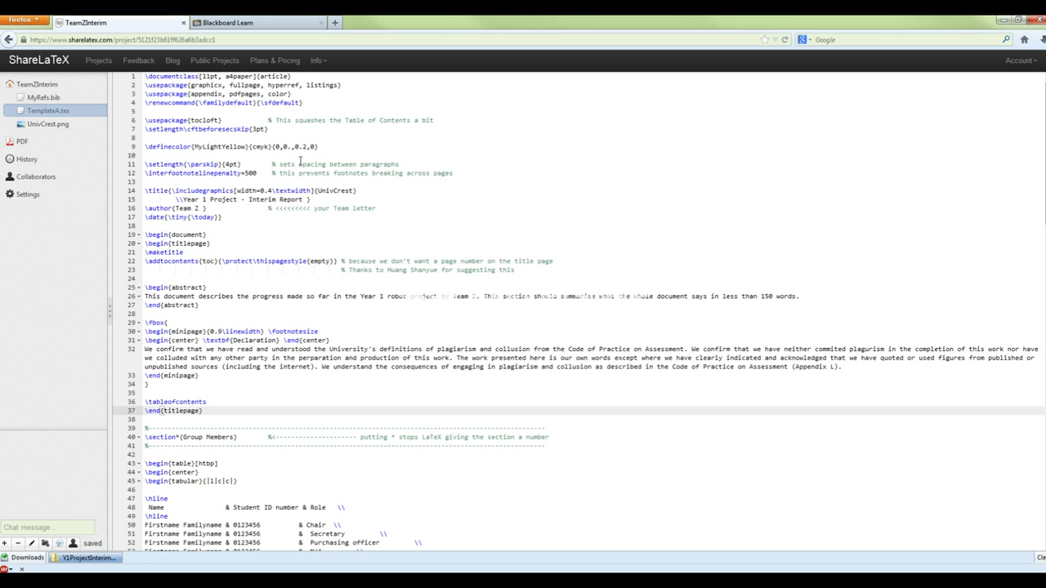
{"action": "left_click", "coordinate": [245, 229]}
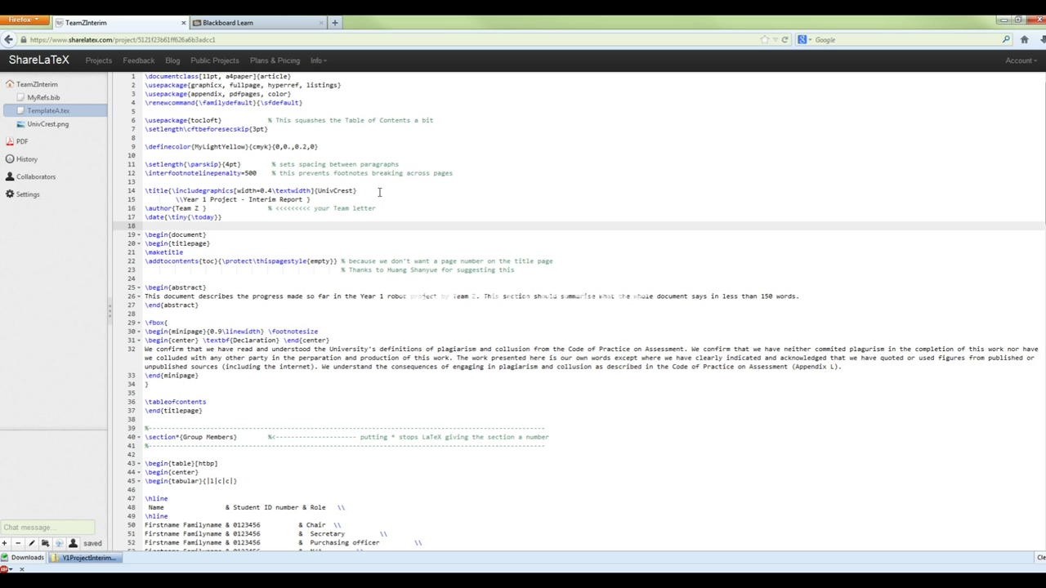
{"action": "left_click_drag", "start_coordinate": [383, 191], "coordinate": [198, 190]}
{"action": "left_click_drag", "start_coordinate": [183, 190], "coordinate": [350, 191]}
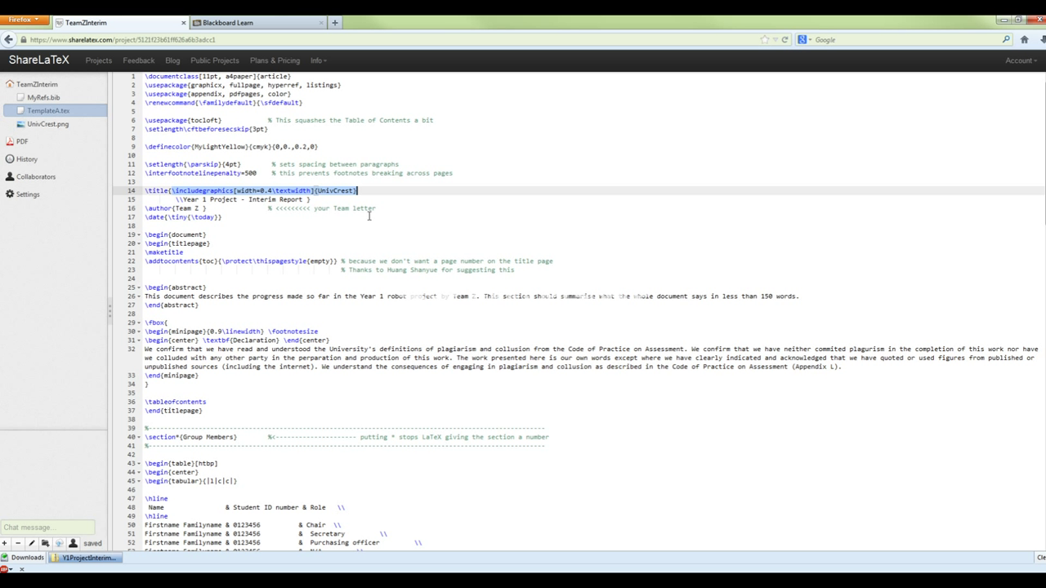
{"action": "left_click", "coordinate": [402, 191]}
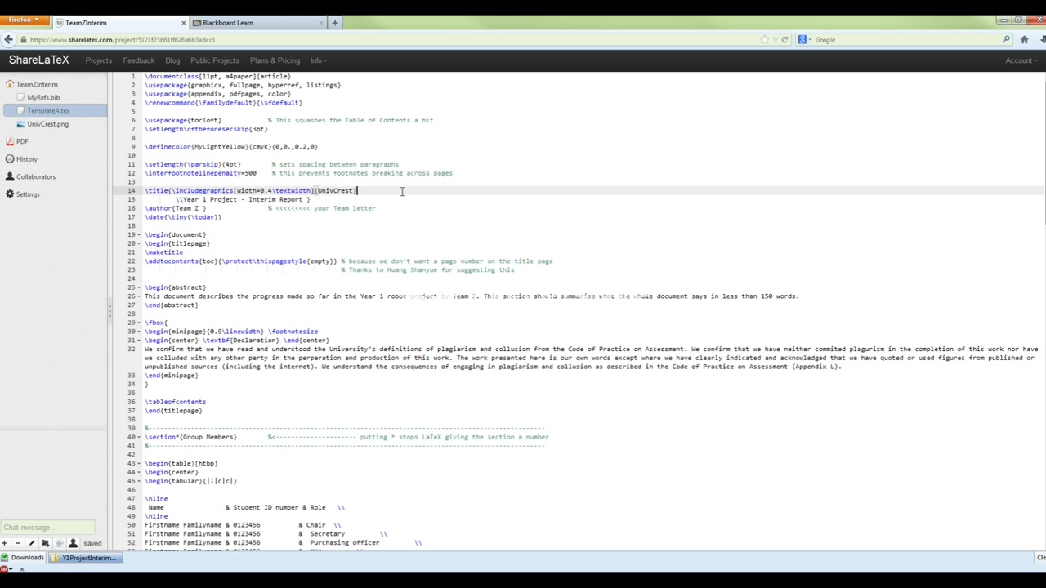
{"action": "scroll", "coordinate": [353, 270], "scroll_direction": "down", "scroll_amount": 2}
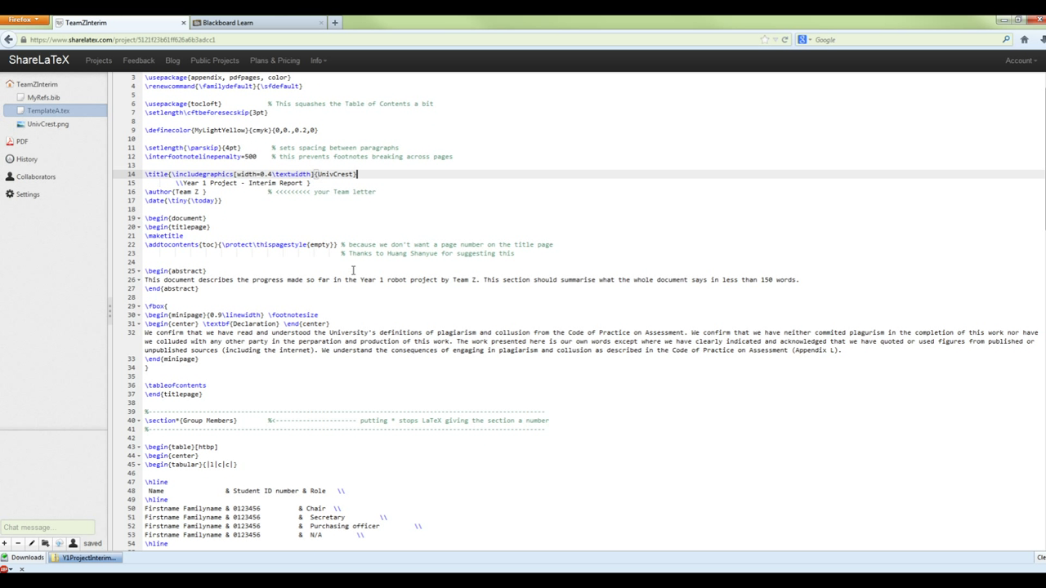
{"action": "left_click_drag", "start_coordinate": [216, 368], "coordinate": [144, 370]}
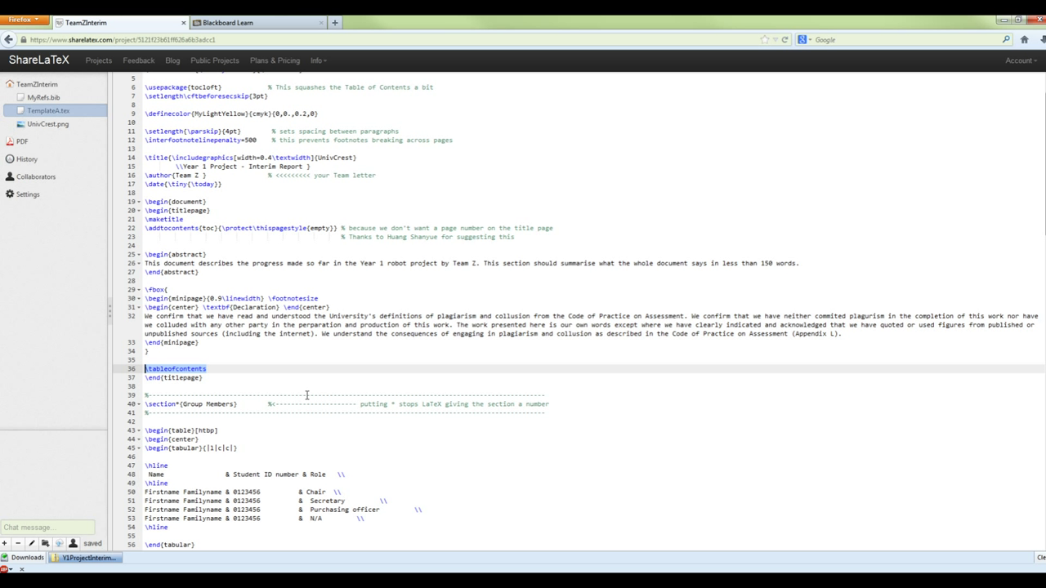
{"action": "scroll", "coordinate": [165, 406], "scroll_direction": "down", "scroll_amount": 1}
{"action": "scroll", "coordinate": [165, 406], "scroll_direction": "down", "scroll_amount": 1}
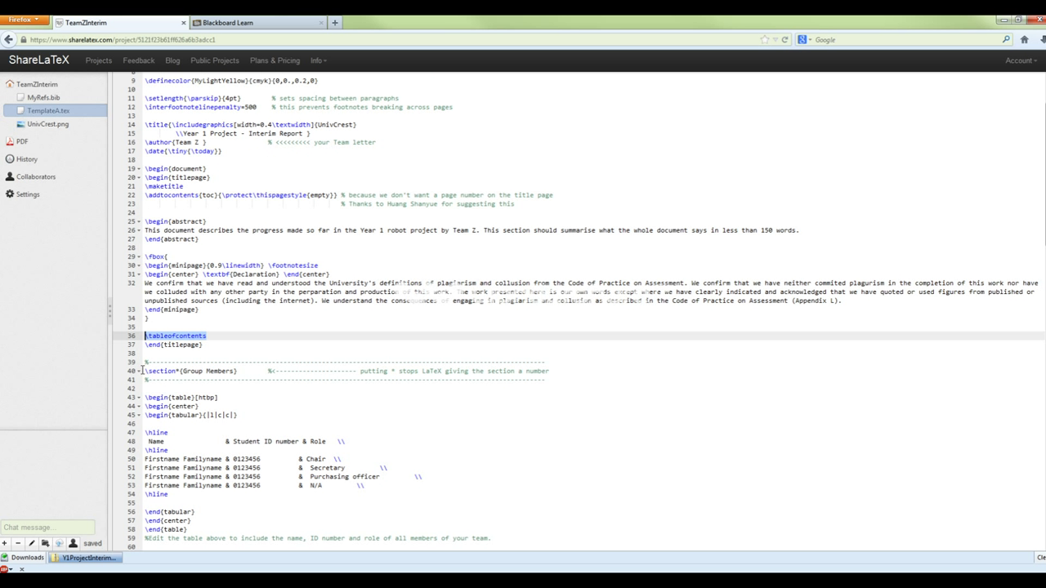
{"action": "left_click_drag", "start_coordinate": [145, 371], "coordinate": [180, 371]}
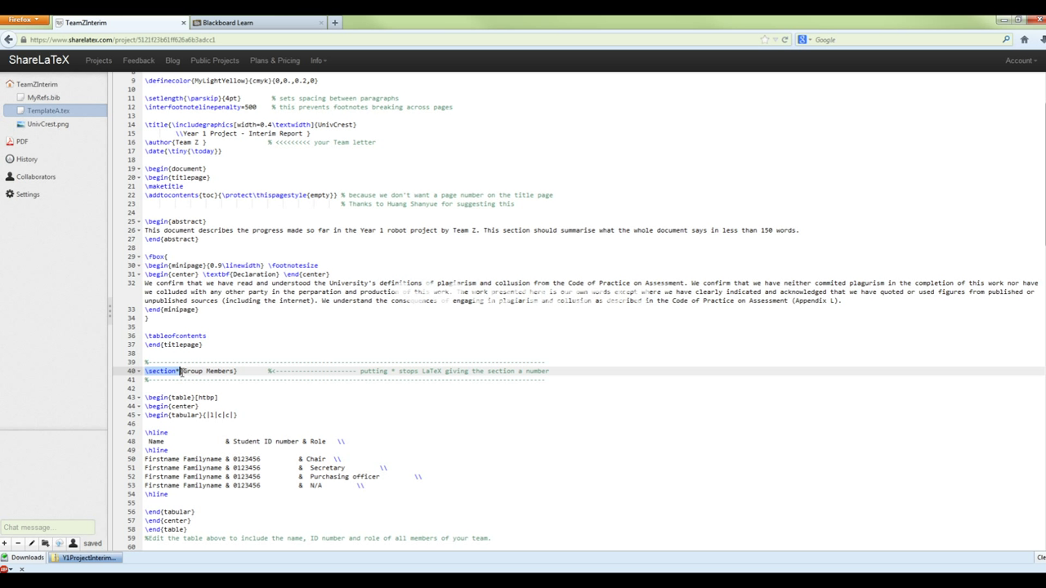
{"action": "left_click", "coordinate": [217, 347]}
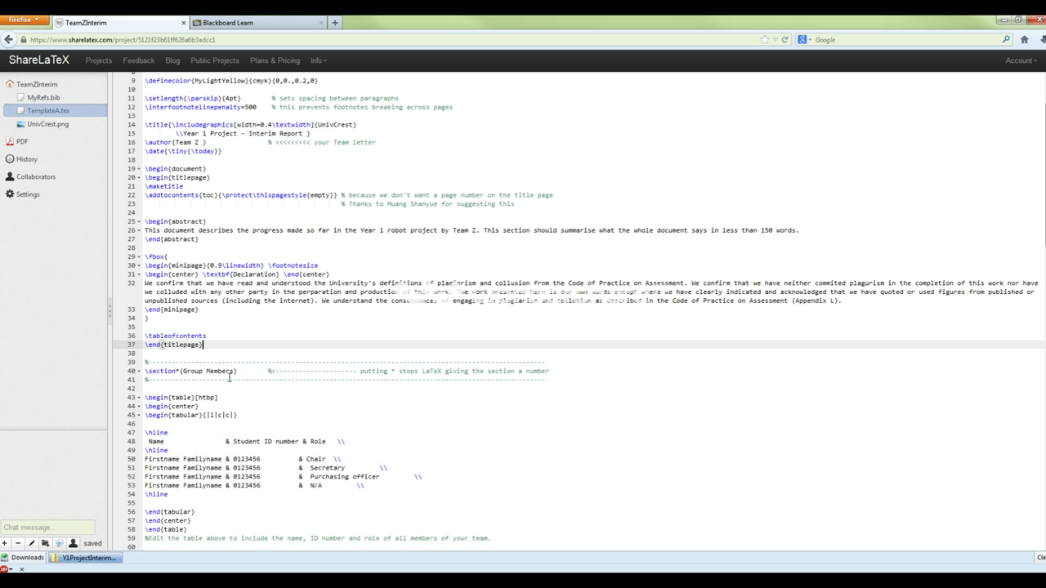
{"action": "scroll", "coordinate": [229, 377], "scroll_direction": "down", "scroll_amount": 3}
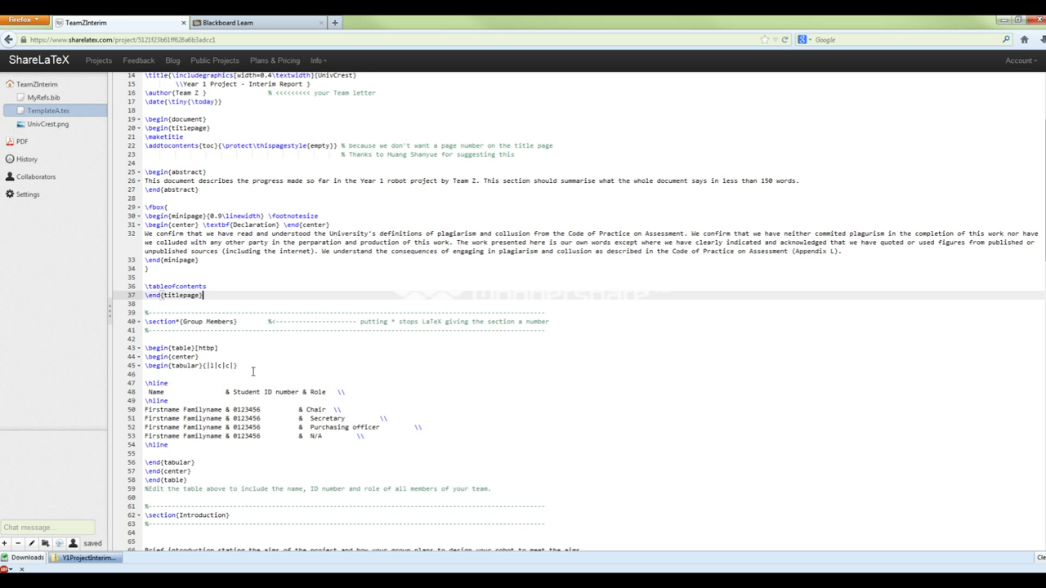
{"action": "scroll", "coordinate": [253, 319], "scroll_direction": "down", "scroll_amount": 3}
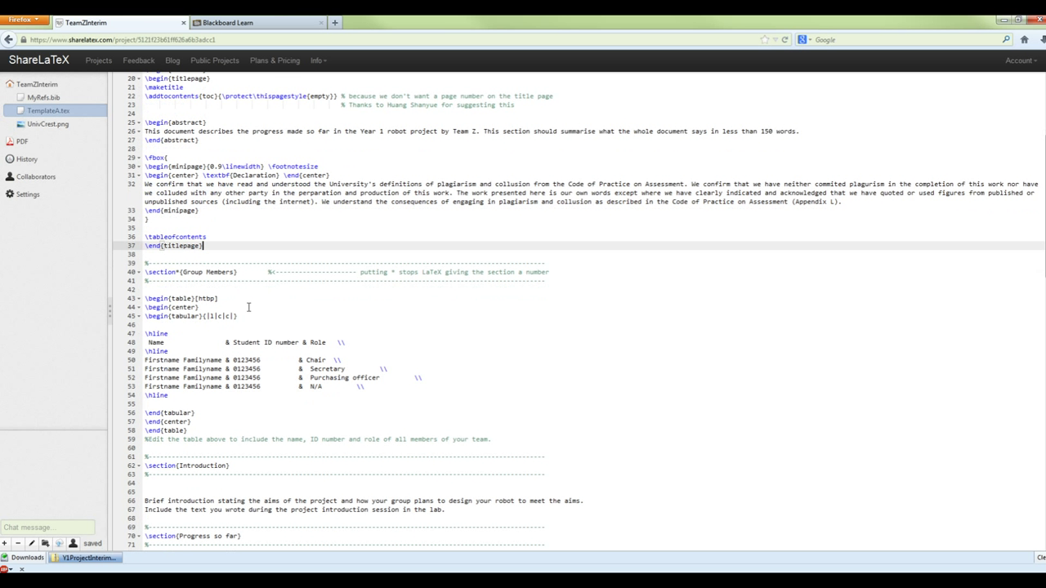
{"action": "left_click_drag", "start_coordinate": [146, 271], "coordinate": [242, 272]}
{"action": "left_click", "coordinate": [176, 272]}
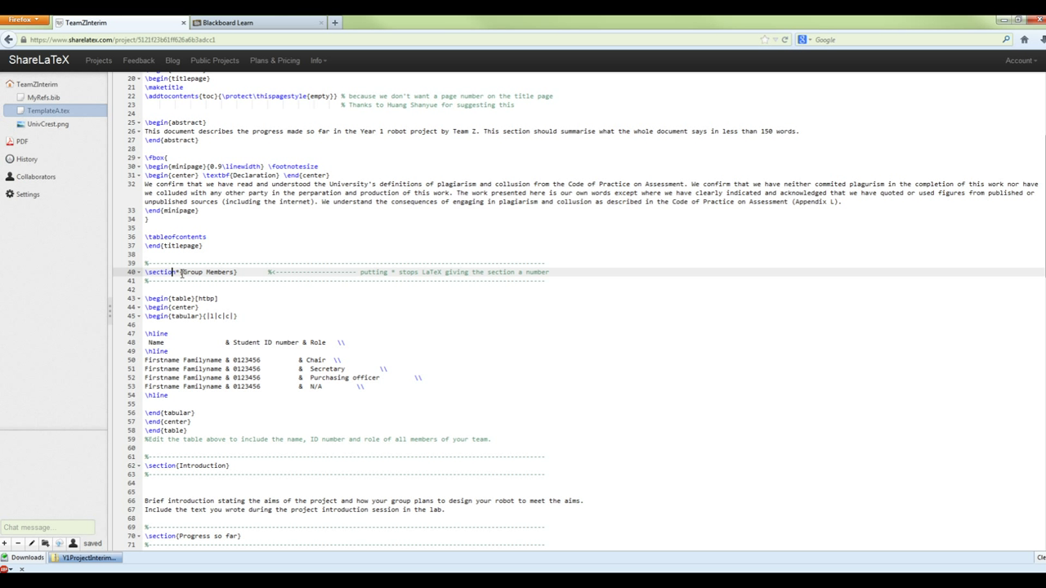
{"action": "key", "text": "Delete"}
{"action": "type", "text": "*"}
{"action": "left_click_drag", "start_coordinate": [360, 272], "coordinate": [551, 273]}
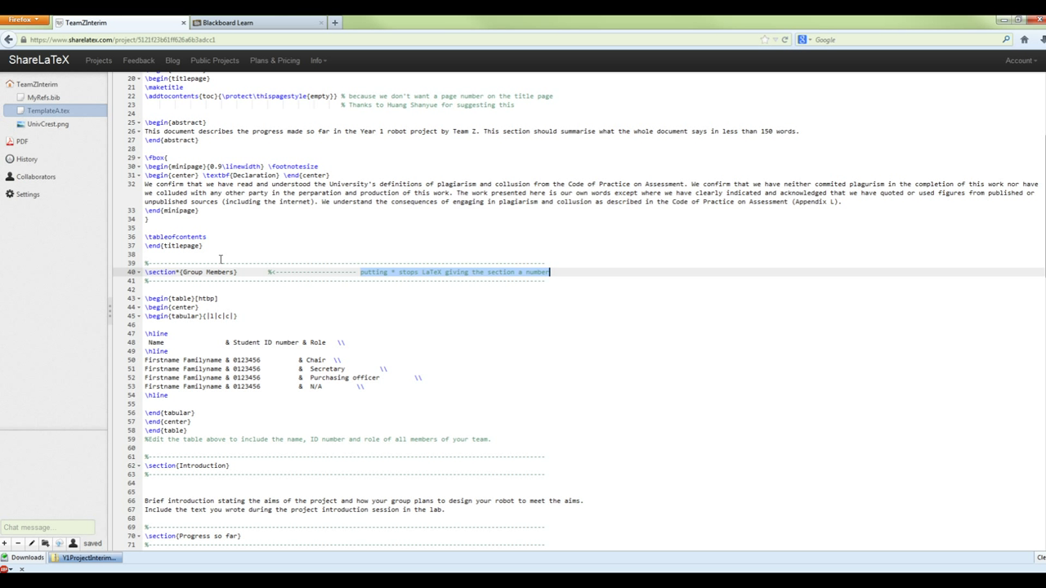
{"action": "left_click", "coordinate": [182, 273]}
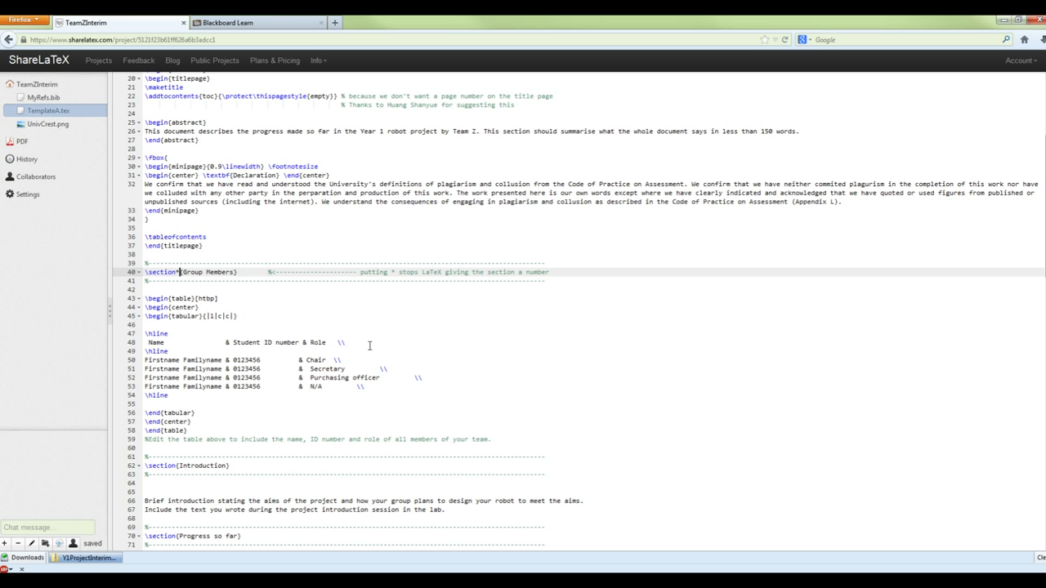
{"action": "left_click", "coordinate": [251, 302]}
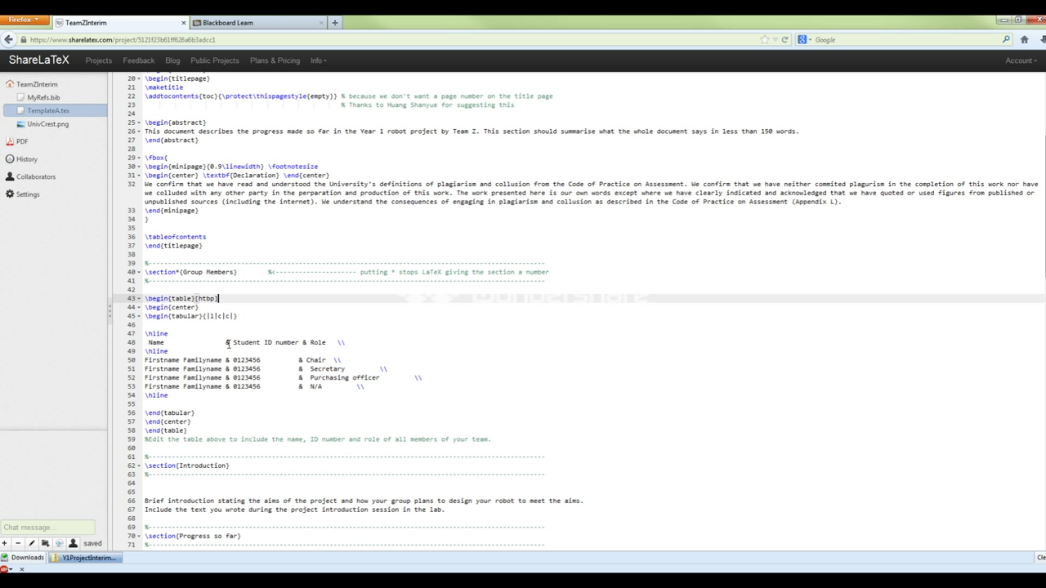
{"action": "scroll", "coordinate": [229, 332], "scroll_direction": "down", "scroll_amount": 1}
{"action": "scroll", "coordinate": [228, 331], "scroll_direction": "down", "scroll_amount": 2}
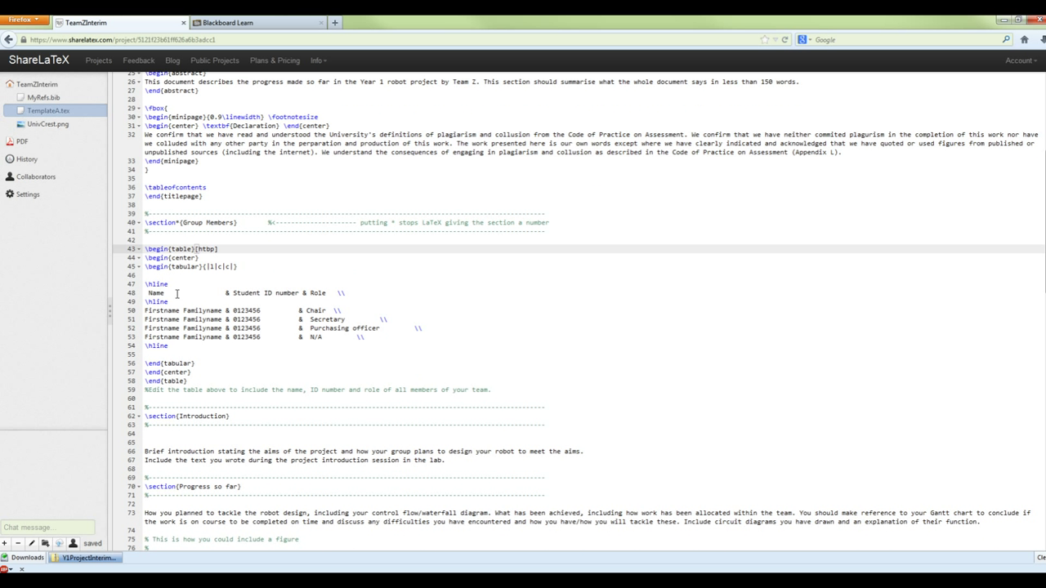
{"action": "left_click", "coordinate": [176, 292]}
{"action": "scroll", "coordinate": [263, 316], "scroll_direction": "down", "scroll_amount": 1}
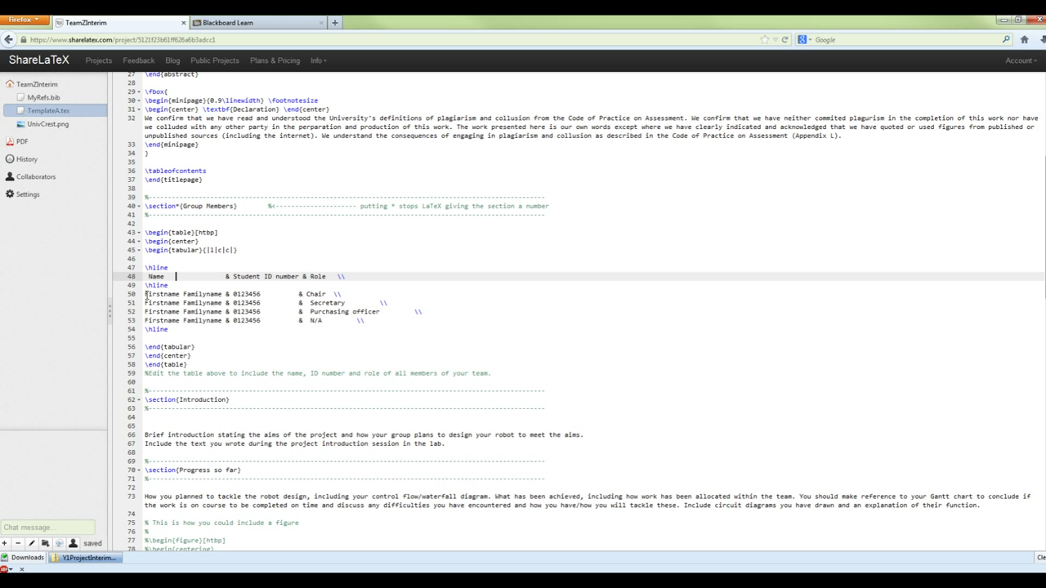
{"action": "left_click_drag", "start_coordinate": [147, 294], "coordinate": [223, 294]}
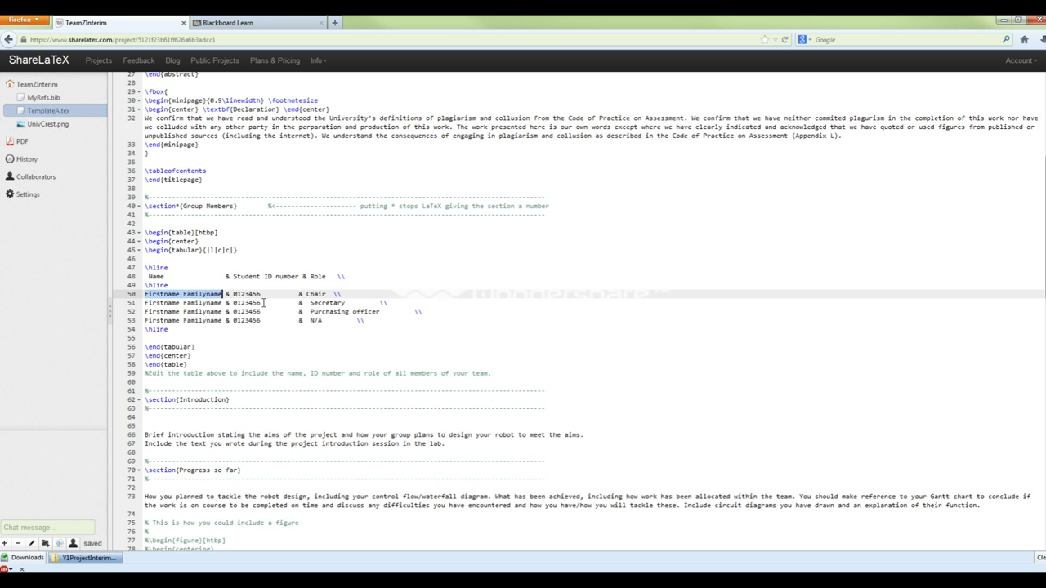
{"action": "left_click_drag", "start_coordinate": [233, 294], "coordinate": [328, 294]}
{"action": "left_click", "coordinate": [319, 294]}
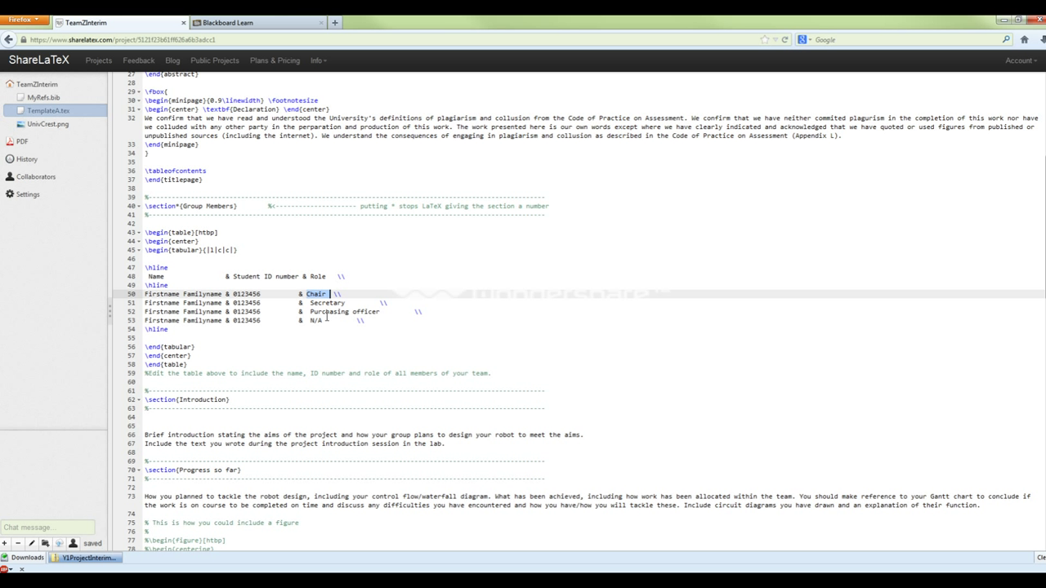
{"action": "left_click", "coordinate": [327, 320]}
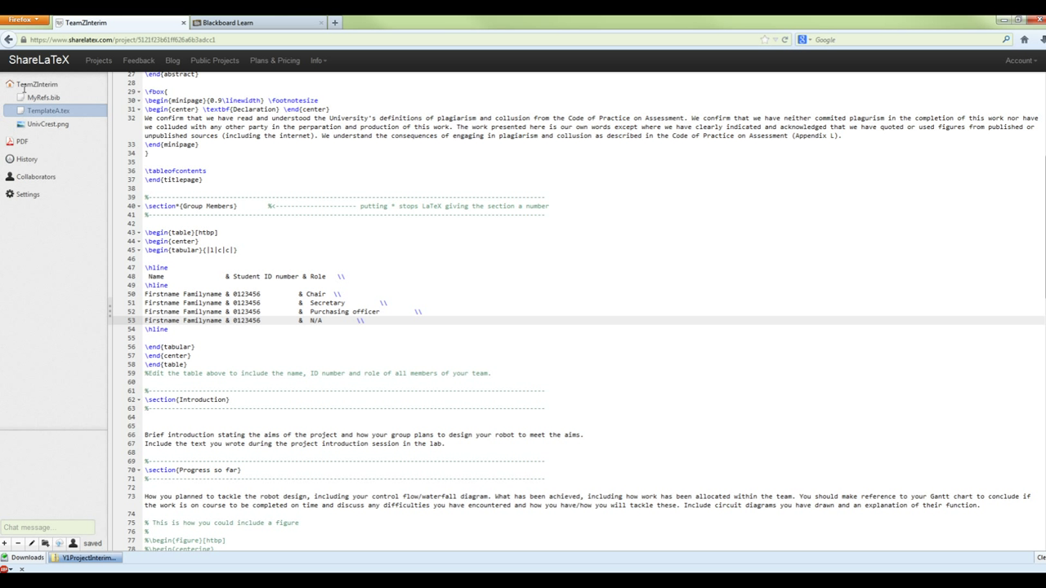
{"action": "left_click", "coordinate": [23, 142]}
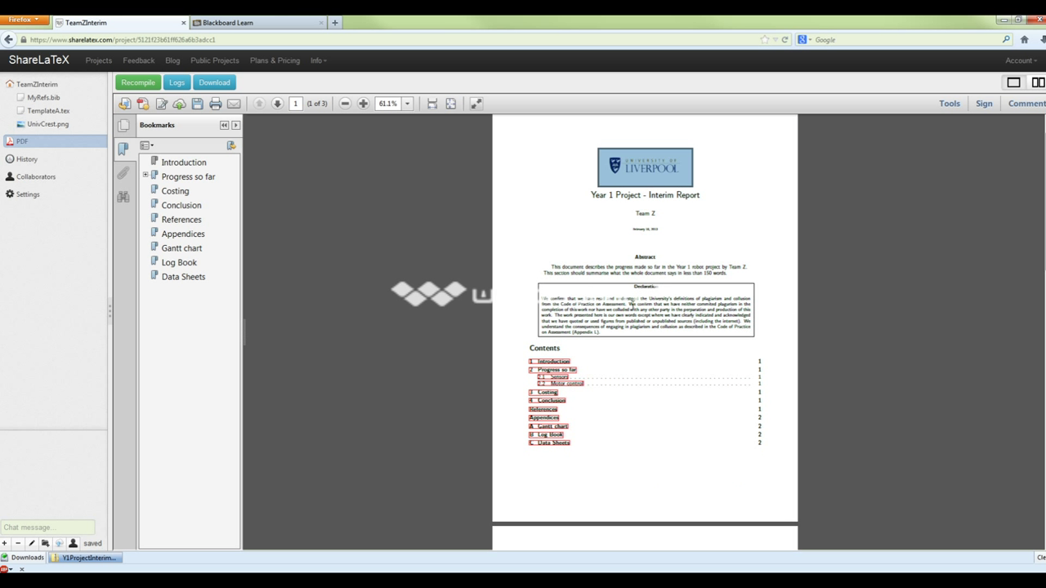
{"action": "scroll", "coordinate": [632, 305], "scroll_direction": "down", "scroll_amount": 3}
{"action": "scroll", "coordinate": [633, 304], "scroll_direction": "down", "scroll_amount": 3}
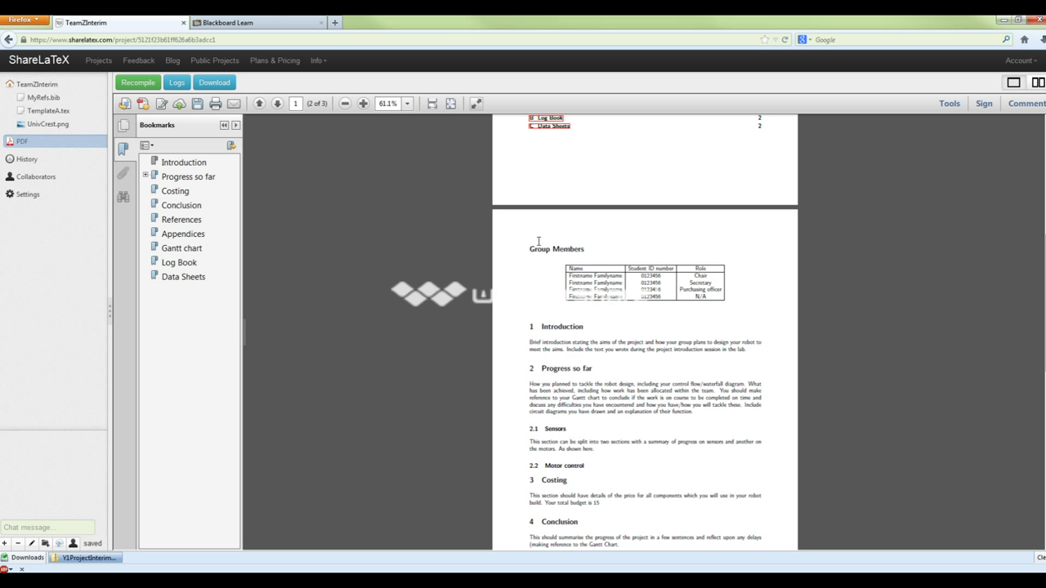
{"action": "scroll", "coordinate": [642, 290], "scroll_direction": "down", "scroll_amount": 1}
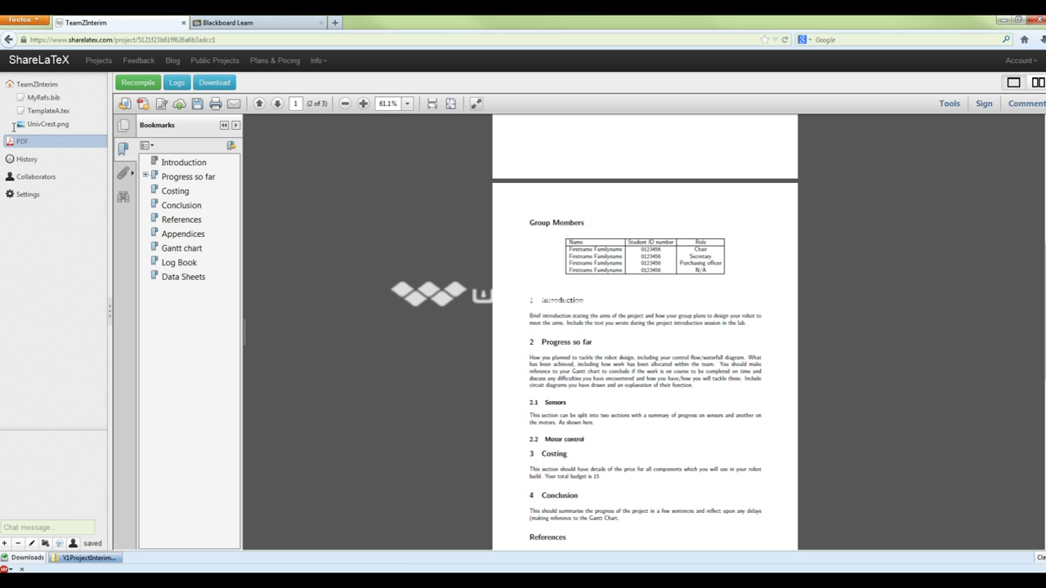
{"action": "left_click", "coordinate": [51, 112]}
Replace the first row's 'Firstname Familyname' with a member's name and extend their student ID.
{"action": "left_click", "coordinate": [175, 286]}
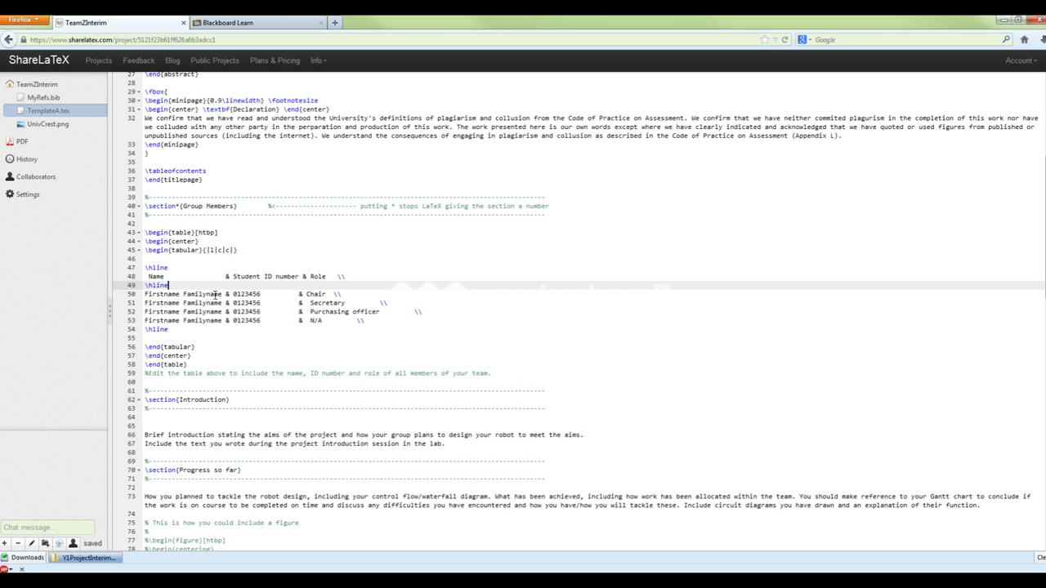
{"action": "left_click_drag", "start_coordinate": [223, 295], "coordinate": [144, 294]}
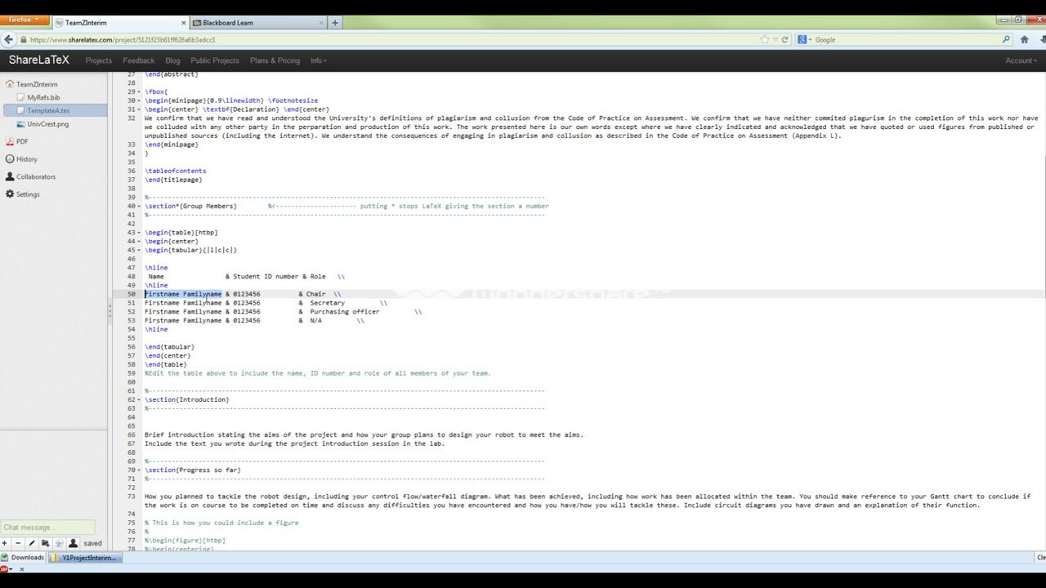
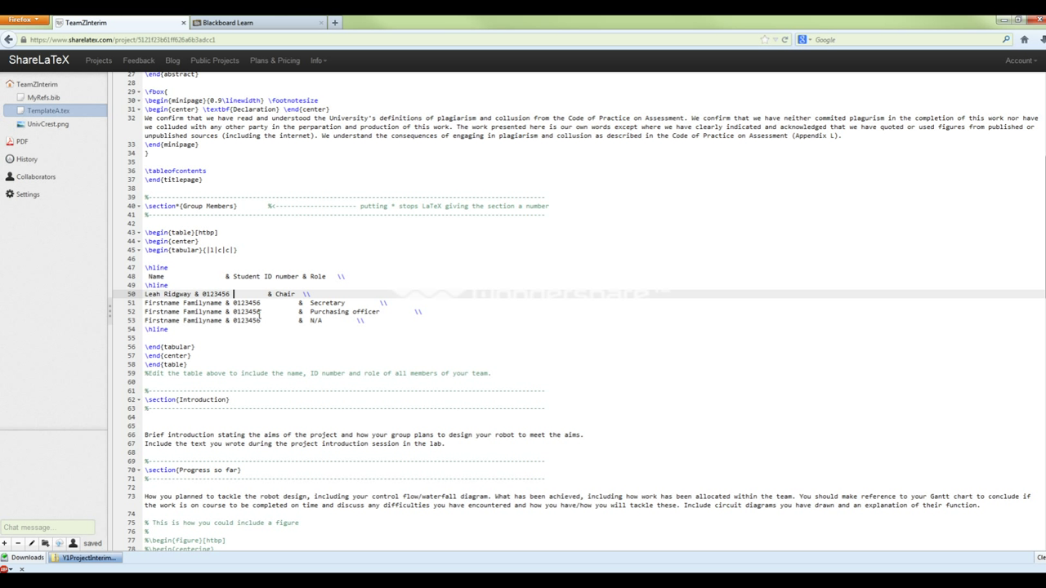
{"action": "key", "text": "Left"}
{"action": "type", "text": "789"}
Recompile the PDF, check the updated Group Members row, and return to TemplateA.tex.
{"action": "left_click", "coordinate": [22, 141]}
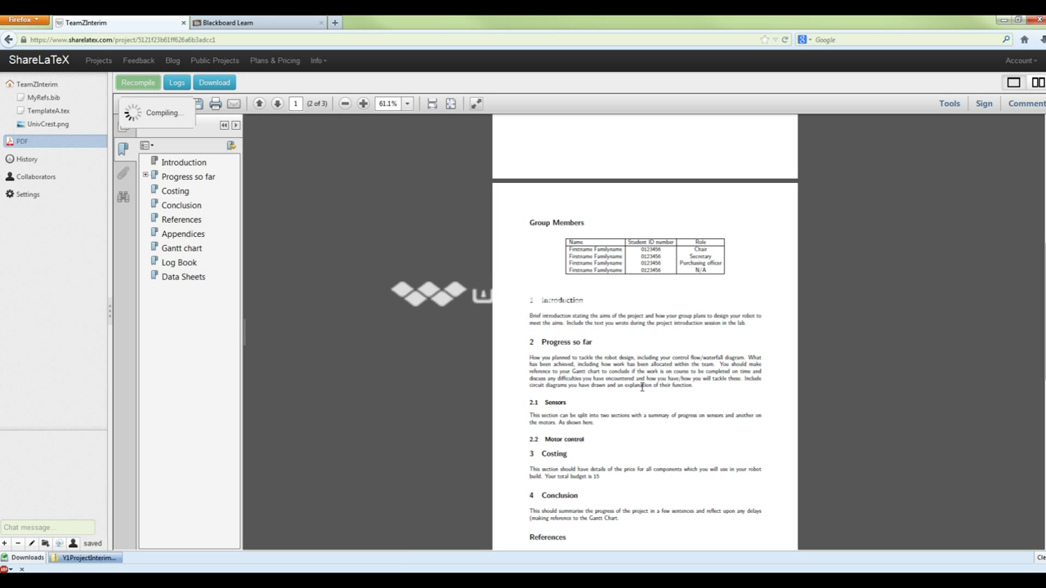
{"action": "scroll", "coordinate": [582, 222], "scroll_direction": "down", "scroll_amount": 10}
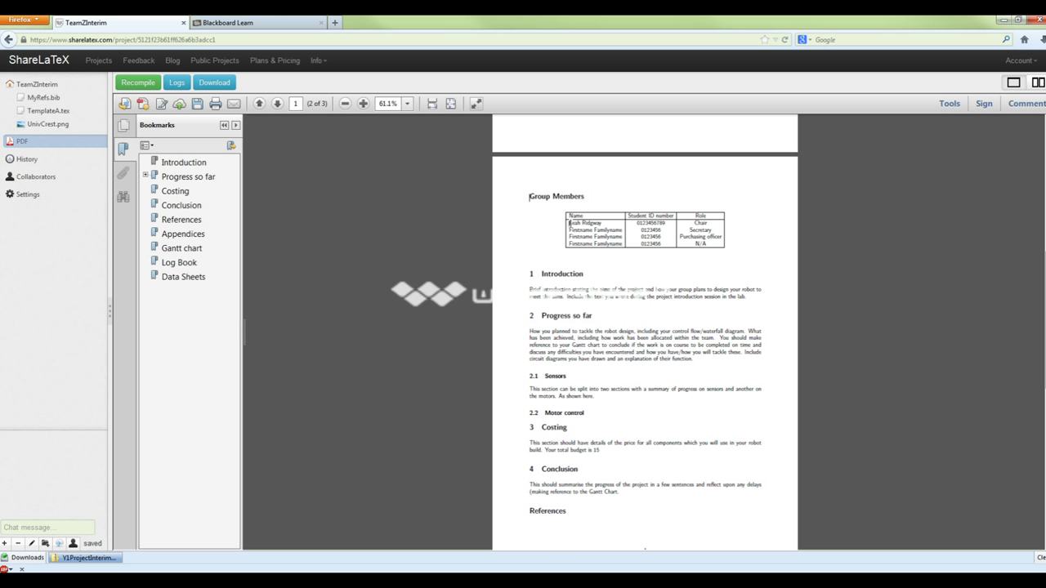
{"action": "left_click_drag", "start_coordinate": [569, 223], "coordinate": [668, 223]}
{"action": "left_click", "coordinate": [708, 223]}
{"action": "left_click", "coordinate": [56, 110]}
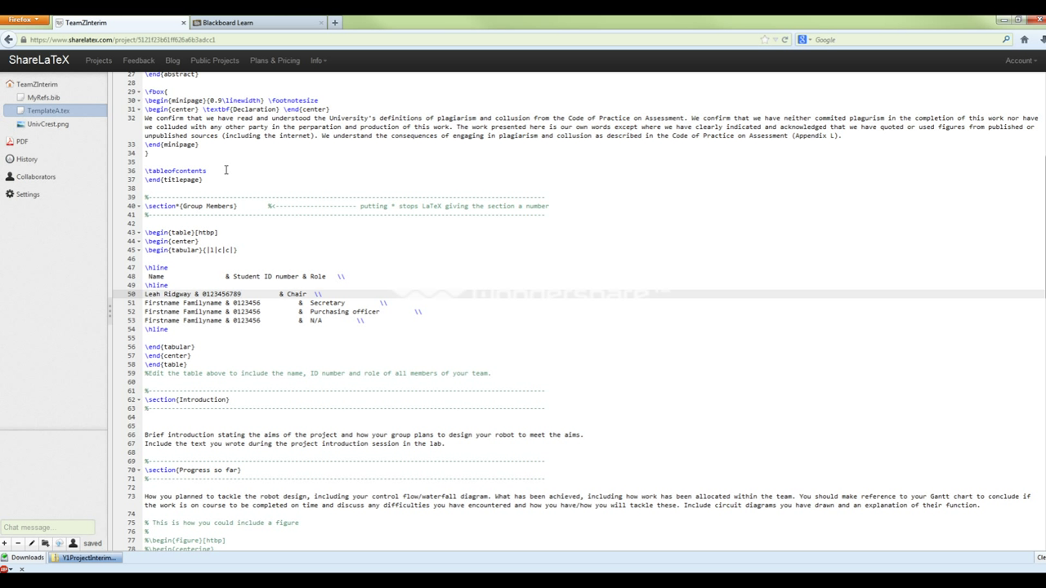
Duplicate the last N/A member row on line 53 as a new row below it.
{"action": "left_click", "coordinate": [261, 154]}
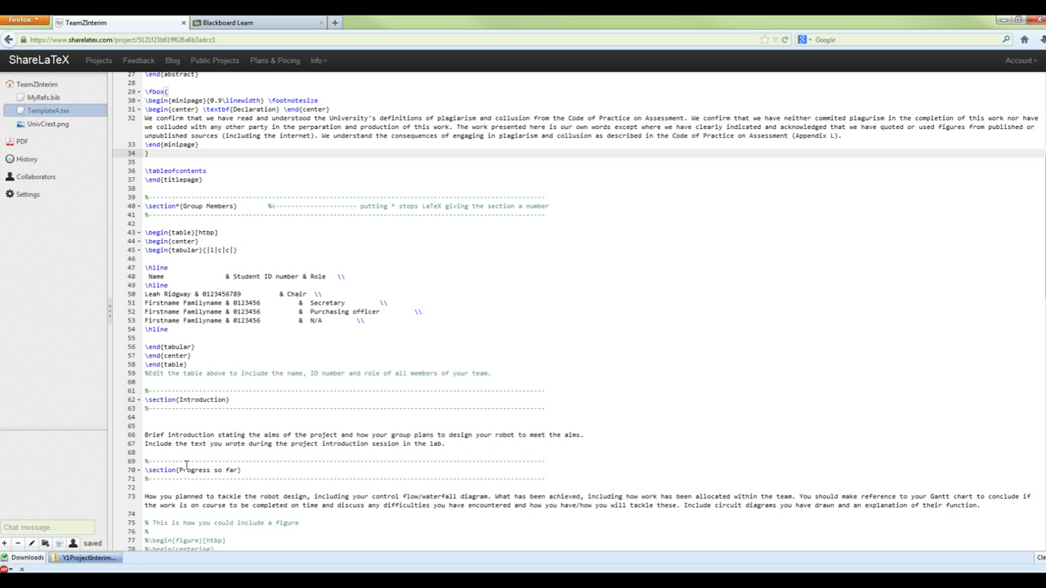
{"action": "left_click", "coordinate": [595, 317]}
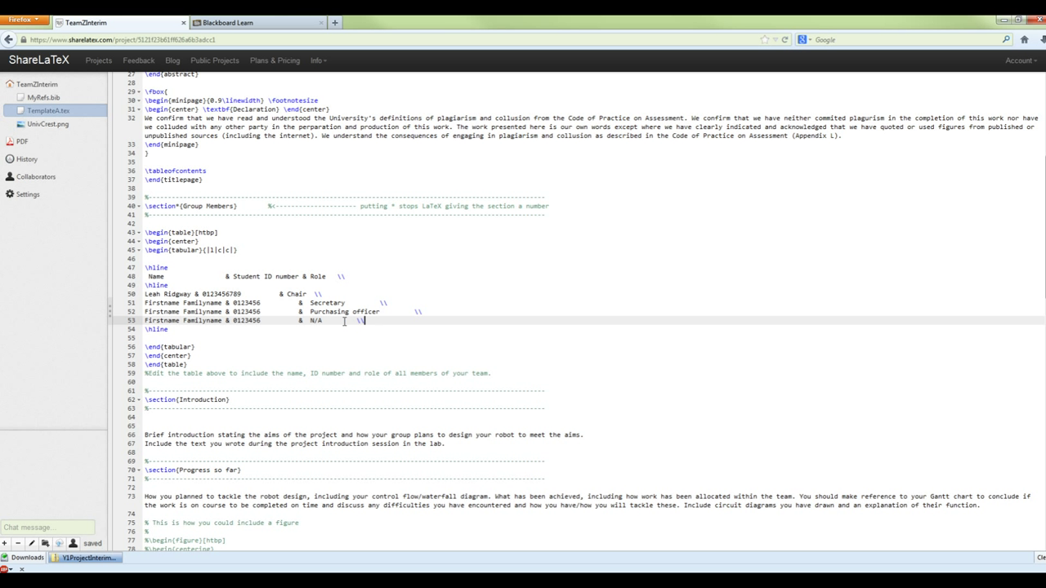
{"action": "left_click_drag", "start_coordinate": [364, 320], "coordinate": [144, 320]}
{"action": "key", "text": "ctrl+c"}
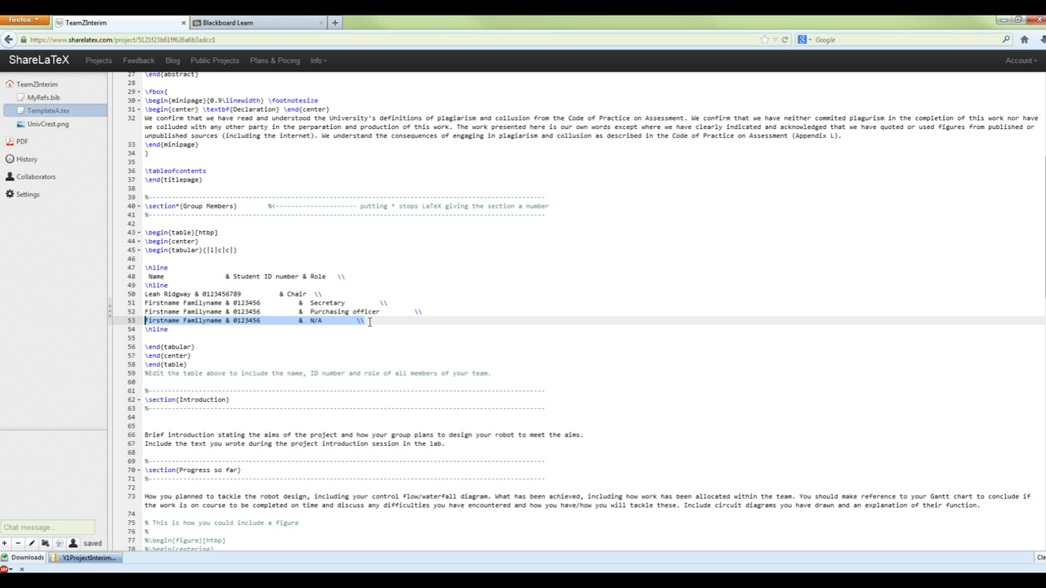
{"action": "left_click", "coordinate": [411, 323]}
{"action": "key", "text": "Return"}
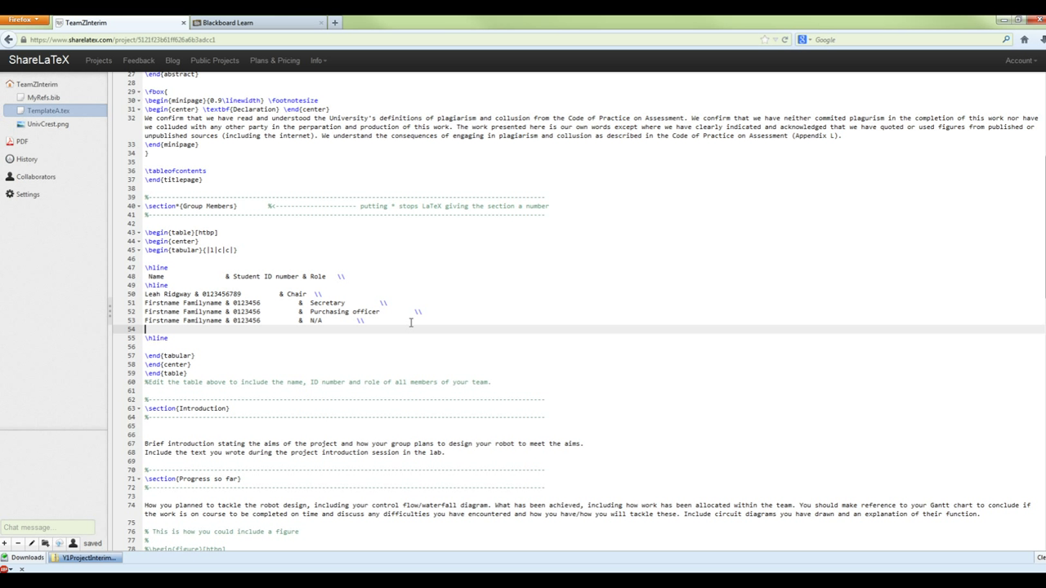
{"action": "key", "text": "ctrl+v"}
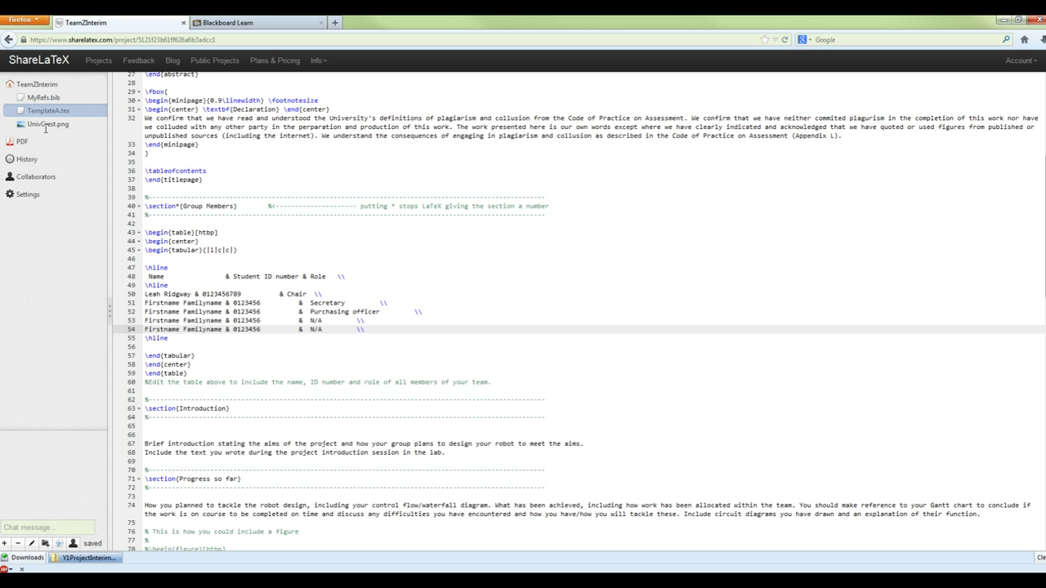
Recompile the PDF, check the new fifth row in the table, and return to TemplateA.tex.
{"action": "left_click", "coordinate": [25, 142]}
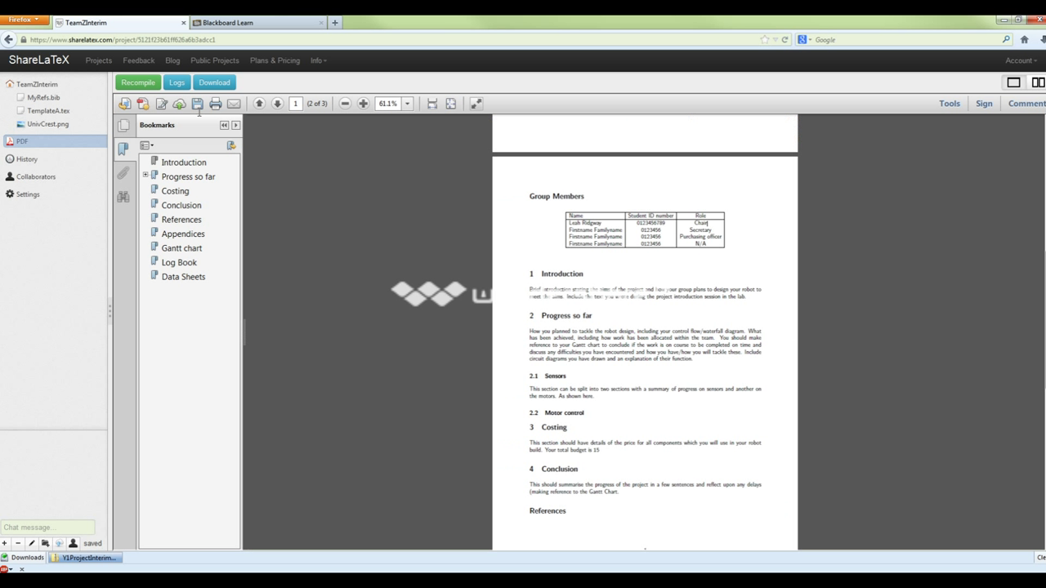
{"action": "left_click", "coordinate": [137, 83]}
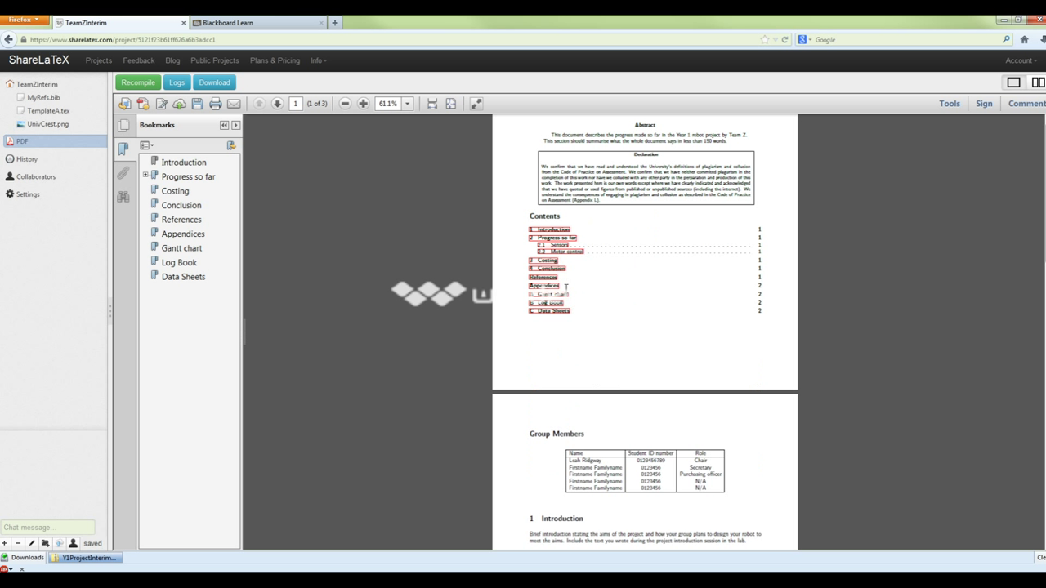
{"action": "scroll", "coordinate": [566, 288], "scroll_direction": "down", "scroll_amount": 3}
{"action": "left_click_drag", "start_coordinate": [569, 276], "coordinate": [706, 278]}
{"action": "left_click", "coordinate": [711, 292]}
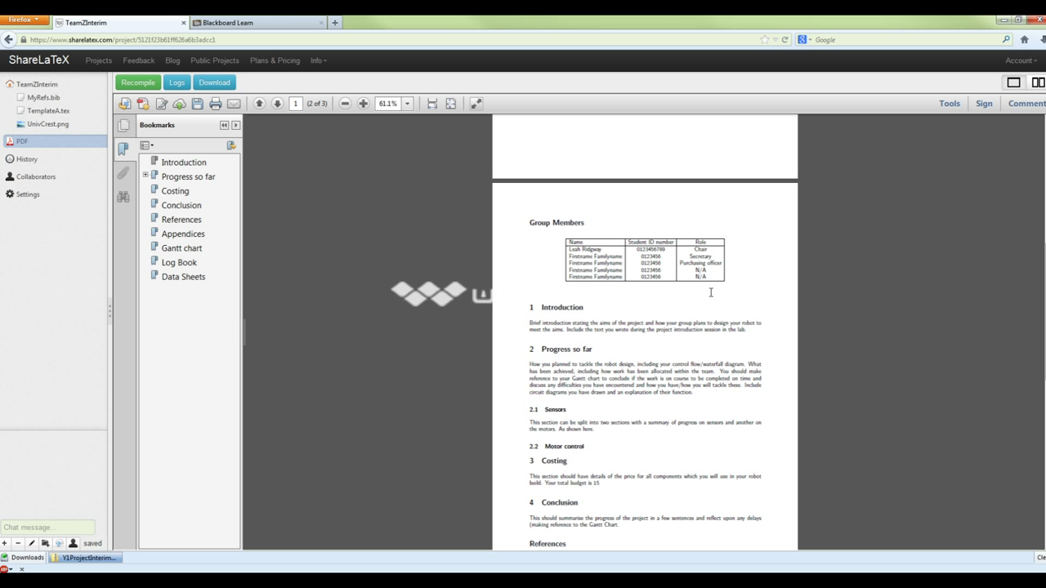
{"action": "left_click", "coordinate": [58, 109]}
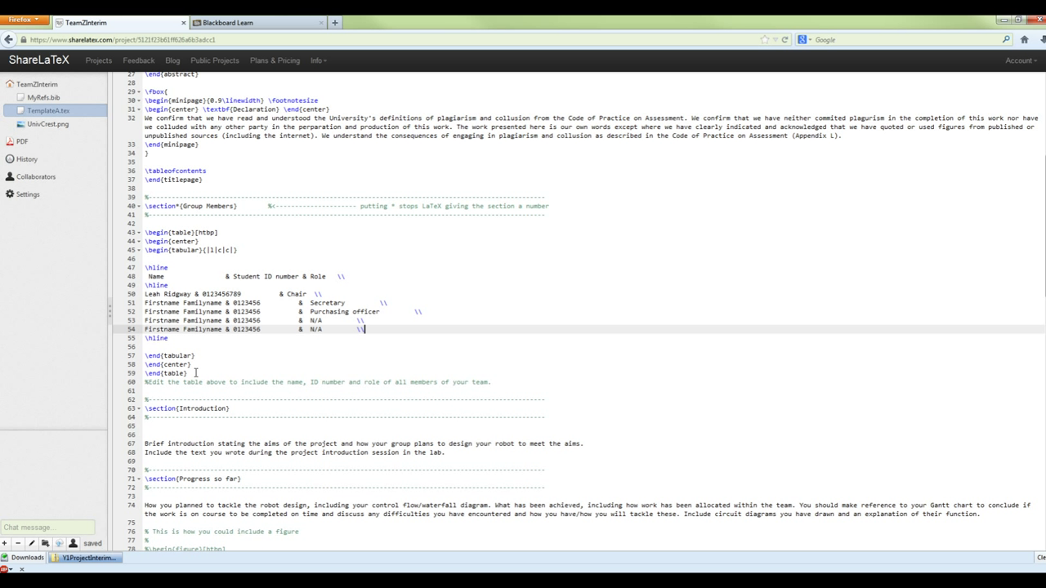
{"action": "left_click_drag", "start_coordinate": [195, 373], "coordinate": [141, 233]}
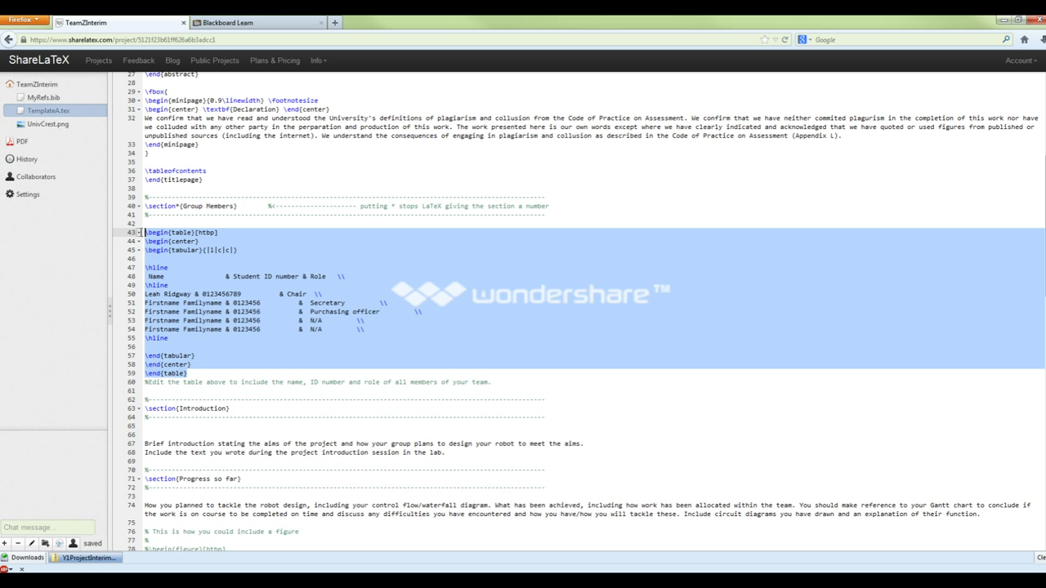
{"action": "left_click", "coordinate": [216, 382]}
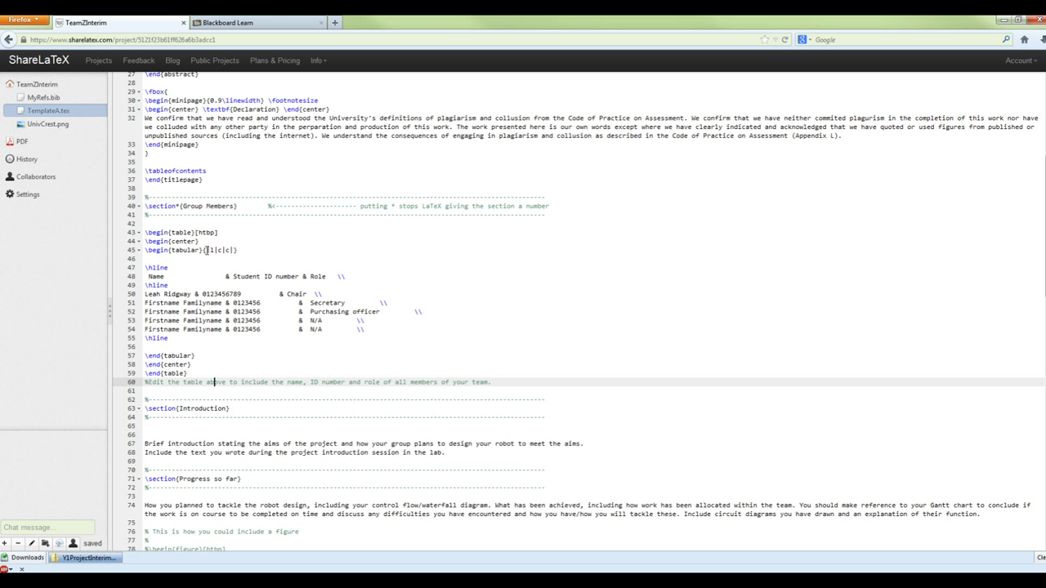
{"action": "left_click", "coordinate": [244, 251]}
{"action": "key", "text": "Down"}
{"action": "key", "text": "Down"}
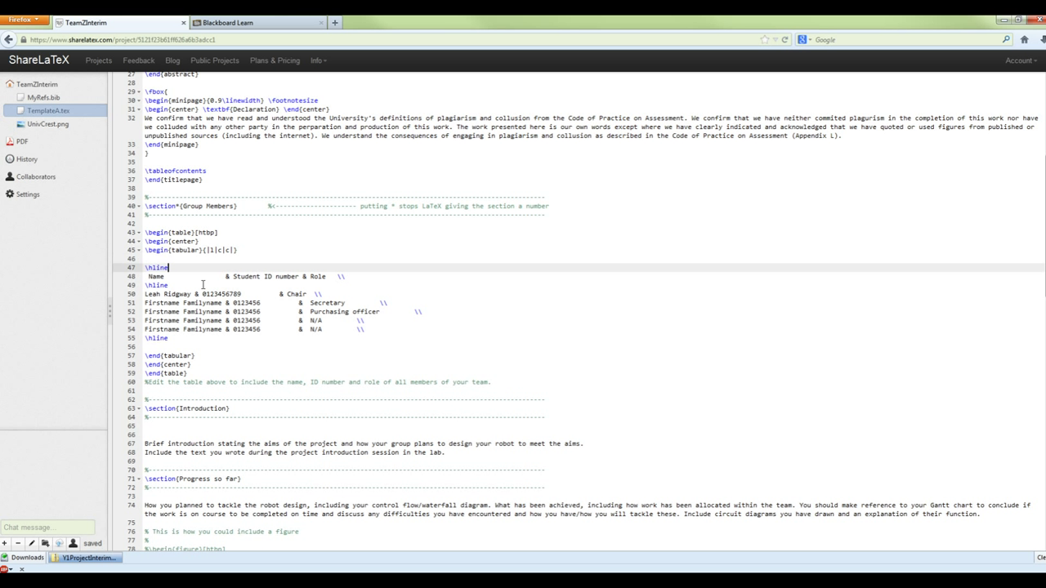
{"action": "key", "text": "Down"}
{"action": "key", "text": "Up"}
{"action": "key", "text": "Up"}
{"action": "key", "text": "Up"}
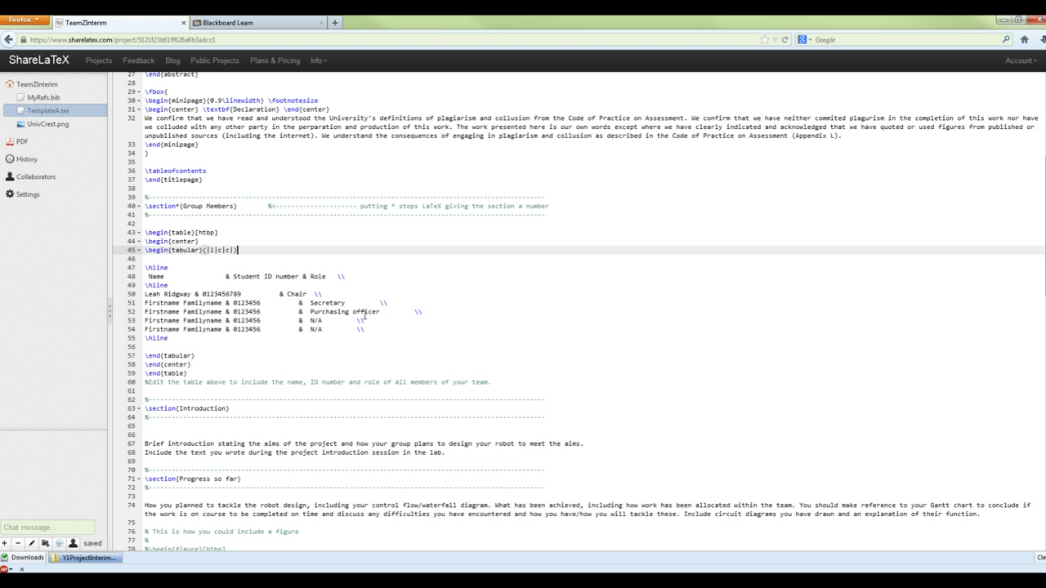
{"action": "left_click", "coordinate": [349, 364]}
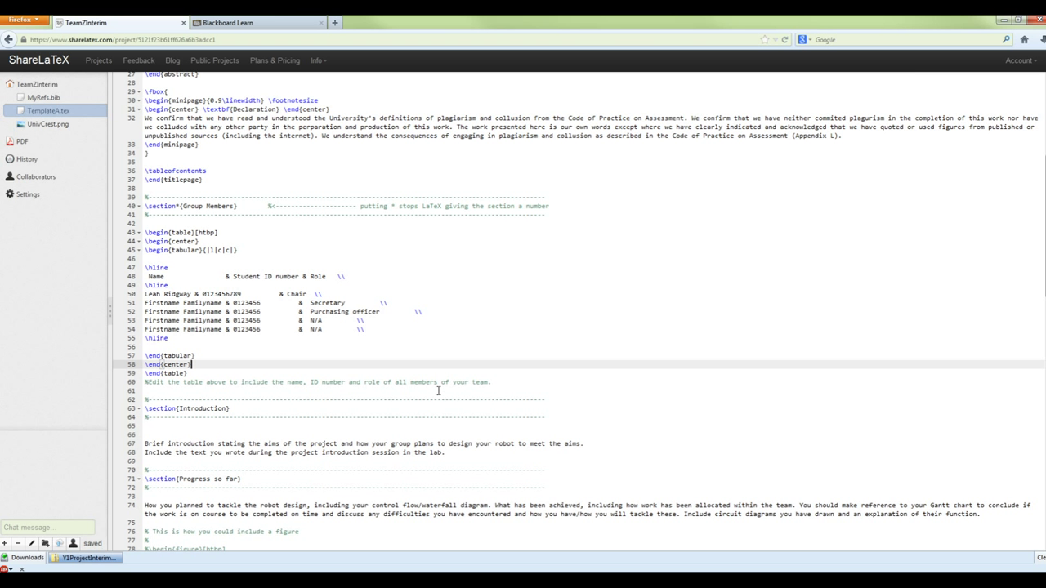
{"action": "scroll", "coordinate": [435, 368], "scroll_direction": "down", "scroll_amount": 4}
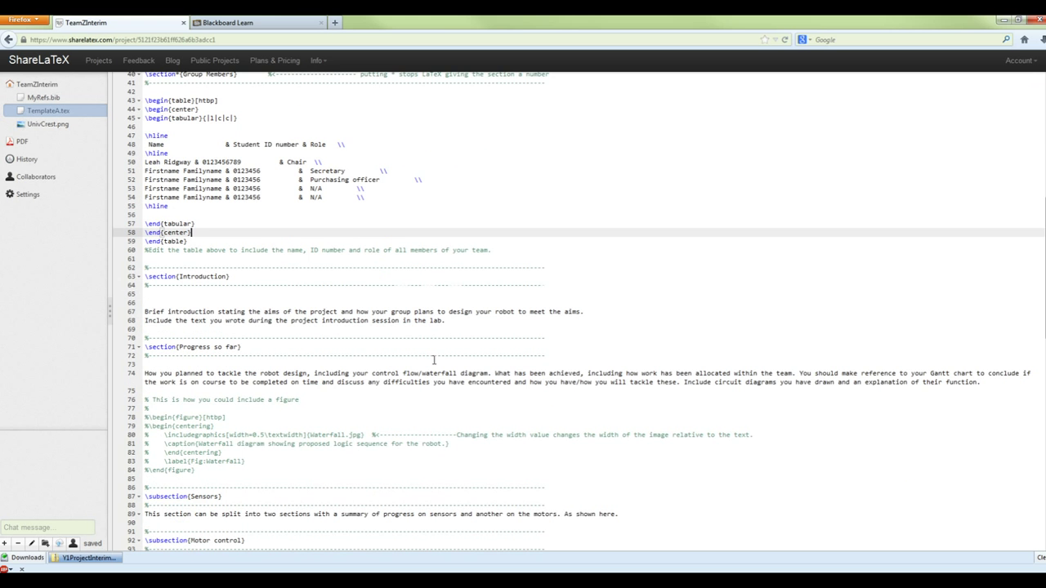
{"action": "scroll", "coordinate": [434, 360], "scroll_direction": "down", "scroll_amount": 2}
{"action": "left_click", "coordinate": [263, 278]}
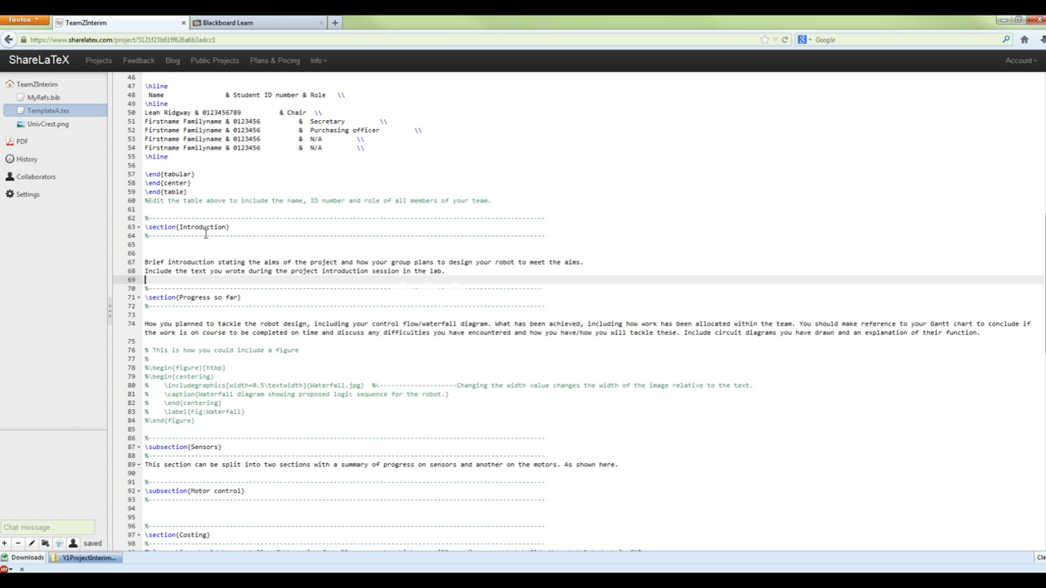
{"action": "left_click", "coordinate": [176, 228]}
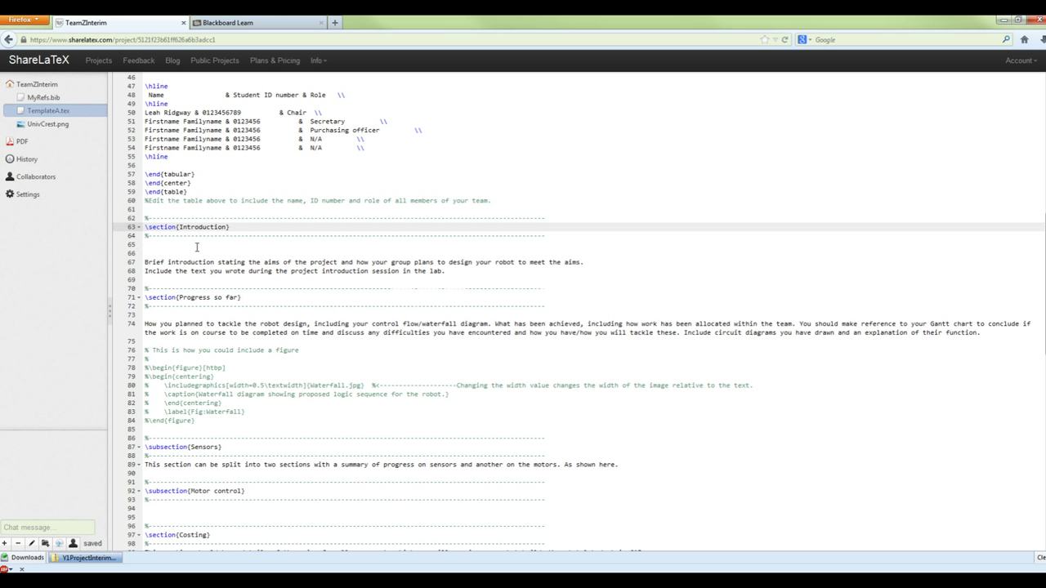
{"action": "scroll", "coordinate": [196, 246], "scroll_direction": "up", "scroll_amount": 3}
{"action": "left_click", "coordinate": [179, 106]}
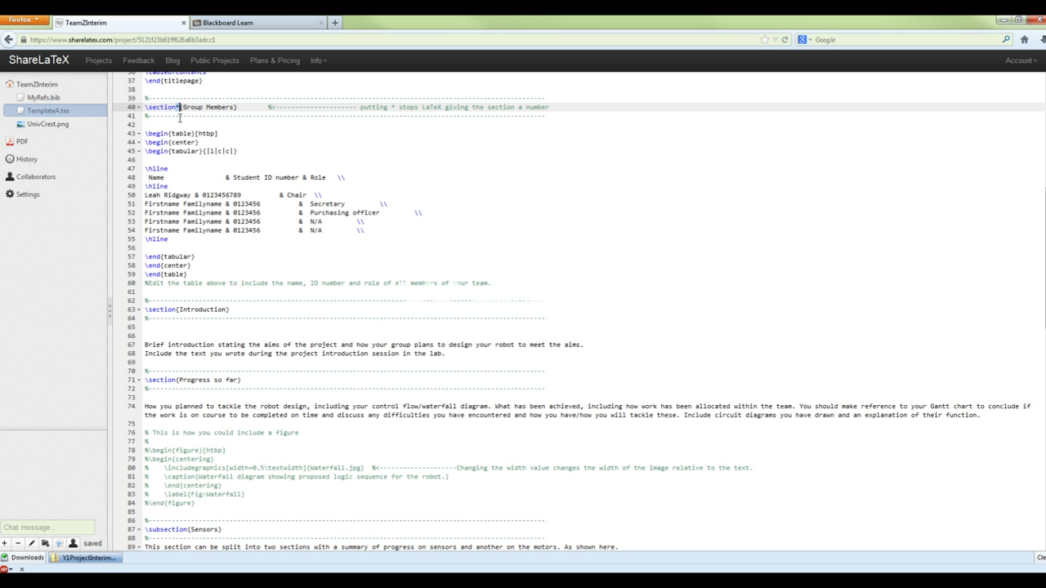
{"action": "left_click", "coordinate": [178, 322]}
{"action": "left_click", "coordinate": [177, 310]}
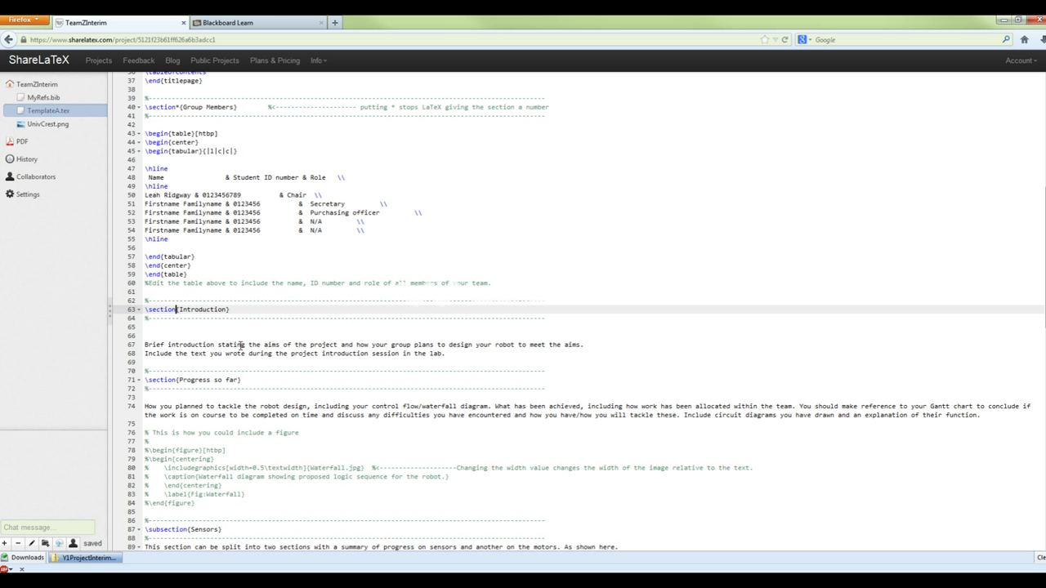
{"action": "left_click", "coordinate": [17, 144]}
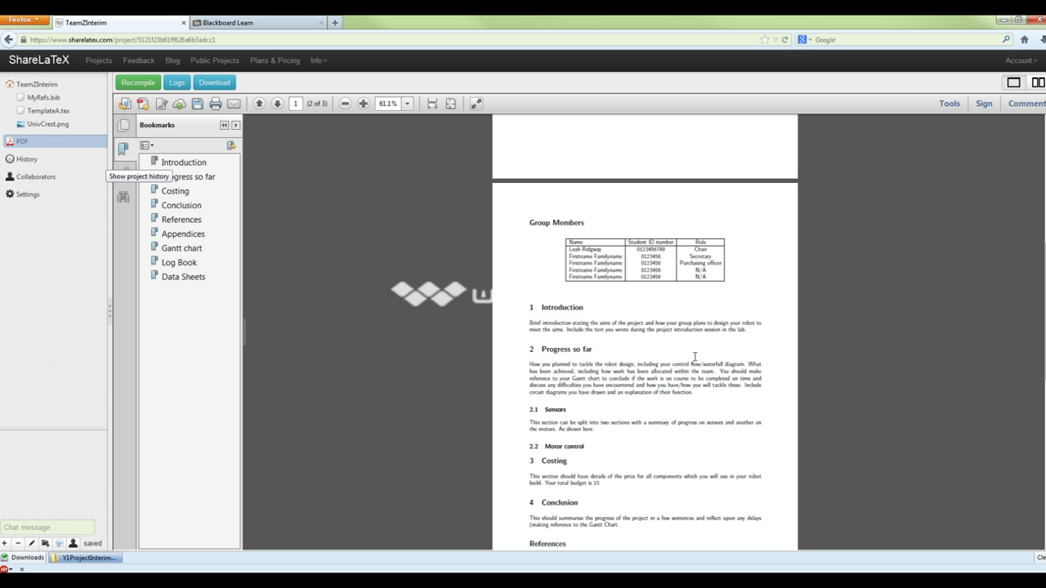
{"action": "left_click", "coordinate": [43, 110]}
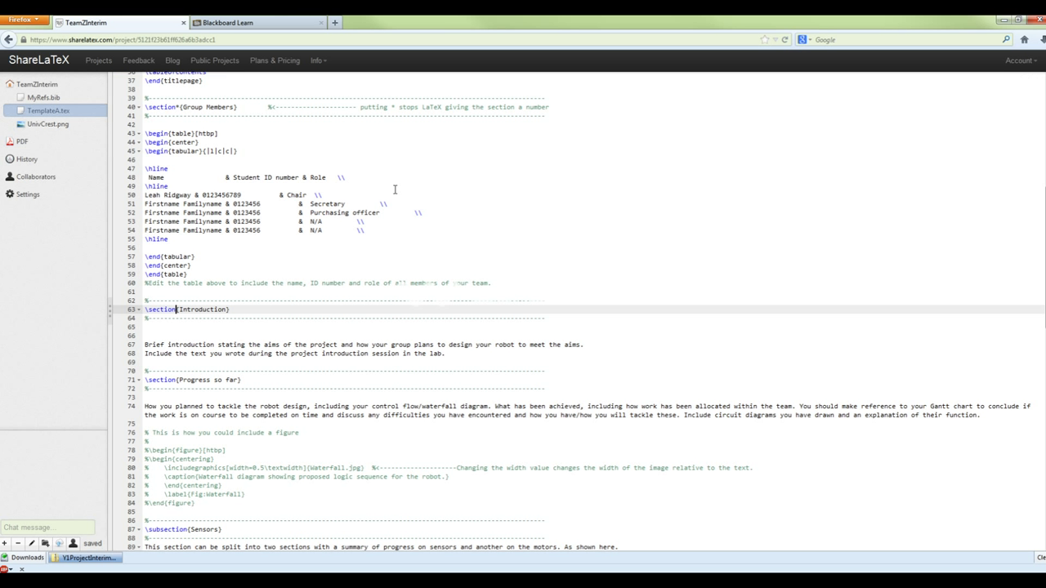
{"action": "scroll", "coordinate": [270, 314], "scroll_direction": "down", "scroll_amount": 2}
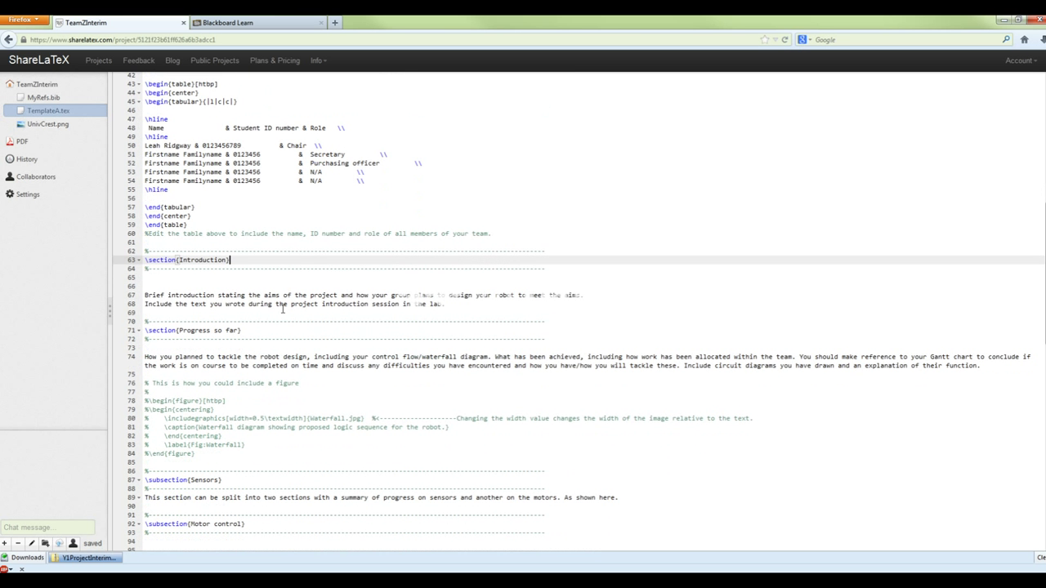
{"action": "left_click", "coordinate": [338, 304]}
{"action": "left_click_drag", "start_coordinate": [455, 304], "coordinate": [146, 294]}
{"action": "left_click", "coordinate": [209, 301]}
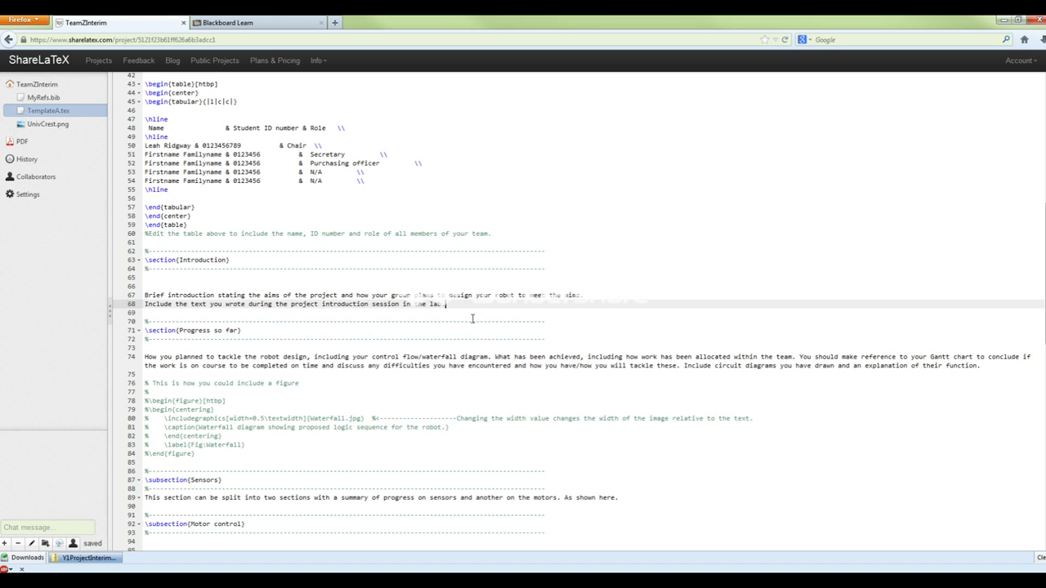
{"action": "scroll", "coordinate": [351, 350], "scroll_direction": "down", "scroll_amount": 2}
{"action": "scroll", "coordinate": [335, 349], "scroll_direction": "down", "scroll_amount": 2}
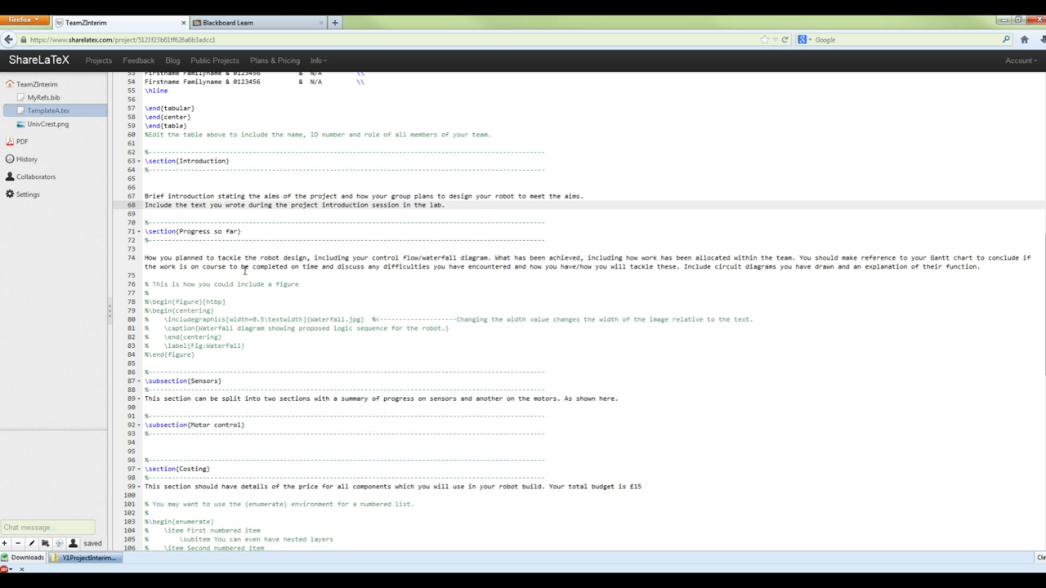
{"action": "left_click", "coordinate": [242, 267]}
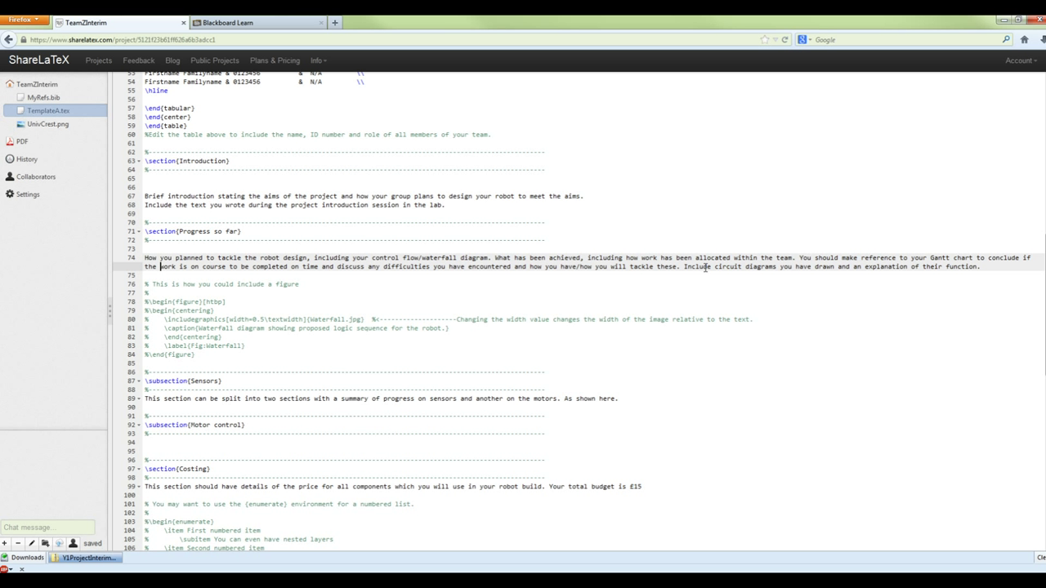
Paste a copy of the commented Waterfall figure block (lines 78–84) just below it.
{"action": "left_click", "coordinate": [335, 292]}
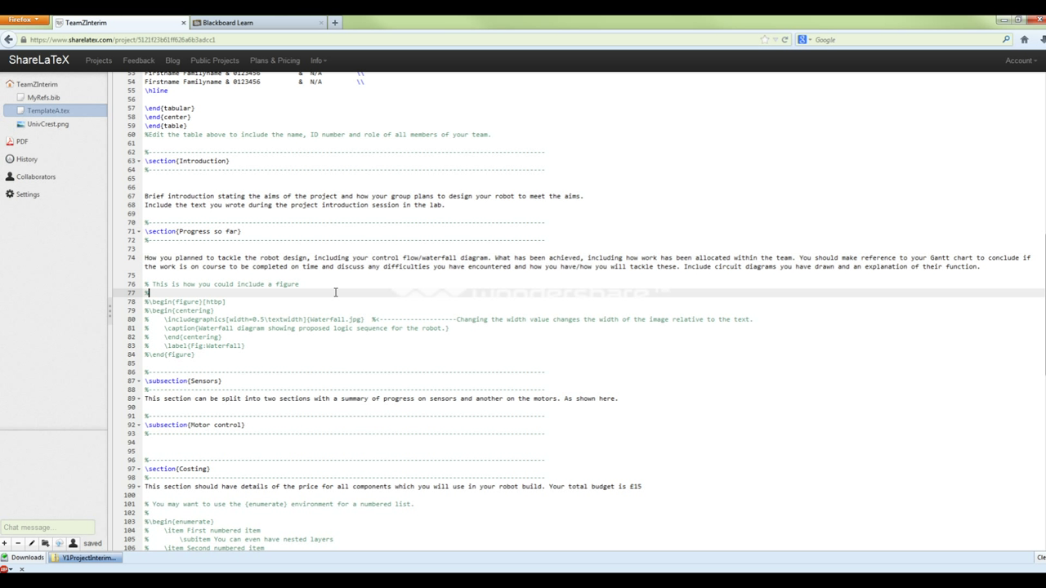
{"action": "left_click", "coordinate": [161, 284]}
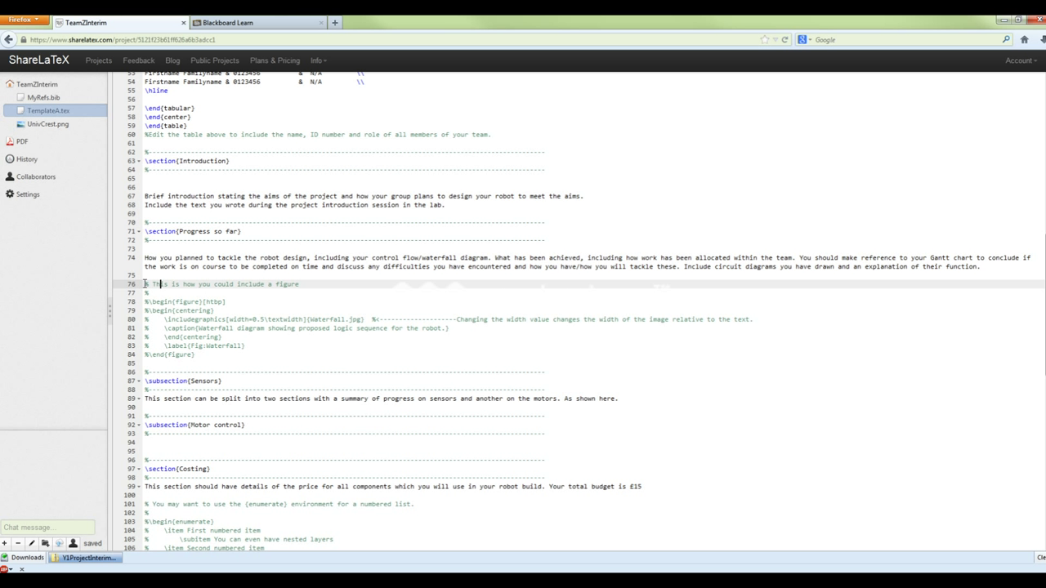
{"action": "left_click_drag", "start_coordinate": [143, 284], "coordinate": [202, 357]}
{"action": "left_click", "coordinate": [175, 301]}
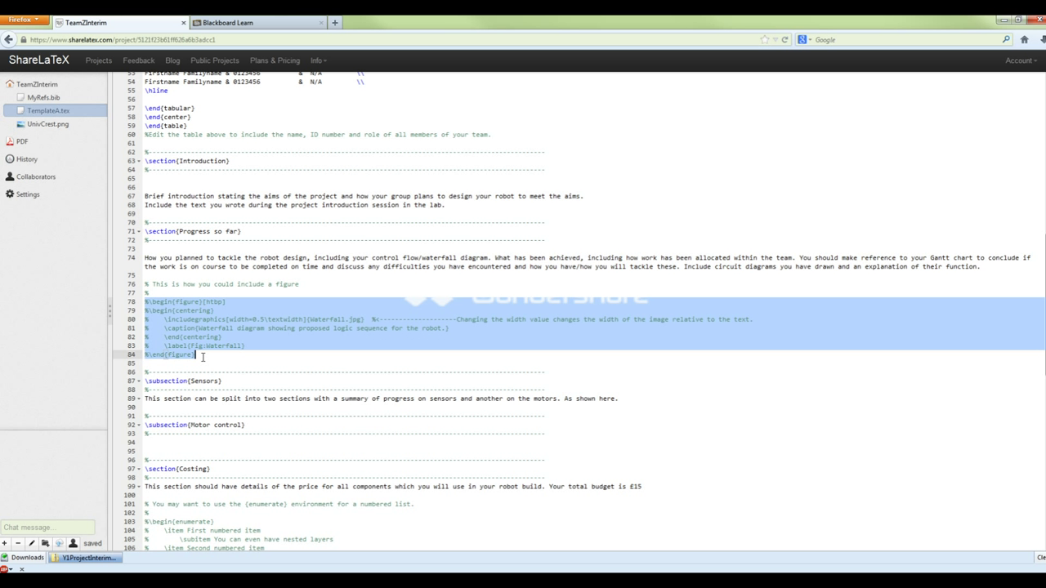
{"action": "left_click", "coordinate": [205, 356]}
{"action": "key", "text": "Return"}
{"action": "key", "text": "Return"}
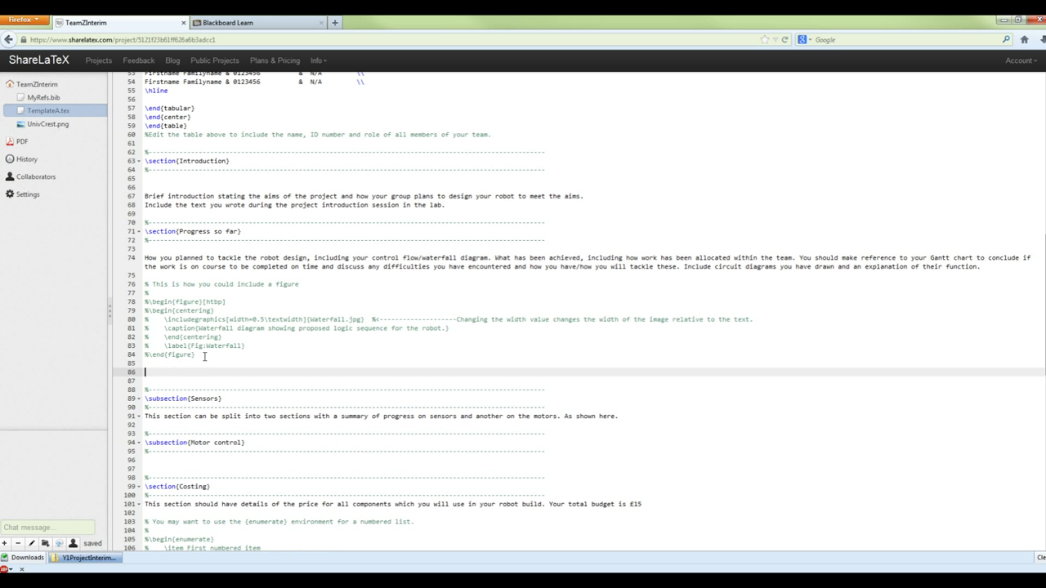
{"action": "type", "text": "%\\begin{figure}[htbp] %\\begin{centering} %    \\includegraphics[width=0.5\\textwidth]{Waterfall.jpg}  %<--------------------Changing the width value changes the width of the image relative to the text. %    \\caption{Waterfall diagram showing proposed logic sequence for the robot.} %    \\end{centering} %    \\label{Fig:Waterfall} %\\end{figure}"}
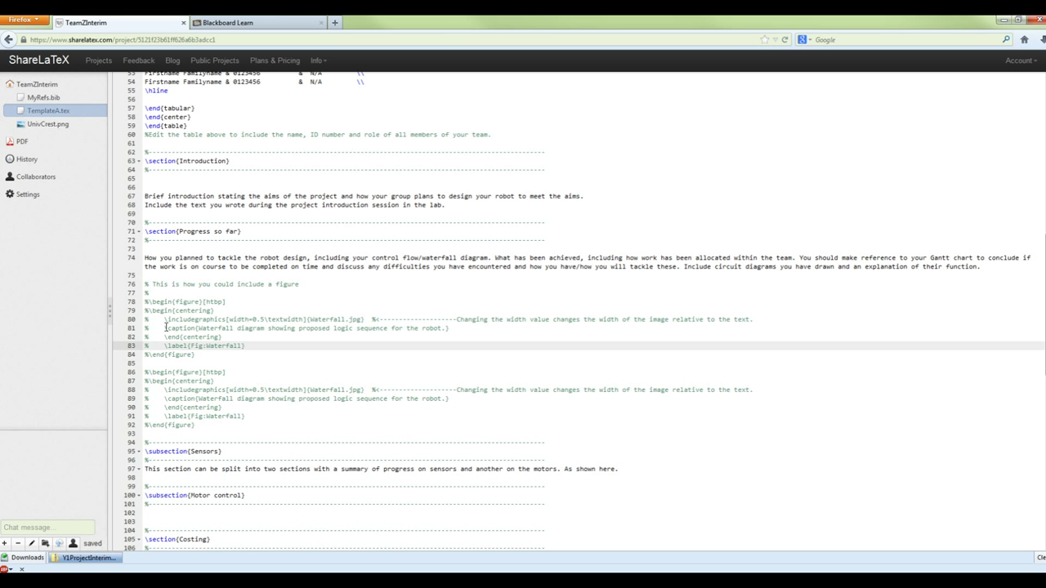
Remove the leading % from each line of the original figure block, lines 78–84.
{"action": "left_click", "coordinate": [173, 310]}
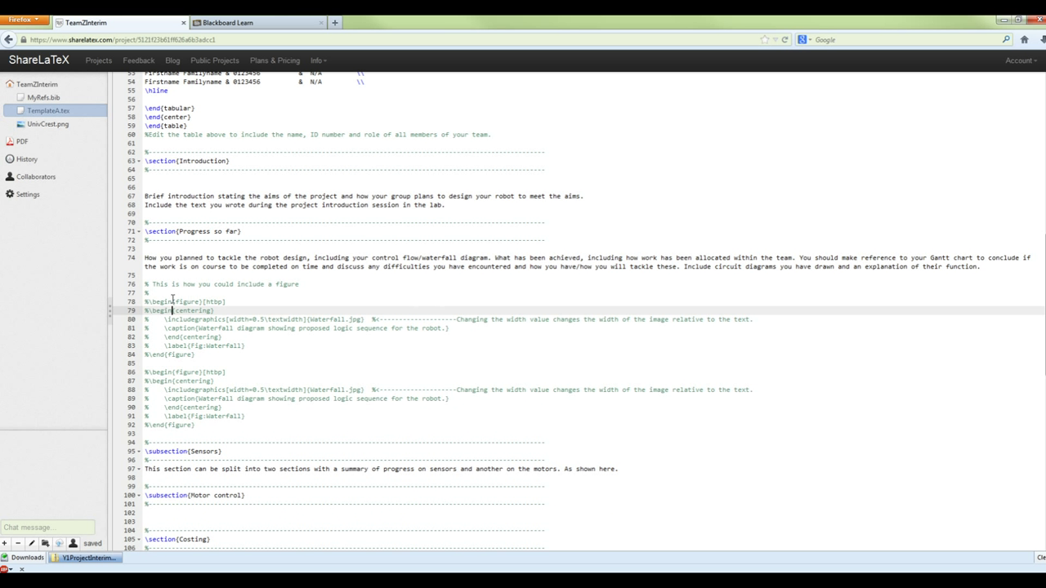
{"action": "left_click", "coordinate": [149, 284]}
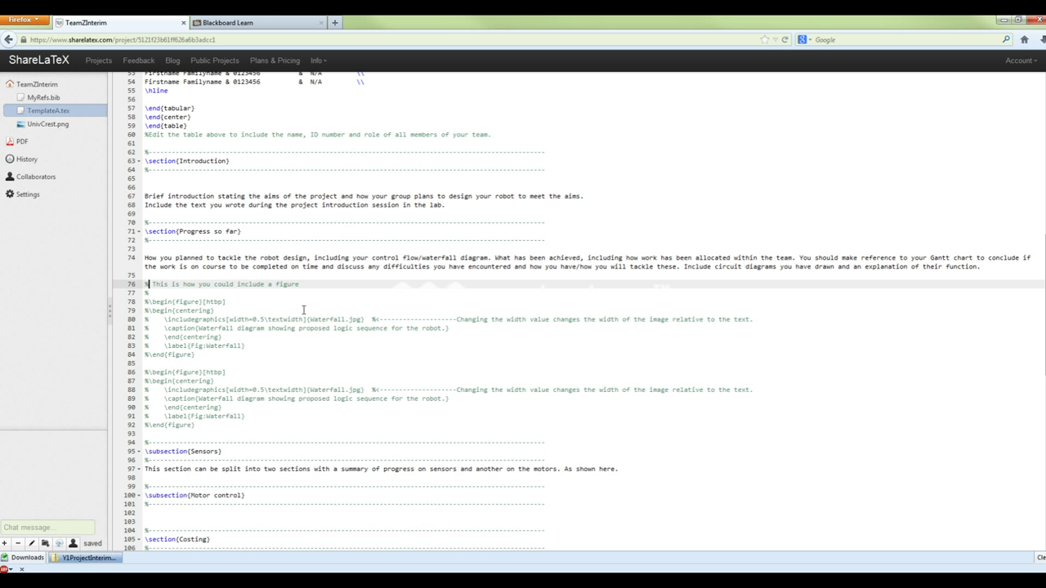
{"action": "key", "text": "Down"}
{"action": "key", "text": "Down"}
{"action": "key", "text": "Delete"}
{"action": "key", "text": "Down"}
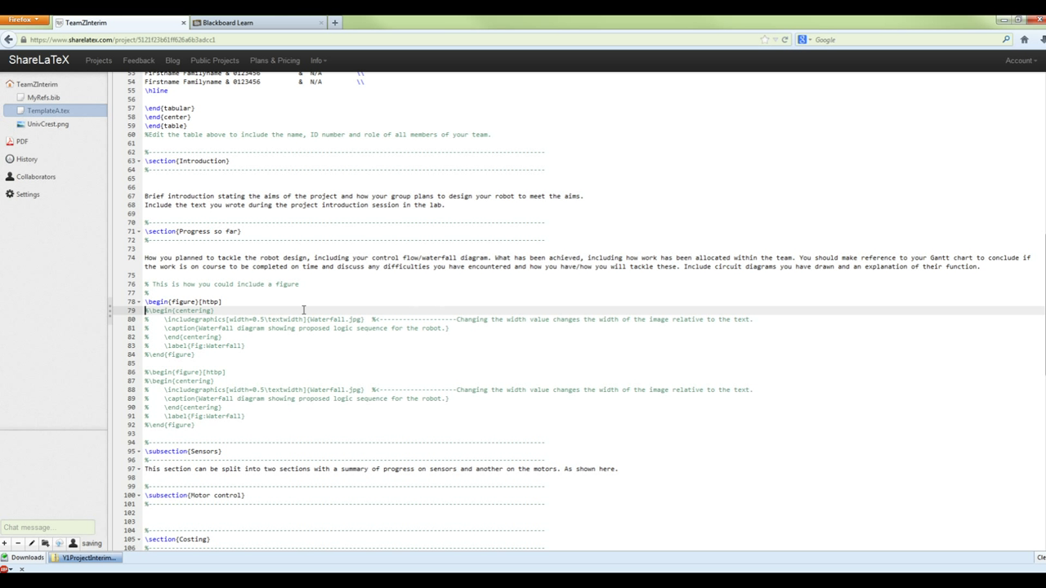
{"action": "key", "text": "Delete"}
{"action": "key", "text": "Down"}
{"action": "key", "text": "Delete"}
{"action": "key", "text": "Down"}
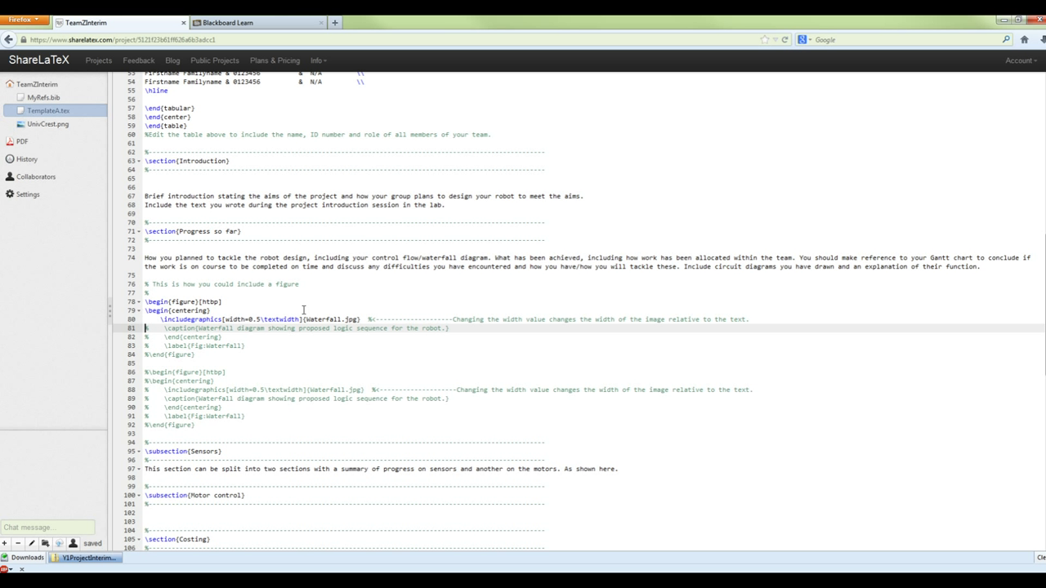
{"action": "key", "text": "Delete"}
{"action": "key", "text": "Down"}
{"action": "key", "text": "Delete"}
{"action": "key", "text": "Down"}
{"action": "key", "text": "Delete"}
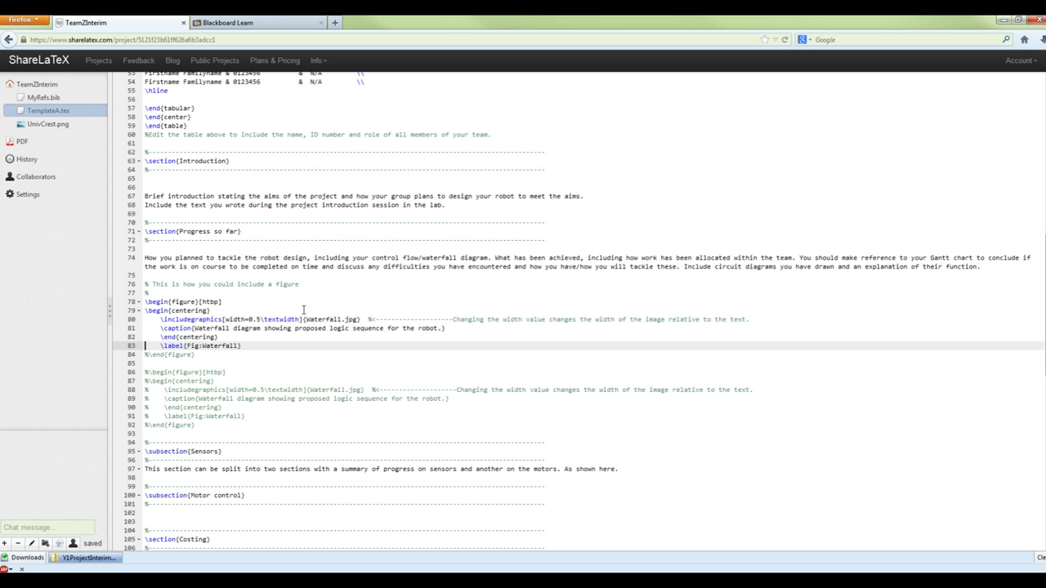
{"action": "key", "text": "Down"}
{"action": "key", "text": "Delete"}
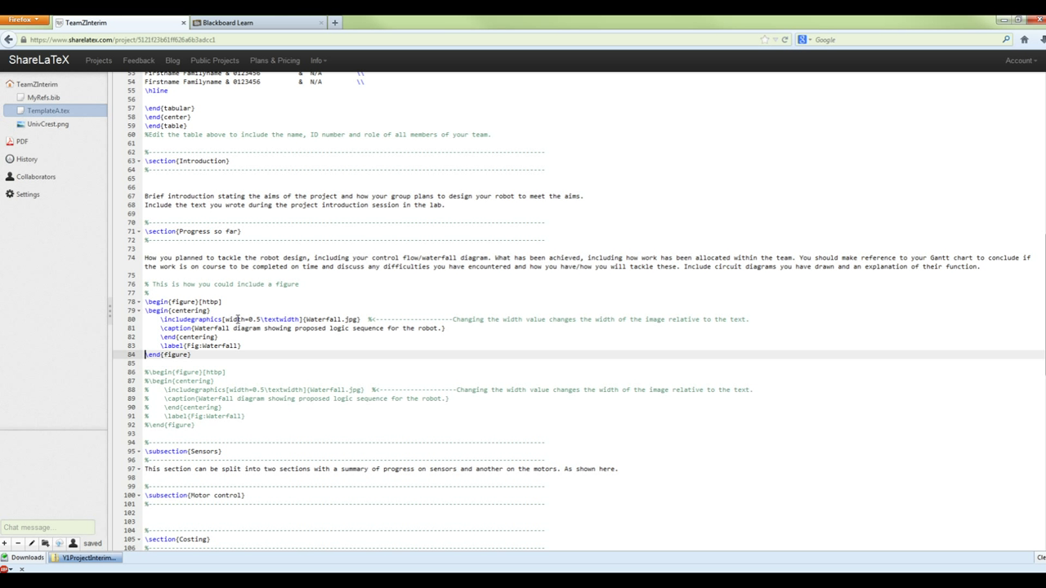
Change the figure's includegraphics file from Waterfall.jpg to UnivCrest.
{"action": "left_click", "coordinate": [274, 320]}
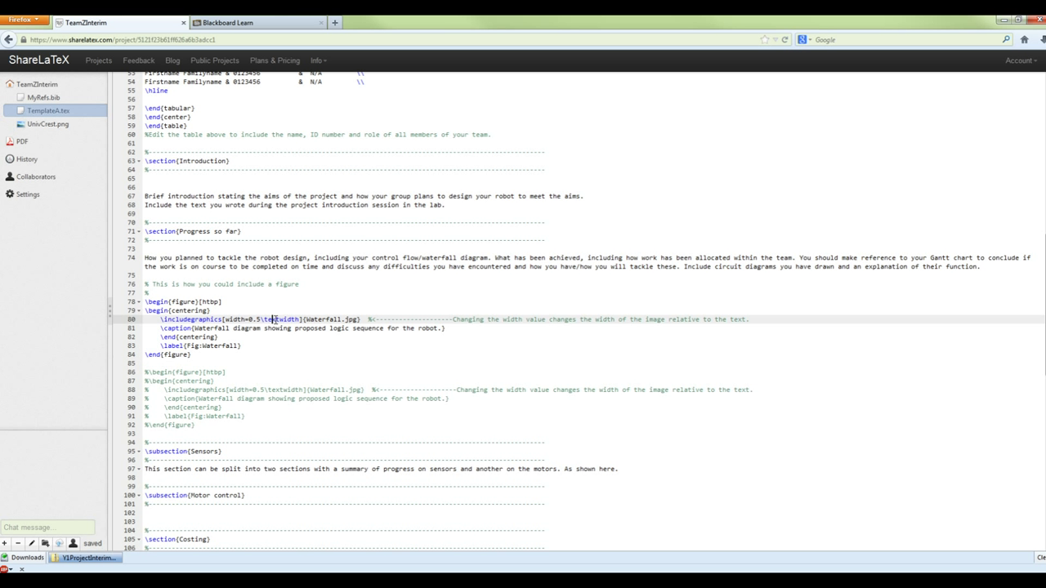
{"action": "left_click_drag", "start_coordinate": [304, 320], "coordinate": [343, 319]}
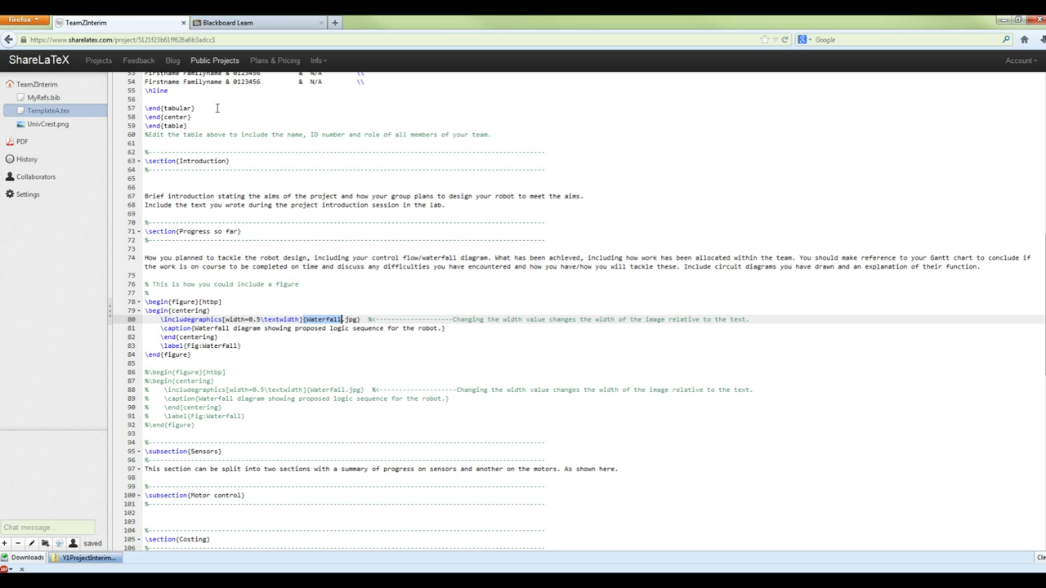
{"action": "left_click", "coordinate": [317, 321]}
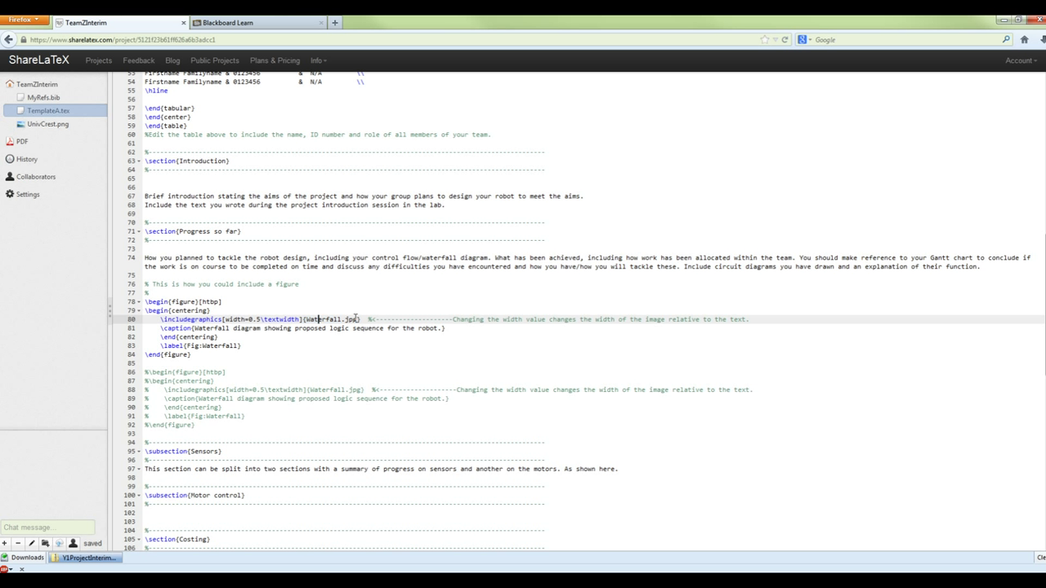
{"action": "double_click", "coordinate": [348, 320]}
{"action": "key", "text": "BackSpace"}
{"action": "key", "text": "BackSpace"}
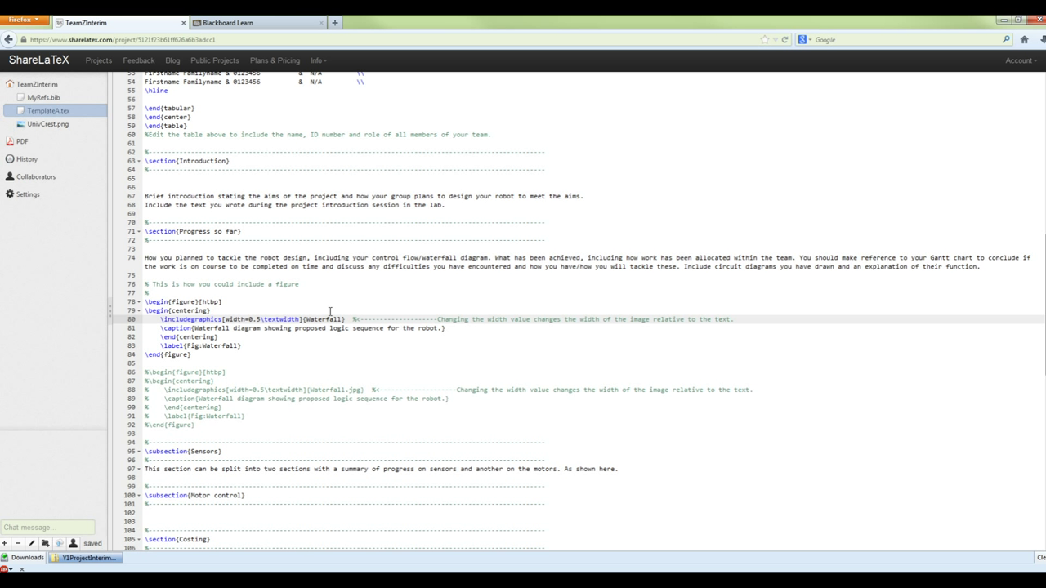
{"action": "key", "text": "BackSpace"}
{"action": "key", "text": "BackSpace"}
{"action": "key", "text": "BackSpace"}
{"action": "key", "text": "BackSpace"}
{"action": "key", "text": "BackSpace"}
{"action": "key", "text": "BackSpace"}
{"action": "key", "text": "BackSpace"}
{"action": "key", "text": "BackSpace"}
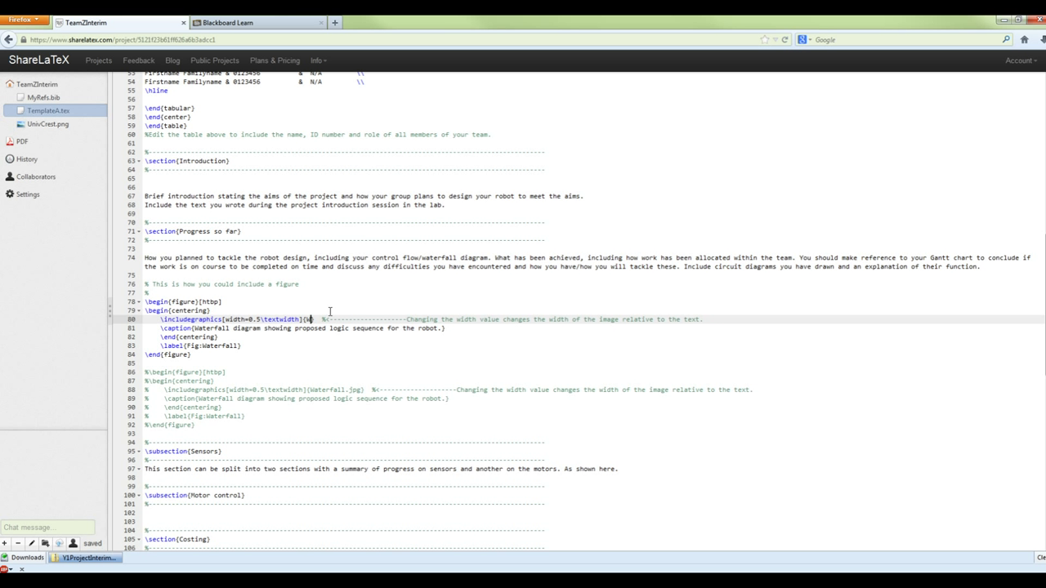
{"action": "key", "text": "BackSpace"}
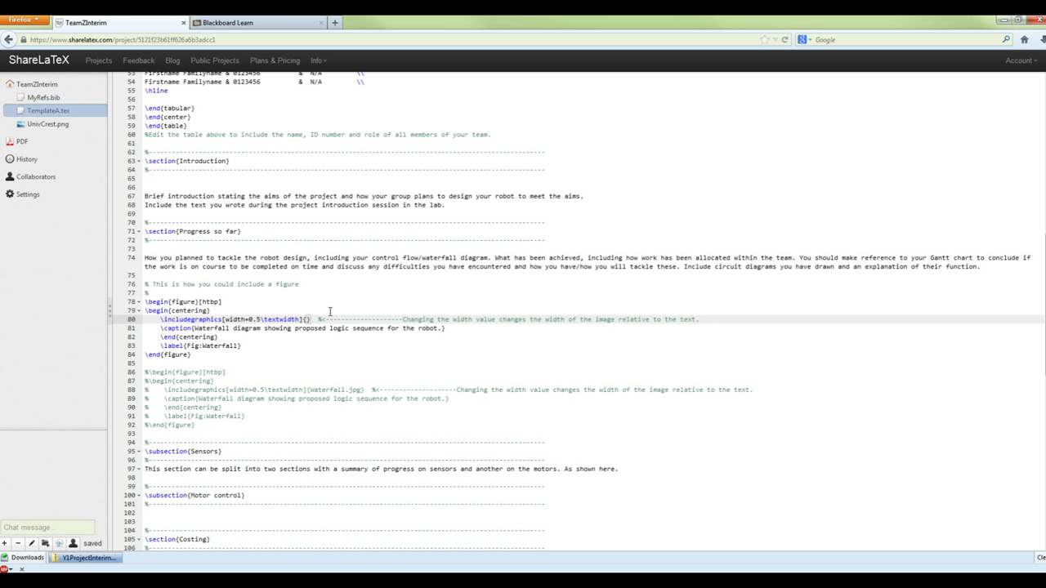
{"action": "type", "text": "UnivCrest"}
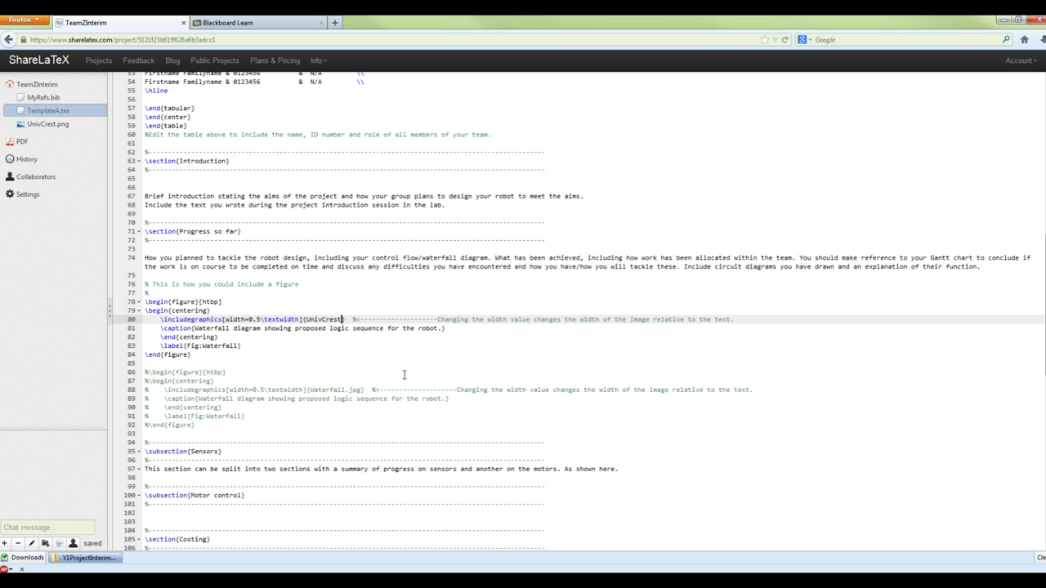
{"action": "left_click", "coordinate": [240, 334]}
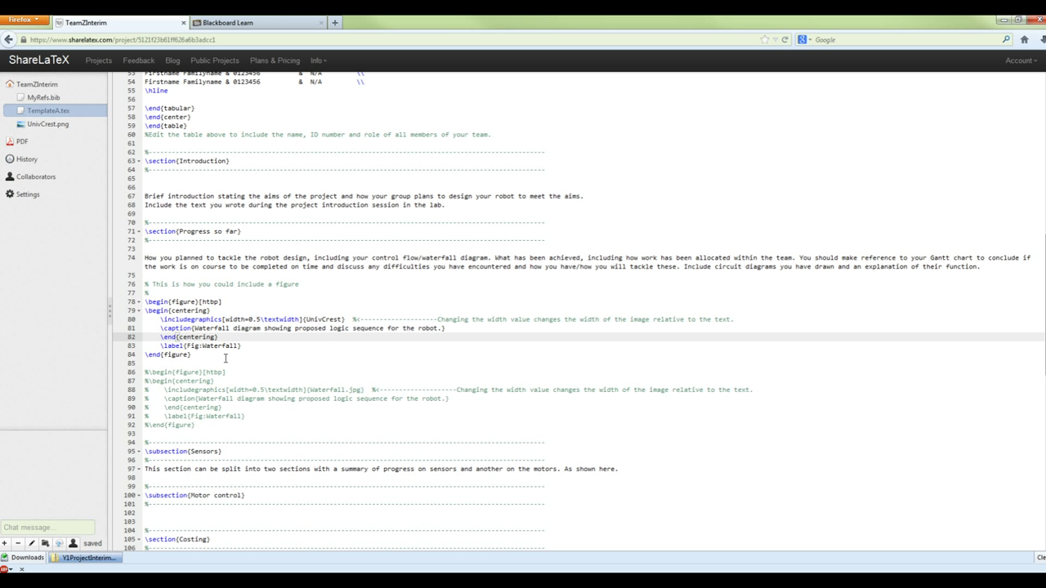
{"action": "left_click", "coordinate": [228, 358]}
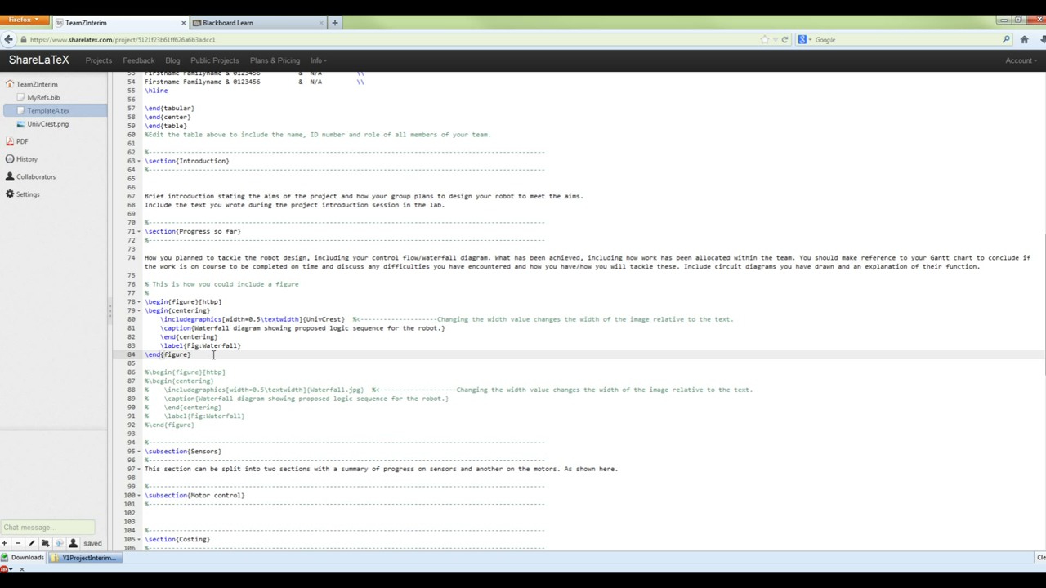
Recompile and check page 2, where the Liverpool crest appears as Figure 1 with the Waterfall caption.
{"action": "left_click", "coordinate": [22, 141]}
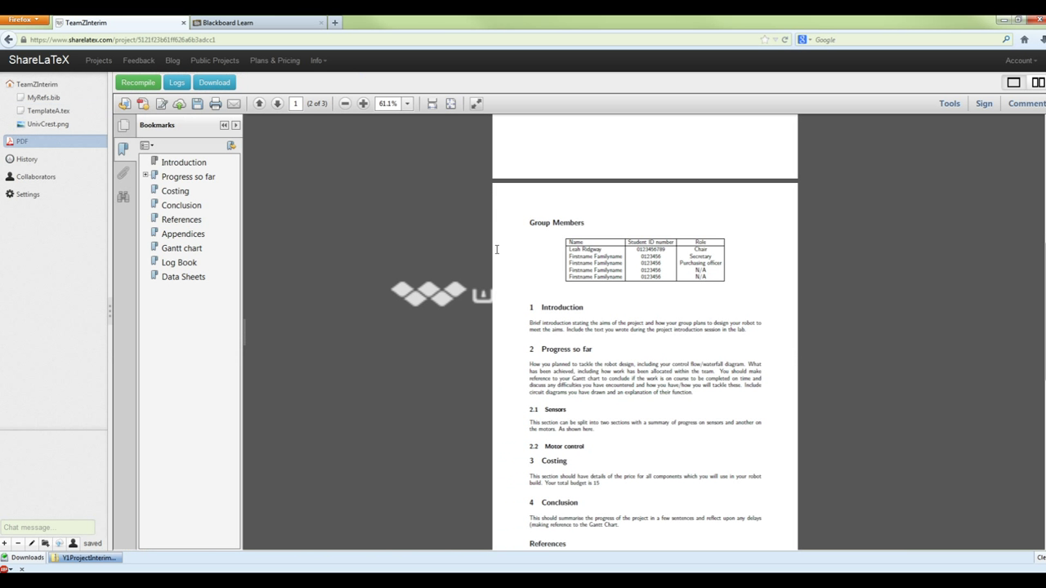
{"action": "left_click", "coordinate": [139, 82]}
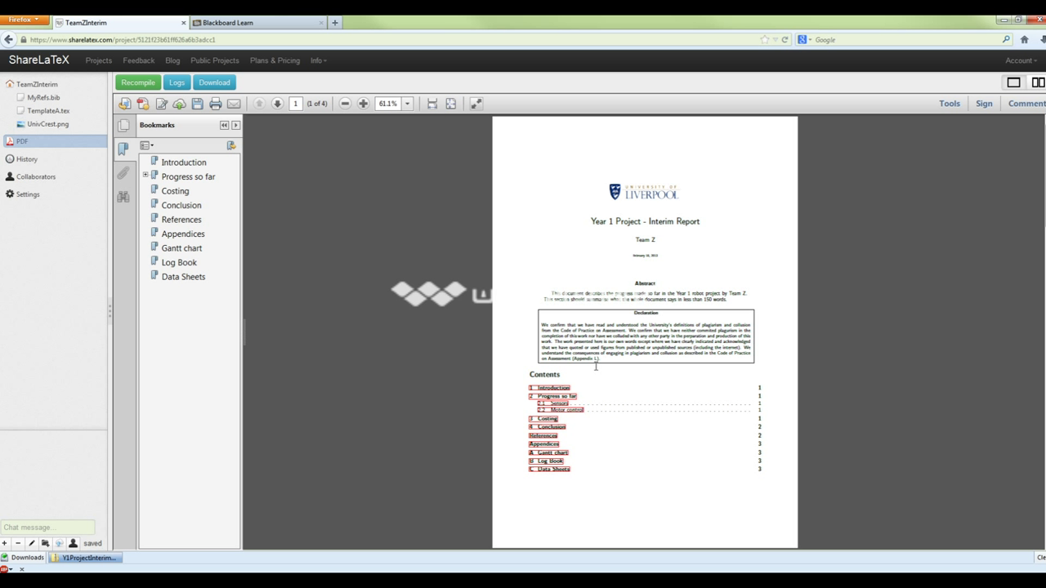
{"action": "scroll", "coordinate": [596, 369], "scroll_direction": "down", "scroll_amount": 3}
{"action": "scroll", "coordinate": [597, 368], "scroll_direction": "down", "scroll_amount": 5}
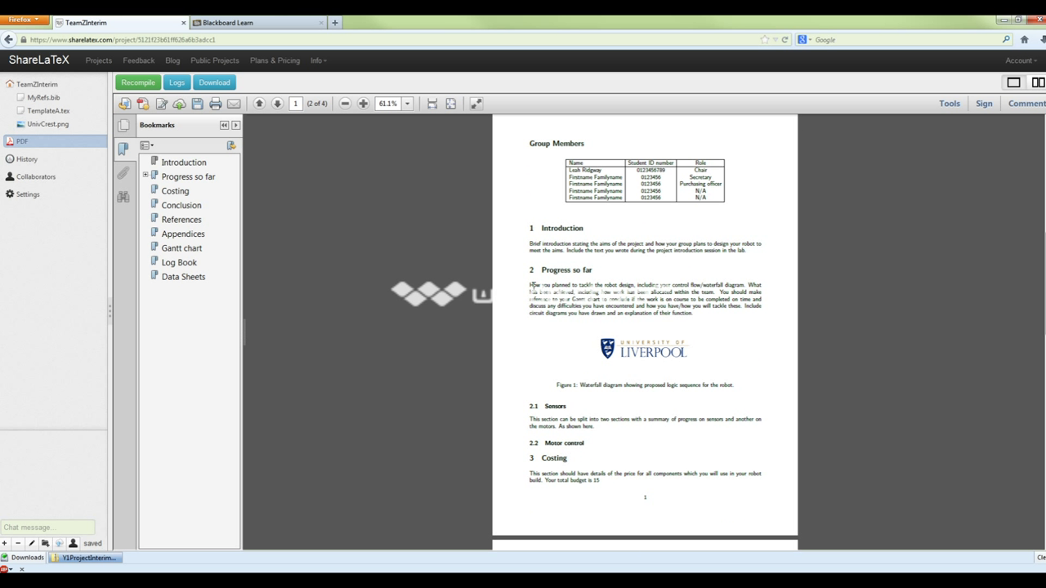
{"action": "left_click_drag", "start_coordinate": [531, 286], "coordinate": [694, 313]}
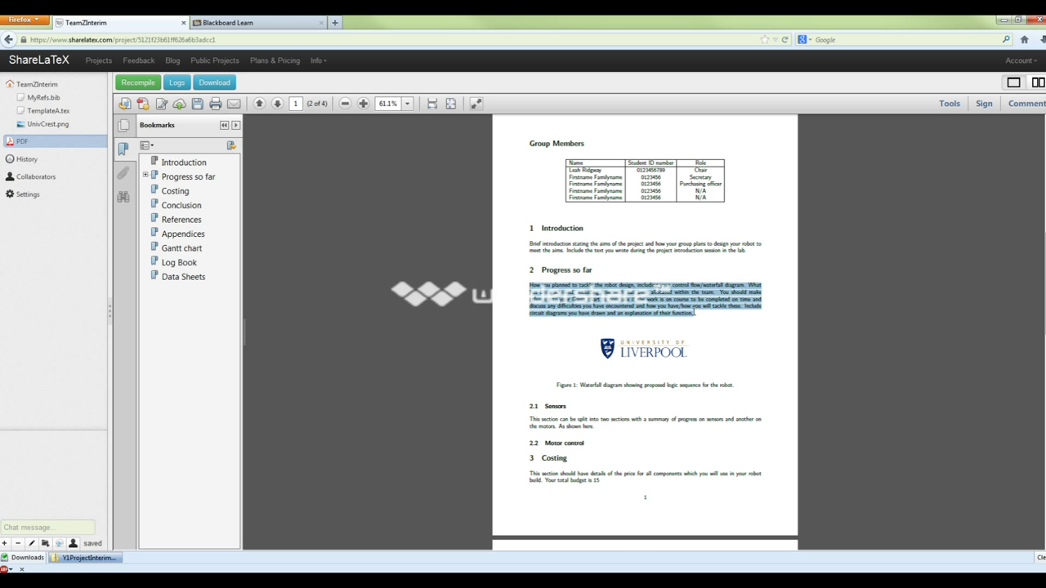
{"action": "left_click", "coordinate": [636, 362]}
{"action": "left_click", "coordinate": [751, 344]}
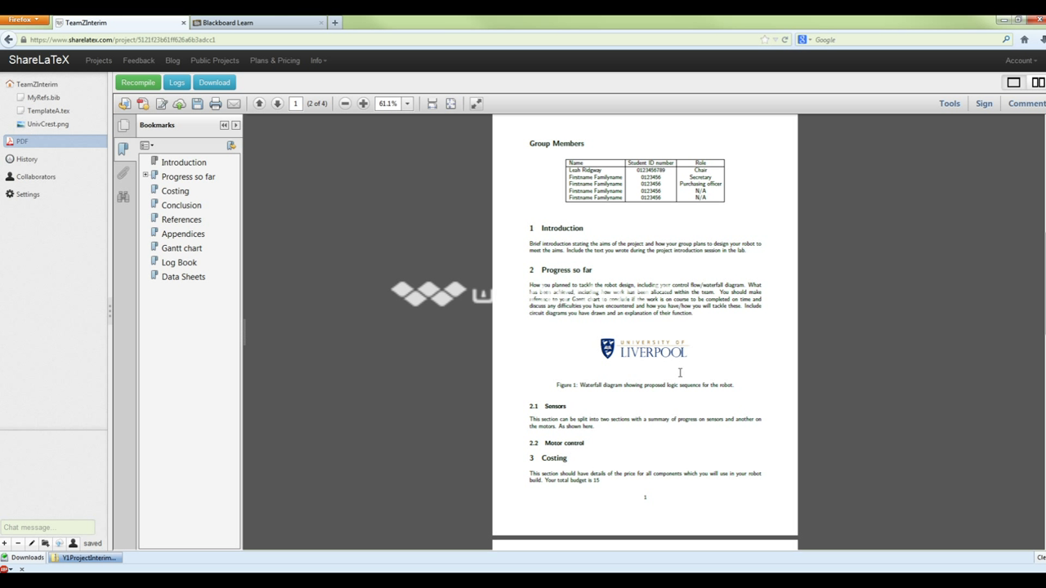
{"action": "left_click_drag", "start_coordinate": [555, 385], "coordinate": [740, 389]}
{"action": "left_click", "coordinate": [647, 351]}
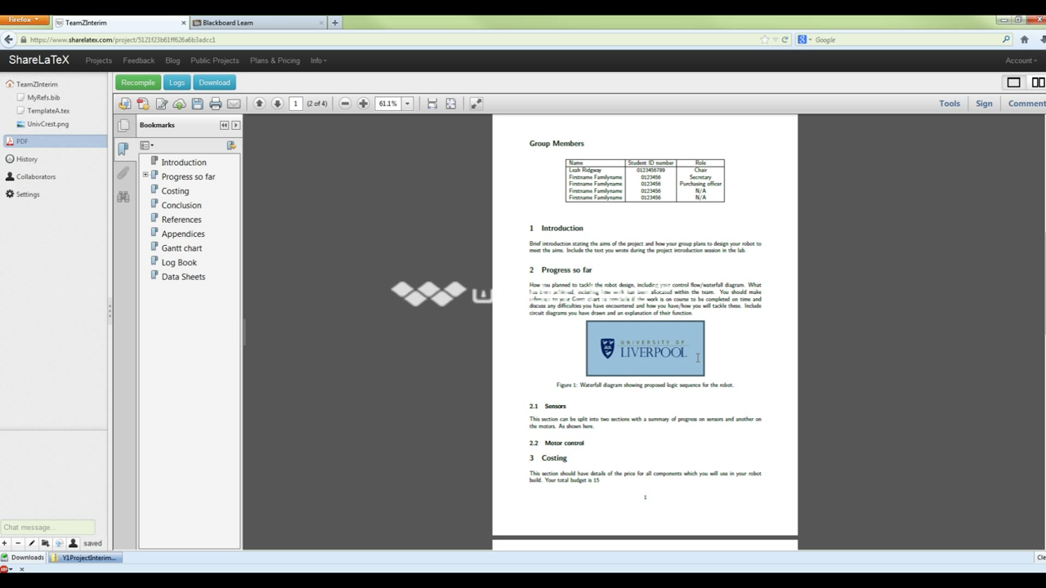
{"action": "left_click", "coordinate": [745, 397]}
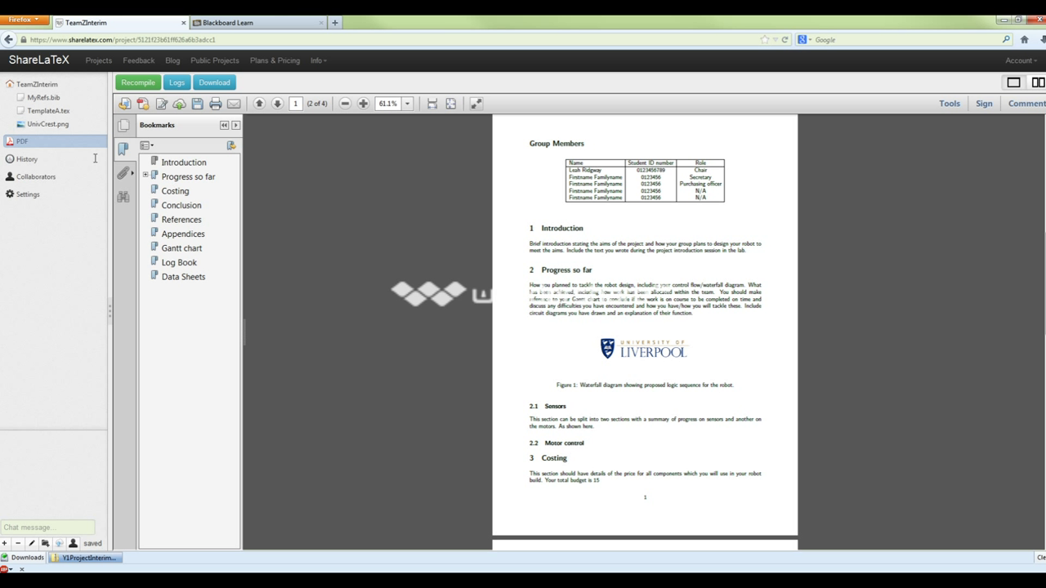
Return to TemplateA.tex and look over the crest figure's width and caption lines.
{"action": "left_click", "coordinate": [49, 110]}
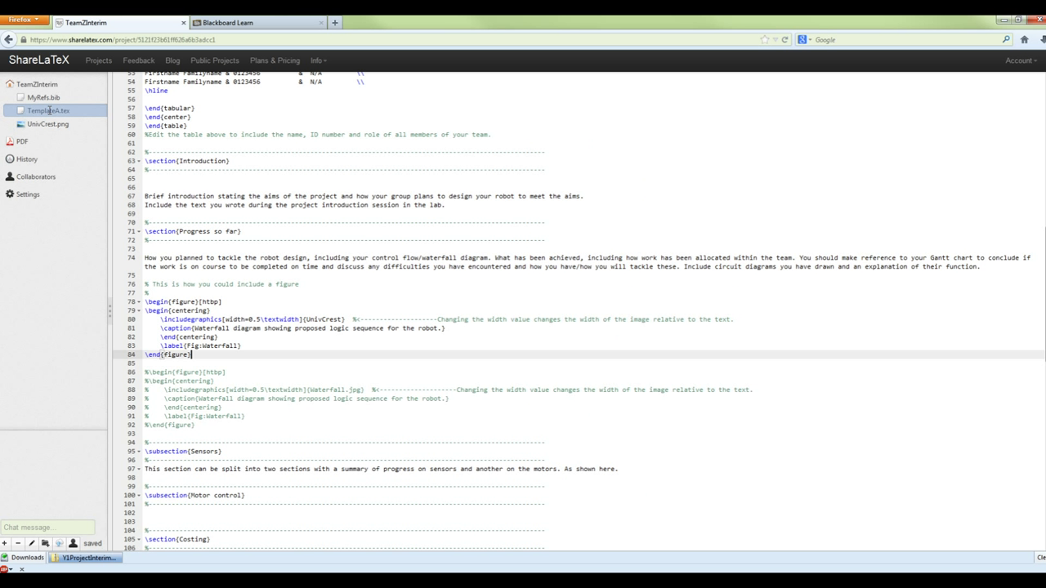
{"action": "left_click", "coordinate": [248, 320]}
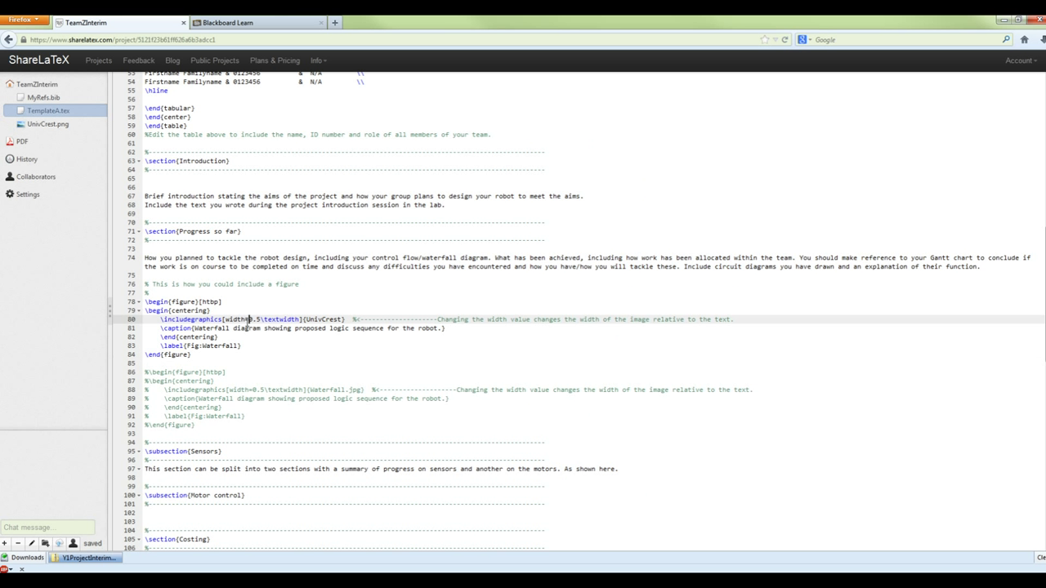
{"action": "left_click_drag", "start_coordinate": [194, 328], "coordinate": [442, 328]}
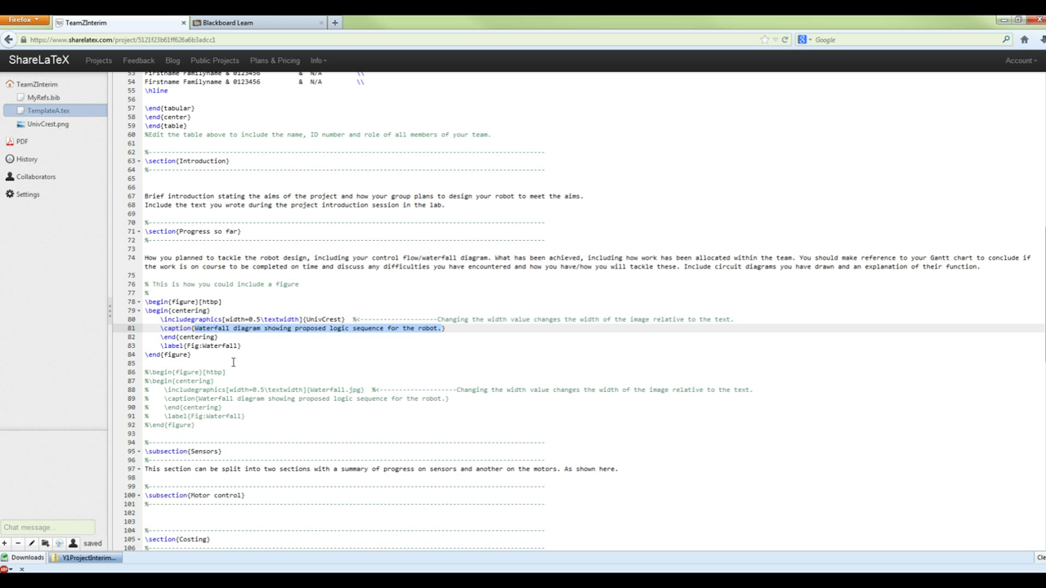
{"action": "left_click", "coordinate": [357, 355]}
{"action": "left_click", "coordinate": [288, 328]}
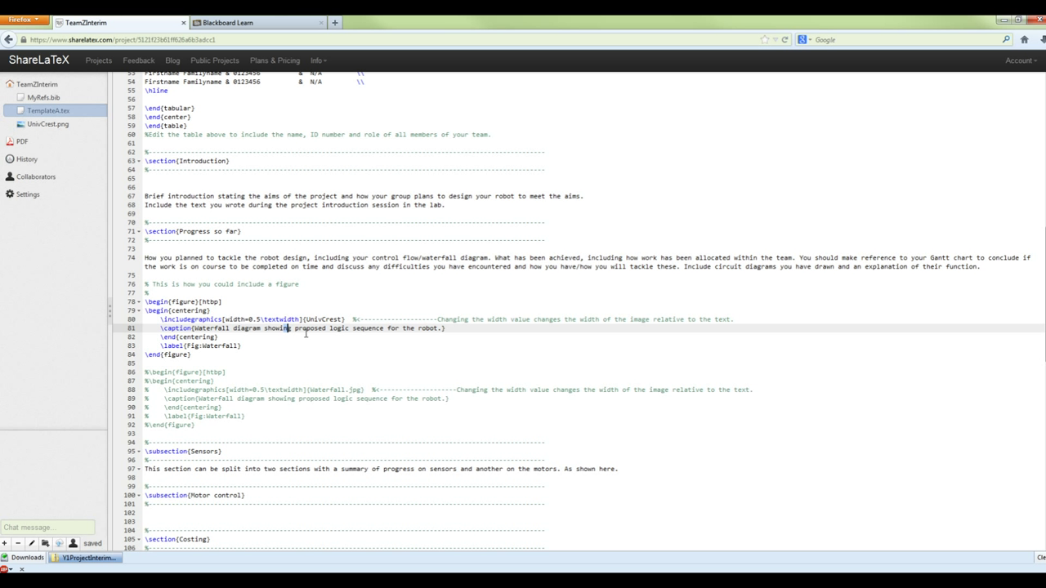
{"action": "left_click", "coordinate": [364, 327]}
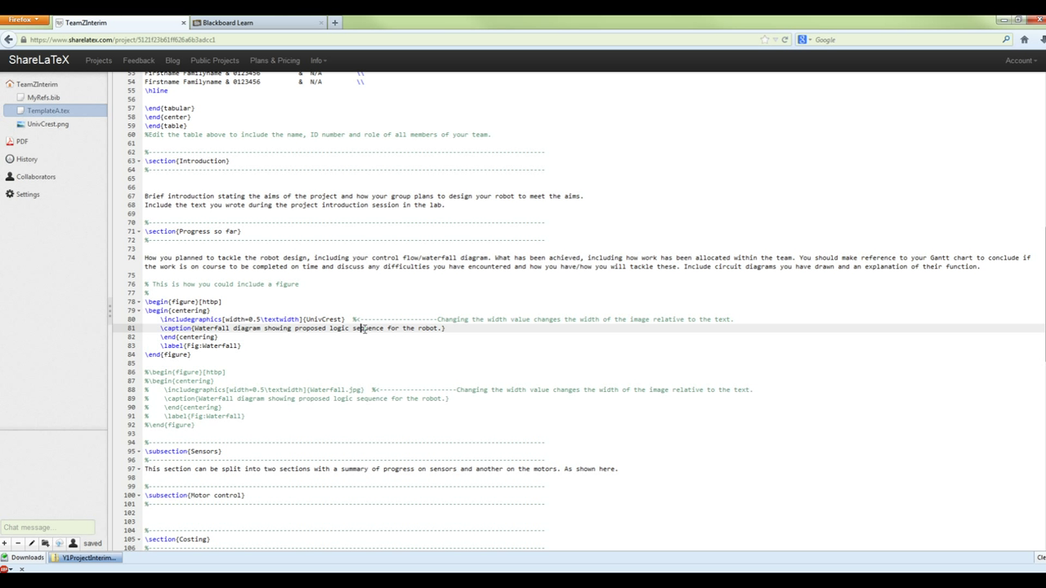
{"action": "left_click", "coordinate": [242, 338]}
{"action": "left_click", "coordinate": [215, 328]}
Change the width on line 80 from 0.5 to 0.9\textwidth and recompile the PDF.
{"action": "left_click", "coordinate": [262, 320]}
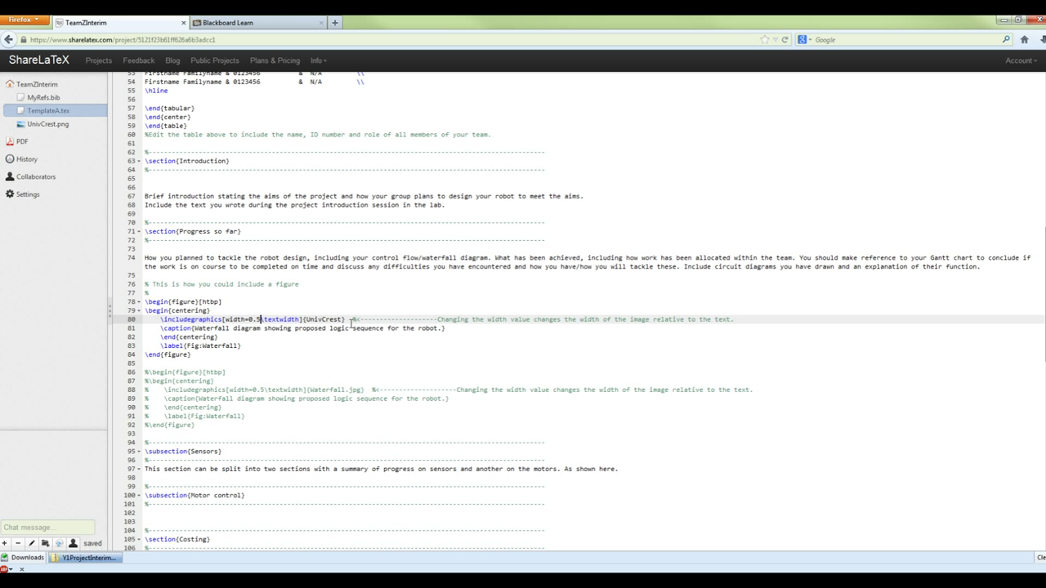
{"action": "key", "text": "BackSpace"}
{"action": "type", "text": "9"}
{"action": "left_click", "coordinate": [360, 346]}
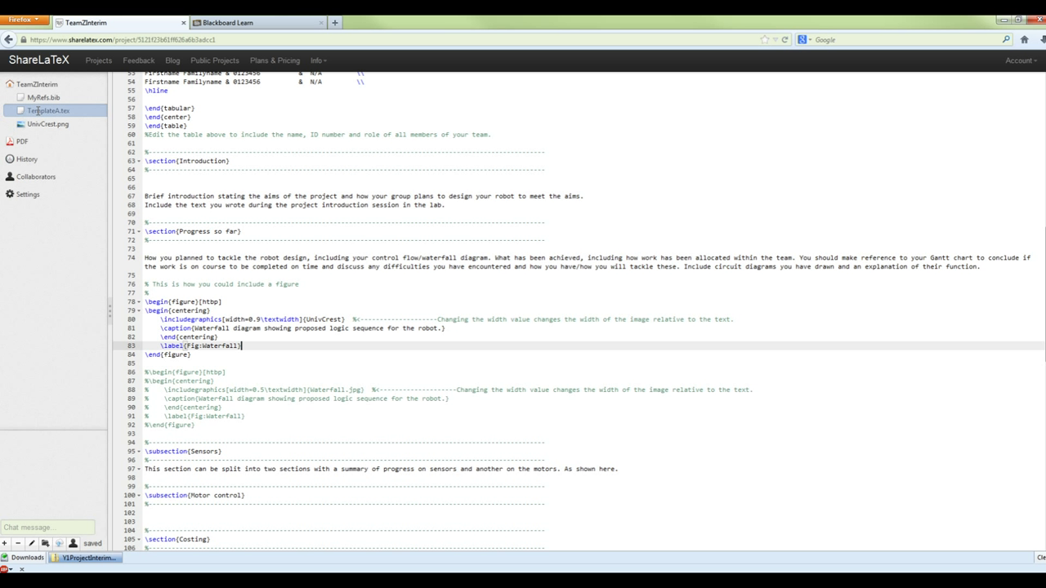
{"action": "left_click", "coordinate": [23, 142]}
{"action": "left_click", "coordinate": [139, 83]}
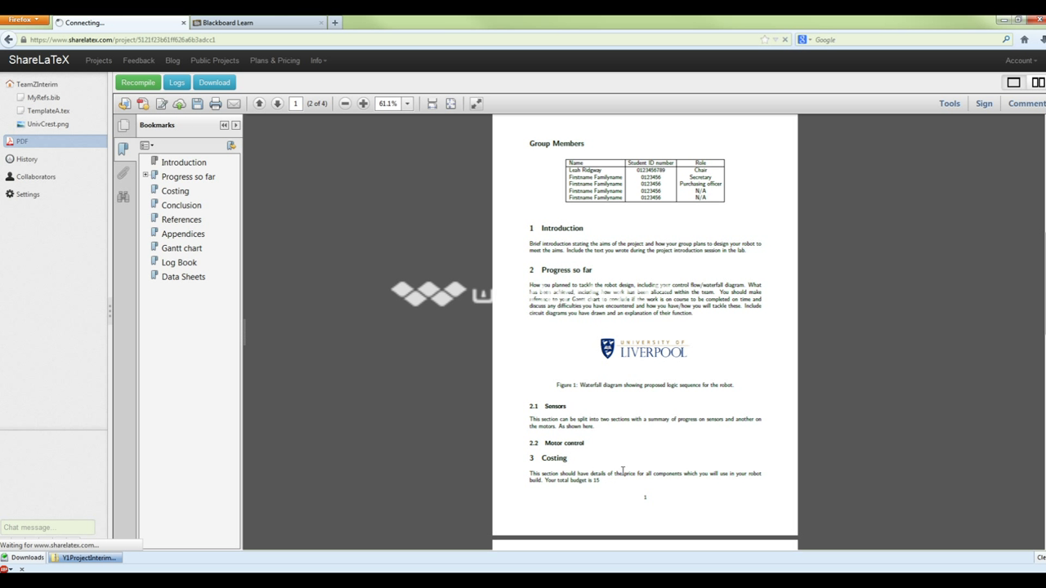
Inspect the enlarged crest Figure 1 on page 2, then return to TemplateA.tex.
{"action": "scroll", "coordinate": [626, 427], "scroll_direction": "down", "scroll_amount": 5}
{"action": "scroll", "coordinate": [632, 428], "scroll_direction": "down", "scroll_amount": 4}
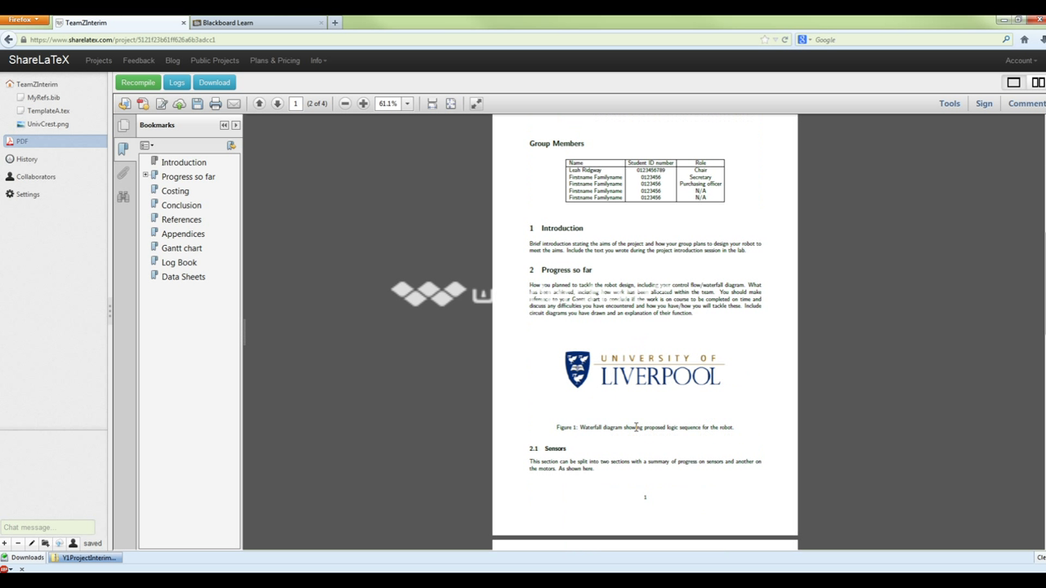
{"action": "left_click", "coordinate": [618, 372]}
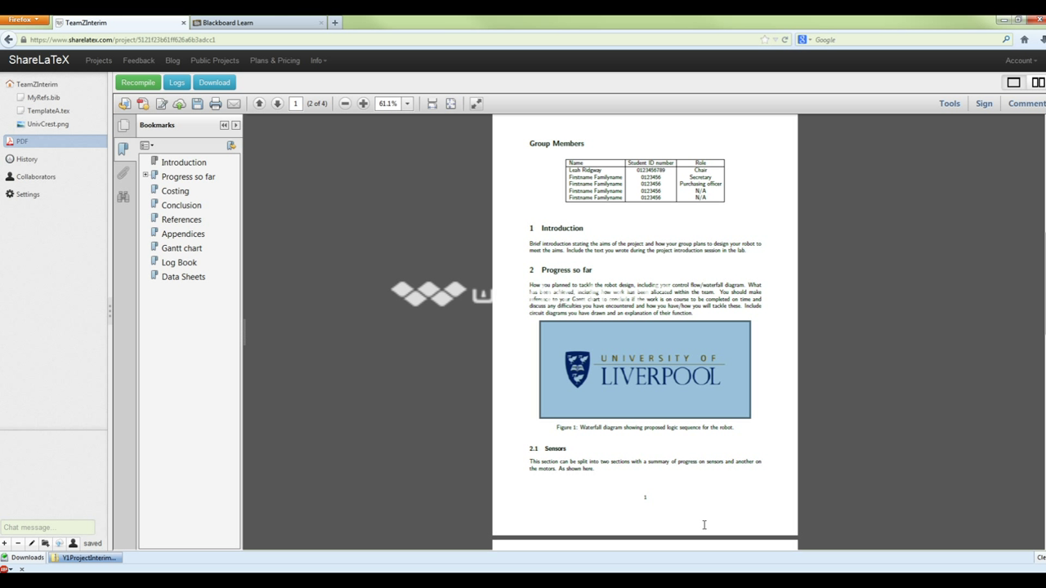
{"action": "left_click", "coordinate": [831, 372]}
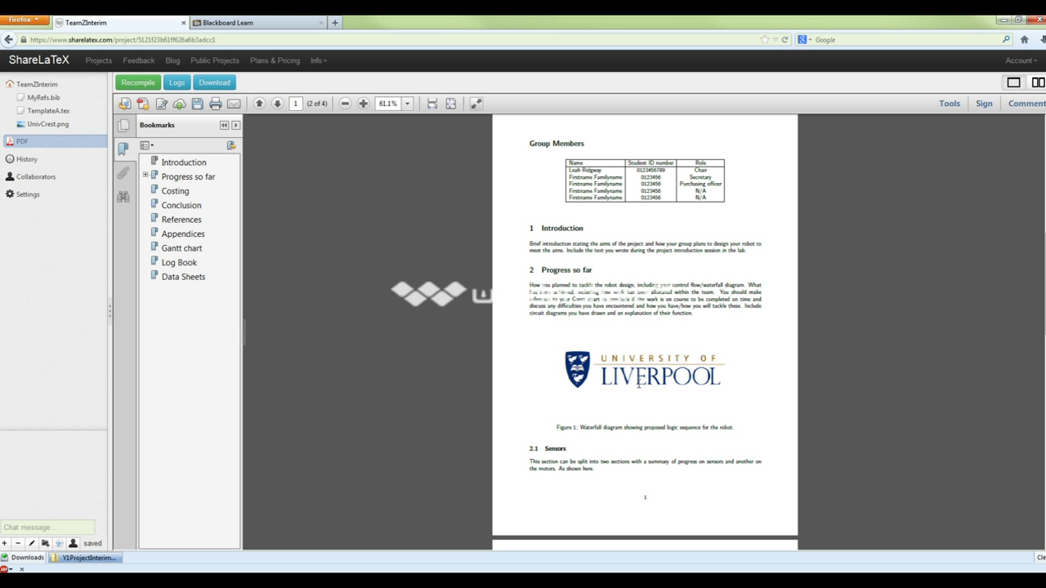
{"action": "left_click", "coordinate": [679, 403]}
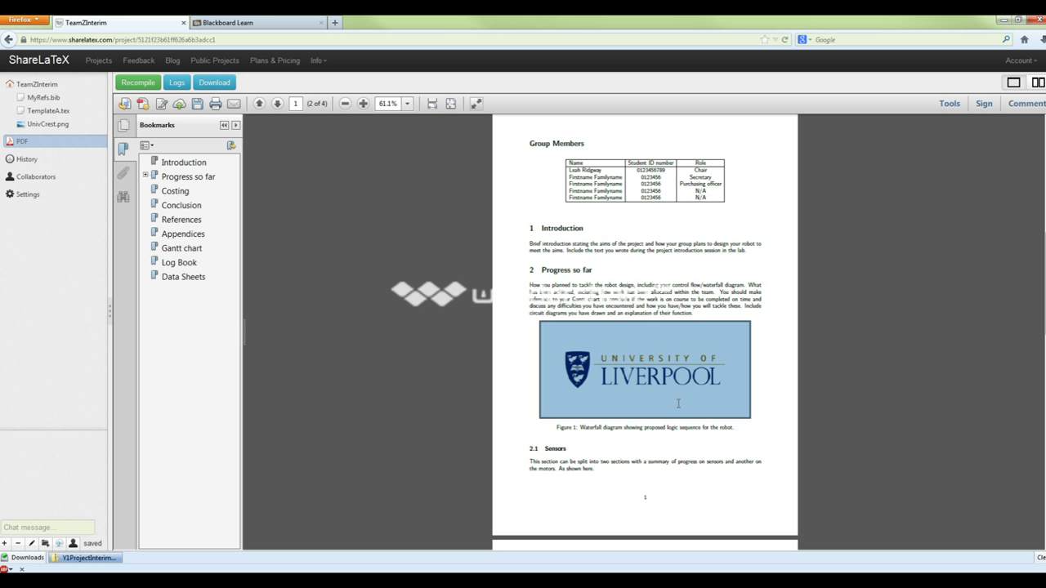
{"action": "left_click", "coordinate": [57, 110]}
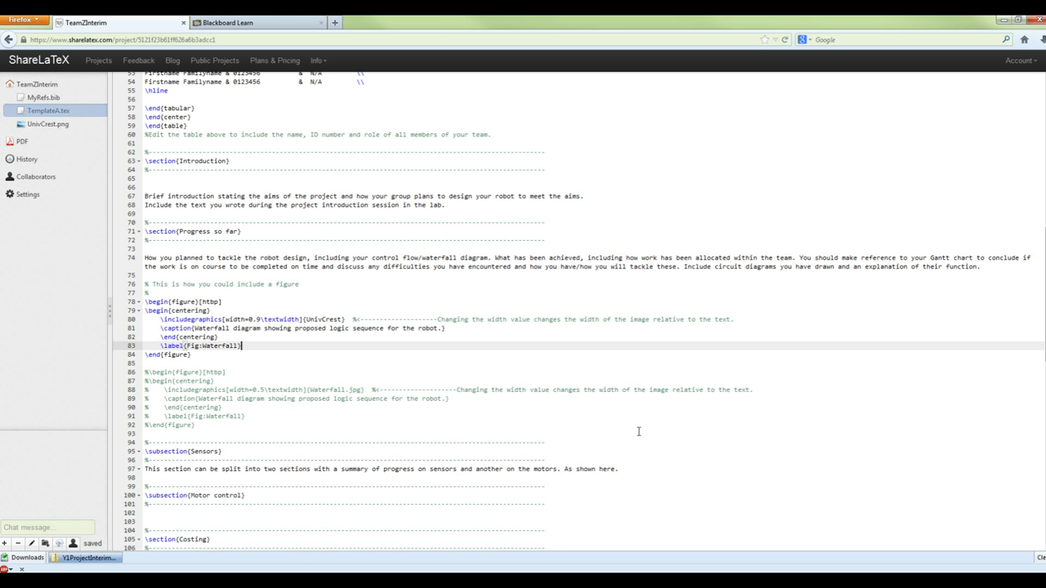
Delete the 0.9 factor on line 80 so the crest uses width=\textwidth, then recompile the PDF.
{"action": "left_click", "coordinate": [257, 318]}
{"action": "key", "text": "BackSpace"}
{"action": "key", "text": "BackSpace"}
{"action": "key", "text": "BackSpace"}
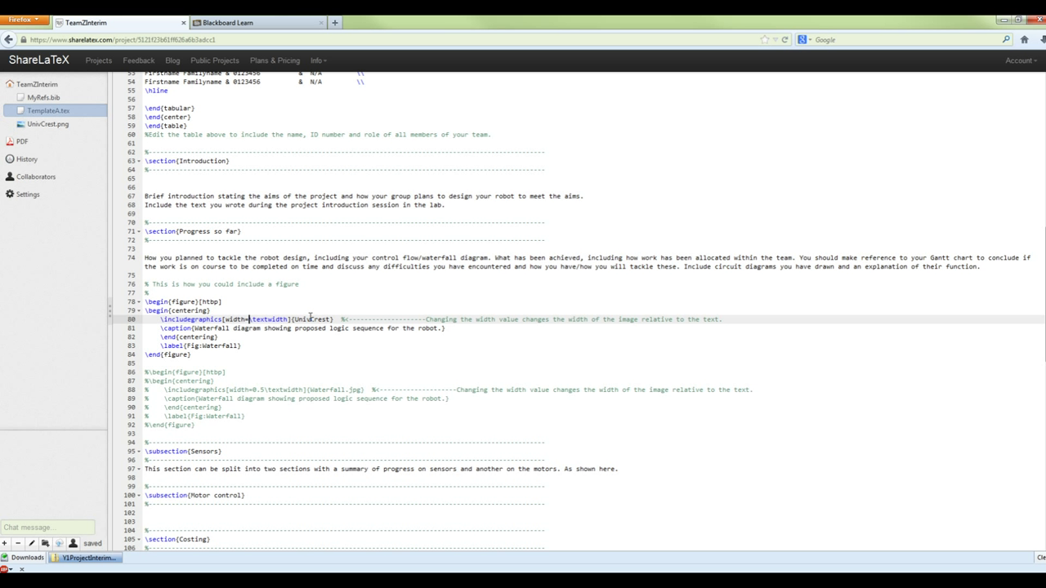
{"action": "left_click", "coordinate": [22, 140]}
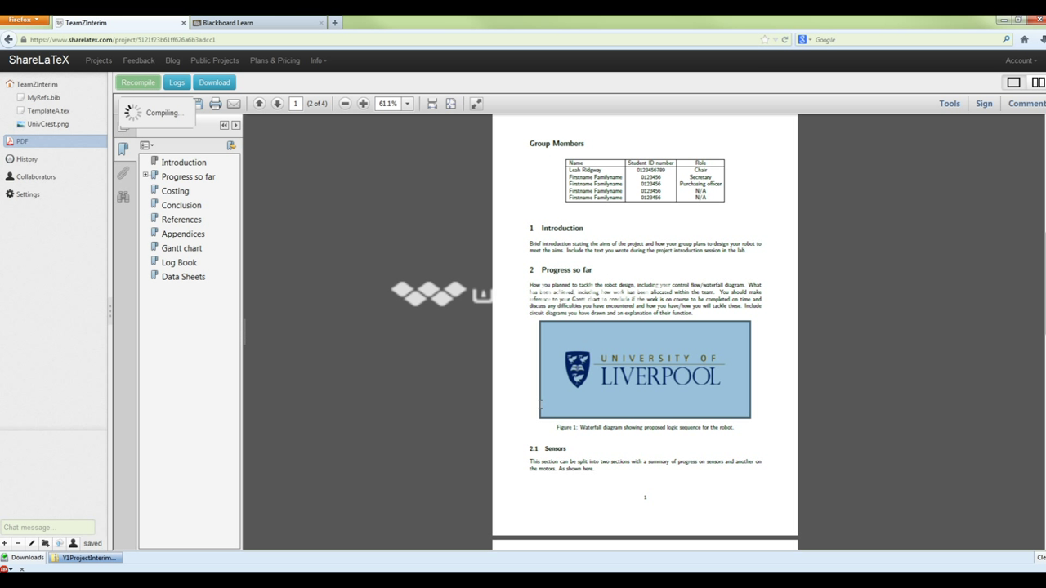
Check the full-width crest as Figure 1 on page 2, then return to TemplateA.tex.
{"action": "scroll", "coordinate": [641, 368], "scroll_direction": "down", "scroll_amount": 10}
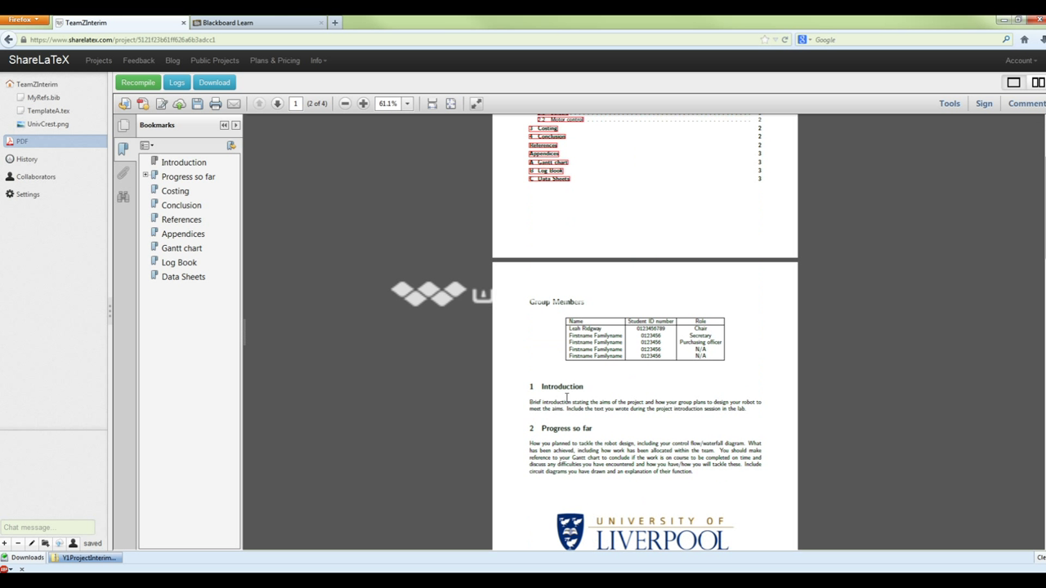
{"action": "left_click", "coordinate": [642, 368]}
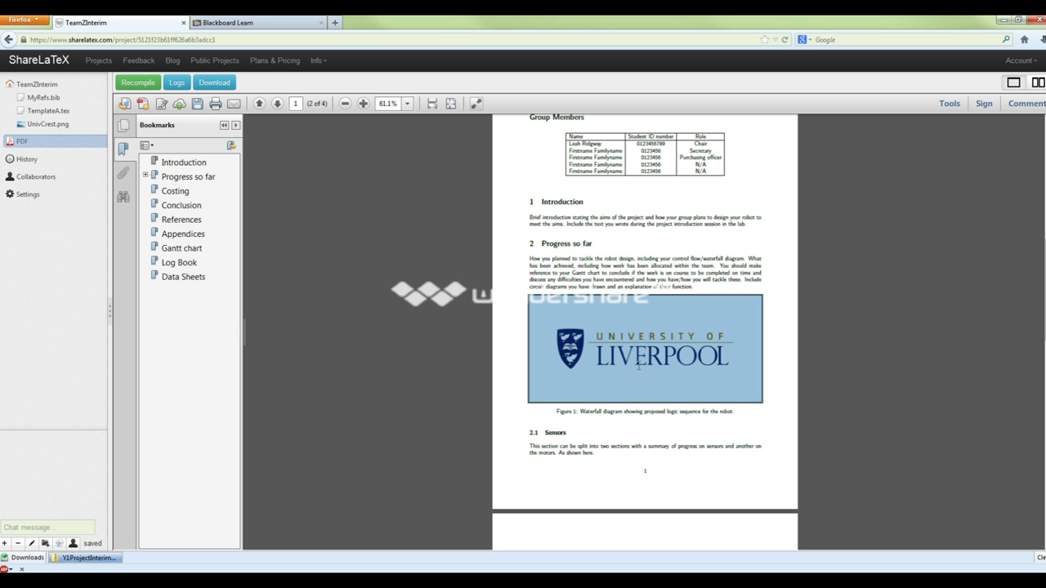
{"action": "left_click", "coordinate": [836, 395]}
{"action": "left_click", "coordinate": [746, 397]}
{"action": "left_click", "coordinate": [806, 332]}
{"action": "left_click", "coordinate": [709, 360]}
{"action": "left_click", "coordinate": [47, 110]}
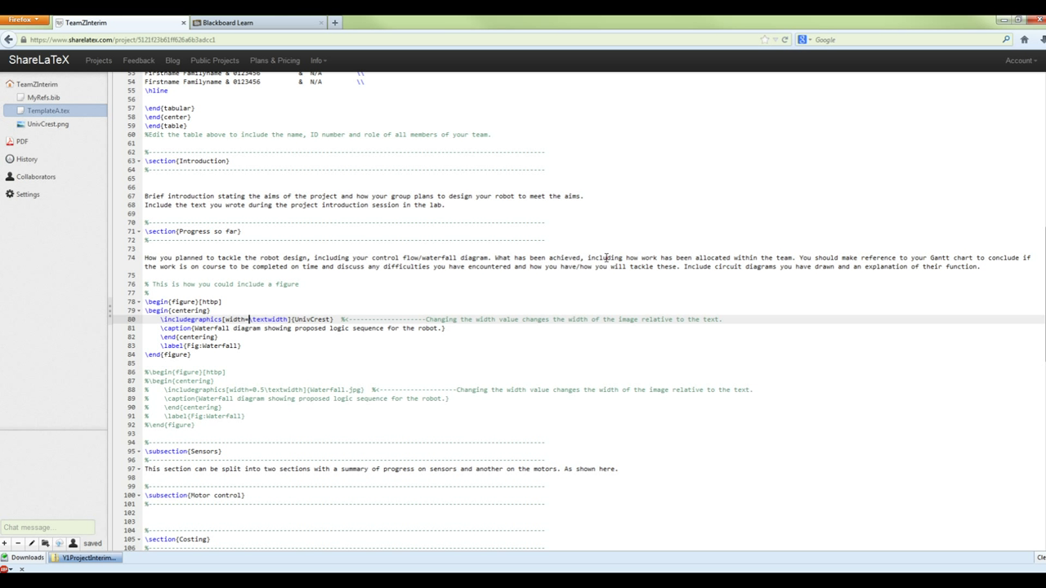
Remove the % signs from every line of the commented Waterfall.jpg figure block.
{"action": "left_click", "coordinate": [442, 328]}
{"action": "left_click", "coordinate": [191, 355]}
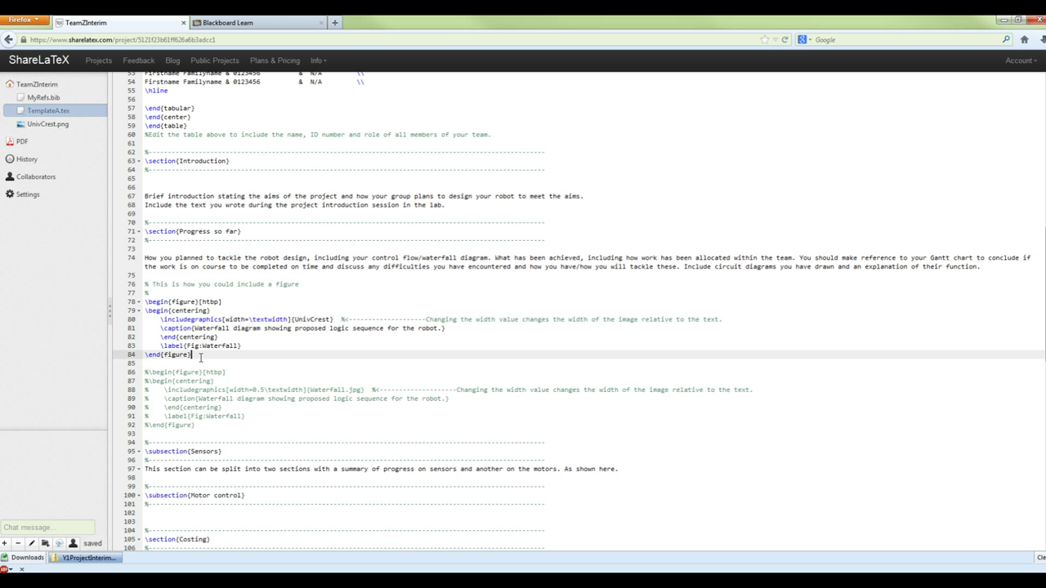
{"action": "left_click", "coordinate": [149, 373]}
{"action": "key", "text": "BackSpace"}
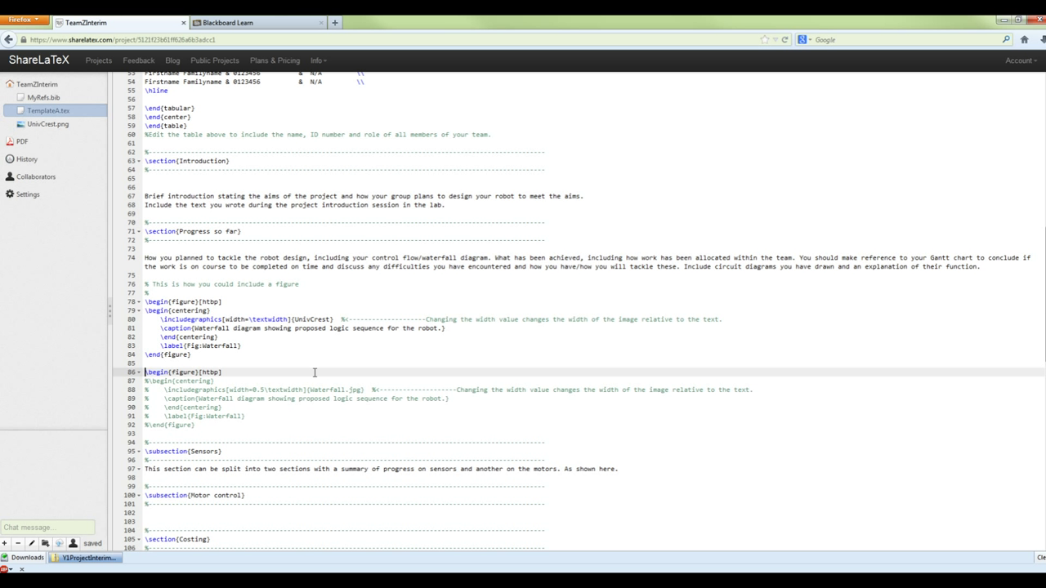
{"action": "key", "text": "Down"}
{"action": "key", "text": "BackSpace"}
{"action": "key", "text": "Down"}
{"action": "key", "text": "BackSpace"}
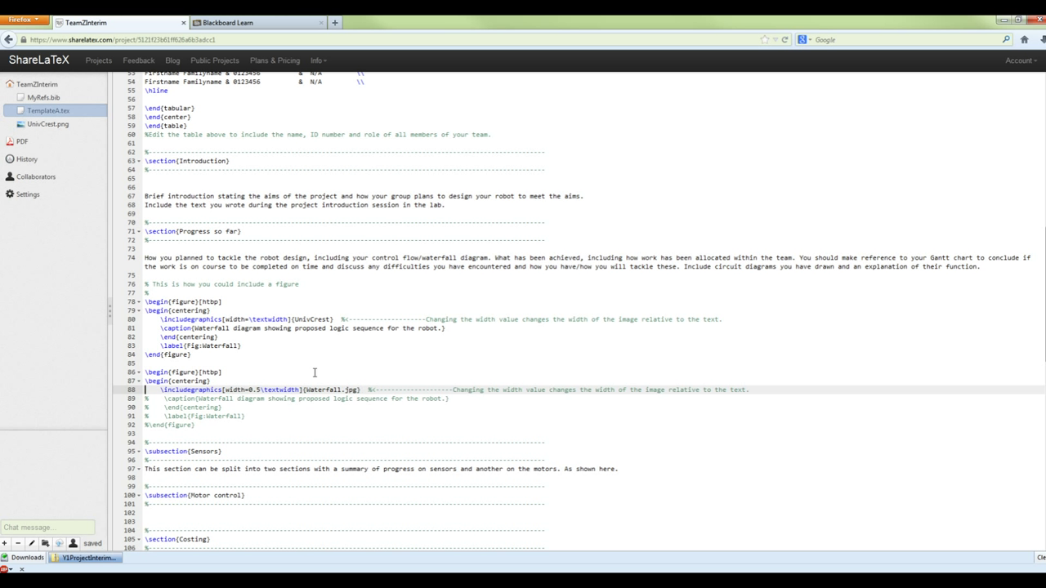
{"action": "key", "text": "Down"}
{"action": "key", "text": "BackSpace"}
{"action": "key", "text": "Down"}
{"action": "key", "text": "BackSpace"}
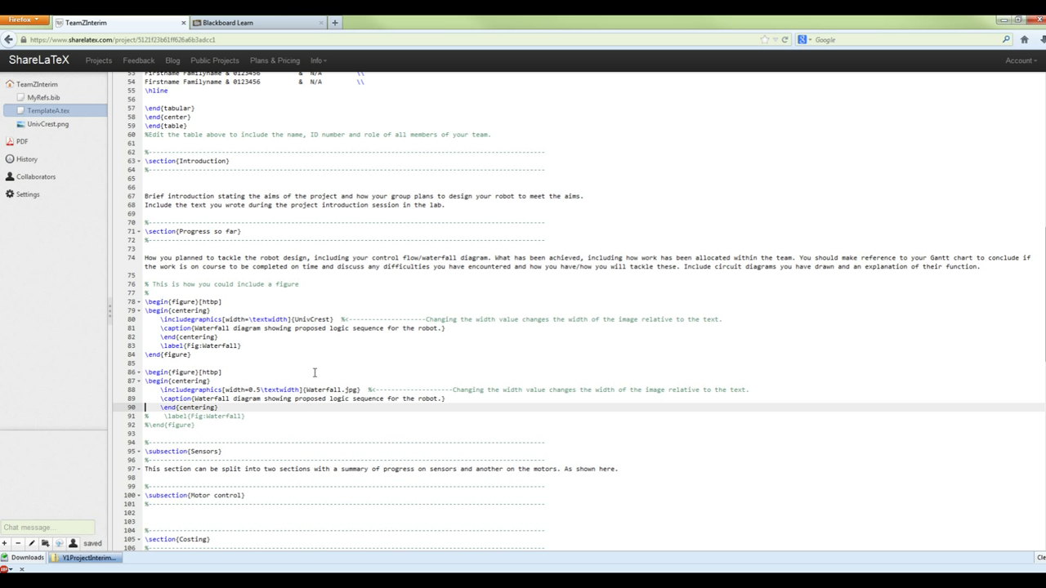
{"action": "key", "text": "Down"}
{"action": "key", "text": "BackSpace"}
{"action": "key", "text": "Down"}
{"action": "key", "text": "BackSpace"}
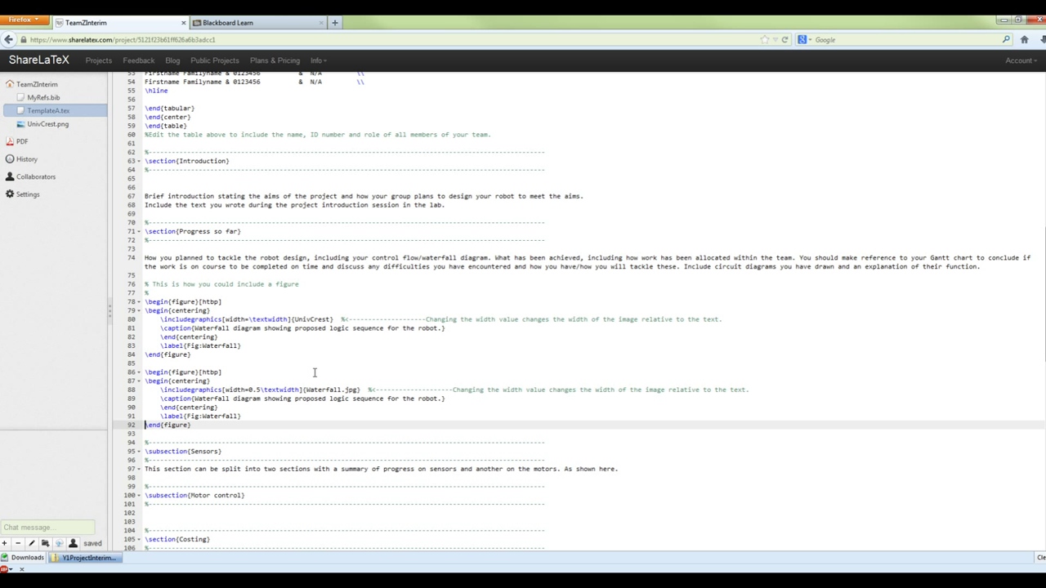
Change the caption to 'Waterfall diagram 2…' and select the Waterfall.jpg file name.
{"action": "left_click", "coordinate": [330, 399]}
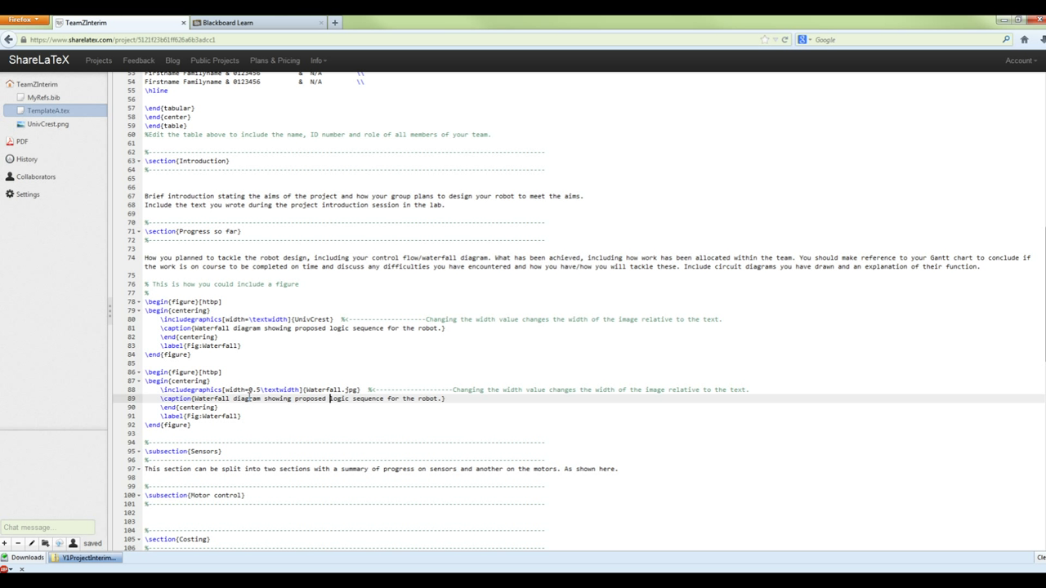
{"action": "left_click", "coordinate": [261, 399]}
{"action": "type", "text": "2"}
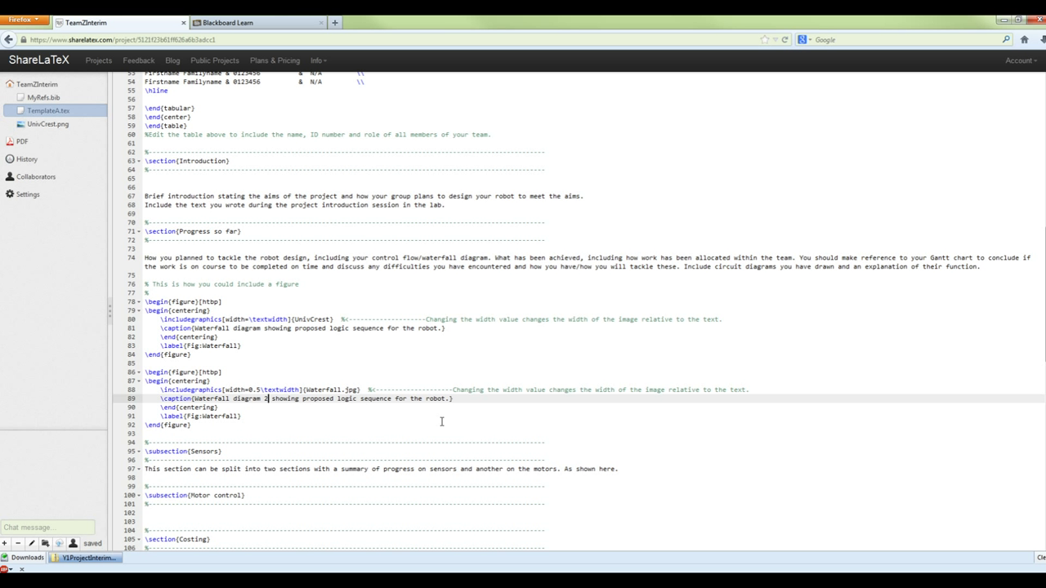
{"action": "left_click", "coordinate": [397, 432]}
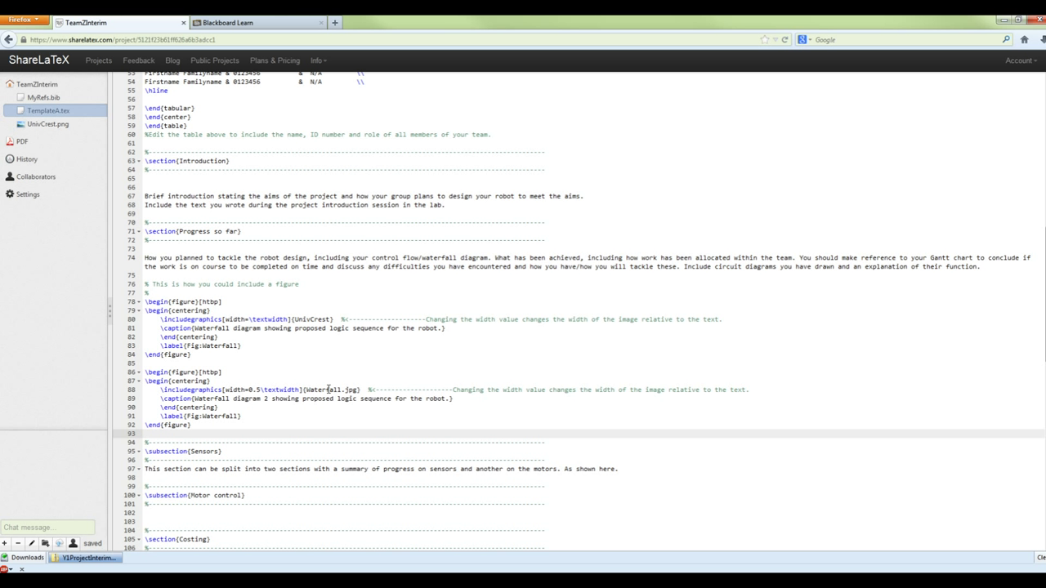
{"action": "left_click", "coordinate": [329, 390]}
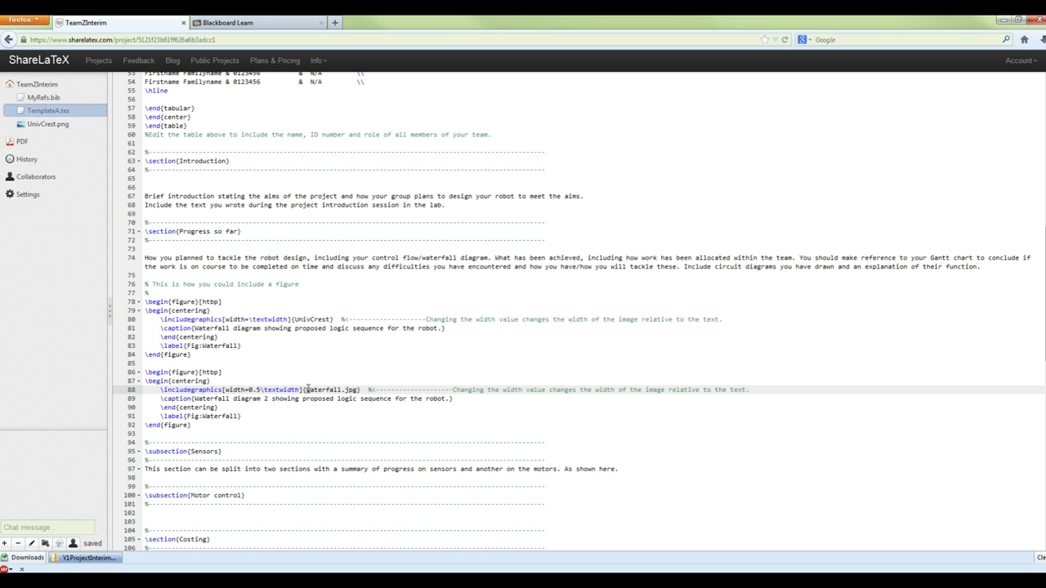
{"action": "left_click_drag", "start_coordinate": [306, 390], "coordinate": [359, 390]}
Compile the PDF and inspect the Waterfall.jpg placeholder box shown as Figure 2.
{"action": "left_click", "coordinate": [22, 141]}
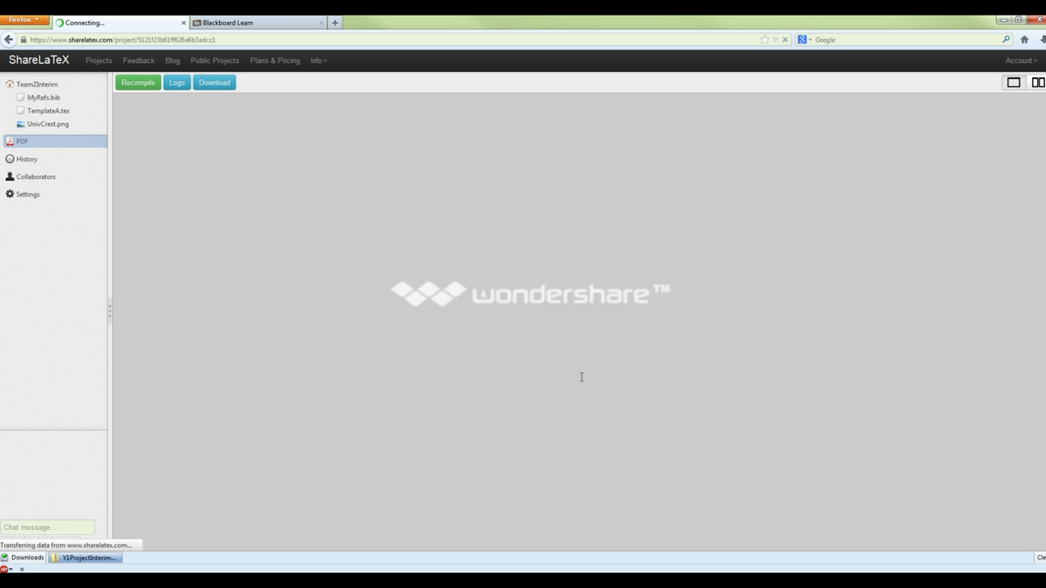
{"action": "scroll", "coordinate": [582, 376], "scroll_direction": "down", "scroll_amount": 15}
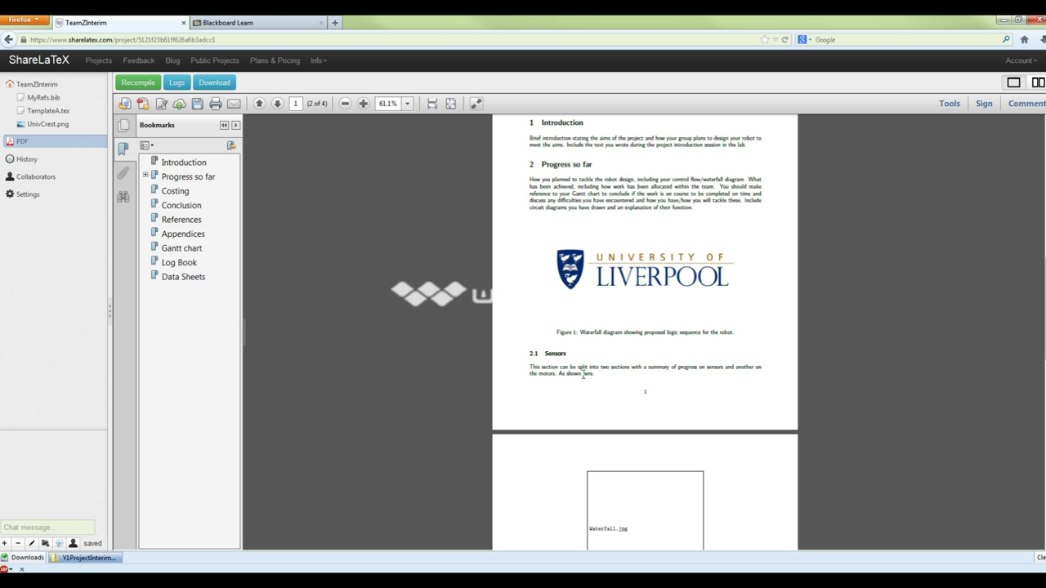
{"action": "scroll", "coordinate": [583, 374], "scroll_direction": "down", "scroll_amount": 2}
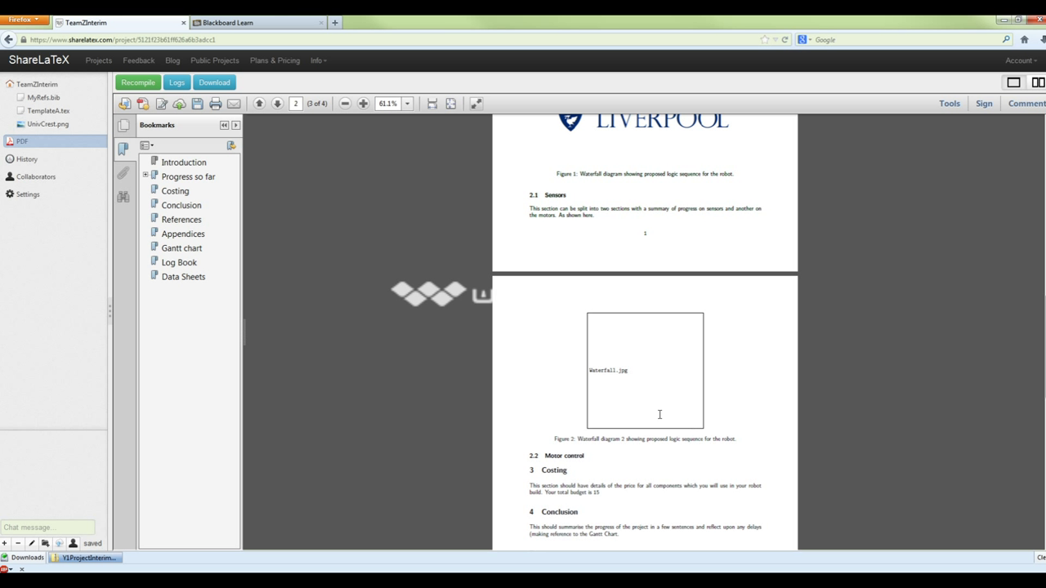
{"action": "scroll", "coordinate": [659, 413], "scroll_direction": "down", "scroll_amount": 1}
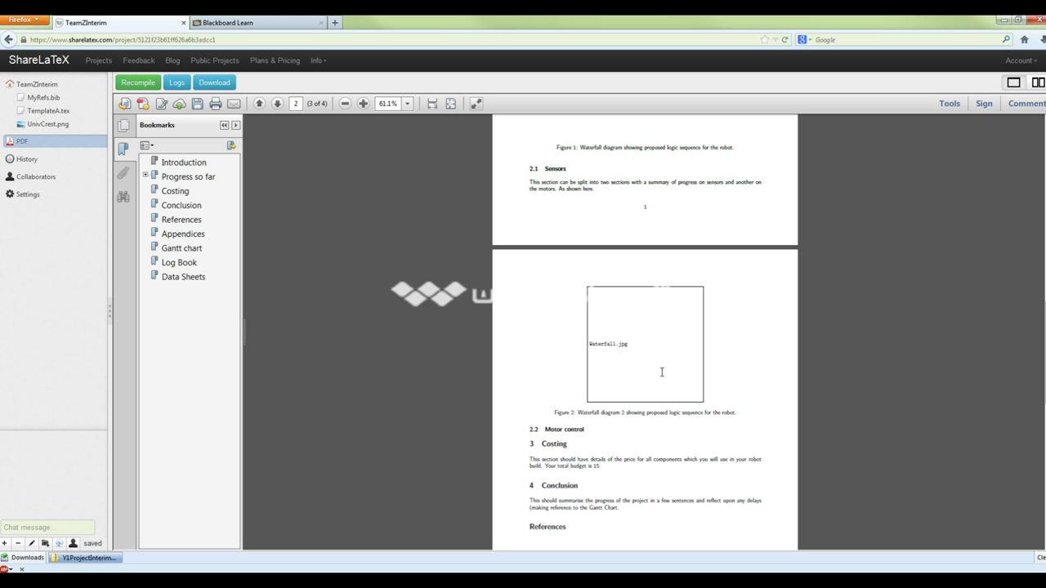
{"action": "left_click_drag", "start_coordinate": [632, 344], "coordinate": [595, 349]}
{"action": "left_click", "coordinate": [603, 345]}
Scroll through pages 1–3 reviewing both figures, then return to TemplateA.tex.
{"action": "scroll", "coordinate": [640, 376], "scroll_direction": "up", "scroll_amount": 3}
{"action": "scroll", "coordinate": [640, 376], "scroll_direction": "down", "scroll_amount": 2}
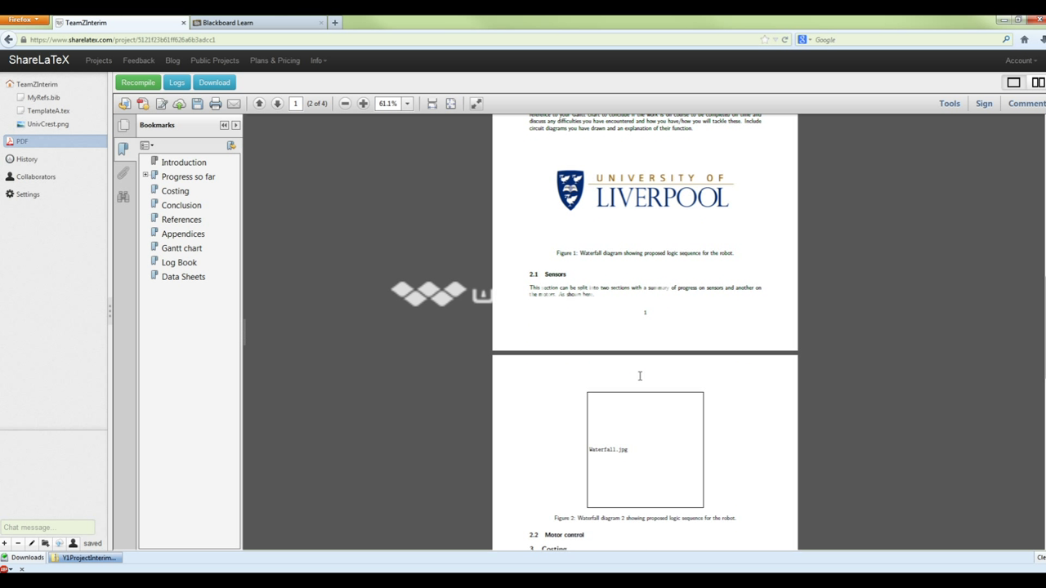
{"action": "scroll", "coordinate": [640, 376], "scroll_direction": "up", "scroll_amount": 3}
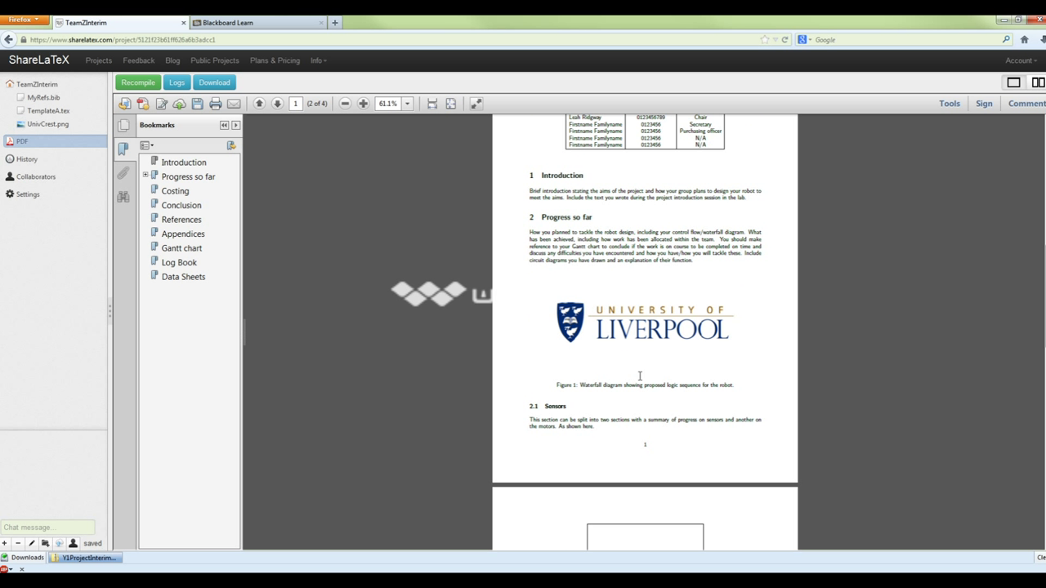
{"action": "scroll", "coordinate": [640, 376], "scroll_direction": "down", "scroll_amount": 3}
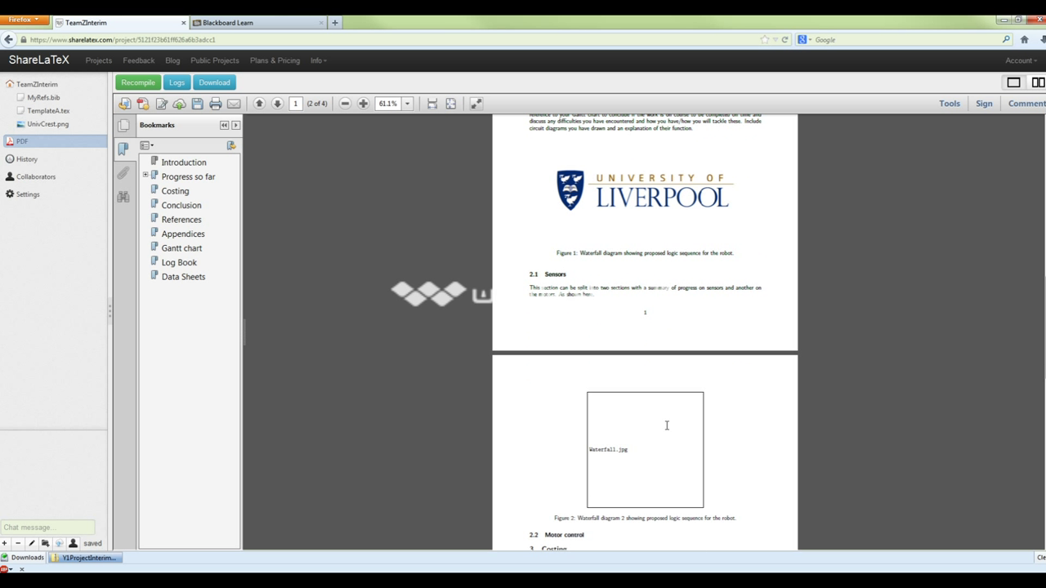
{"action": "scroll", "coordinate": [667, 425], "scroll_direction": "down", "scroll_amount": 2}
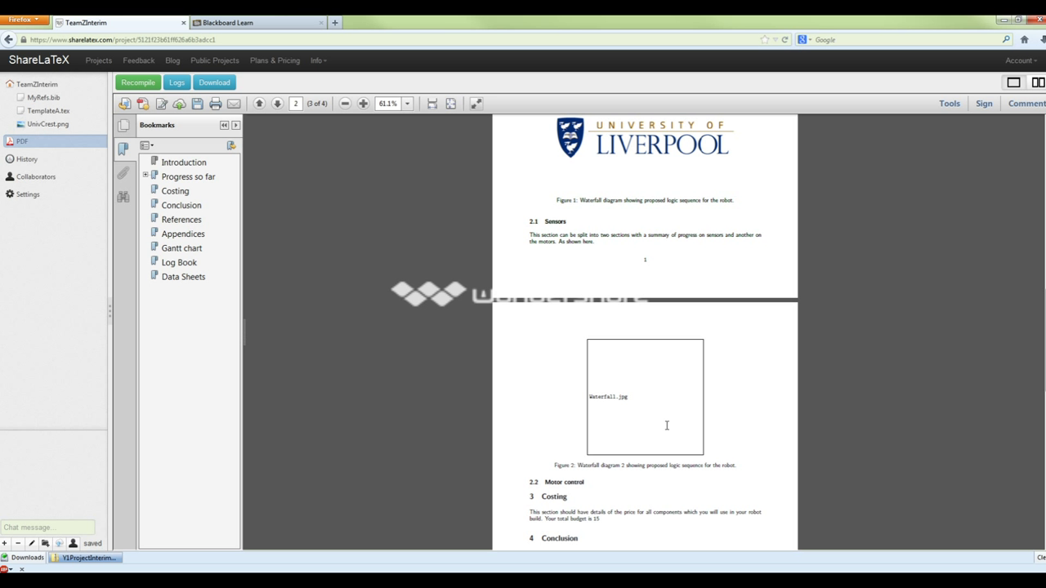
{"action": "scroll", "coordinate": [666, 412], "scroll_direction": "down", "scroll_amount": 3}
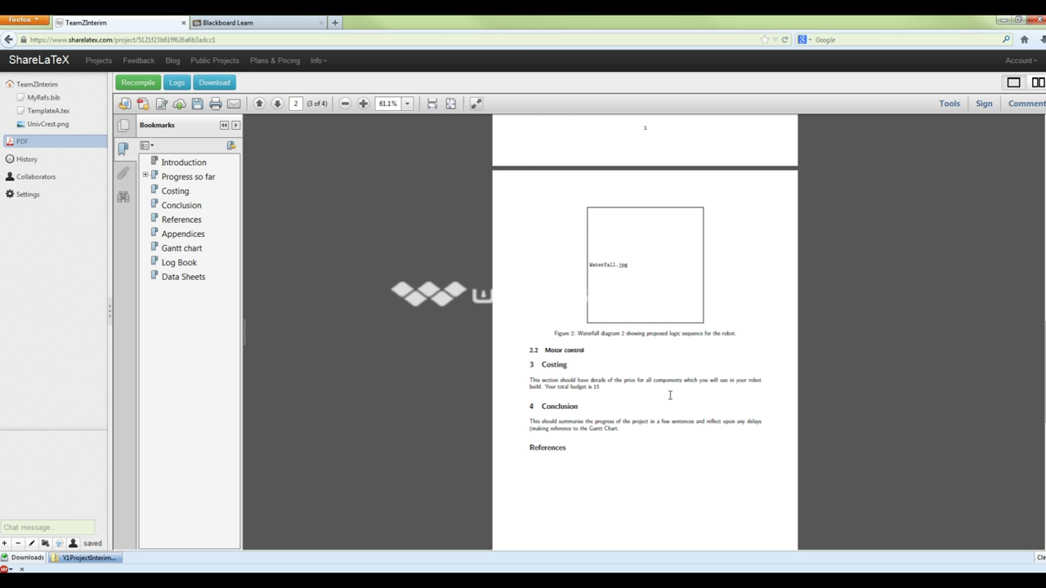
{"action": "scroll", "coordinate": [669, 396], "scroll_direction": "up", "scroll_amount": 4}
{"action": "scroll", "coordinate": [669, 396], "scroll_direction": "up", "scroll_amount": 4}
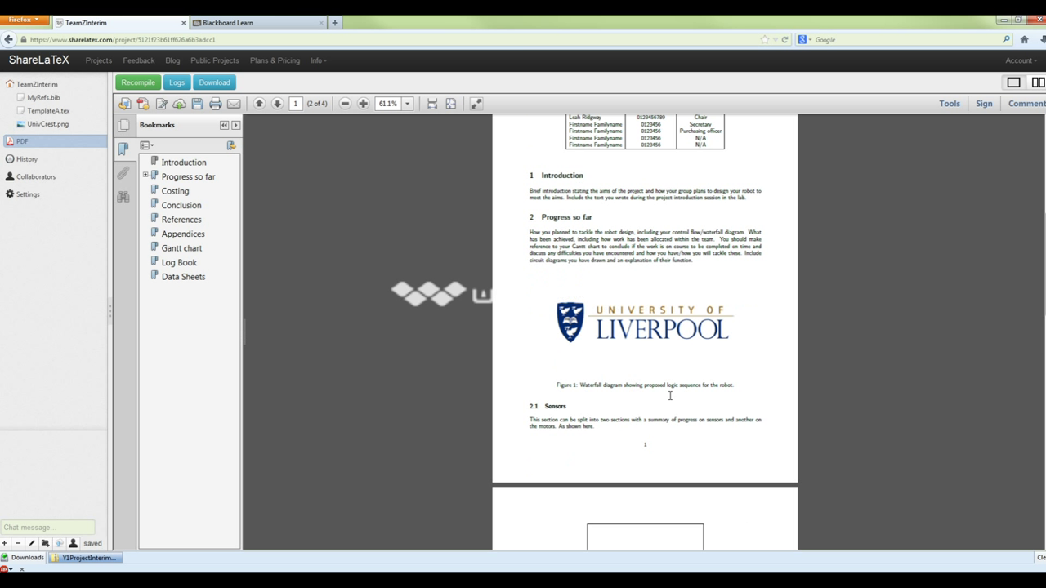
{"action": "scroll", "coordinate": [669, 396], "scroll_direction": "down", "scroll_amount": 2}
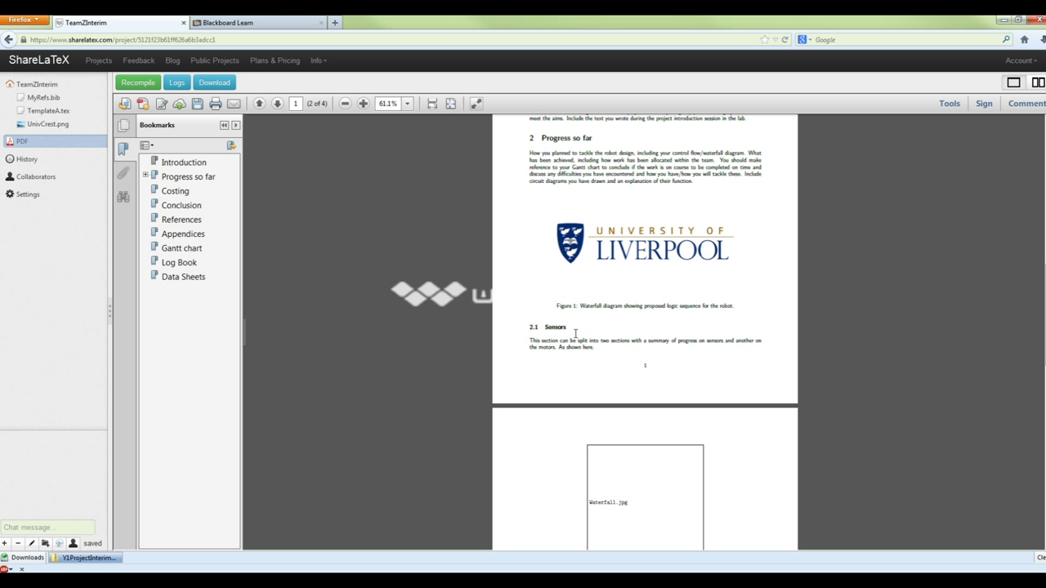
{"action": "scroll", "coordinate": [649, 333], "scroll_direction": "up", "scroll_amount": 2}
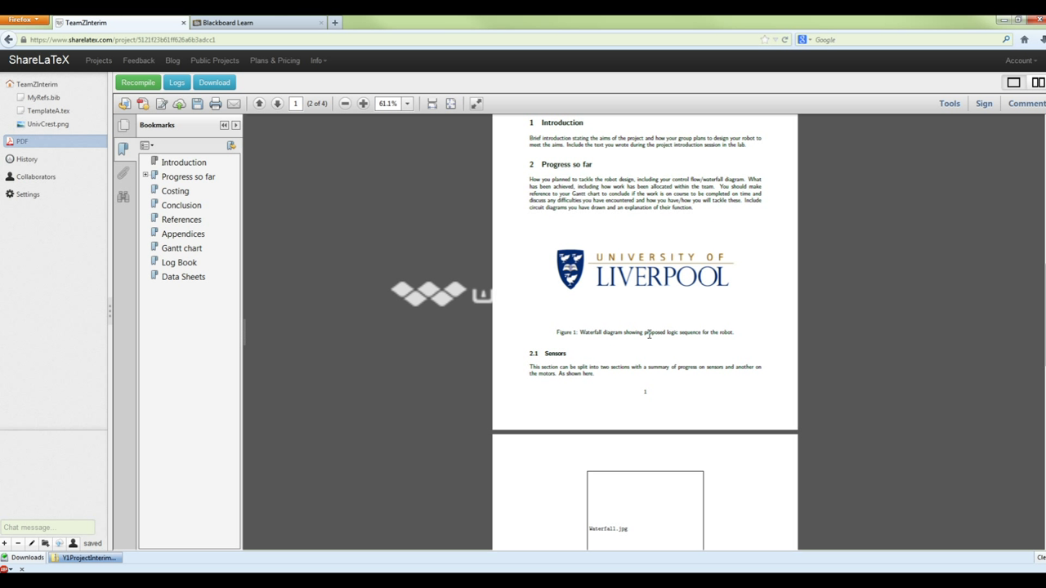
{"action": "scroll", "coordinate": [587, 414], "scroll_direction": "down", "scroll_amount": 4}
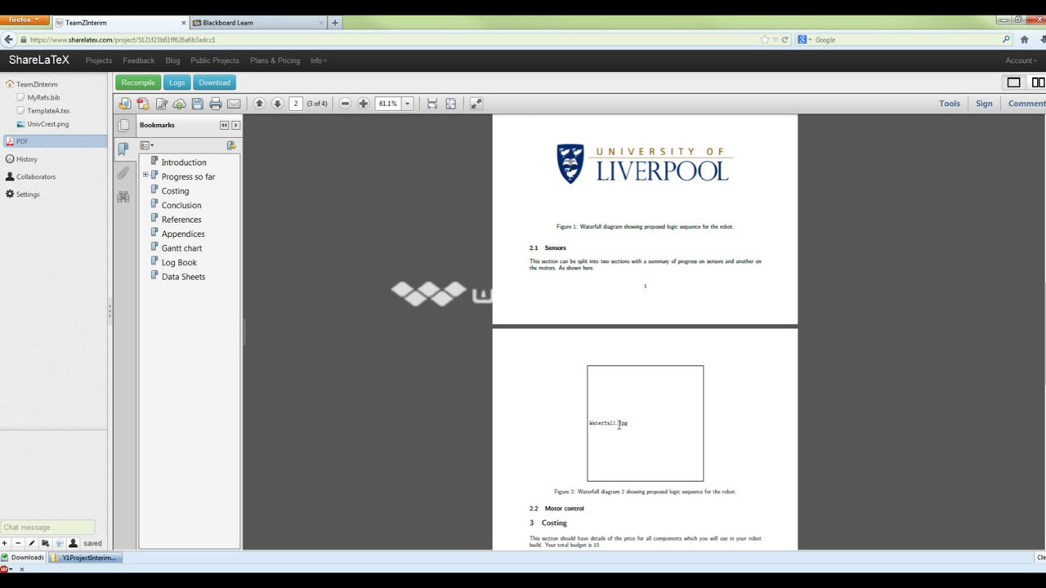
{"action": "scroll", "coordinate": [597, 429], "scroll_direction": "up", "scroll_amount": 3}
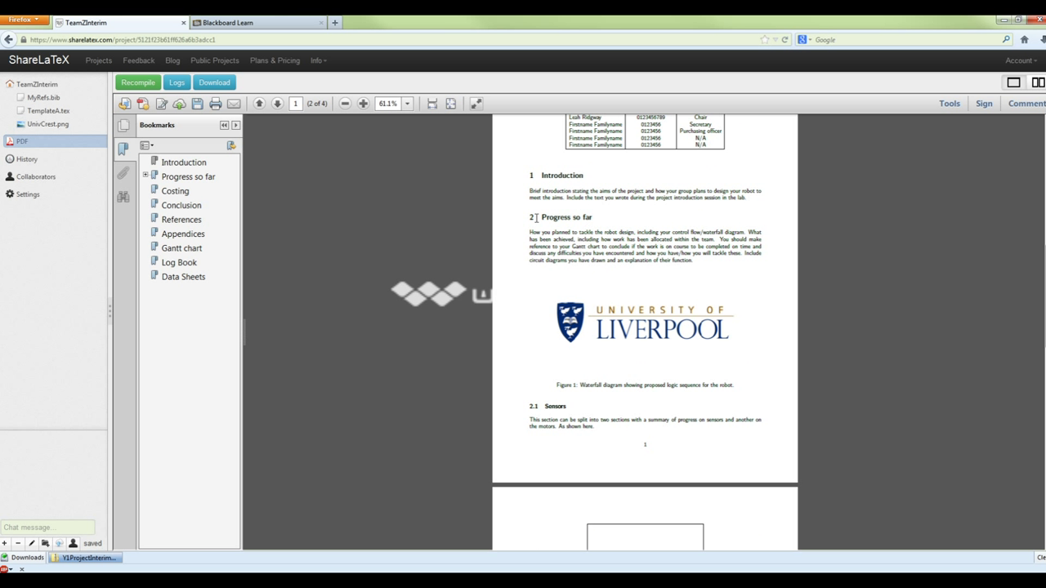
{"action": "scroll", "coordinate": [628, 411], "scroll_direction": "down", "scroll_amount": 5}
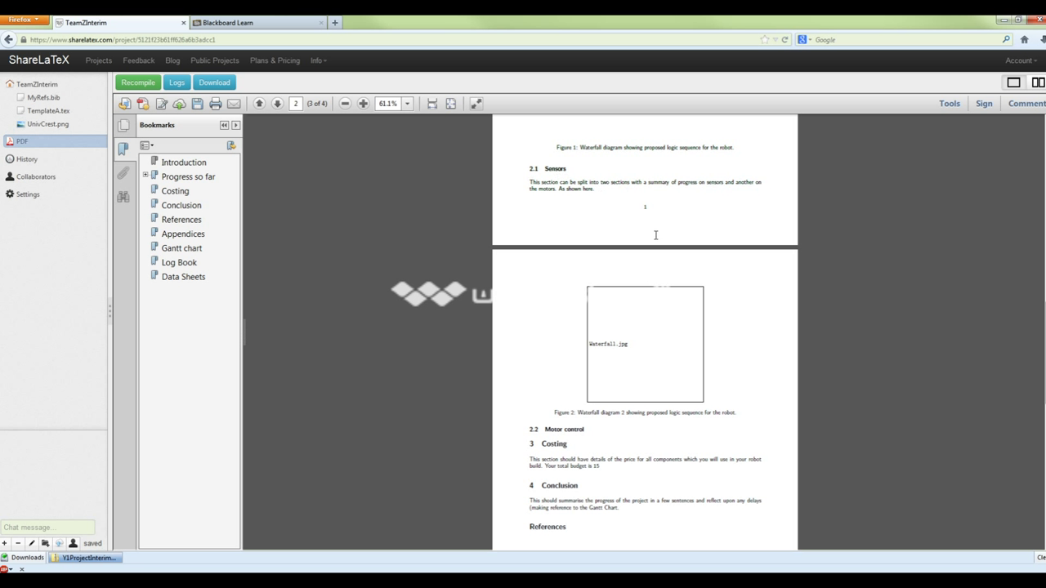
{"action": "left_click", "coordinate": [50, 110]}
Add a \FloatBarrier line right after the Waterfall figure's \end{figure}, then show the PDF.
{"action": "left_click", "coordinate": [423, 379]}
{"action": "left_click", "coordinate": [305, 426]}
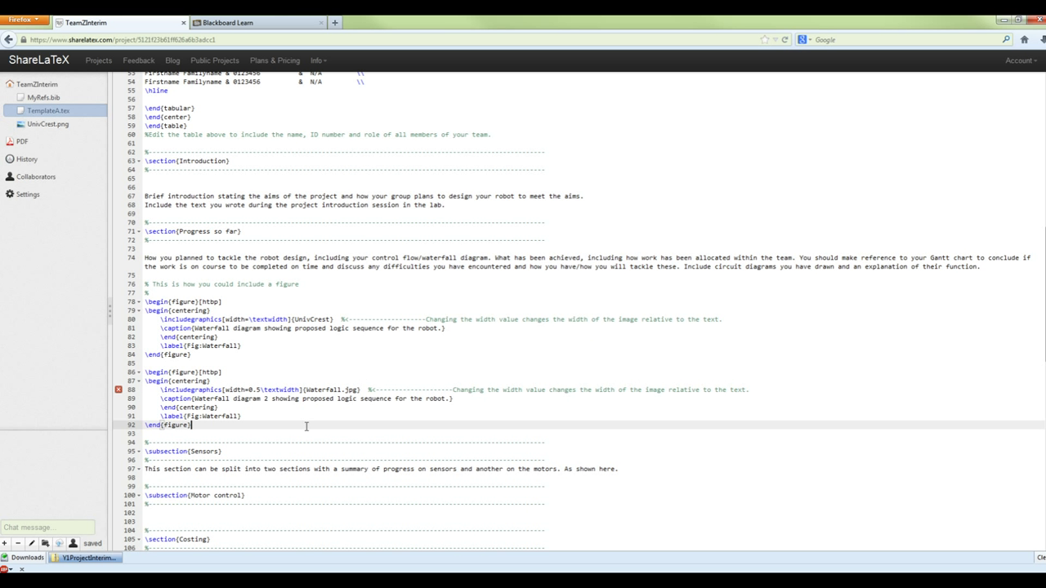
{"action": "mouse_move", "coordinate": [118, 400]}
{"action": "left_click", "coordinate": [281, 406]}
{"action": "left_click", "coordinate": [215, 443]}
{"action": "left_click", "coordinate": [174, 436]}
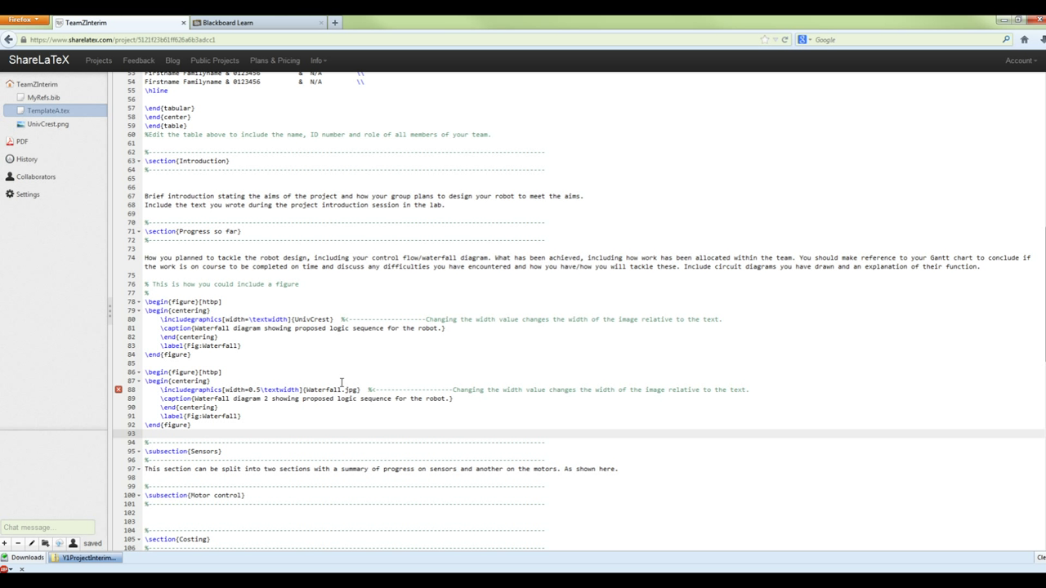
{"action": "key", "text": "Return"}
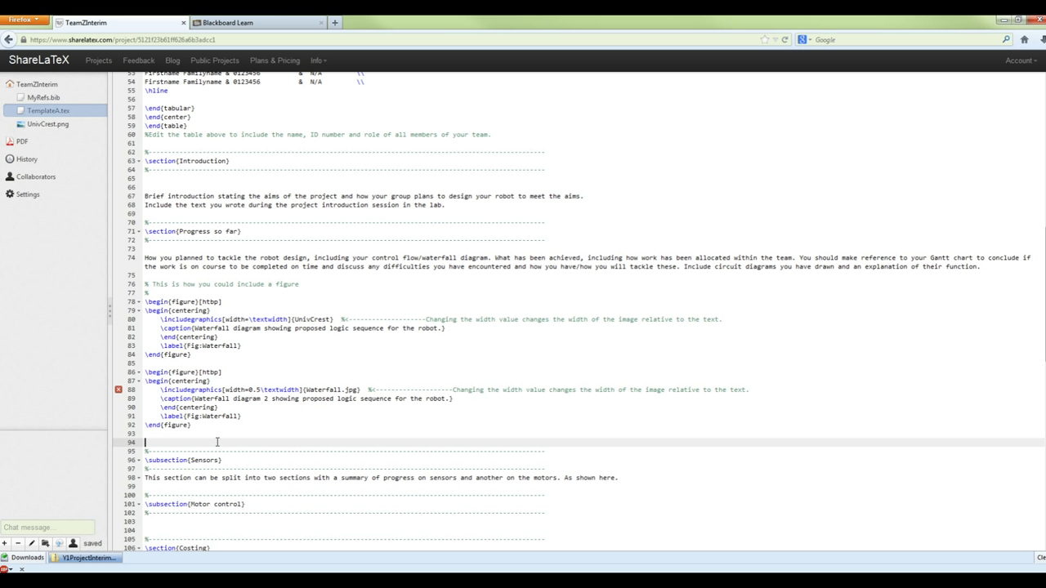
{"action": "type", "text": "\\FloatBarrier"}
{"action": "left_click", "coordinate": [149, 442]}
{"action": "left_click", "coordinate": [20, 140]}
Recompile and scroll the PDF to find Figure 2 on page 2, then return to TemplateA.tex.
{"action": "left_click", "coordinate": [155, 85]}
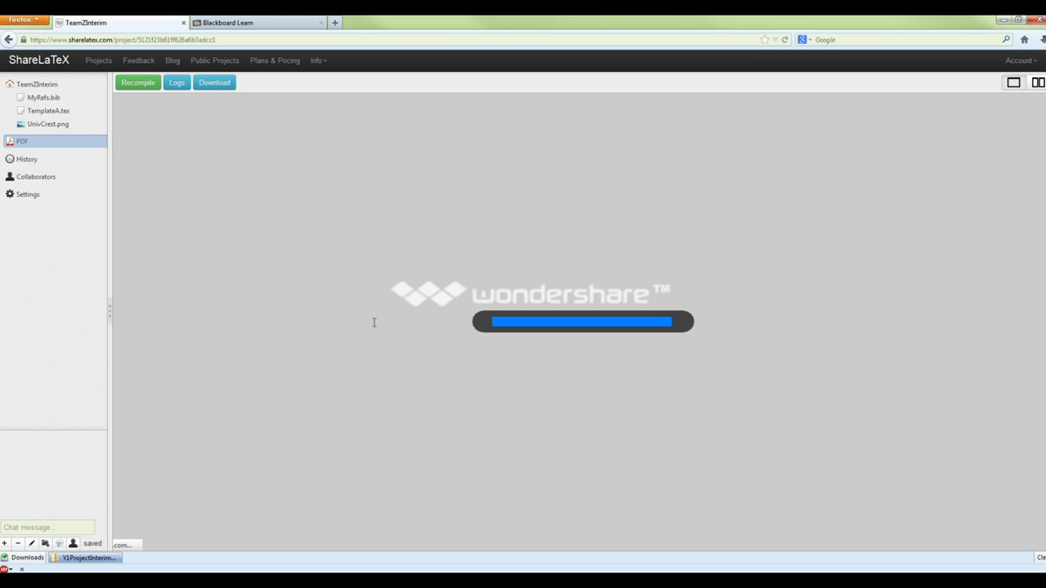
{"action": "scroll", "coordinate": [691, 384], "scroll_direction": "down", "scroll_amount": 5}
{"action": "scroll", "coordinate": [689, 382], "scroll_direction": "down", "scroll_amount": 6}
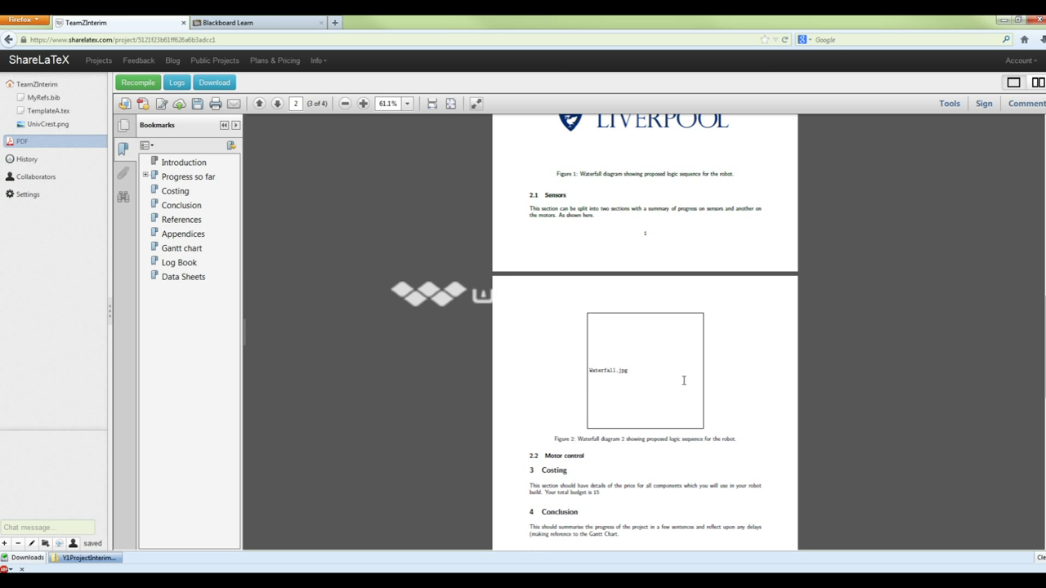
{"action": "scroll", "coordinate": [684, 380], "scroll_direction": "down", "scroll_amount": 2}
{"action": "scroll", "coordinate": [684, 380], "scroll_direction": "up", "scroll_amount": 8}
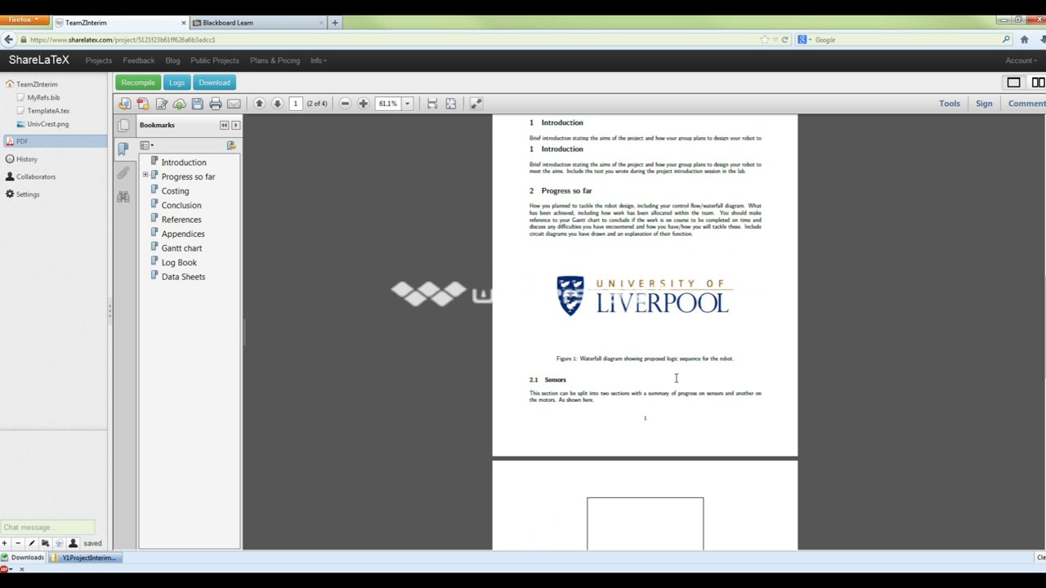
{"action": "left_click", "coordinate": [52, 111]}
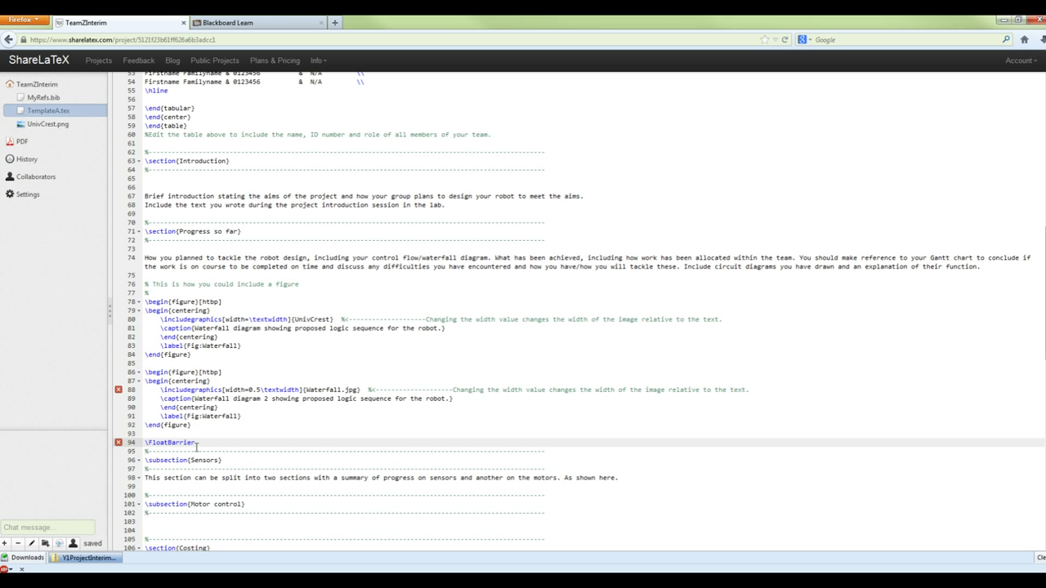
Retype the \FloatBarrier command on line 94 using the autocomplete suggestion.
{"action": "mouse_move", "coordinate": [121, 444]}
{"action": "key", "text": "BackSpace"}
{"action": "type", "text": "\\"}
{"action": "key", "text": "BackSpace"}
{"action": "type", "text": "r"}
{"action": "left_click", "coordinate": [174, 456]}
{"action": "left_click_drag", "start_coordinate": [211, 443], "coordinate": [146, 443]}
{"action": "type", "text": "\\FloatBarrier"}
Delete the undefined \FloatBarrier line and show the compiled PDF.
{"action": "mouse_move", "coordinate": [118, 443]}
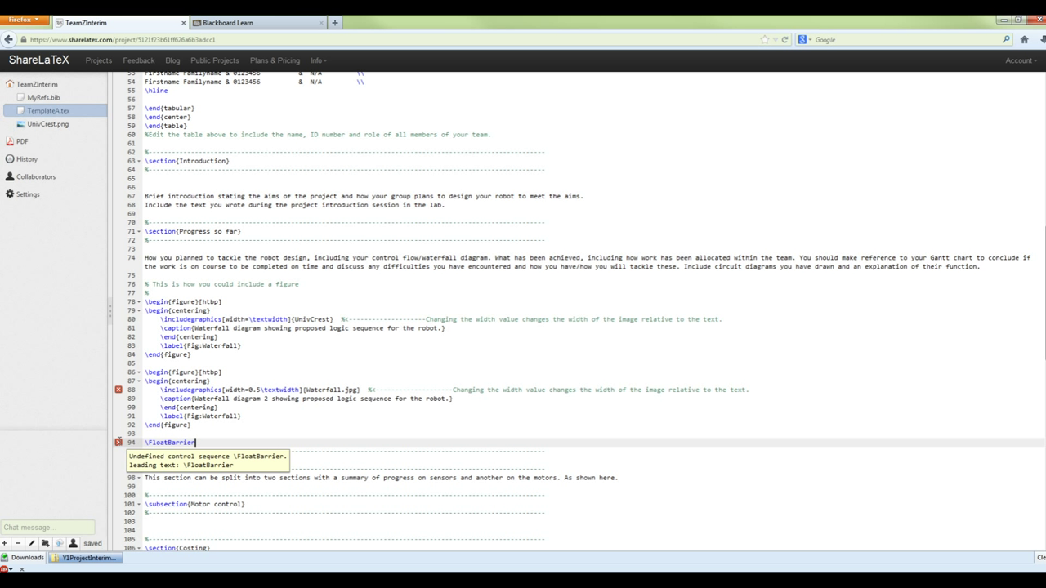
{"action": "key", "text": "shift+Home"}
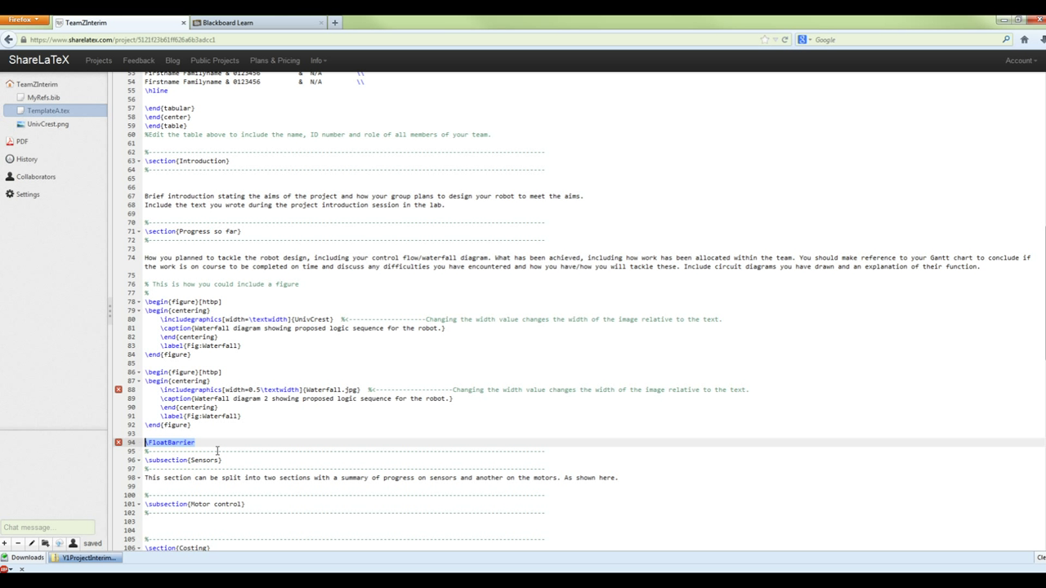
{"action": "key", "text": "BackSpace"}
{"action": "left_click", "coordinate": [220, 434]}
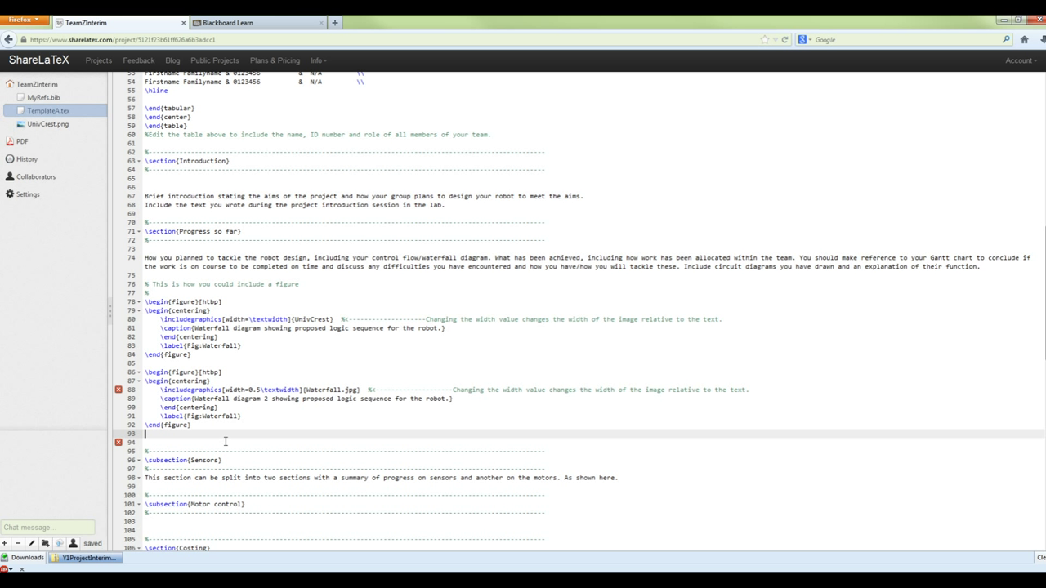
{"action": "left_click", "coordinate": [20, 142]}
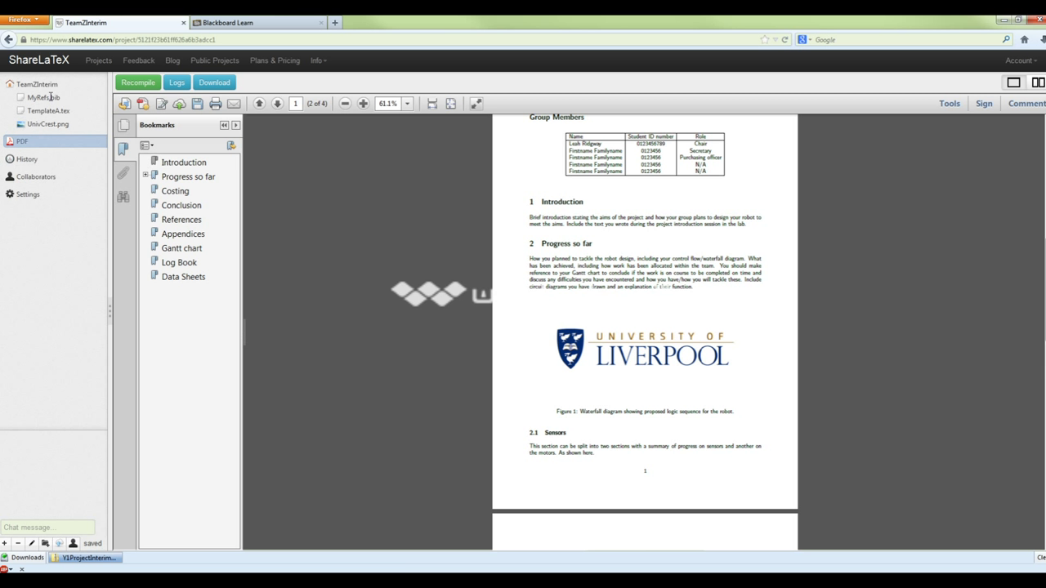
Recompile and scroll the PDF checking Figures 1 and 2, then return to TemplateA.tex.
{"action": "left_click", "coordinate": [48, 110]}
{"action": "left_click", "coordinate": [23, 140]}
{"action": "left_click", "coordinate": [138, 83]}
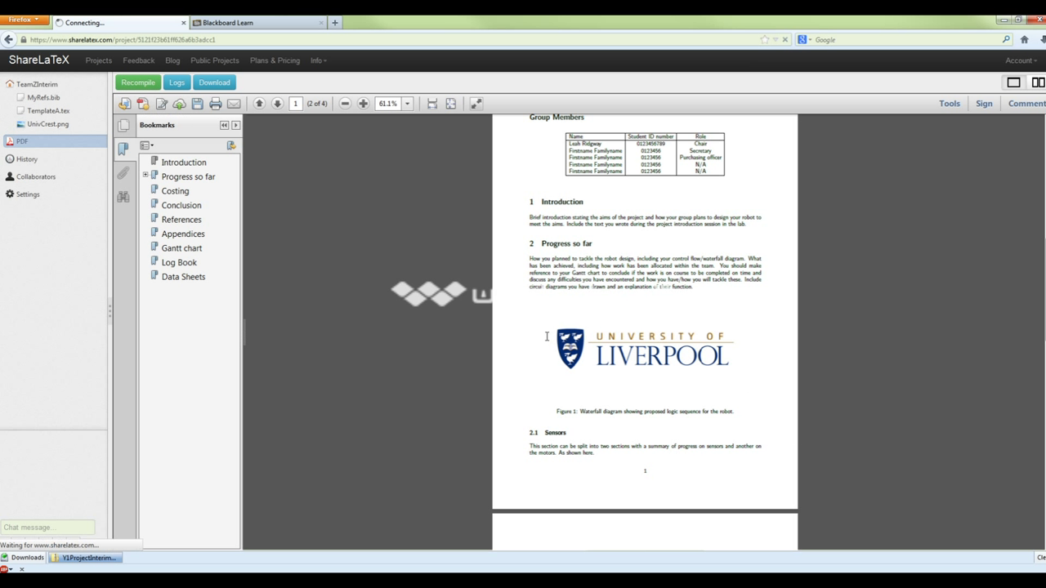
{"action": "scroll", "coordinate": [592, 350], "scroll_direction": "down", "scroll_amount": 3}
{"action": "scroll", "coordinate": [591, 350], "scroll_direction": "down", "scroll_amount": 5}
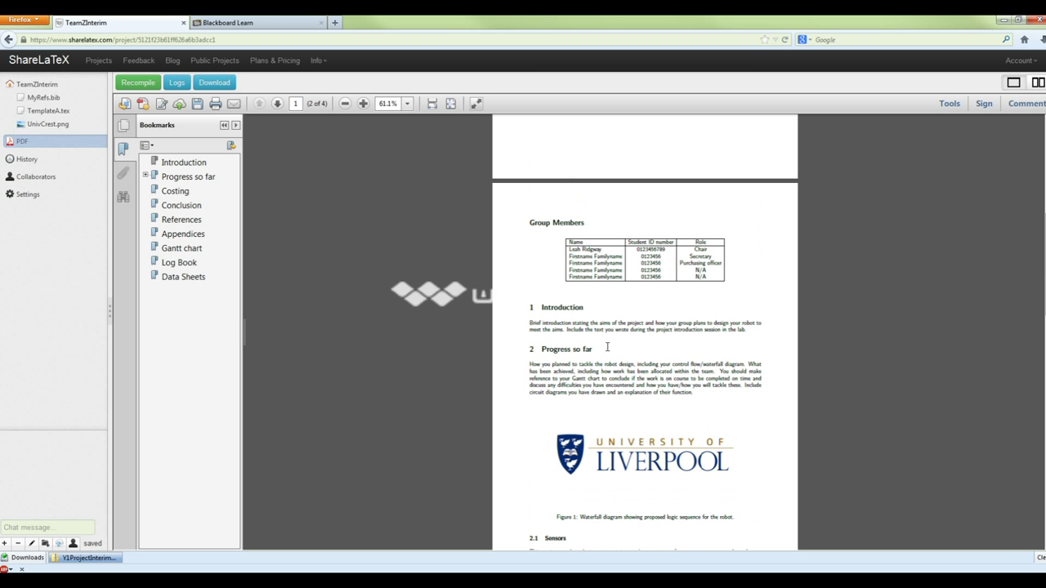
{"action": "scroll", "coordinate": [670, 494], "scroll_direction": "down", "scroll_amount": 3}
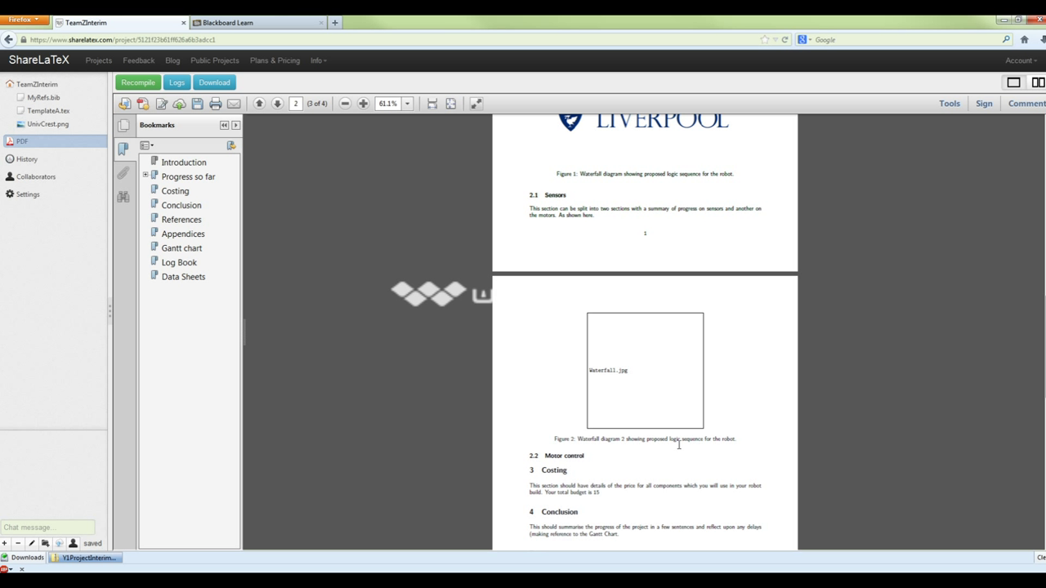
{"action": "scroll", "coordinate": [672, 388], "scroll_direction": "down", "scroll_amount": 3}
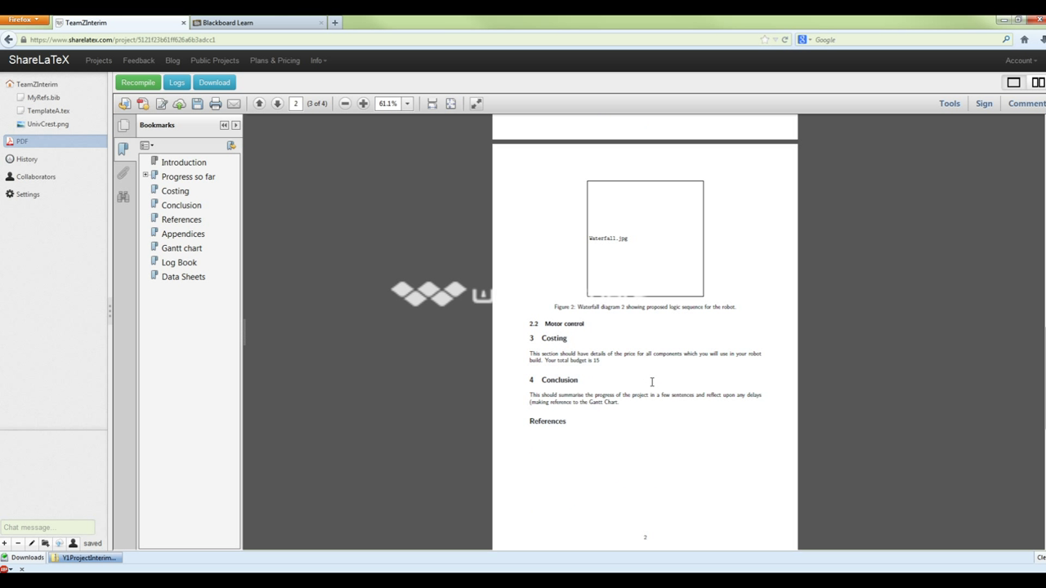
{"action": "scroll", "coordinate": [653, 381], "scroll_direction": "down", "scroll_amount": 1}
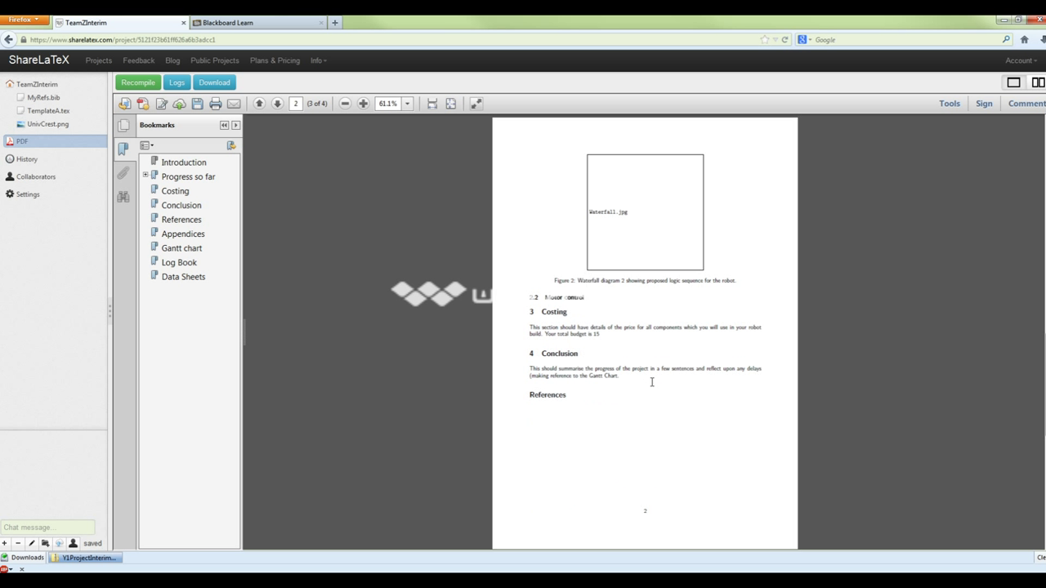
{"action": "left_click", "coordinate": [53, 109]}
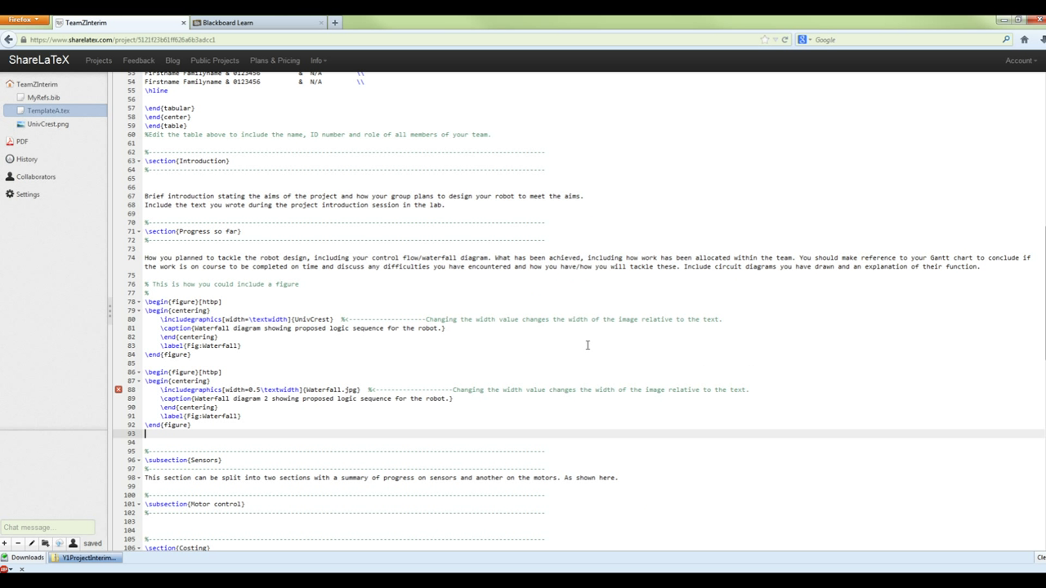
Move from the Waterfall.jpg line down to the Sensors subsection heading and paragraph.
{"action": "left_click", "coordinate": [323, 389]}
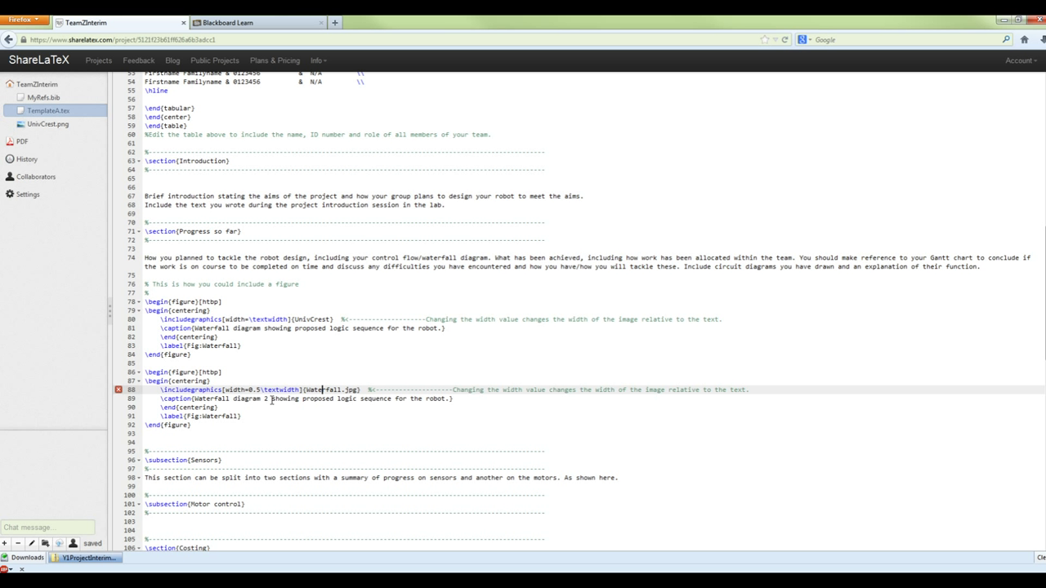
{"action": "scroll", "coordinate": [337, 412], "scroll_direction": "down", "scroll_amount": 5}
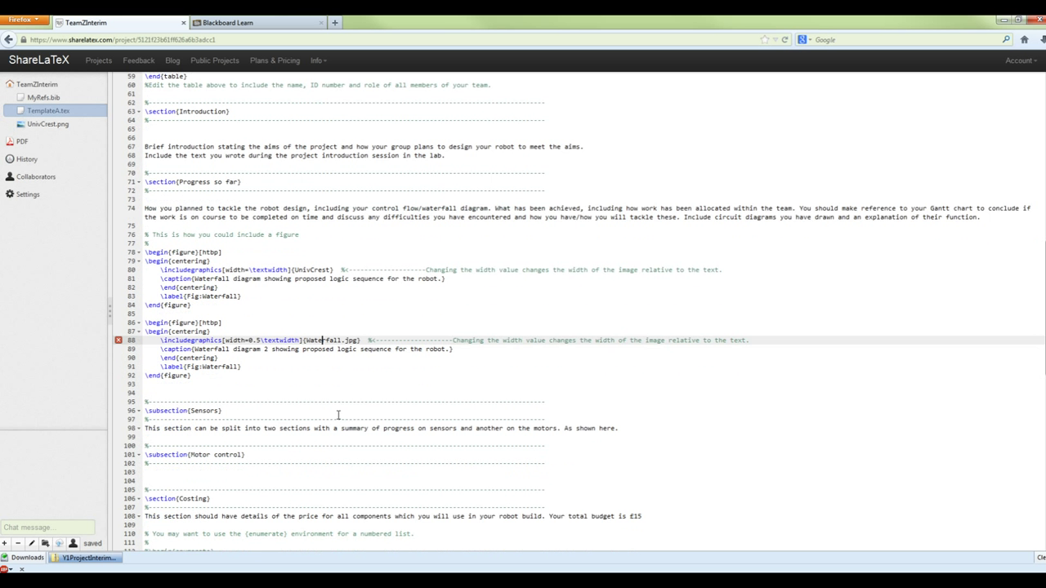
{"action": "left_click", "coordinate": [218, 311]}
{"action": "left_click", "coordinate": [224, 330]}
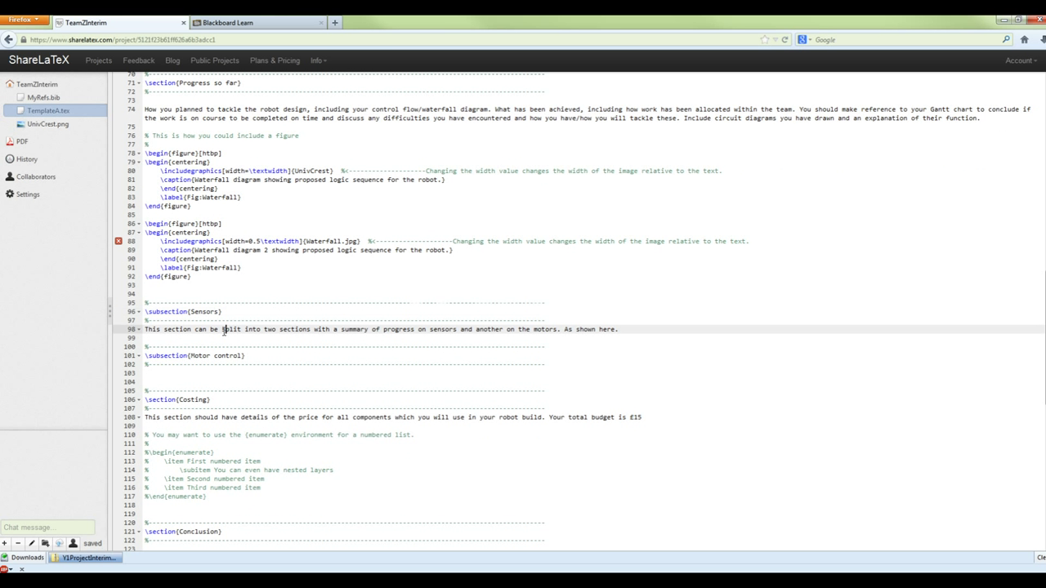
{"action": "left_click", "coordinate": [186, 312]}
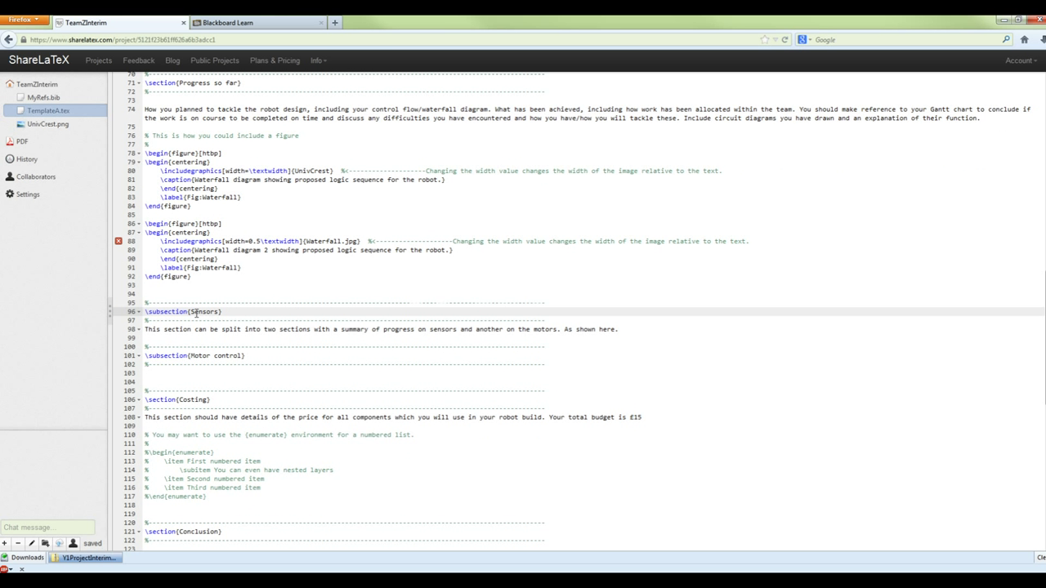
{"action": "scroll", "coordinate": [188, 190], "scroll_direction": "up", "scroll_amount": 1}
Select the Progress so far and Sensors headings, folding and unfolding the Progress so far section.
{"action": "left_click", "coordinate": [172, 99]}
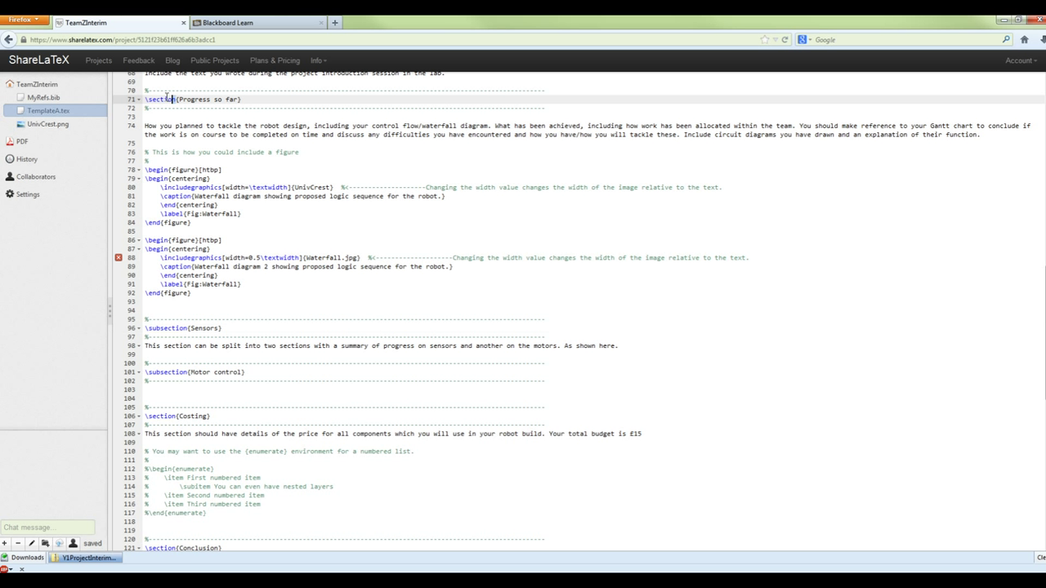
{"action": "double_click", "coordinate": [169, 98]}
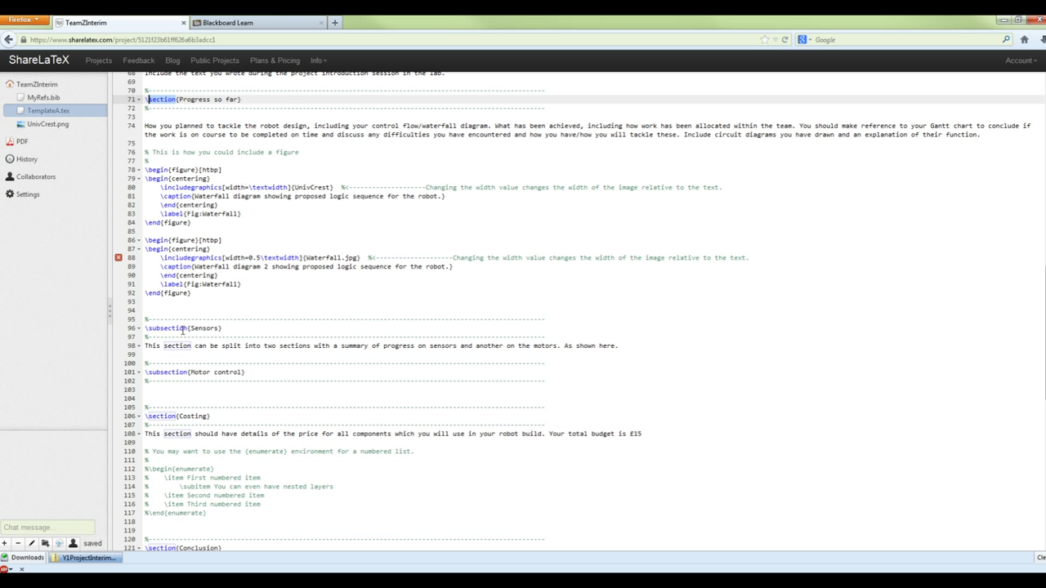
{"action": "left_click_drag", "start_coordinate": [187, 327], "coordinate": [145, 328]}
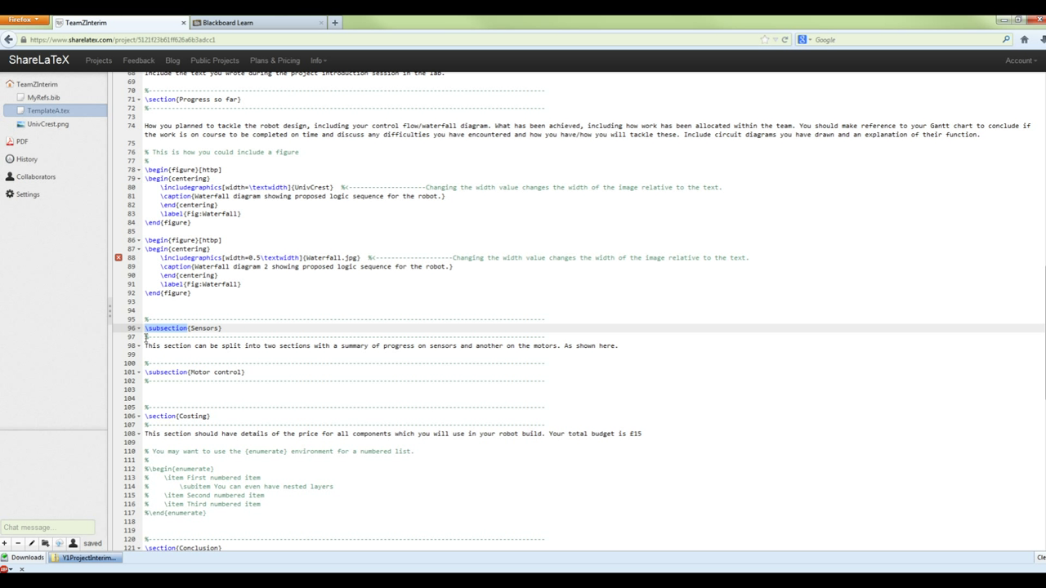
{"action": "left_click", "coordinate": [186, 99]}
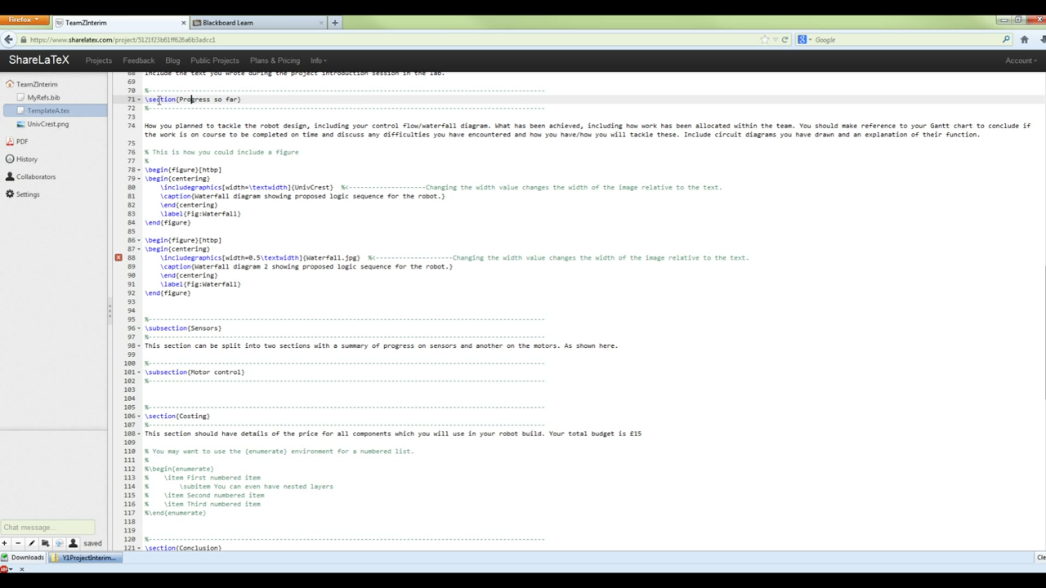
{"action": "left_click", "coordinate": [141, 99]}
{"action": "left_click", "coordinate": [140, 98]}
{"action": "left_click_drag", "start_coordinate": [241, 99], "coordinate": [146, 98]}
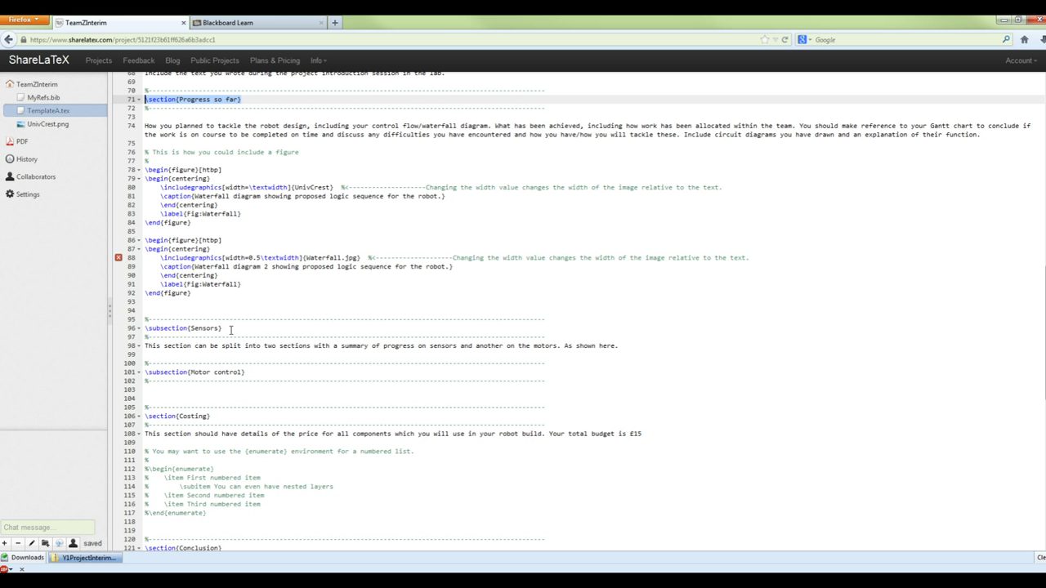
{"action": "left_click_drag", "start_coordinate": [222, 328], "coordinate": [139, 327]}
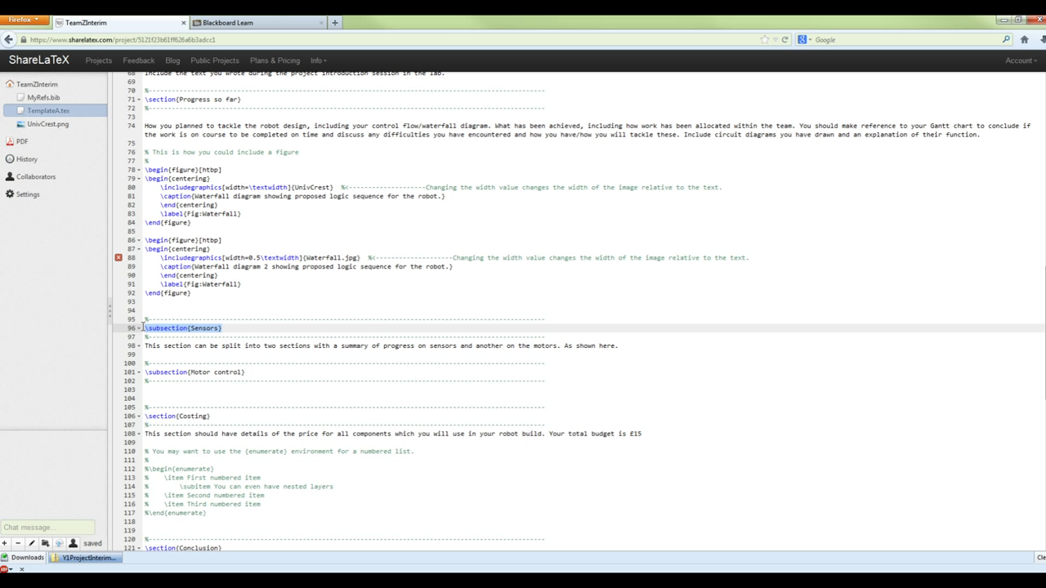
{"action": "left_click", "coordinate": [245, 346]}
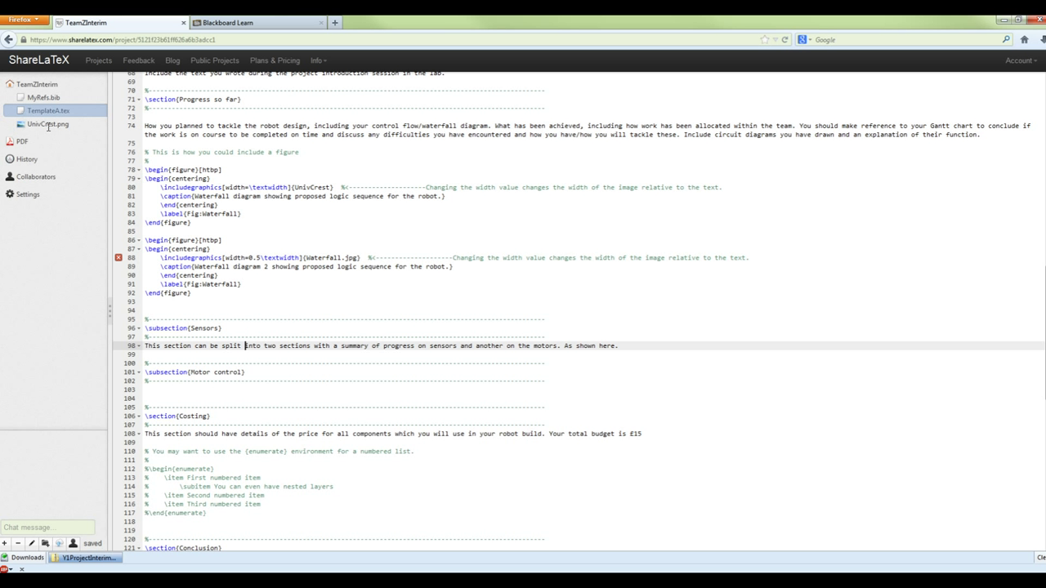
In the compiled PDF, highlight the section headings including 2.1 Sensors.
{"action": "left_click", "coordinate": [19, 140]}
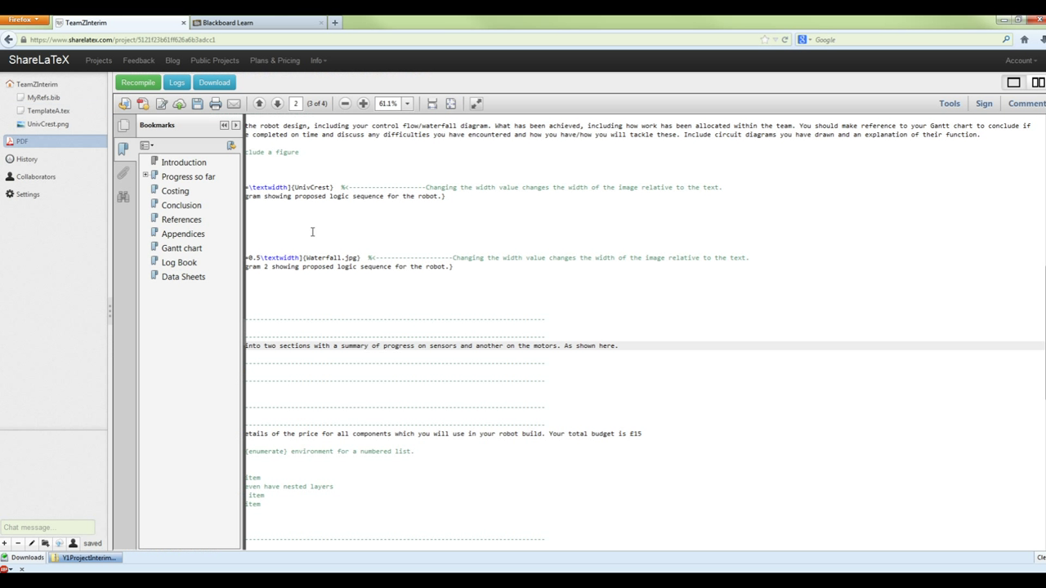
{"action": "scroll", "coordinate": [558, 268], "scroll_direction": "up", "scroll_amount": 3}
{"action": "scroll", "coordinate": [557, 268], "scroll_direction": "up", "scroll_amount": 3}
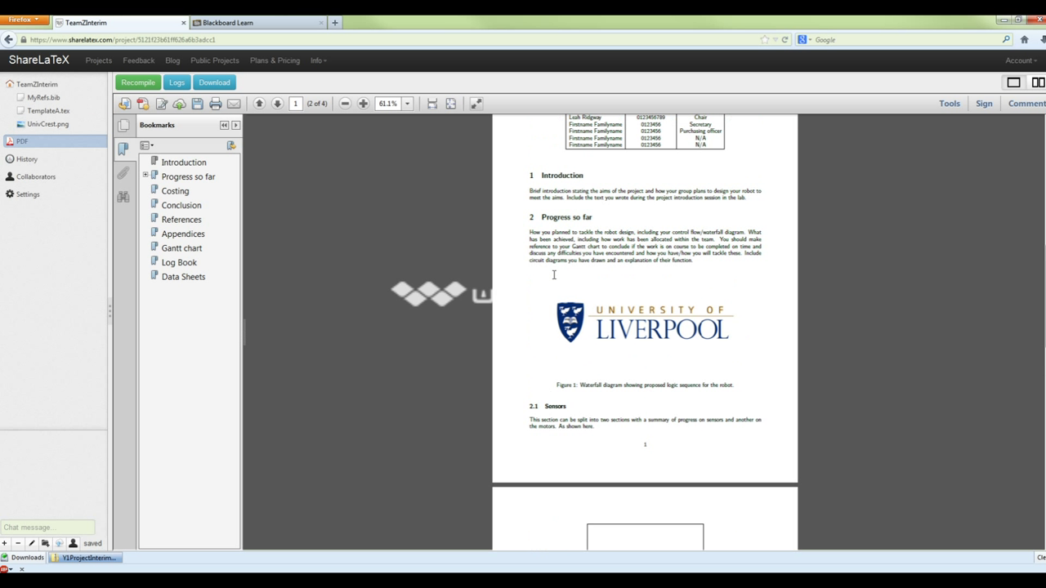
{"action": "left_click_drag", "start_coordinate": [530, 216], "coordinate": [610, 215]}
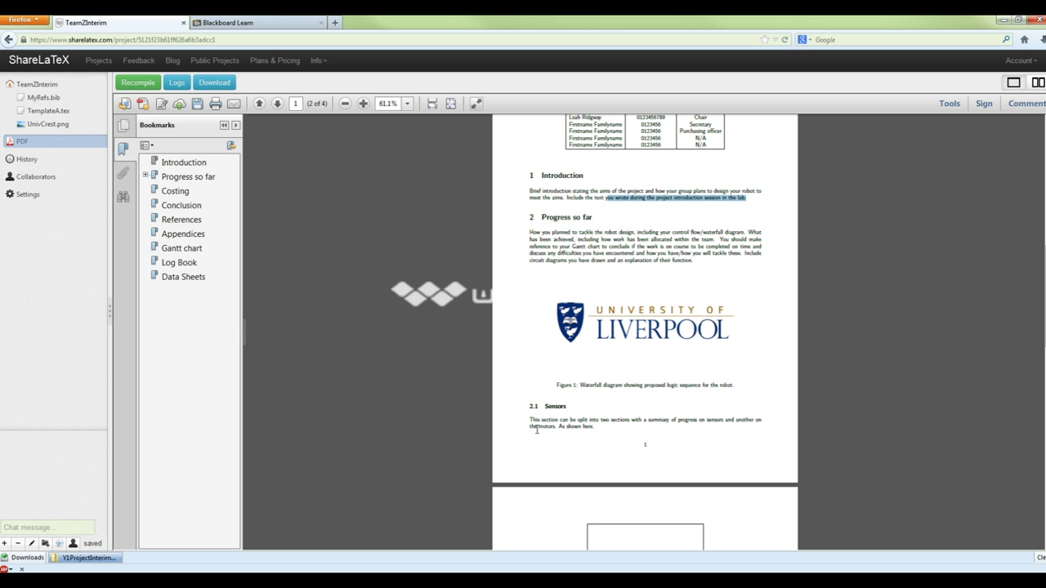
{"action": "left_click_drag", "start_coordinate": [529, 407], "coordinate": [589, 430]}
{"action": "scroll", "coordinate": [587, 423], "scroll_direction": "down", "scroll_amount": 3}
In TemplateA.tex, go to the Costing section and highlight the commented enumerate hint.
{"action": "left_click", "coordinate": [40, 111]}
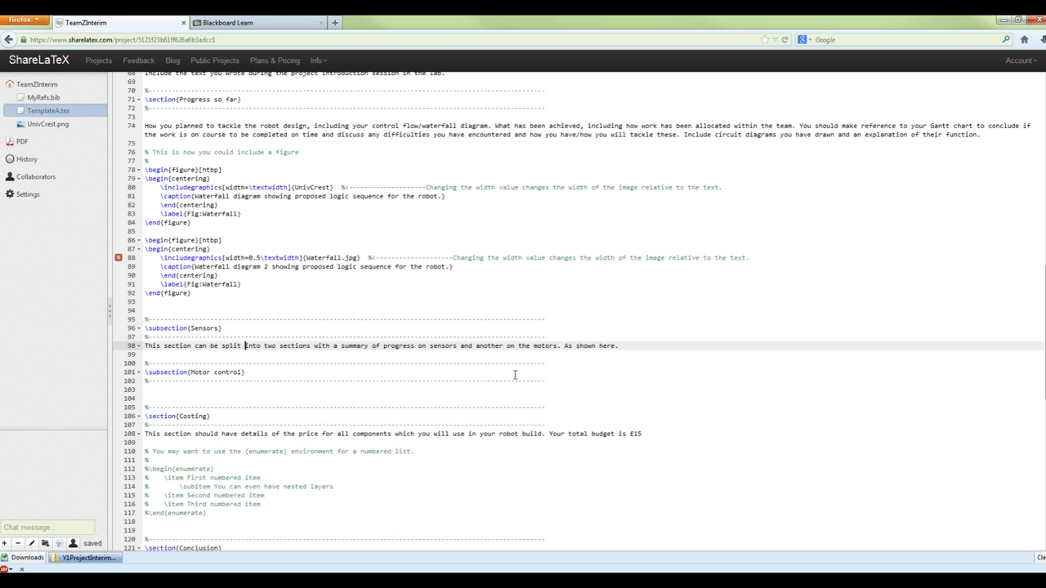
{"action": "left_click", "coordinate": [358, 301]}
{"action": "scroll", "coordinate": [265, 371], "scroll_direction": "down", "scroll_amount": 3}
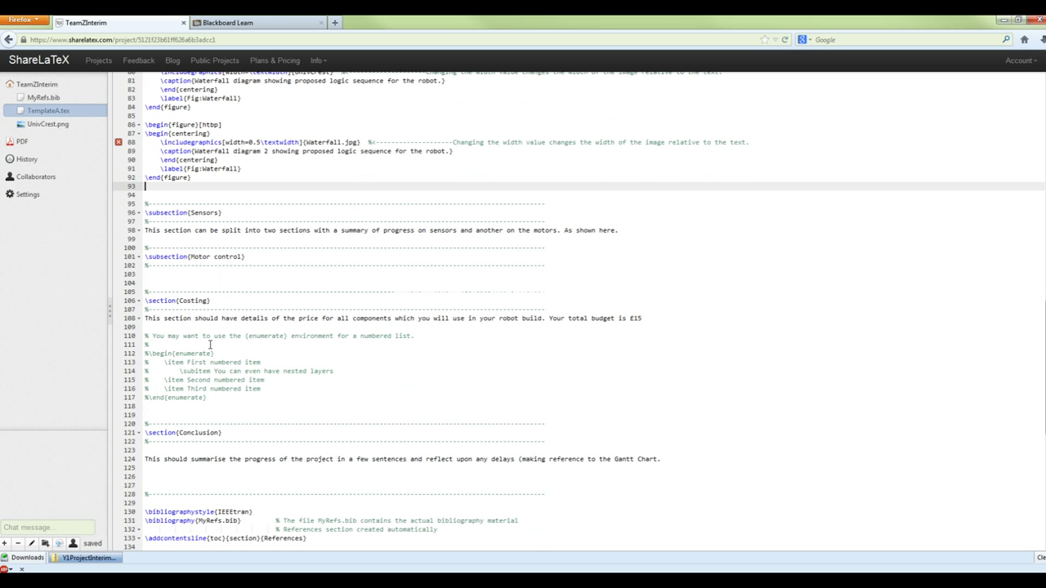
{"action": "left_click", "coordinate": [221, 301]}
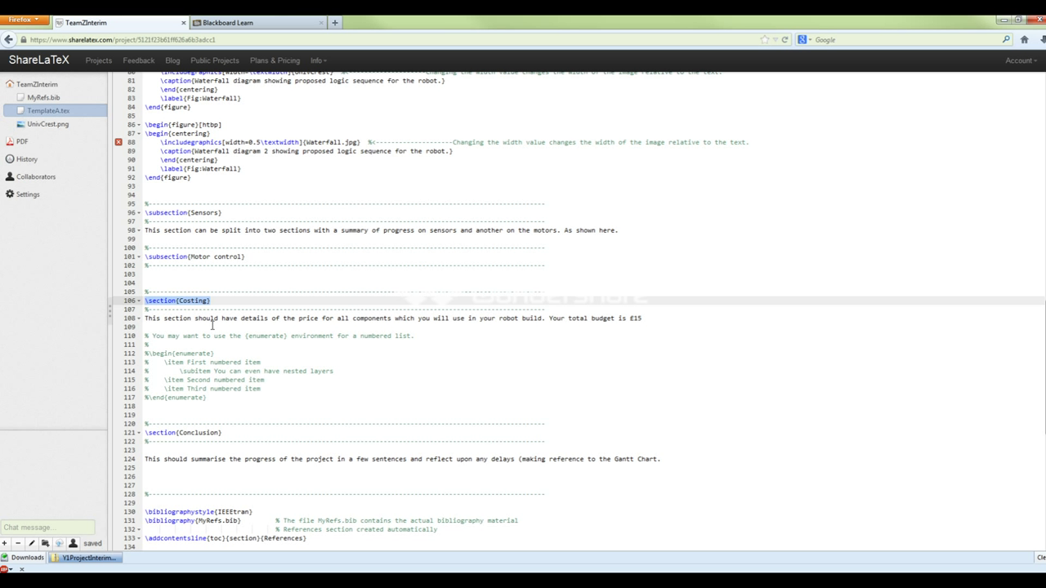
{"action": "left_click", "coordinate": [210, 327]}
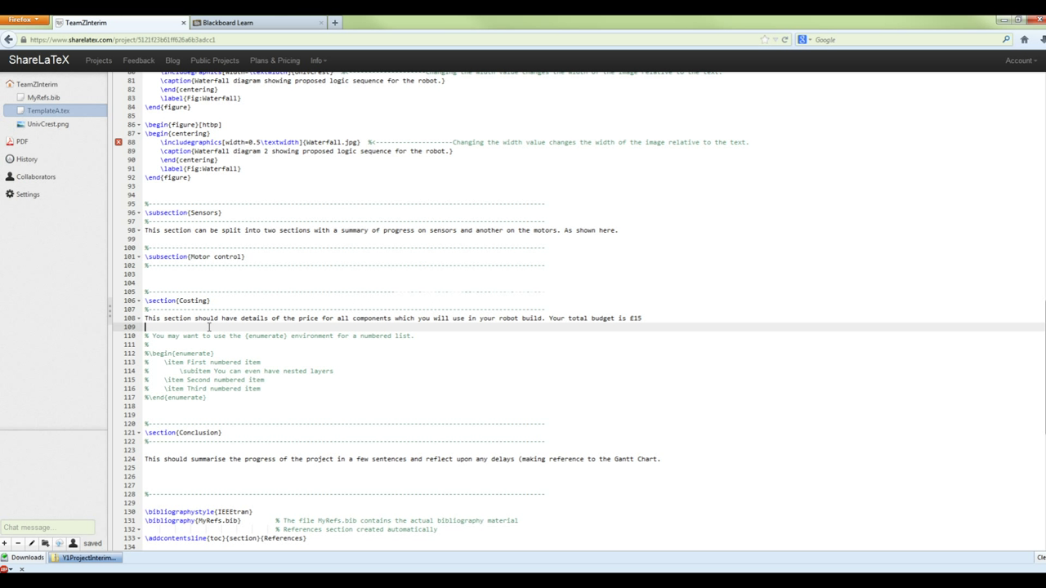
{"action": "left_click", "coordinate": [161, 318]}
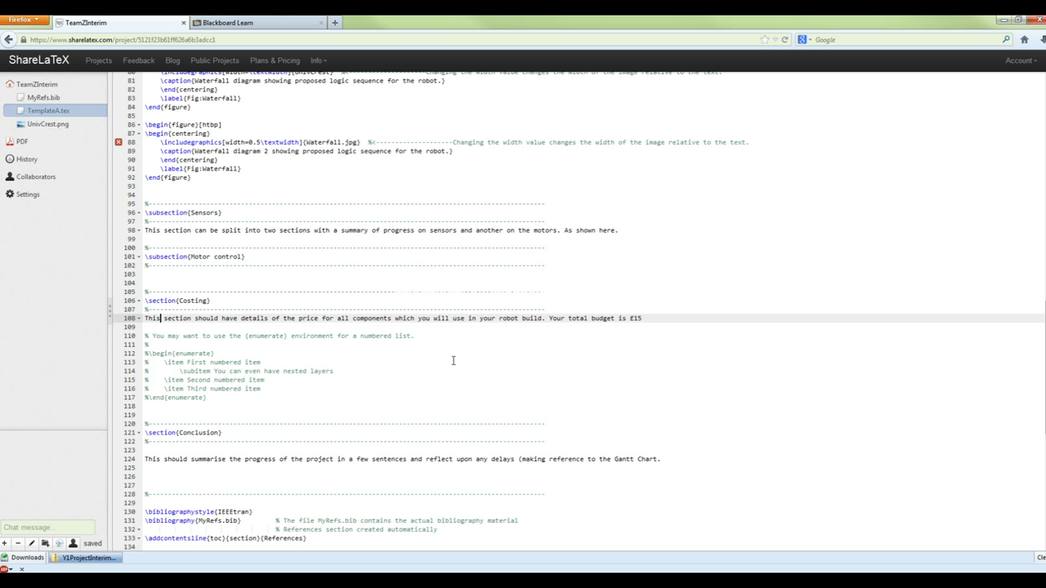
{"action": "left_click", "coordinate": [388, 366]}
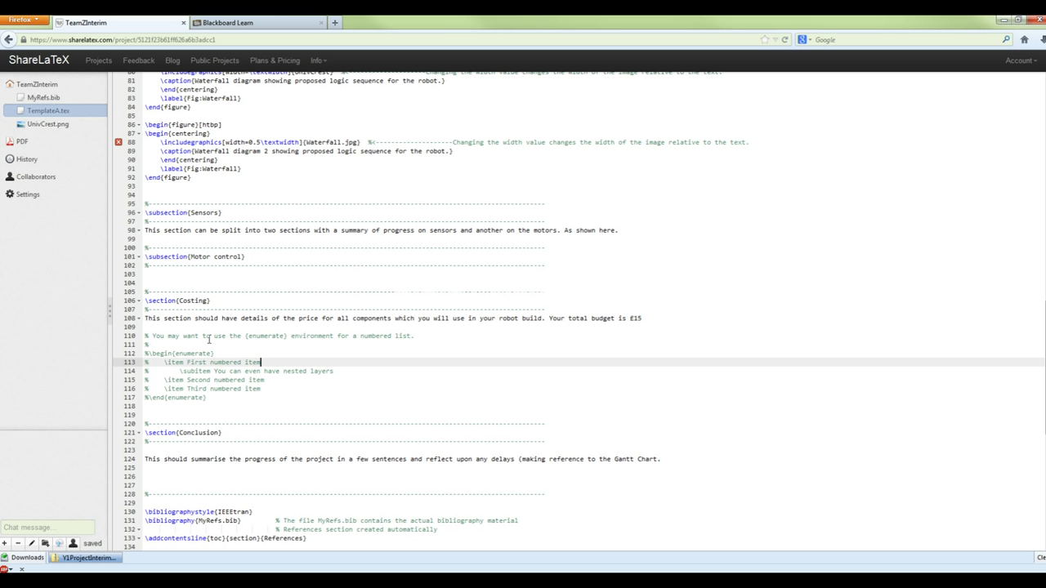
{"action": "left_click", "coordinate": [210, 346]}
{"action": "left_click", "coordinate": [205, 335]}
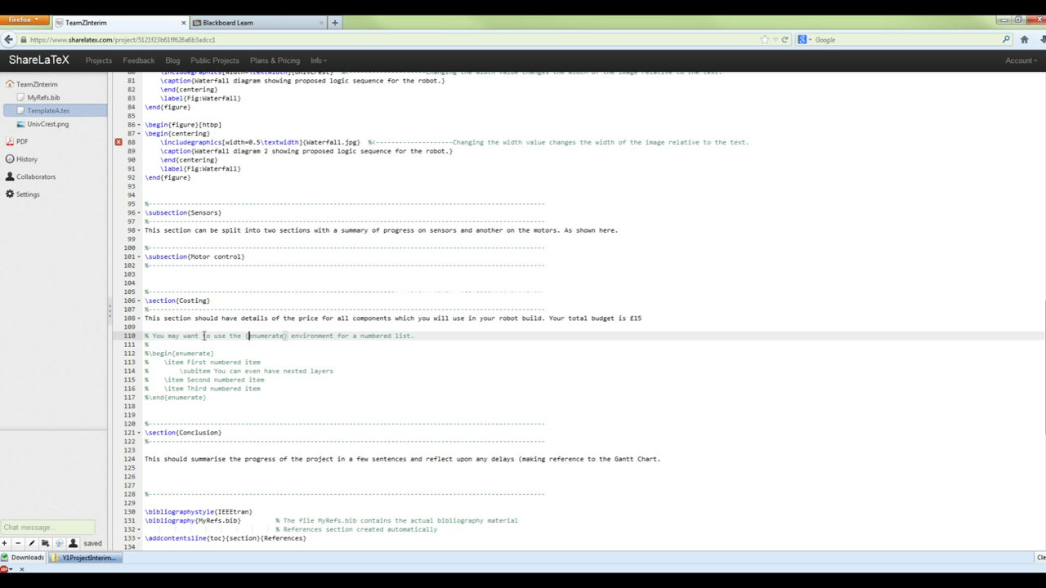
{"action": "left_click", "coordinate": [151, 336]}
{"action": "left_click_drag", "start_coordinate": [414, 336], "coordinate": [155, 336]}
{"action": "left_click", "coordinate": [153, 344]}
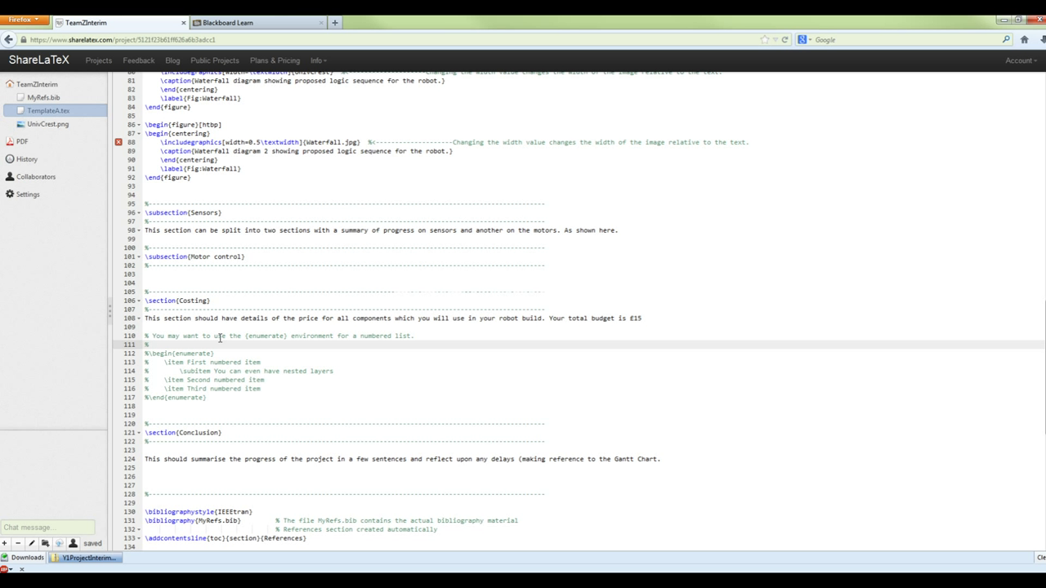
Remove the % markers from the Costing enumerate list lines, through \end{enumerate}.
{"action": "left_click", "coordinate": [149, 354]}
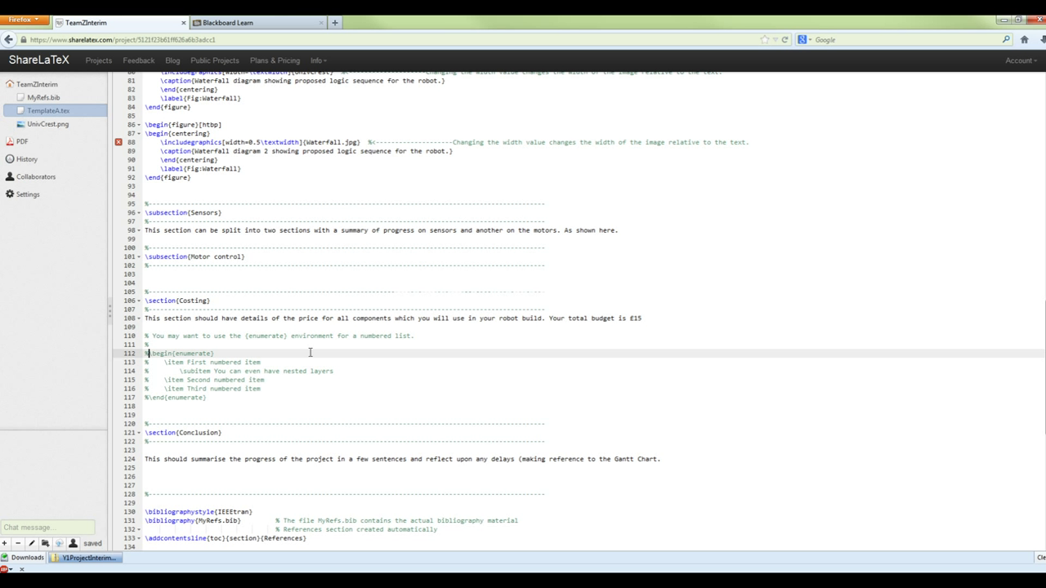
{"action": "key", "text": "BackSpace"}
{"action": "key", "text": "Down"}
{"action": "key", "text": "Delete"}
{"action": "key", "text": "Down"}
{"action": "key", "text": "Delete"}
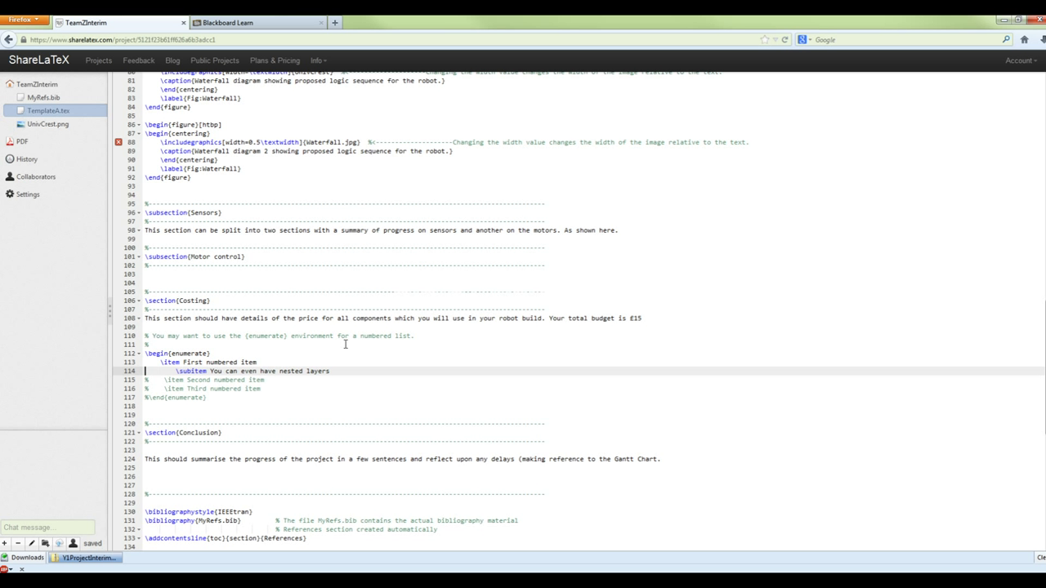
{"action": "key", "text": "Down"}
{"action": "key", "text": "Delete"}
{"action": "key", "text": "BackSpace"}
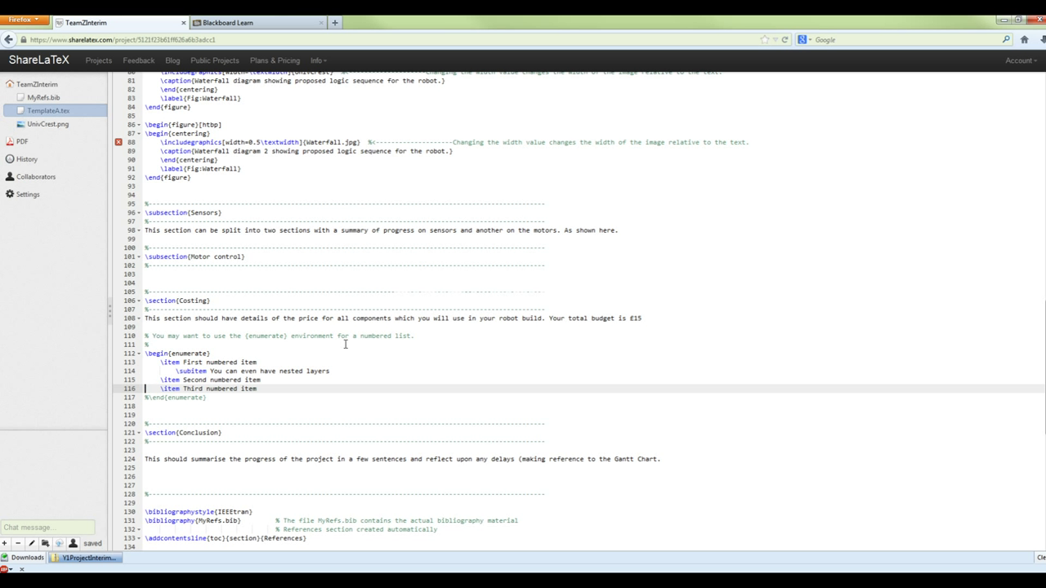
{"action": "key", "text": "Down"}
{"action": "key", "text": "Delete"}
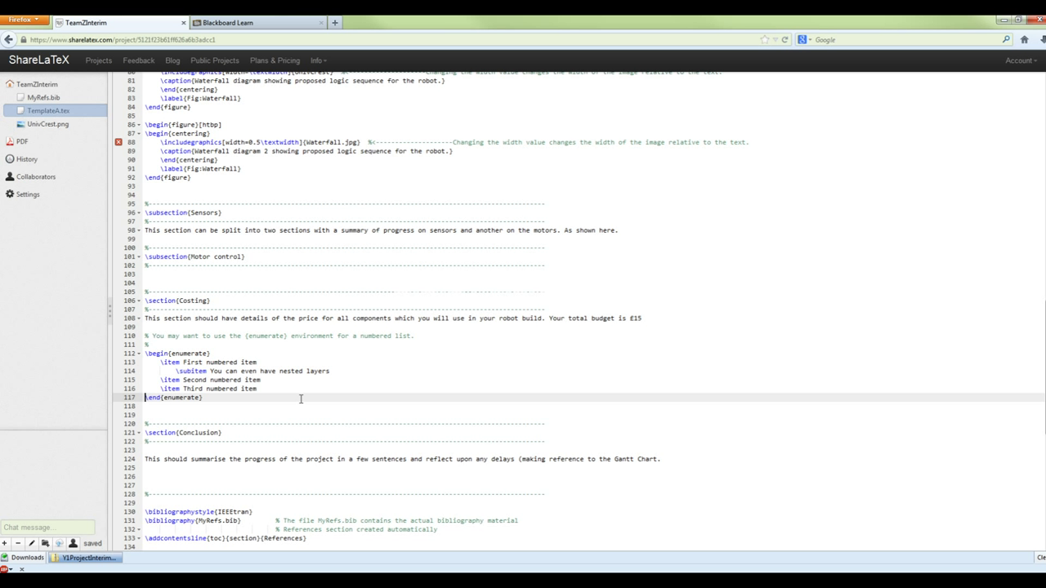
Review the list's item, \subitem and closing lines, then recompile the report PDF.
{"action": "left_click", "coordinate": [269, 398]}
{"action": "left_click_drag", "start_coordinate": [214, 401], "coordinate": [155, 399]}
{"action": "left_click", "coordinate": [214, 399]}
{"action": "left_click_drag", "start_coordinate": [160, 362], "coordinate": [258, 361]}
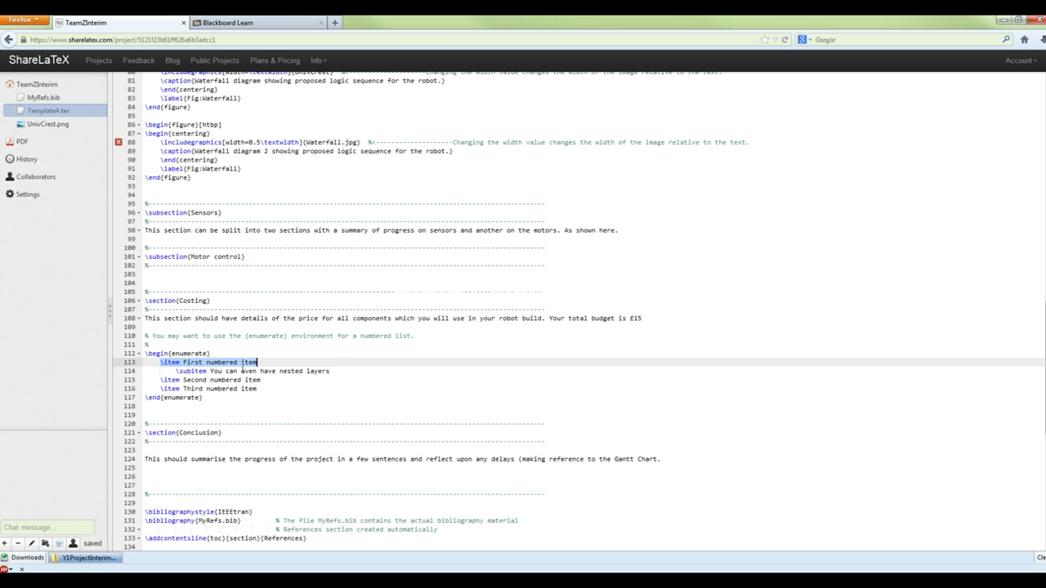
{"action": "left_click_drag", "start_coordinate": [175, 371], "coordinate": [207, 372]}
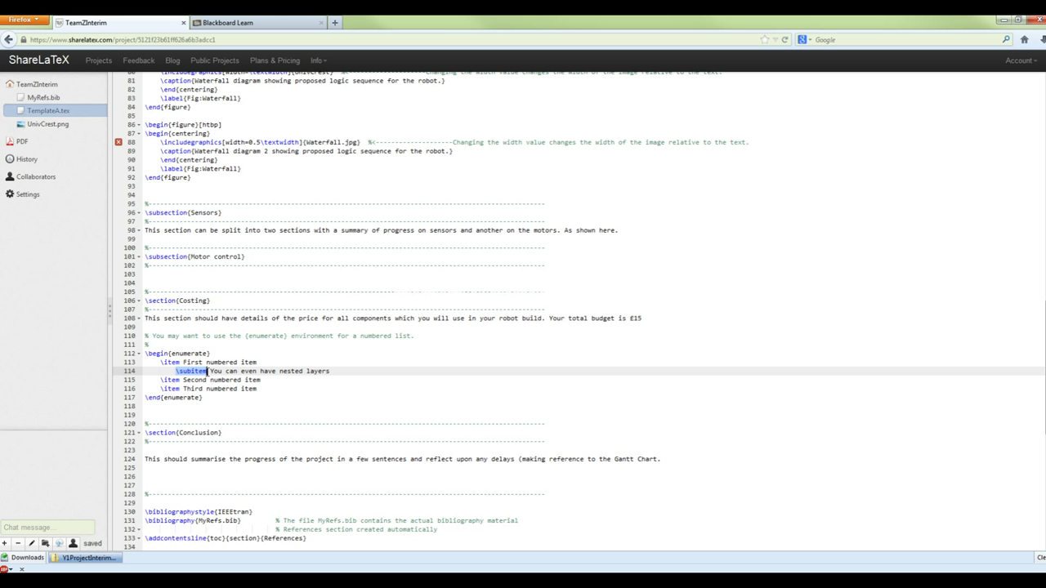
{"action": "left_click", "coordinate": [254, 380]}
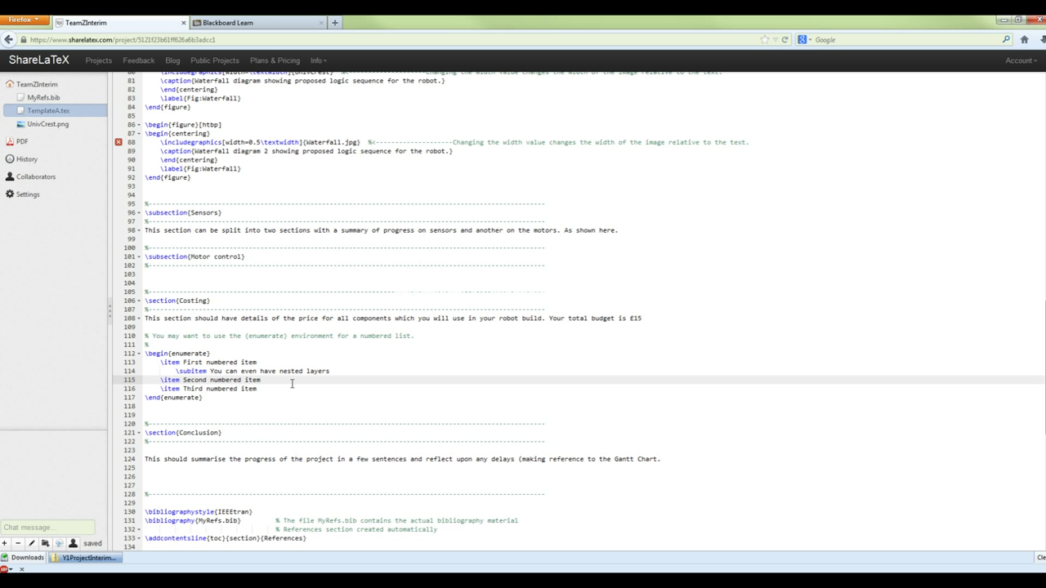
{"action": "left_click", "coordinate": [25, 144]}
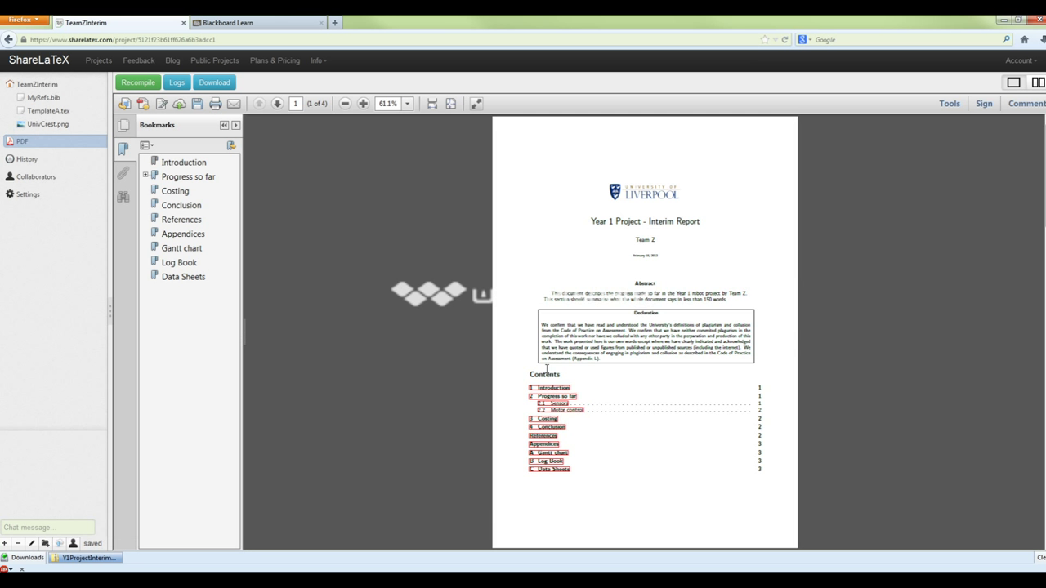
Inspect page 2's Costing list in the PDF: three numbered items and a nested subitem.
{"action": "scroll", "coordinate": [550, 369], "scroll_direction": "down", "scroll_amount": 5}
{"action": "scroll", "coordinate": [551, 369], "scroll_direction": "down", "scroll_amount": 10}
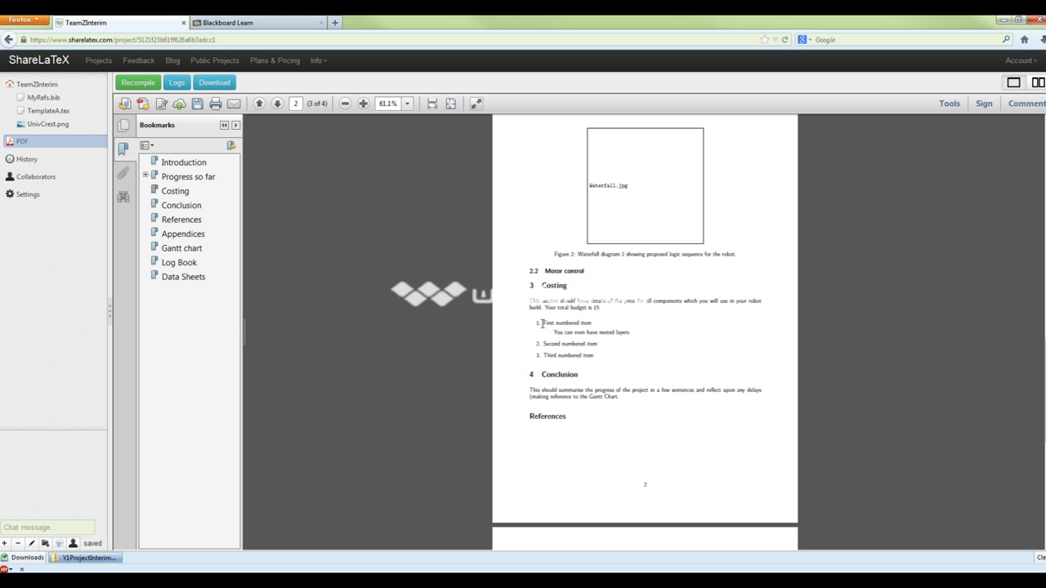
{"action": "left_click_drag", "start_coordinate": [553, 324], "coordinate": [537, 357]}
{"action": "left_click", "coordinate": [614, 345]}
{"action": "left_click", "coordinate": [611, 357]}
Back in TemplateA.tex, review the Third numbered item and \end{enumerate} lines.
{"action": "left_click", "coordinate": [58, 111]}
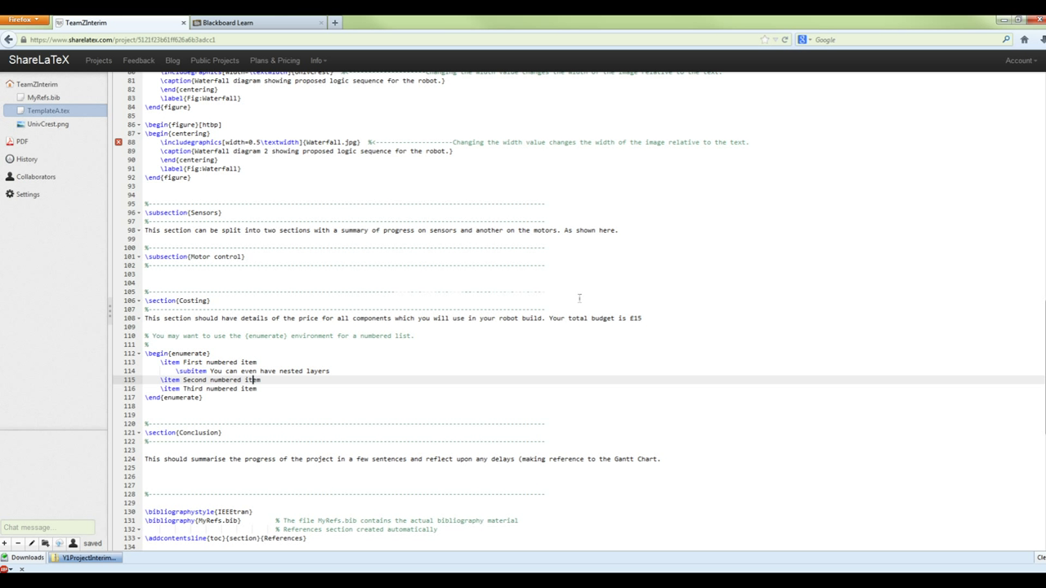
{"action": "left_click", "coordinate": [272, 391]}
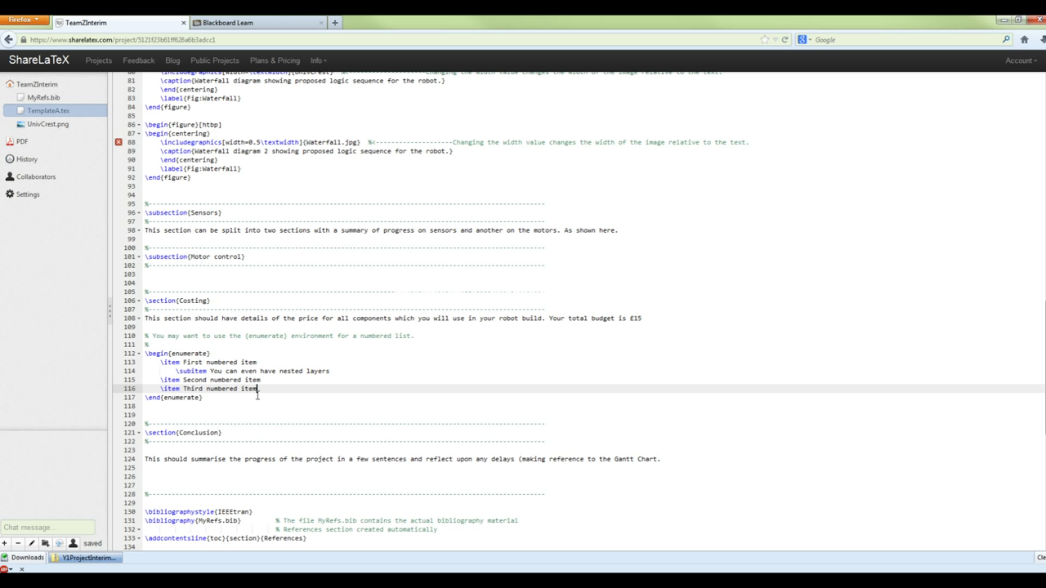
{"action": "left_click", "coordinate": [187, 353]}
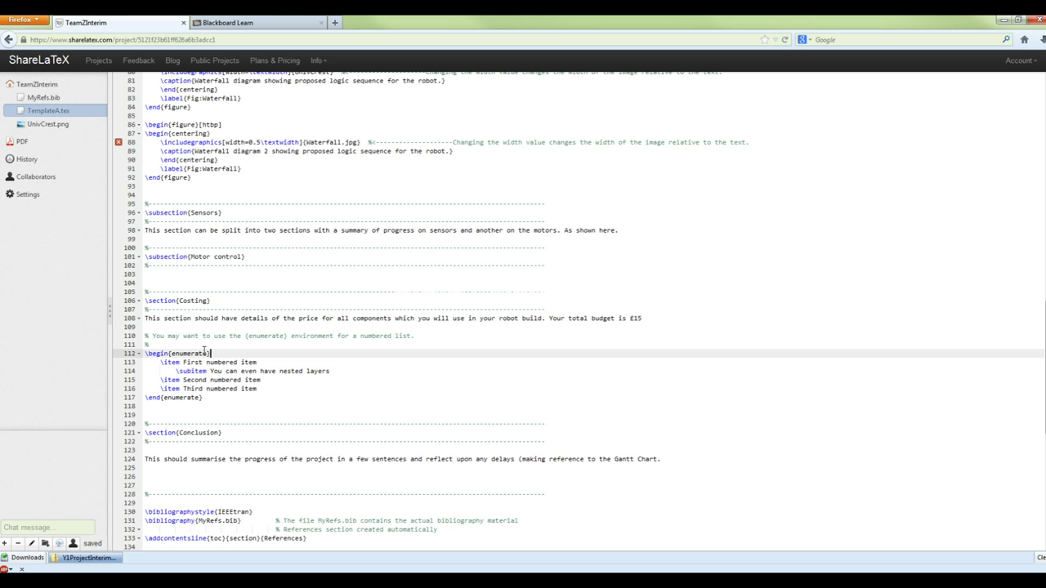
{"action": "left_click_drag", "start_coordinate": [211, 353], "coordinate": [137, 353]}
{"action": "left_click_drag", "start_coordinate": [214, 398], "coordinate": [145, 389]}
{"action": "left_click", "coordinate": [152, 398]}
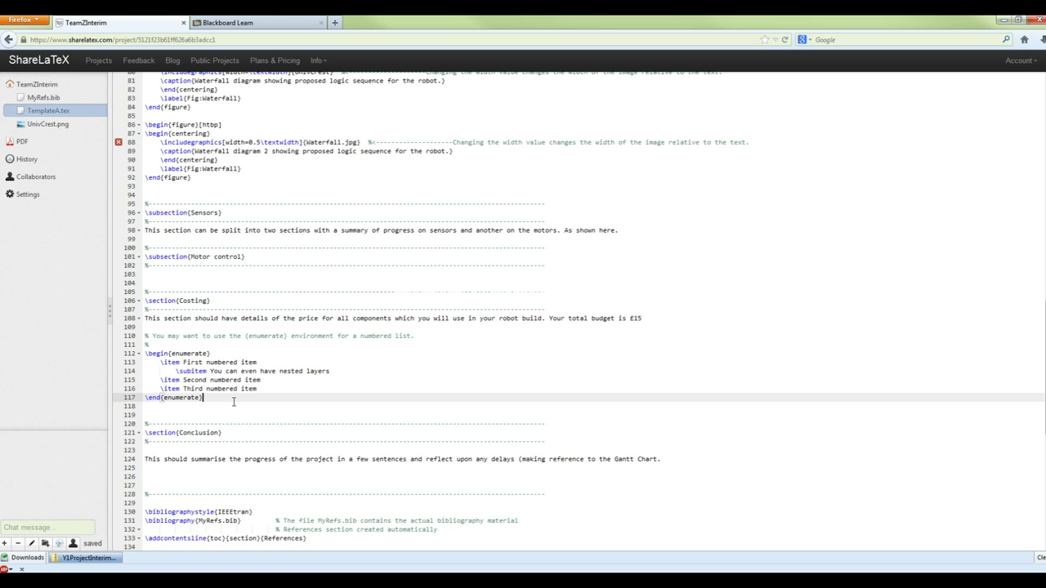
{"action": "left_click", "coordinate": [283, 391]}
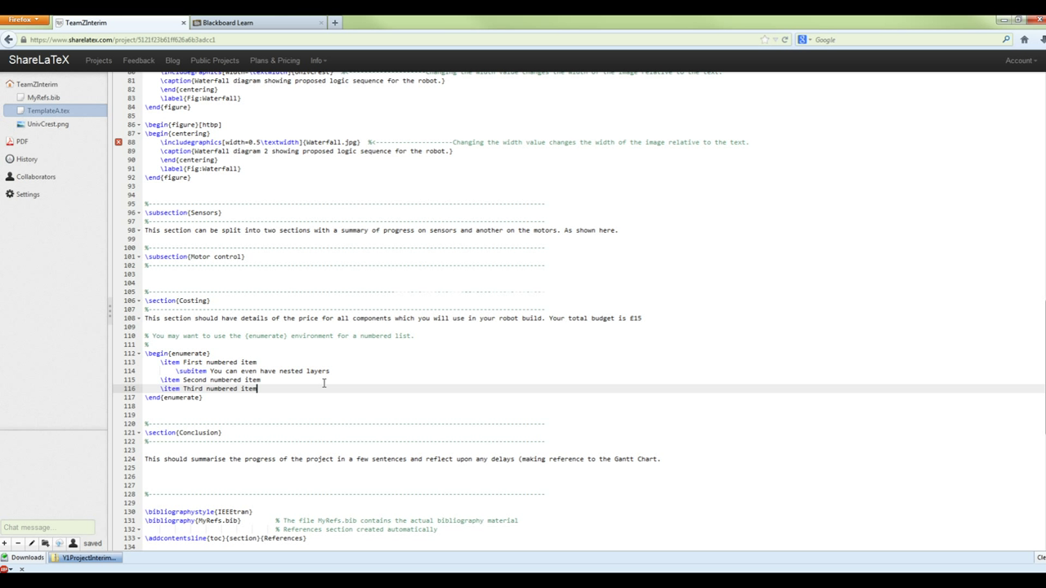
{"action": "left_click", "coordinate": [272, 397]}
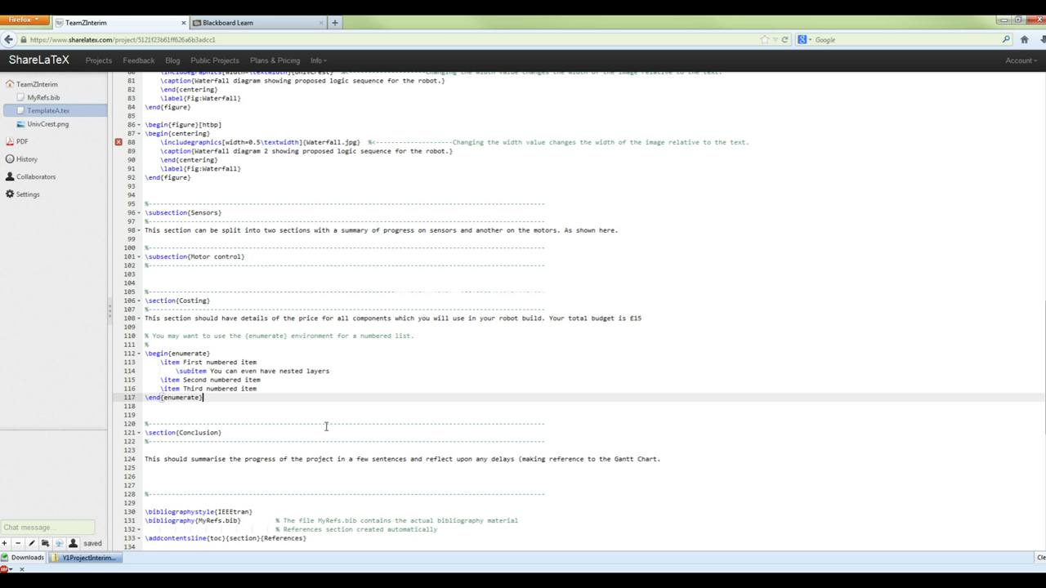
Place the caret at the end of the Conclusion's Gantt Chart sentence on line 124.
{"action": "scroll", "coordinate": [324, 426], "scroll_direction": "down", "scroll_amount": 1}
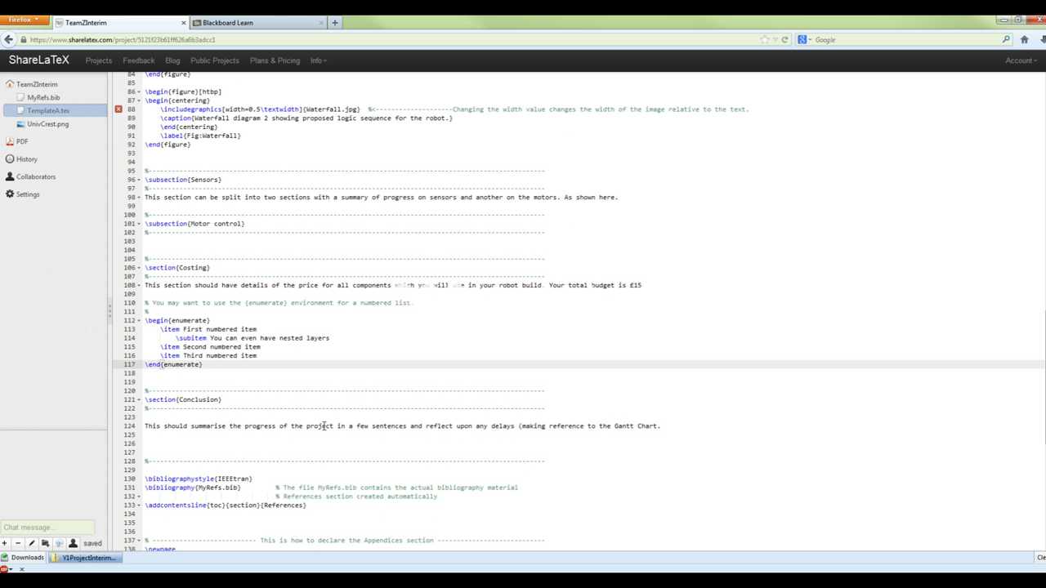
{"action": "scroll", "coordinate": [325, 426], "scroll_direction": "down", "scroll_amount": 1}
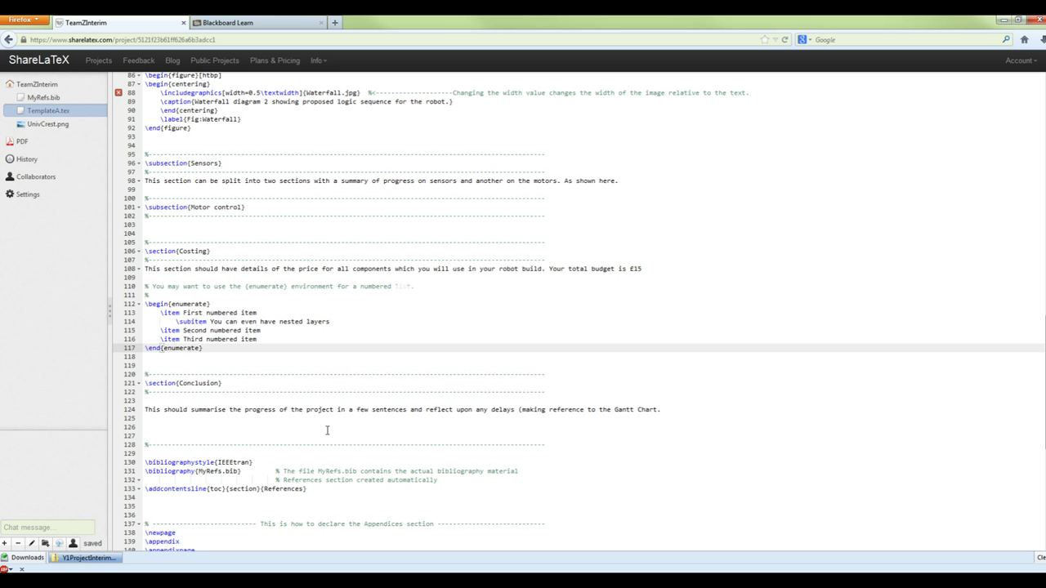
{"action": "scroll", "coordinate": [318, 425], "scroll_direction": "down", "scroll_amount": 1}
{"action": "scroll", "coordinate": [322, 425], "scroll_direction": "down", "scroll_amount": 1}
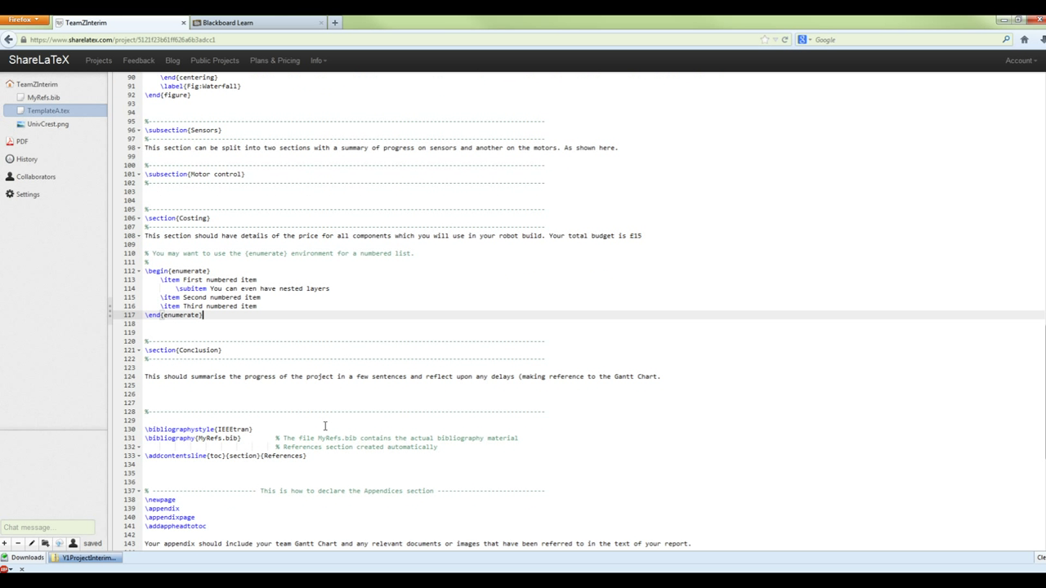
{"action": "left_click", "coordinate": [256, 350]}
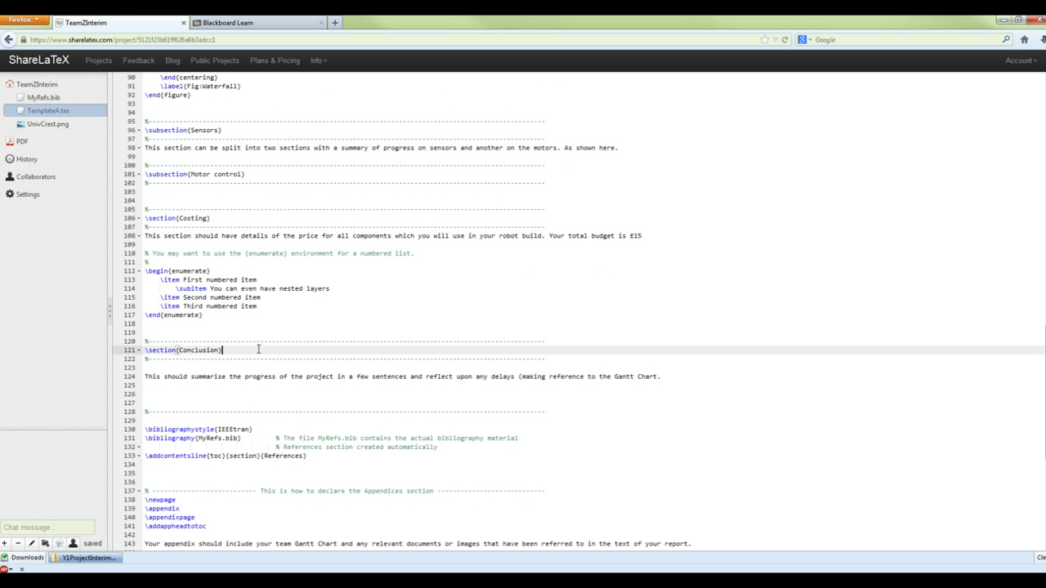
{"action": "left_click", "coordinate": [232, 377]}
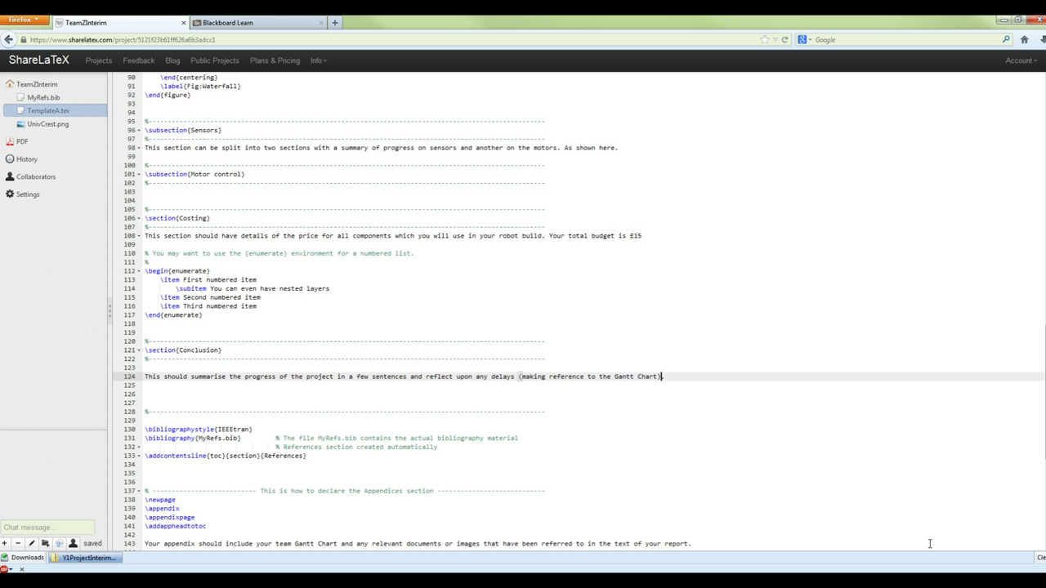
{"action": "left_click", "coordinate": [658, 420]}
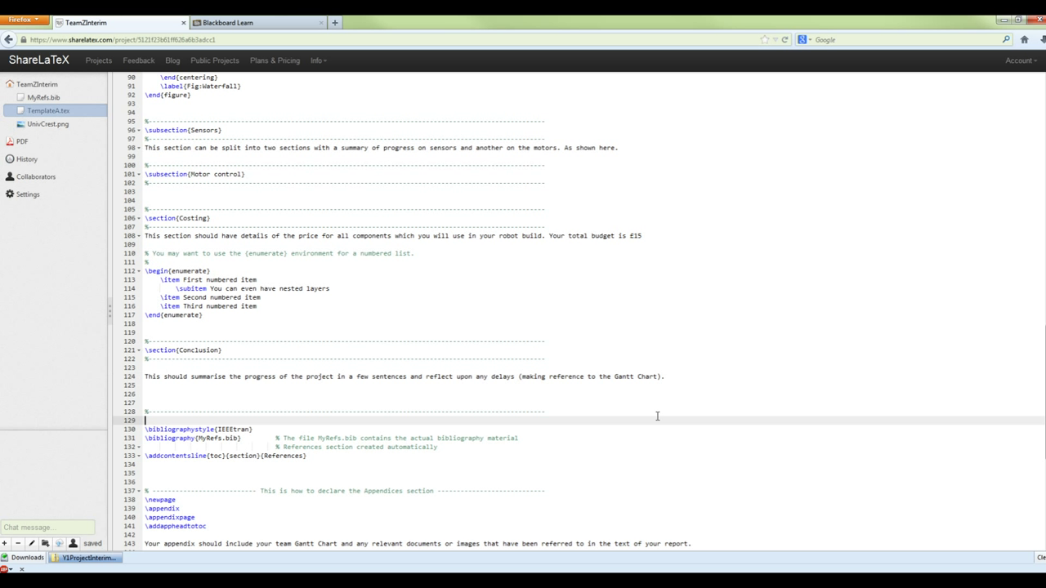
{"action": "left_click", "coordinate": [229, 395]}
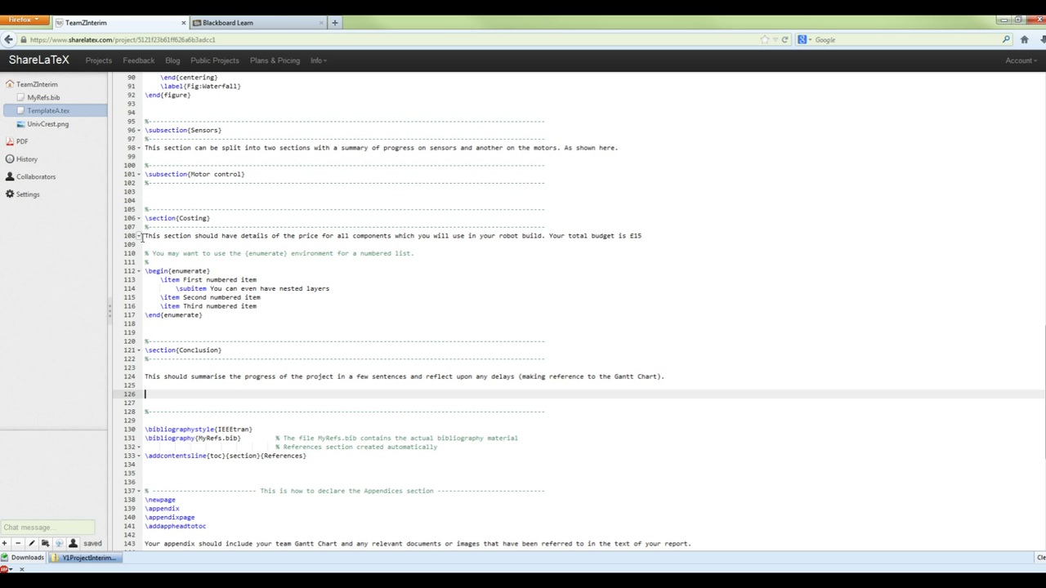
{"action": "left_click_drag", "start_coordinate": [145, 236], "coordinate": [640, 236]}
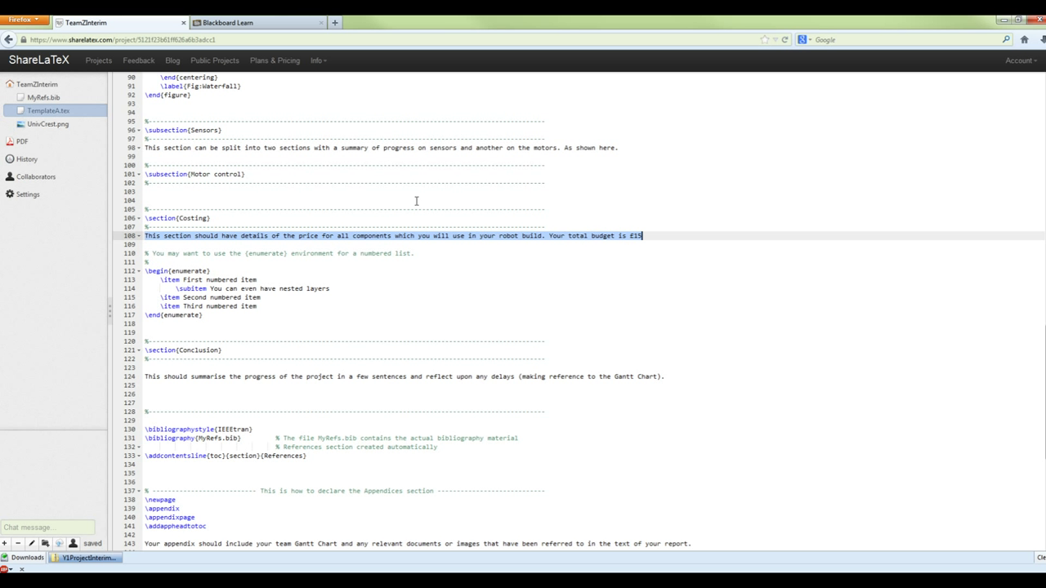
{"action": "left_click_drag", "start_coordinate": [151, 218], "coordinate": [544, 231]}
{"action": "left_click", "coordinate": [258, 245]}
{"action": "left_click", "coordinate": [545, 229]}
{"action": "left_click", "coordinate": [567, 298]}
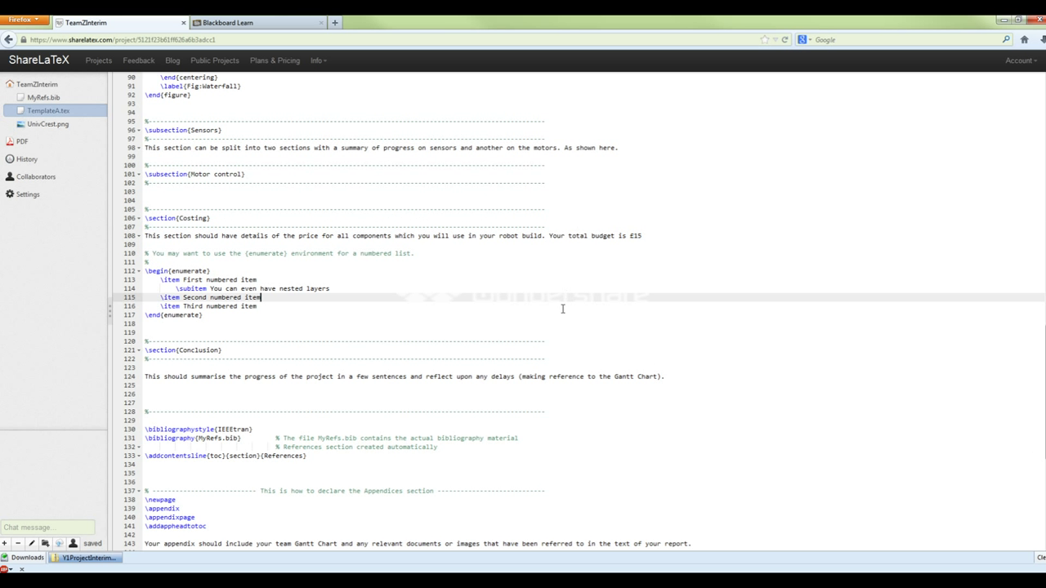
{"action": "scroll", "coordinate": [513, 385], "scroll_direction": "down", "scroll_amount": 5}
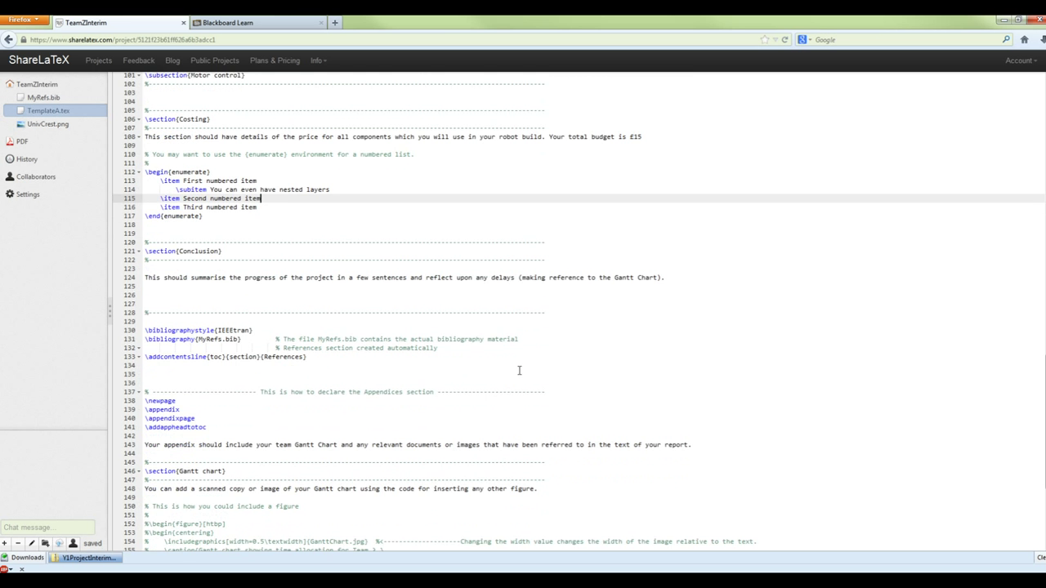
{"action": "scroll", "coordinate": [520, 371], "scroll_direction": "up", "scroll_amount": 3}
{"action": "left_click", "coordinate": [359, 335]}
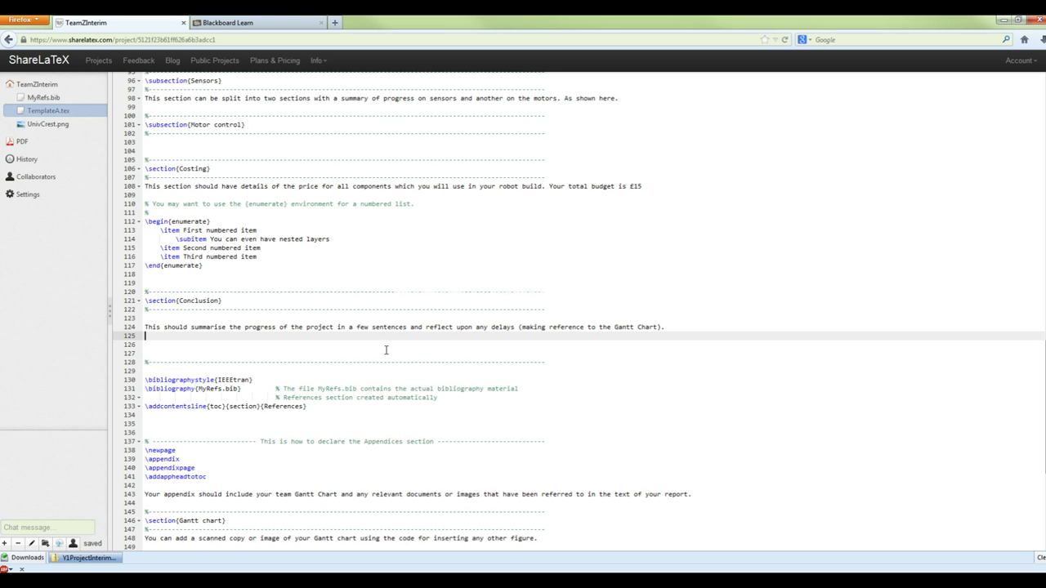
{"action": "left_click", "coordinate": [243, 362]}
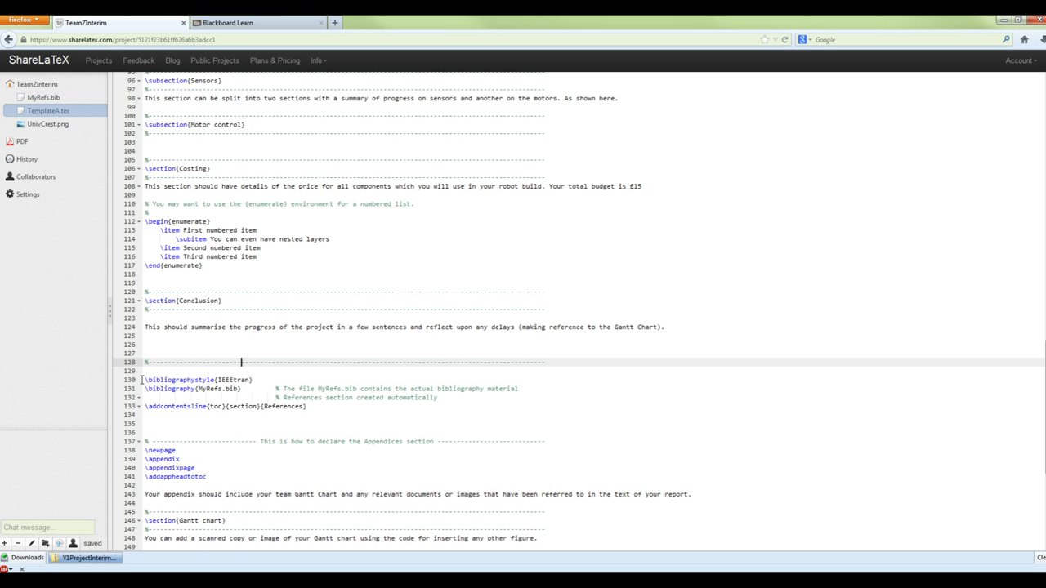
{"action": "left_click_drag", "start_coordinate": [146, 380], "coordinate": [254, 380]}
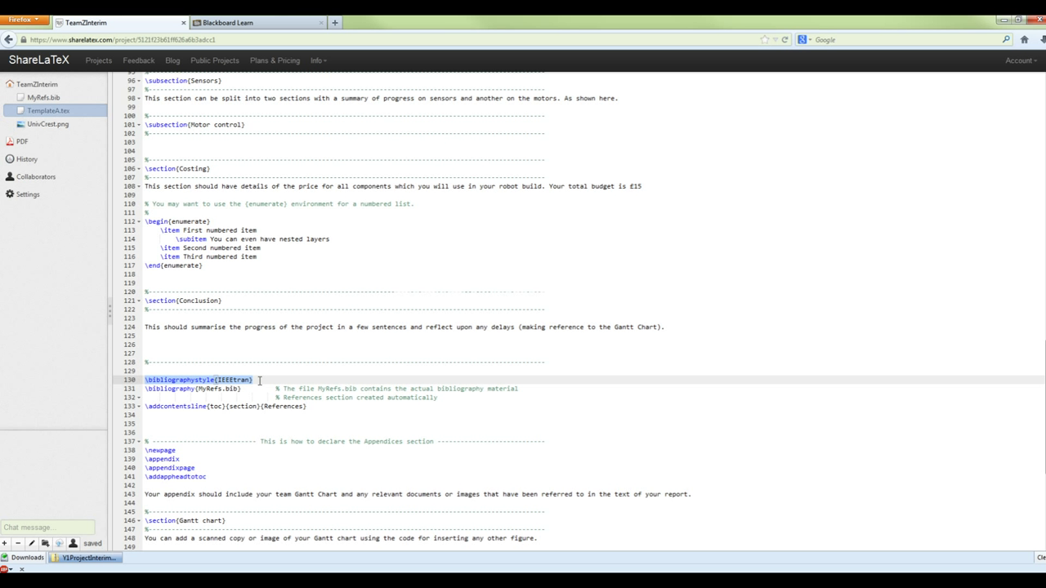
{"action": "left_click", "coordinate": [260, 380]}
{"action": "left_click", "coordinate": [259, 364]}
{"action": "left_click", "coordinate": [257, 379]}
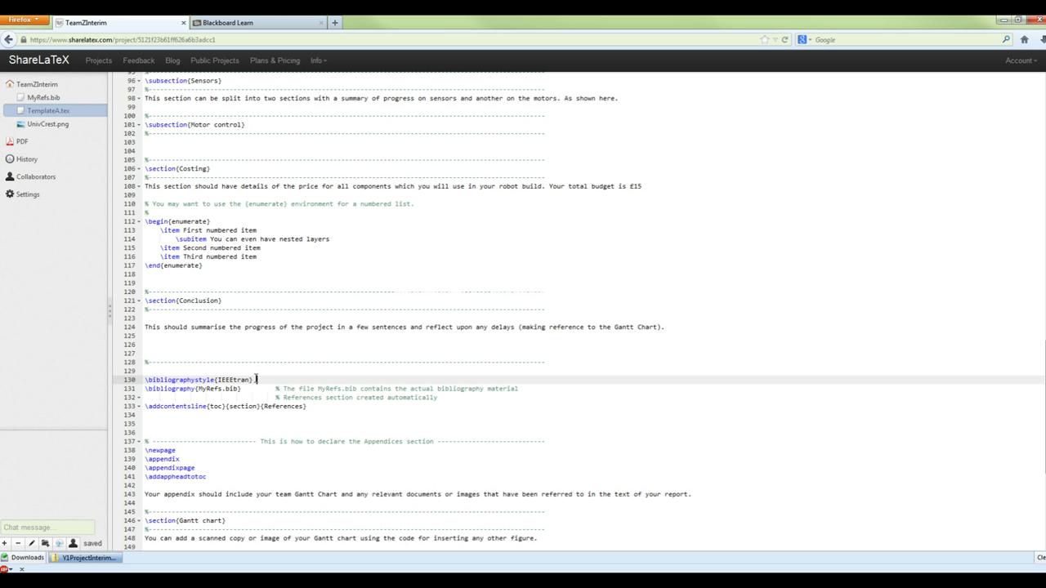
{"action": "left_click_drag", "start_coordinate": [256, 379], "coordinate": [146, 380]}
{"action": "left_click", "coordinate": [176, 353]}
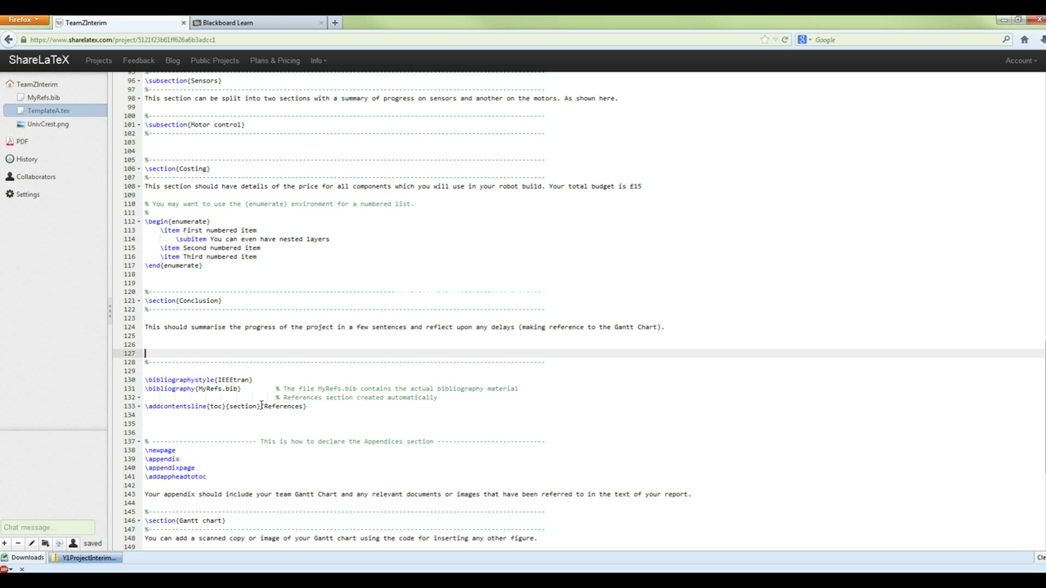
In TemplateA.tex, highlight the IEEEtran bibliography style and the \bibliography line naming MyRefs.bib.
{"action": "left_click_drag", "start_coordinate": [251, 380], "coordinate": [219, 380]}
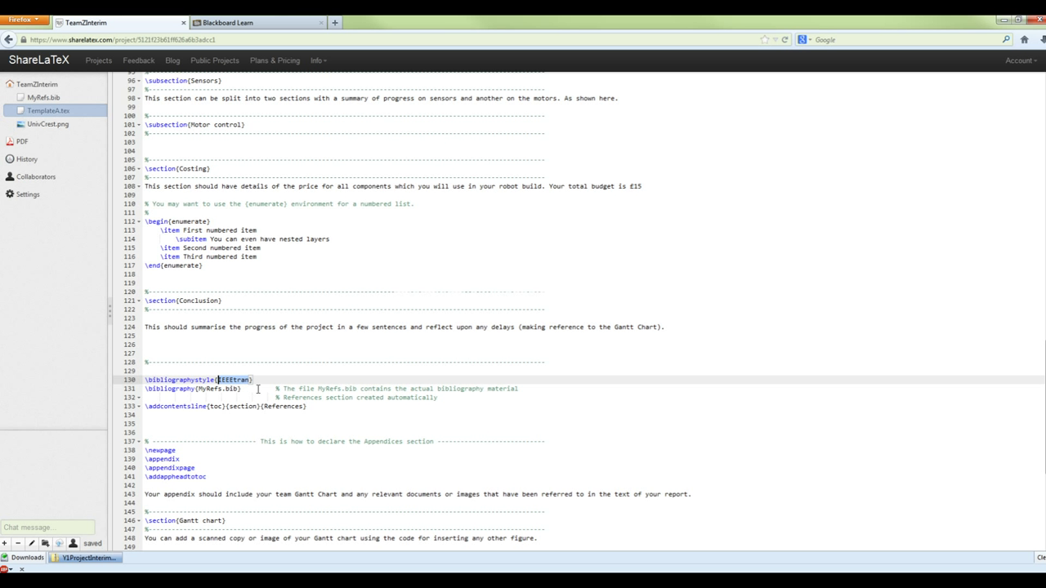
{"action": "left_click", "coordinate": [260, 388]}
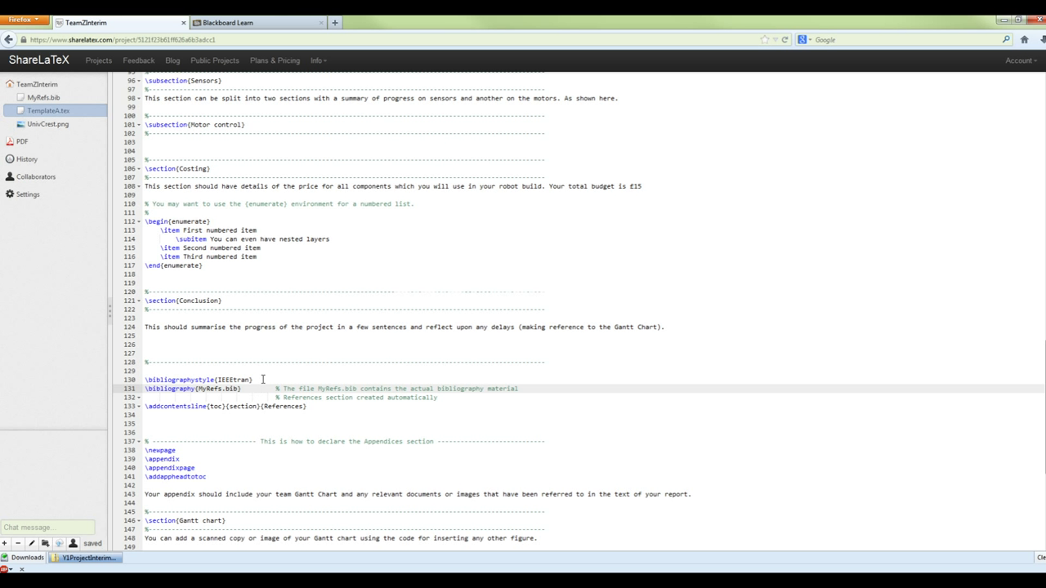
{"action": "left_click", "coordinate": [164, 397]}
{"action": "left_click_drag", "start_coordinate": [147, 389], "coordinate": [245, 389]}
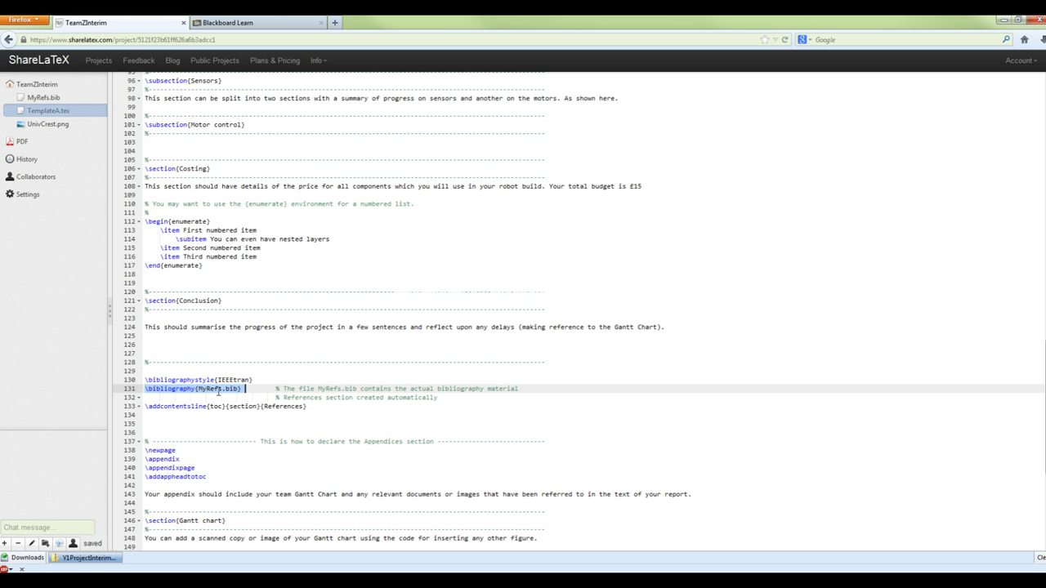
{"action": "left_click", "coordinate": [229, 389]}
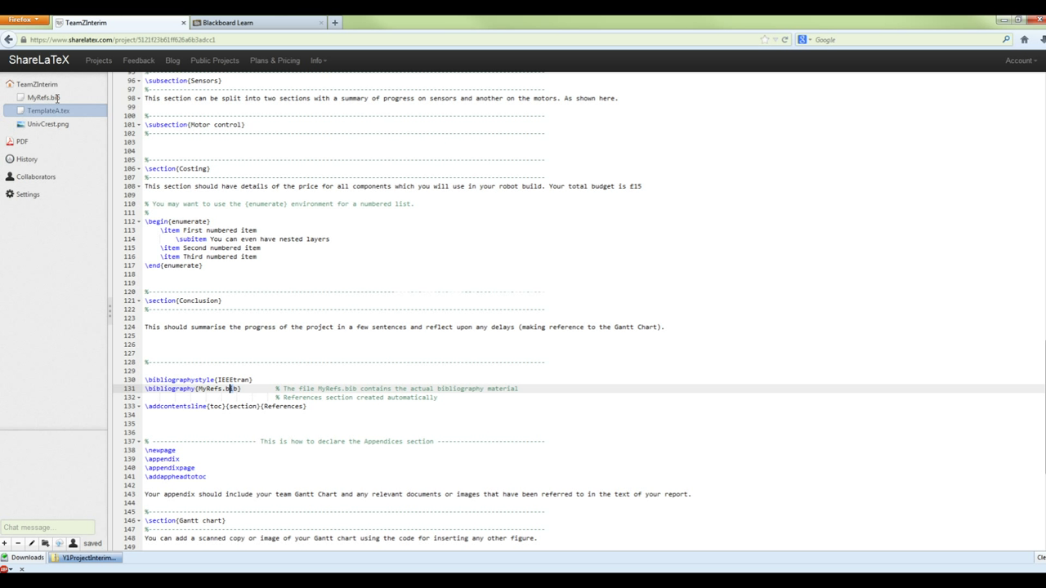
Highlight the line adding References to the contents, then open MyRefs.bib.
{"action": "left_click", "coordinate": [357, 412]}
{"action": "left_click", "coordinate": [257, 390]}
{"action": "triple_click", "coordinate": [257, 407]}
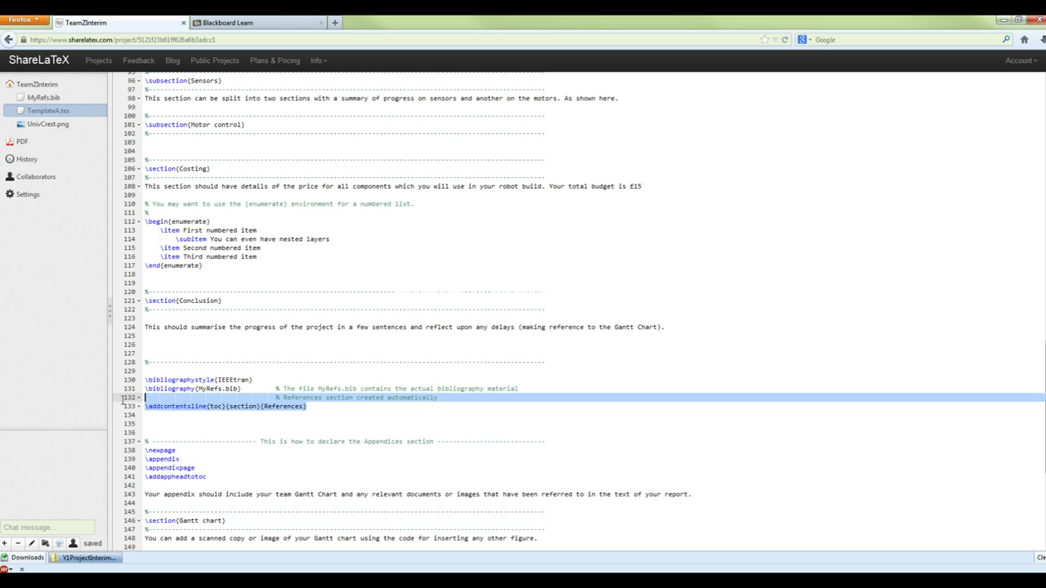
{"action": "left_click", "coordinate": [239, 429]}
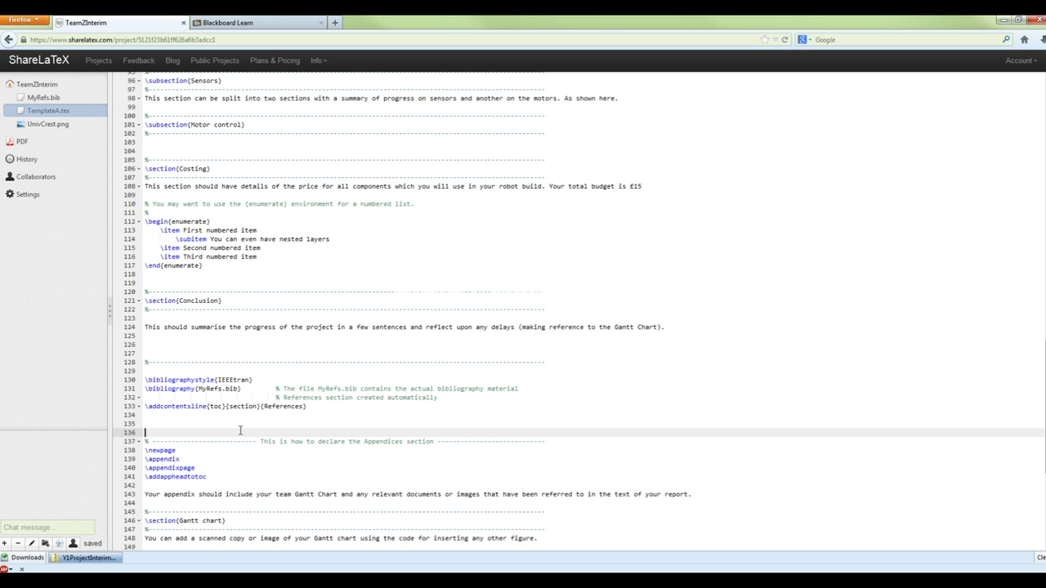
{"action": "scroll", "coordinate": [239, 429], "scroll_direction": "down", "scroll_amount": 1}
{"action": "scroll", "coordinate": [240, 429], "scroll_direction": "up", "scroll_amount": 1}
{"action": "left_click", "coordinate": [43, 97]}
{"action": "scroll", "coordinate": [311, 240], "scroll_direction": "up", "scroll_amount": 20}
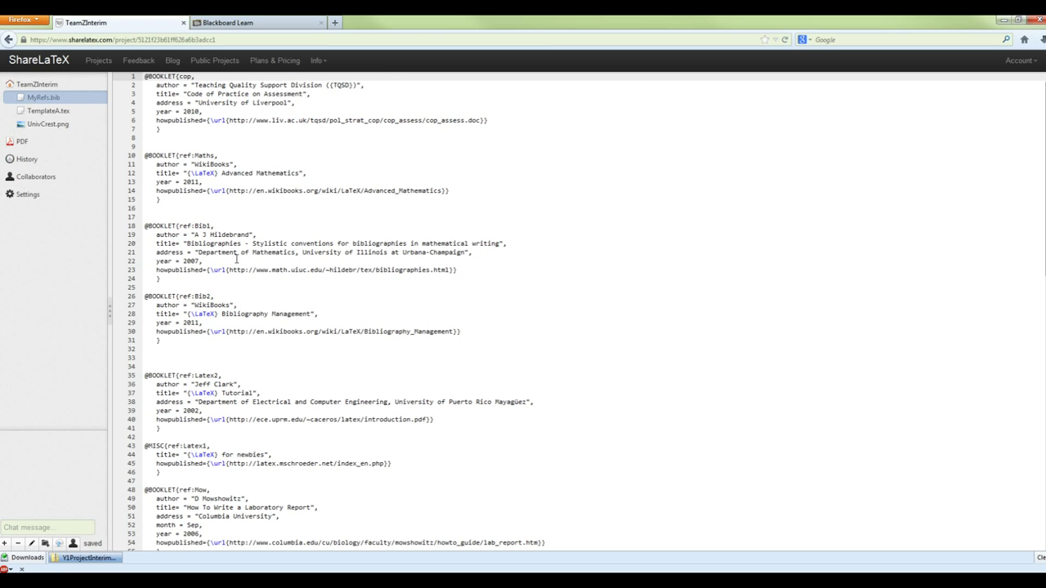
{"action": "scroll", "coordinate": [237, 259], "scroll_direction": "down", "scroll_amount": 5}
{"action": "scroll", "coordinate": [237, 259], "scroll_direction": "down", "scroll_amount": 15}
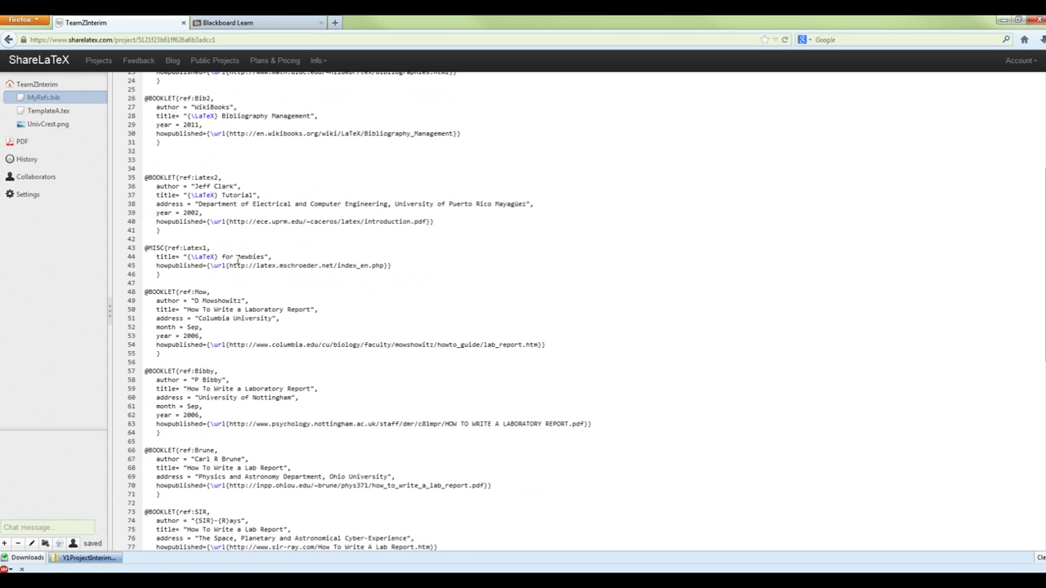
{"action": "scroll", "coordinate": [240, 258], "scroll_direction": "down", "scroll_amount": 7}
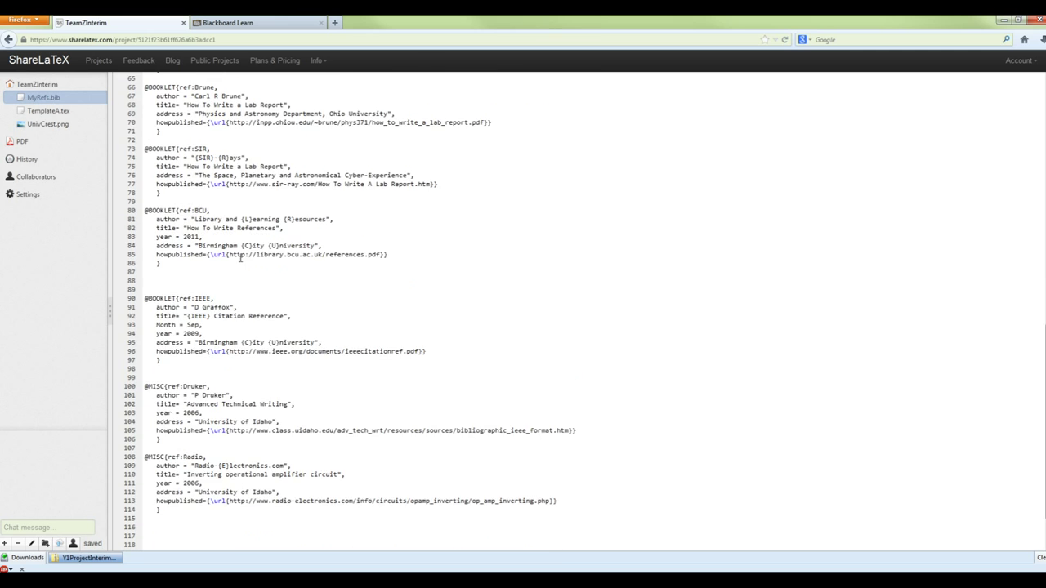
{"action": "scroll", "coordinate": [242, 255], "scroll_direction": "up", "scroll_amount": 16}
{"action": "scroll", "coordinate": [243, 256], "scroll_direction": "up", "scroll_amount": 8}
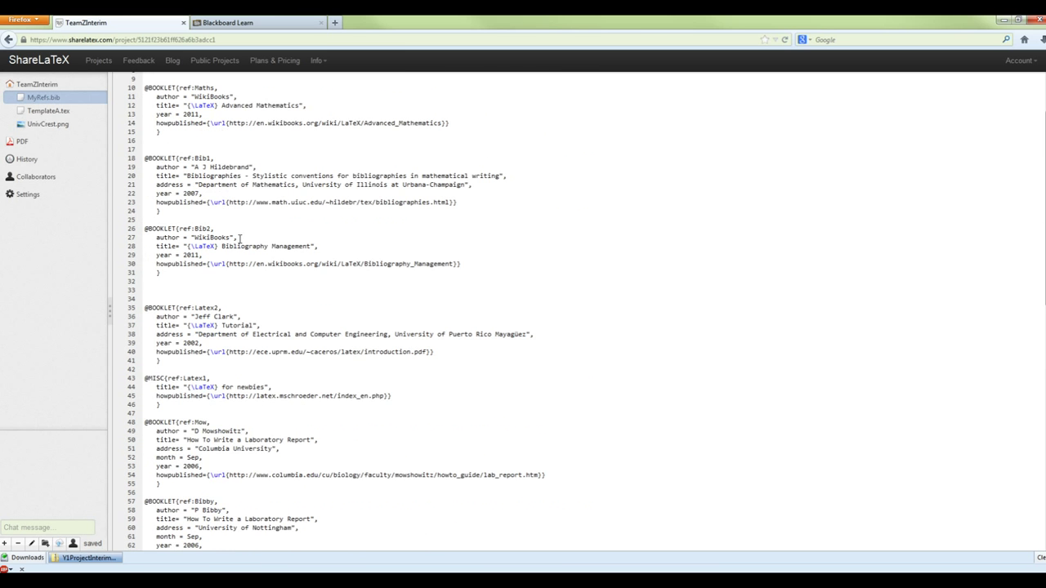
{"action": "left_click", "coordinate": [233, 191]}
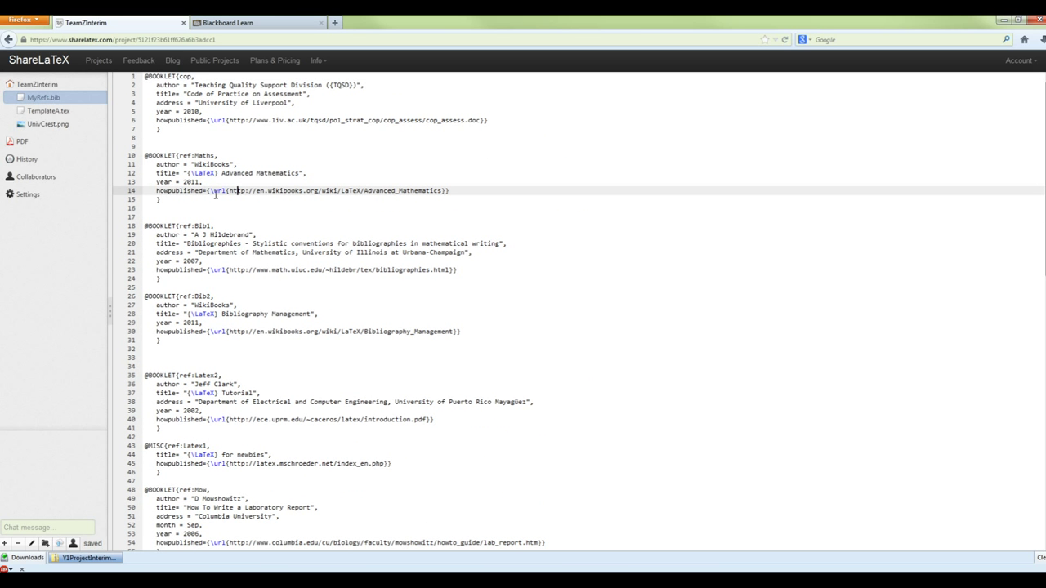
{"action": "left_click_drag", "start_coordinate": [441, 191], "coordinate": [209, 193]}
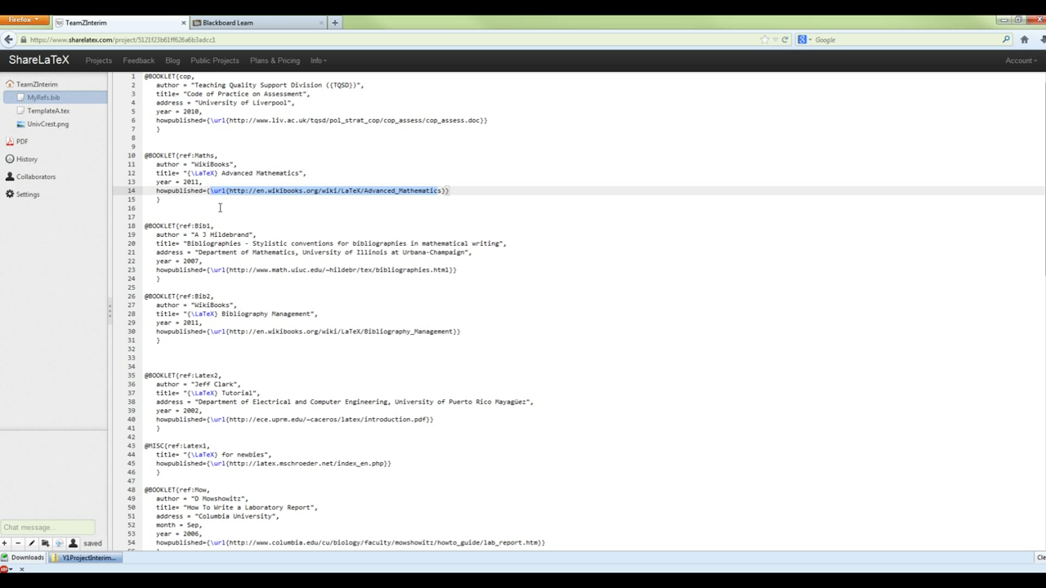
{"action": "left_click", "coordinate": [225, 208]}
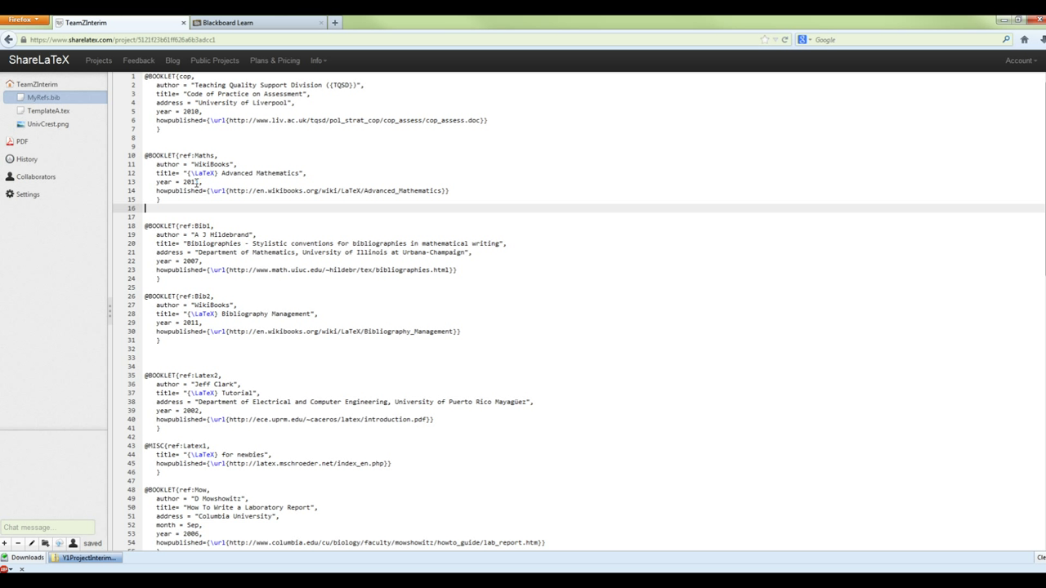
{"action": "left_click", "coordinate": [203, 181]}
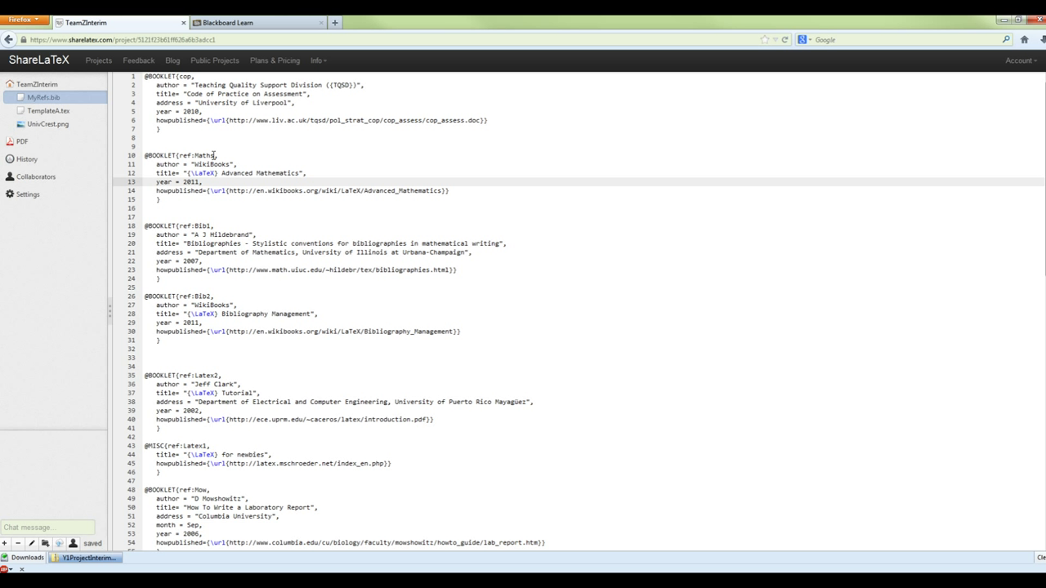
{"action": "left_click_drag", "start_coordinate": [215, 155], "coordinate": [178, 155]}
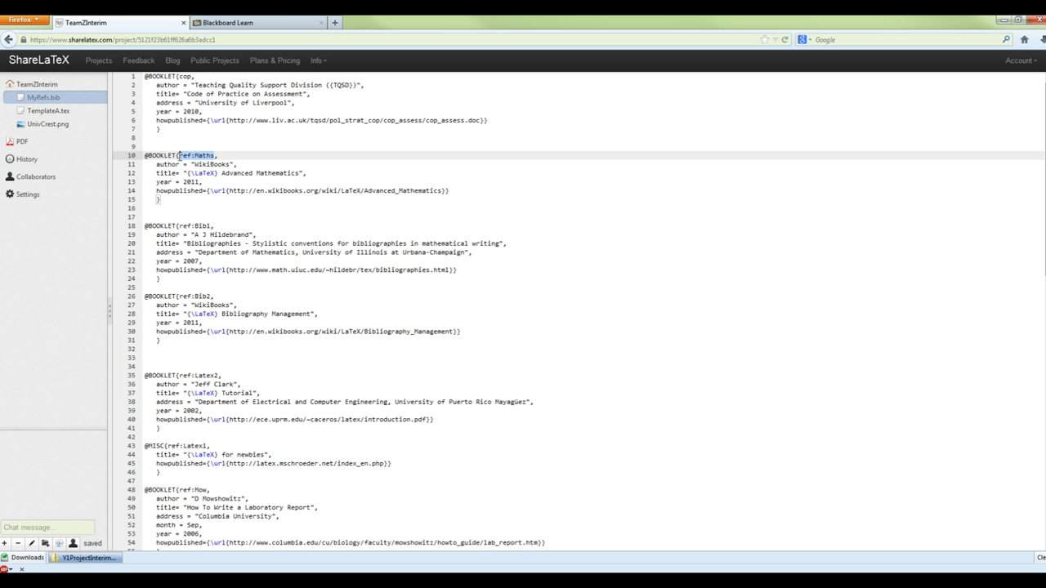
{"action": "left_click", "coordinate": [268, 157]}
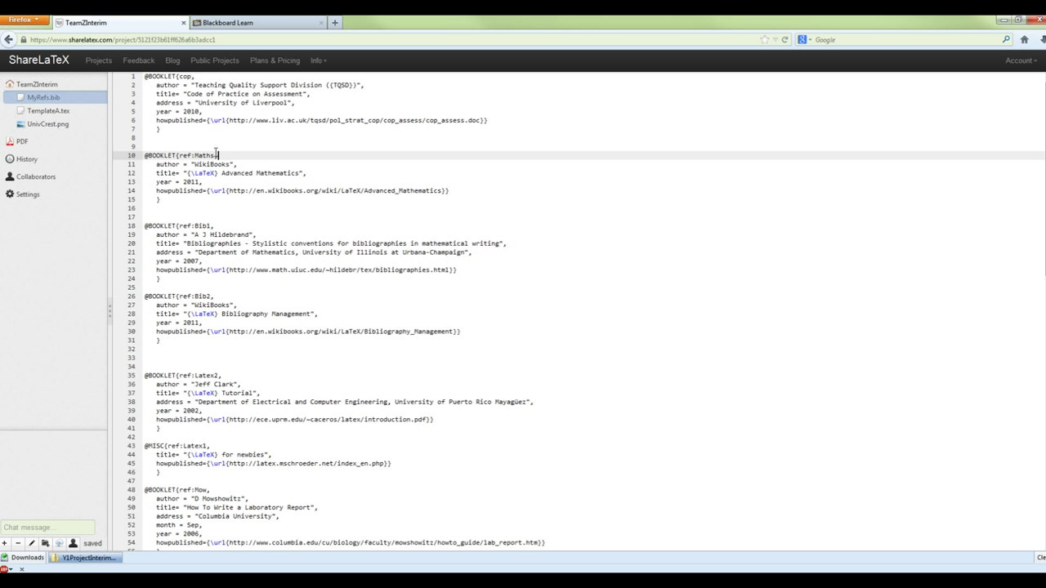
{"action": "left_click", "coordinate": [193, 131]}
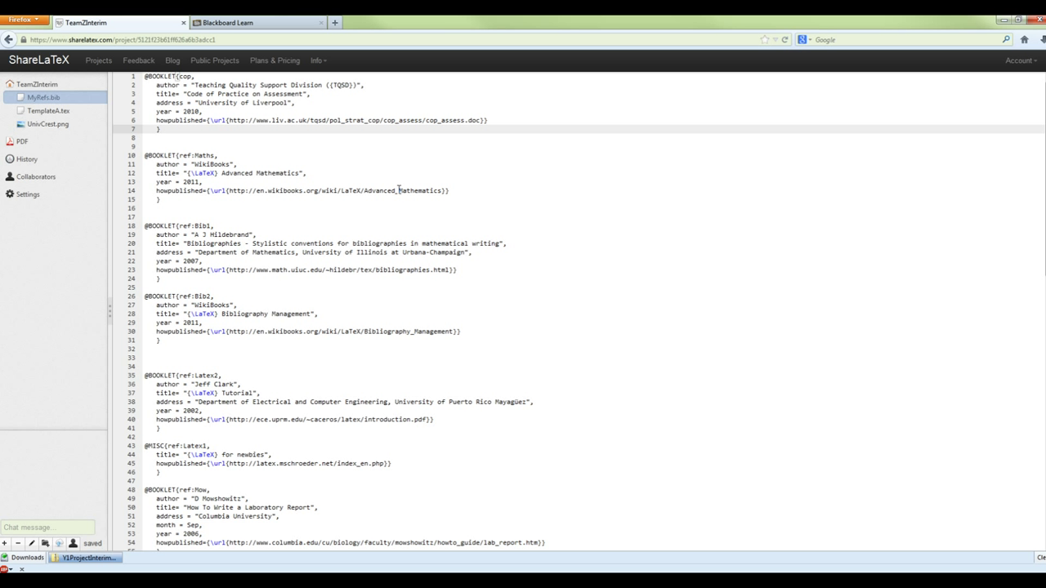
{"action": "left_click", "coordinate": [351, 121]}
{"action": "left_click", "coordinate": [364, 112]}
{"action": "left_click", "coordinate": [248, 96]}
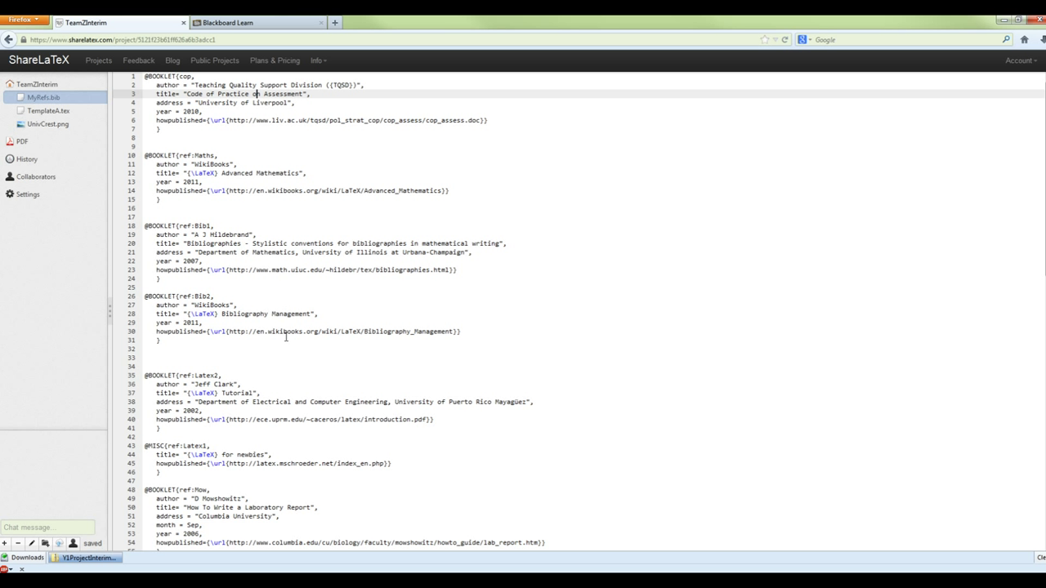
{"action": "left_click", "coordinate": [198, 295]}
{"action": "left_click_drag", "start_coordinate": [200, 296], "coordinate": [212, 297]}
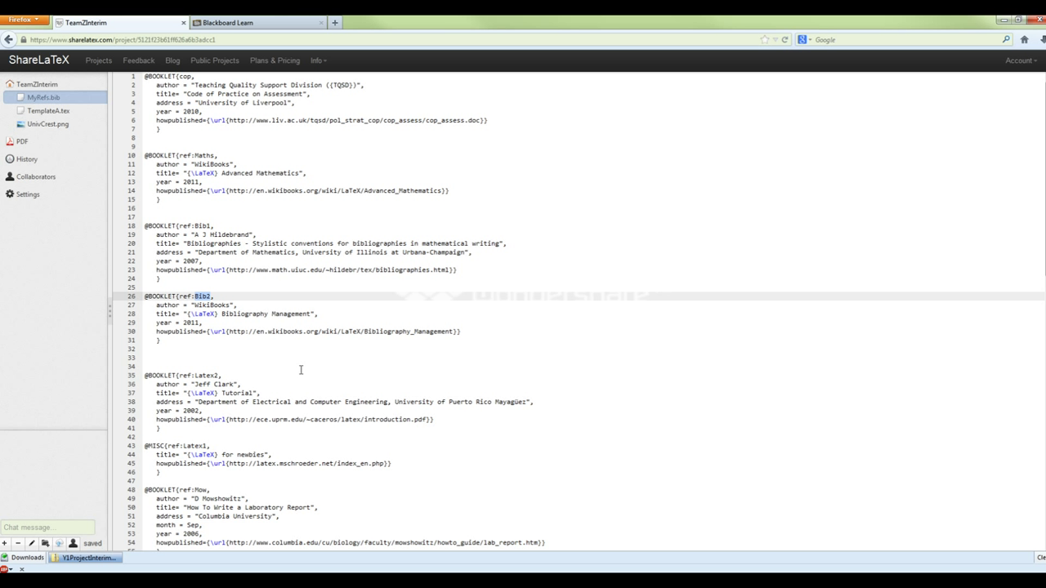
After the Progress so far paragraph in TemplateA.tex, add 'This is a reference to something\cite{Bib2}.' and compile the PDF.
{"action": "left_click", "coordinate": [59, 110]}
{"action": "scroll", "coordinate": [286, 315], "scroll_direction": "up", "scroll_amount": 5}
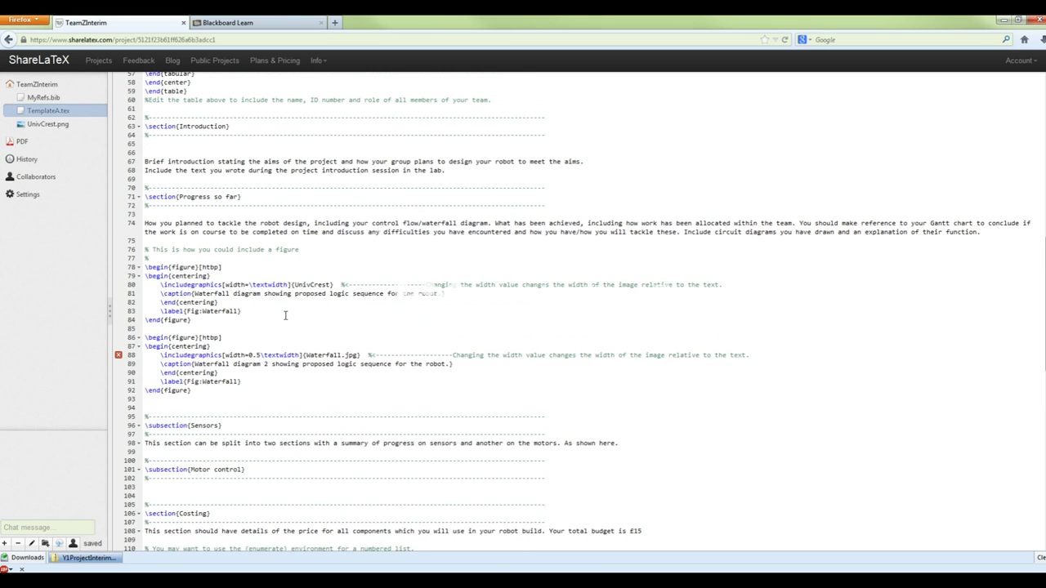
{"action": "scroll", "coordinate": [286, 316], "scroll_direction": "up", "scroll_amount": 3}
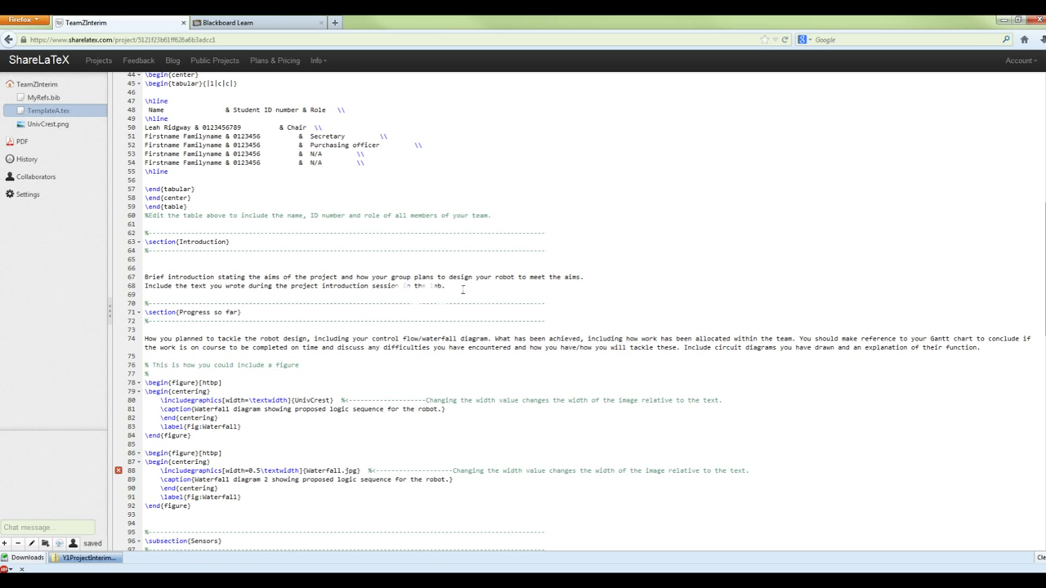
{"action": "left_click", "coordinate": [1002, 351]}
{"action": "key", "text": "Return"}
{"action": "key", "text": "Return"}
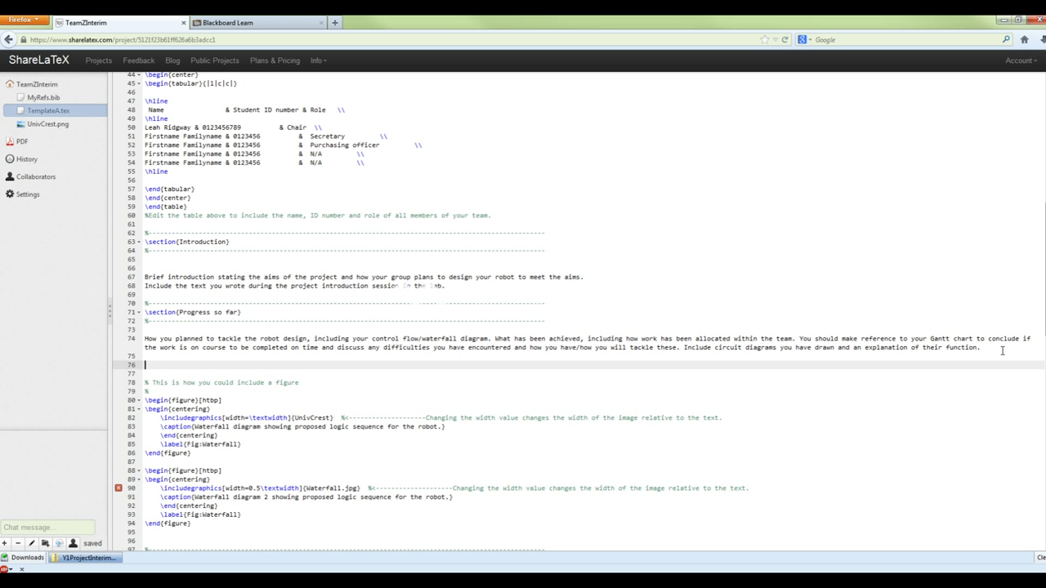
{"action": "type", "text": "This is a reference to something"}
{"action": "type", "text": "\\cite"}
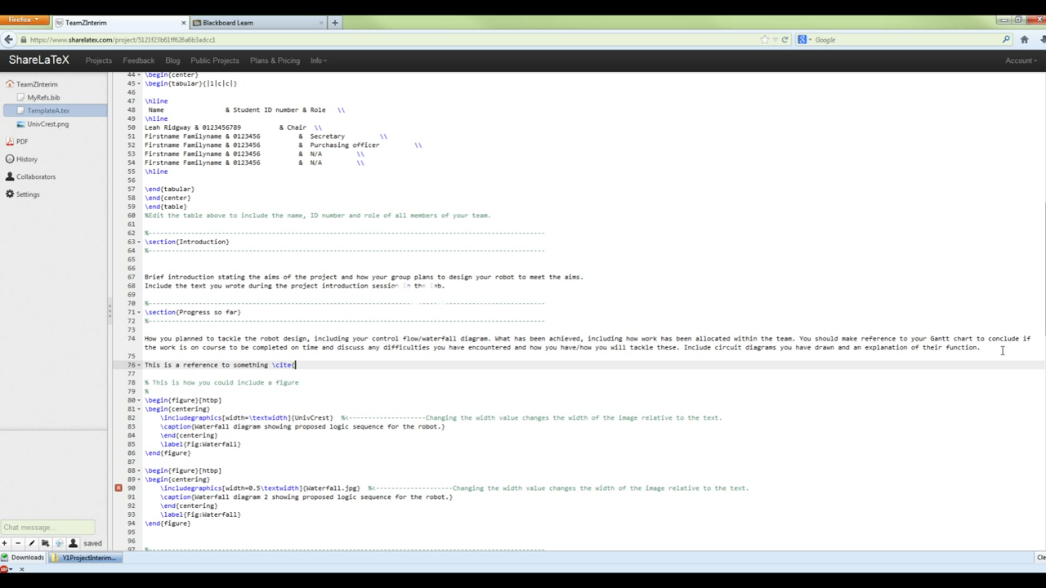
{"action": "type", "text": "{Bib2}."}
{"action": "left_click", "coordinate": [22, 141]}
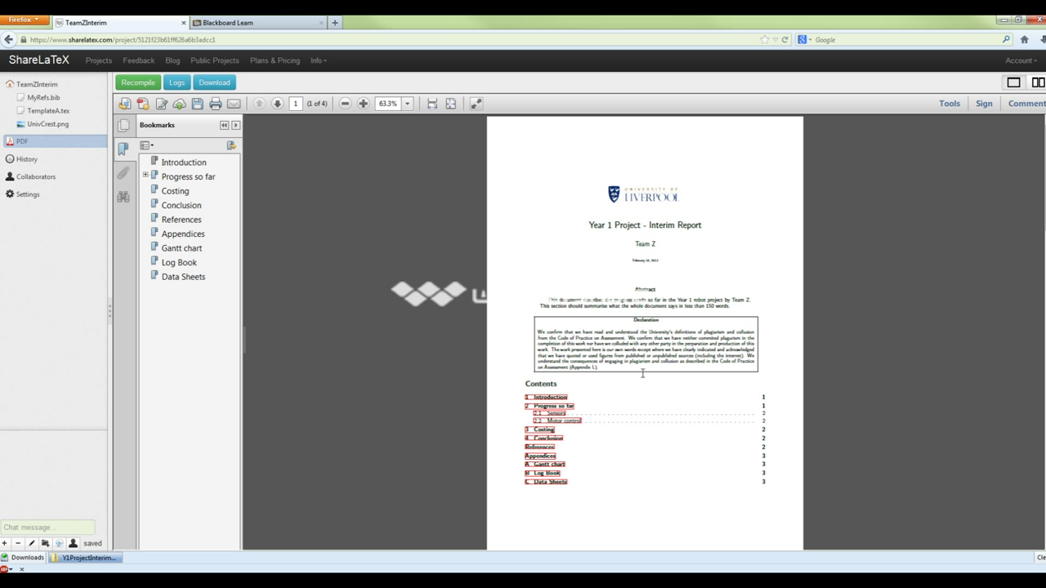
Check the citing sentence in the PDF, recompile, and confirm the citation still shows [?].
{"action": "scroll", "coordinate": [643, 374], "scroll_direction": "down", "scroll_amount": 5}
{"action": "scroll", "coordinate": [643, 372], "scroll_direction": "down", "scroll_amount": 5}
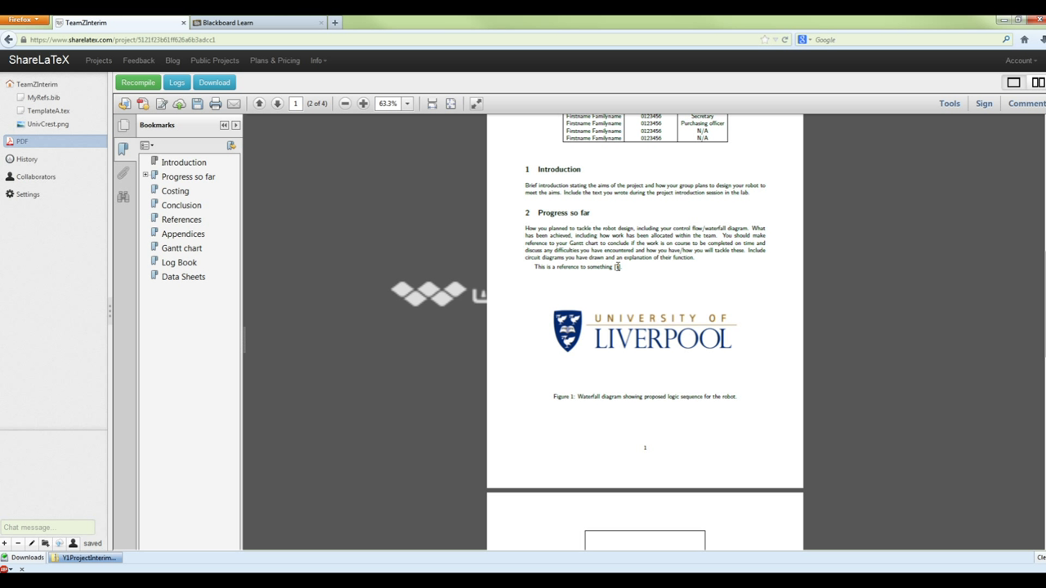
{"action": "triple_click", "coordinate": [619, 268]}
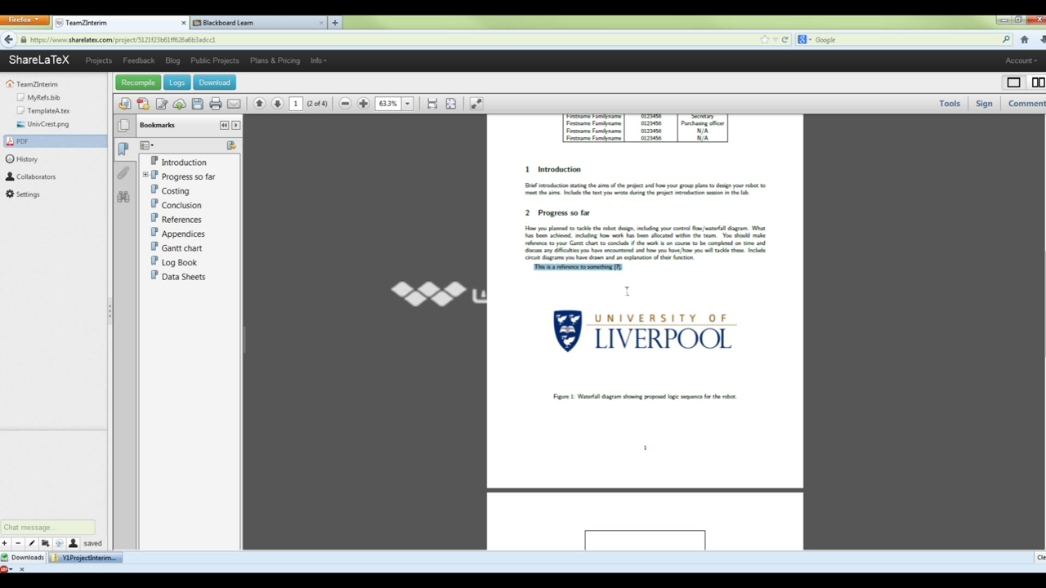
{"action": "left_click", "coordinate": [610, 258]}
{"action": "scroll", "coordinate": [651, 364], "scroll_direction": "down", "scroll_amount": 8}
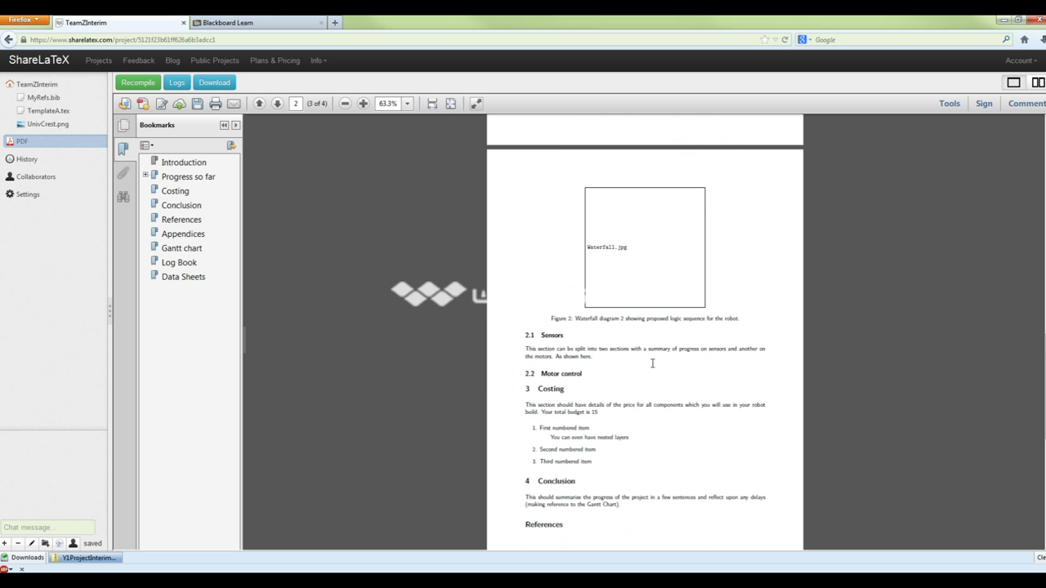
{"action": "scroll", "coordinate": [652, 367], "scroll_direction": "up", "scroll_amount": 3}
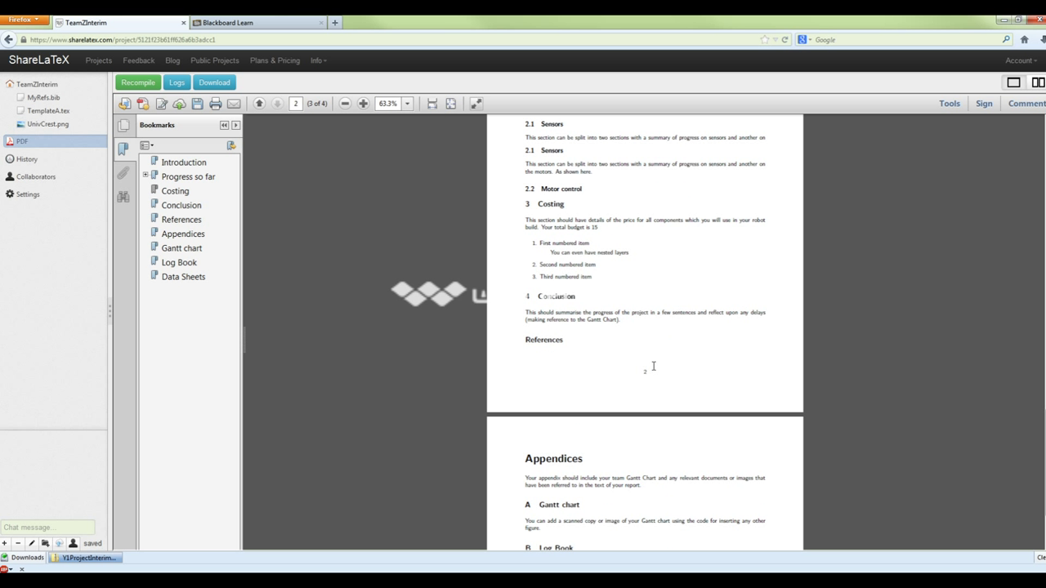
{"action": "scroll", "coordinate": [581, 346], "scroll_direction": "up", "scroll_amount": 10}
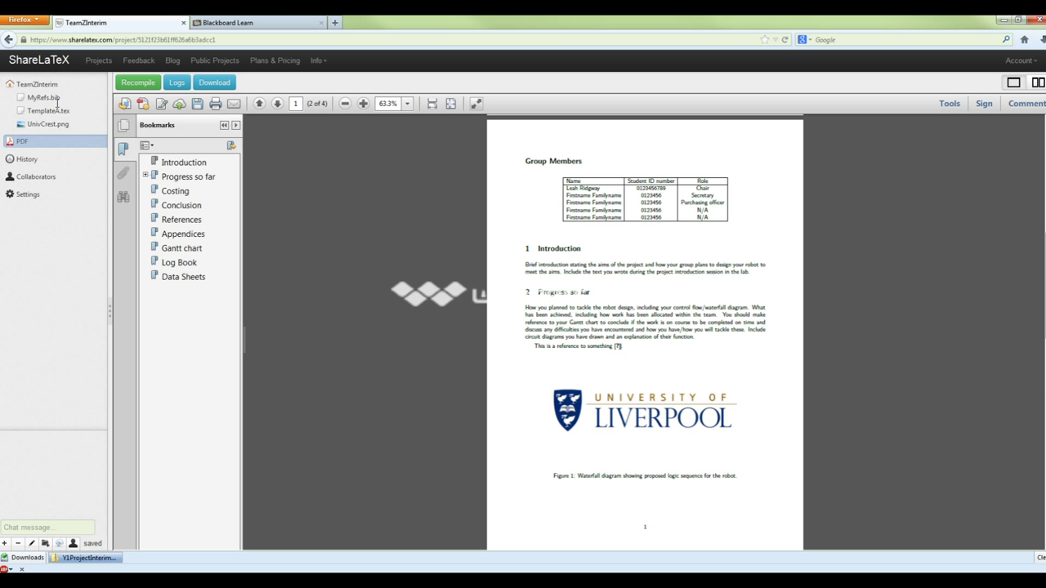
{"action": "left_click", "coordinate": [137, 83]}
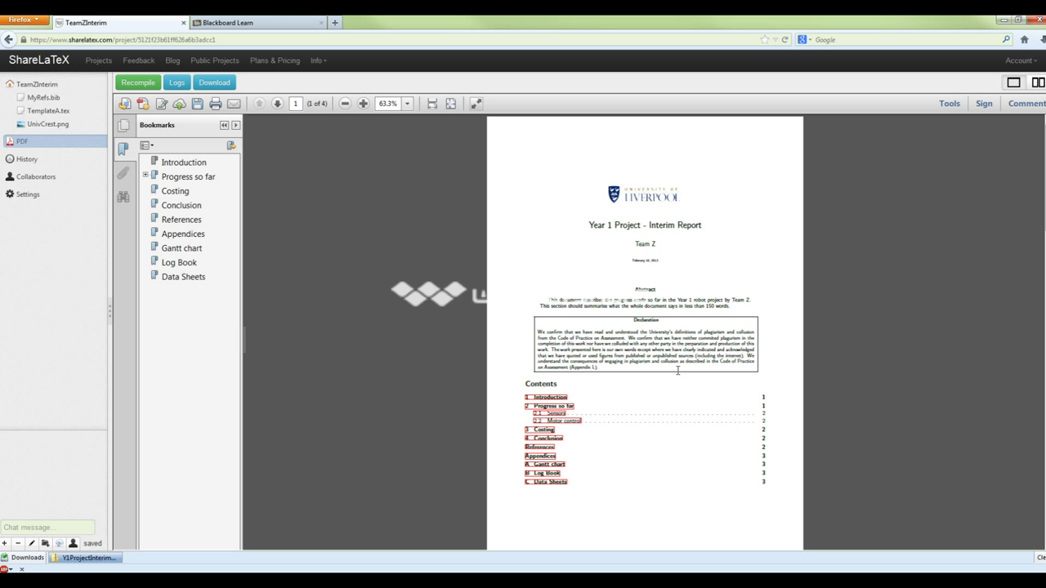
{"action": "scroll", "coordinate": [677, 372], "scroll_direction": "down", "scroll_amount": 8}
{"action": "scroll", "coordinate": [677, 372], "scroll_direction": "down", "scroll_amount": 2}
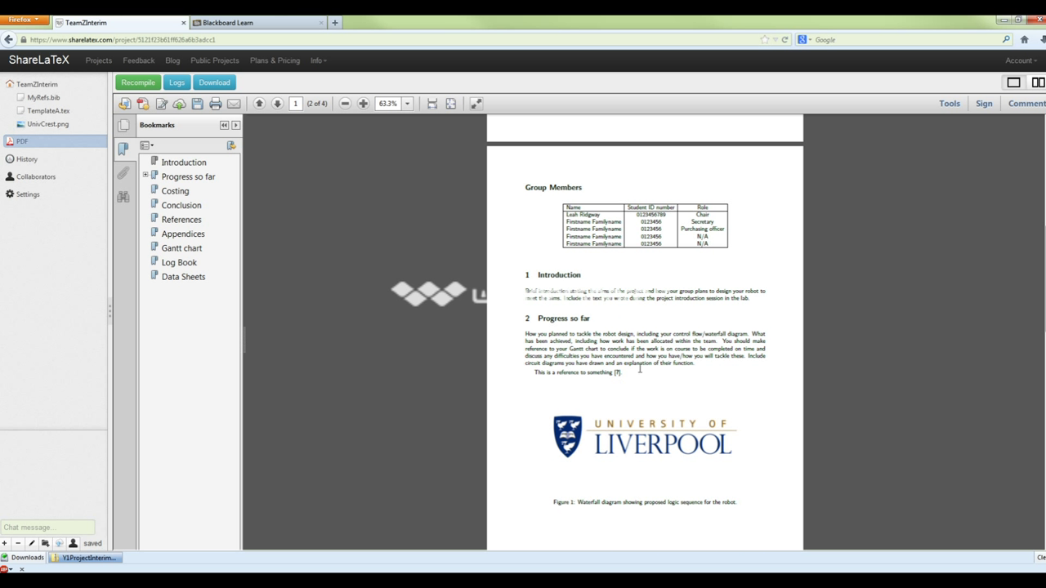
Return to TemplateA.tex and place the caret just before the citation on line 76.
{"action": "left_click", "coordinate": [55, 112]}
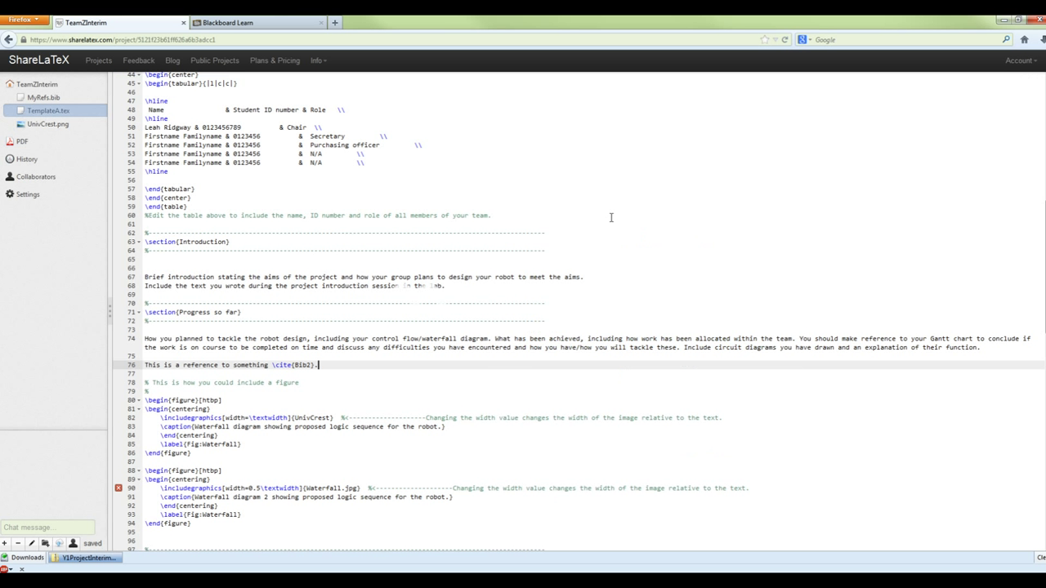
{"action": "left_click", "coordinate": [296, 365]}
{"action": "left_click", "coordinate": [269, 365]}
In a new Firefox tab, search Google for 'latex \cite'.
{"action": "double_click", "coordinate": [790, 20]}
{"action": "left_click", "coordinate": [919, 40]}
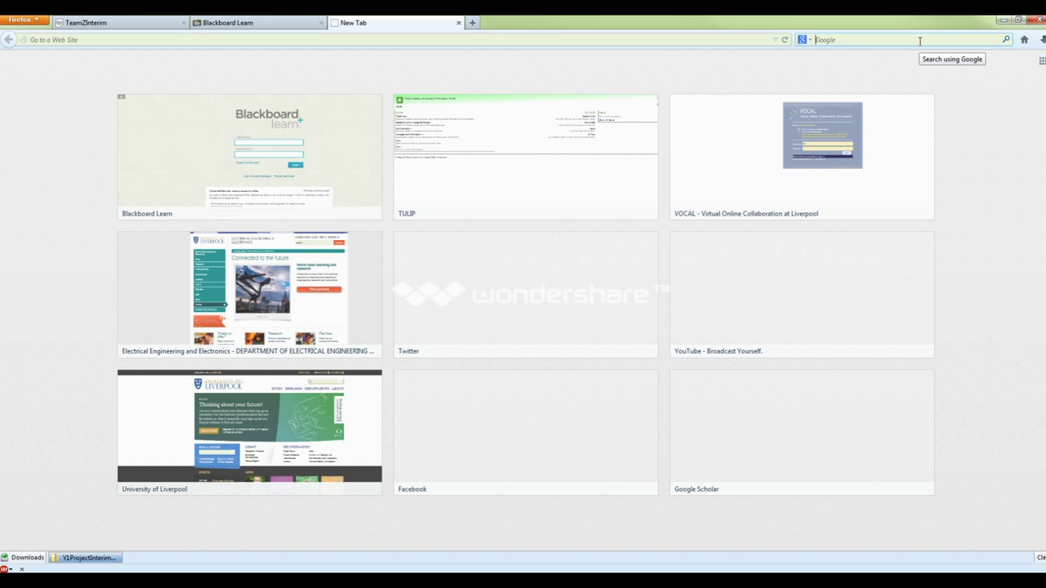
{"action": "type", "text": "latex \\"}
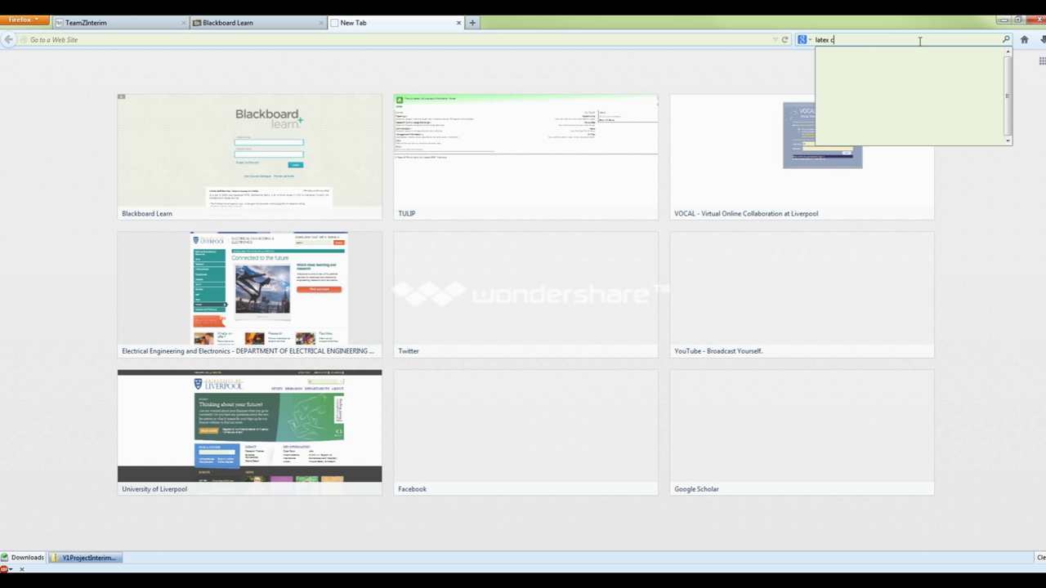
{"action": "type", "text": "cite"}
{"action": "key", "text": "Return"}
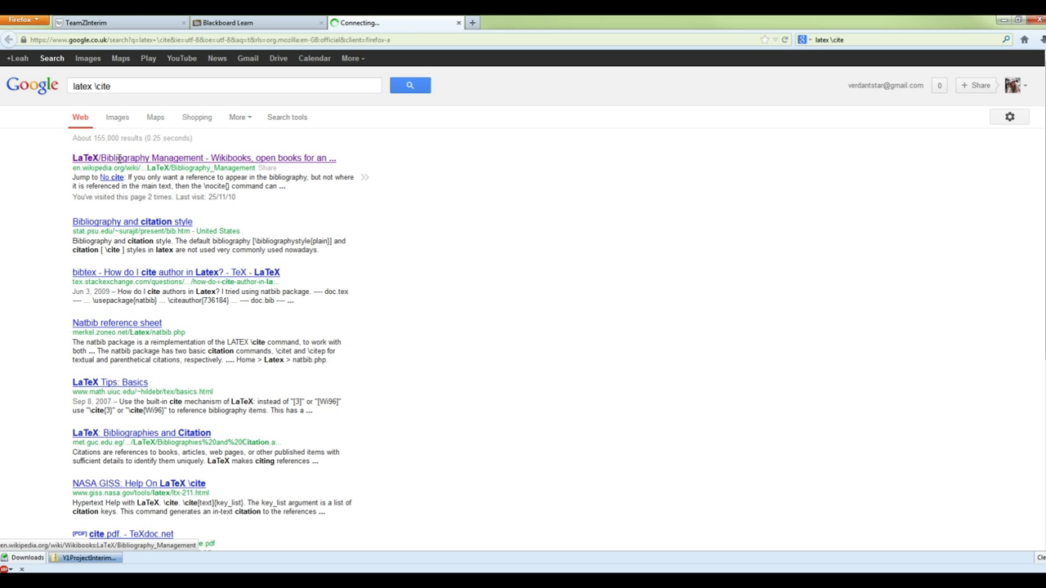
Read the Wikibooks LaTeX/Bibliography Management Citations example, noting cite_key, then return to the ShareLaTeX project.
{"action": "left_click", "coordinate": [124, 159]}
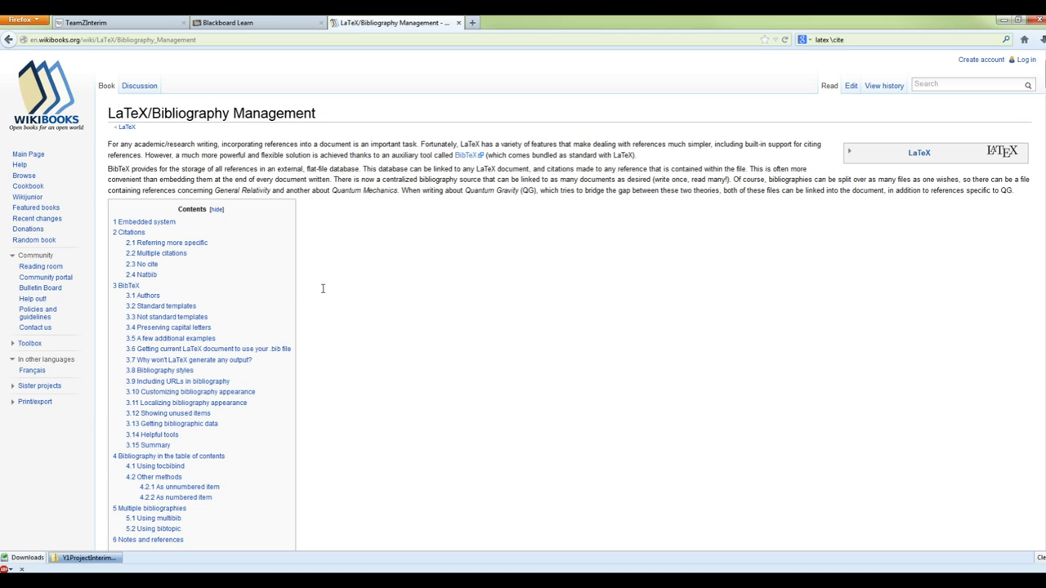
{"action": "scroll", "coordinate": [516, 306], "scroll_direction": "down", "scroll_amount": 2}
{"action": "scroll", "coordinate": [507, 307], "scroll_direction": "down", "scroll_amount": 9}
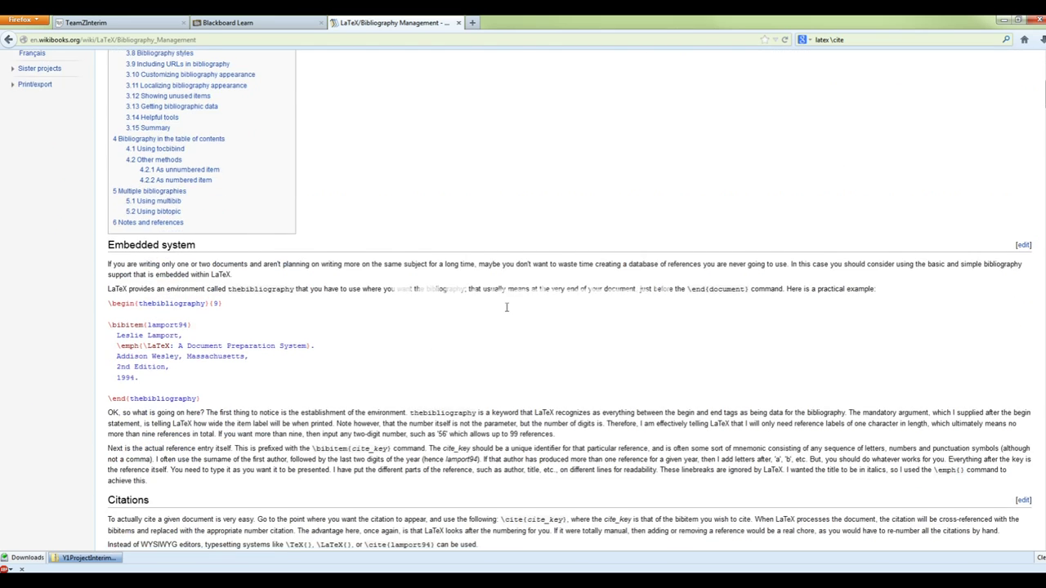
{"action": "scroll", "coordinate": [91, 166], "scroll_direction": "up", "scroll_amount": 1}
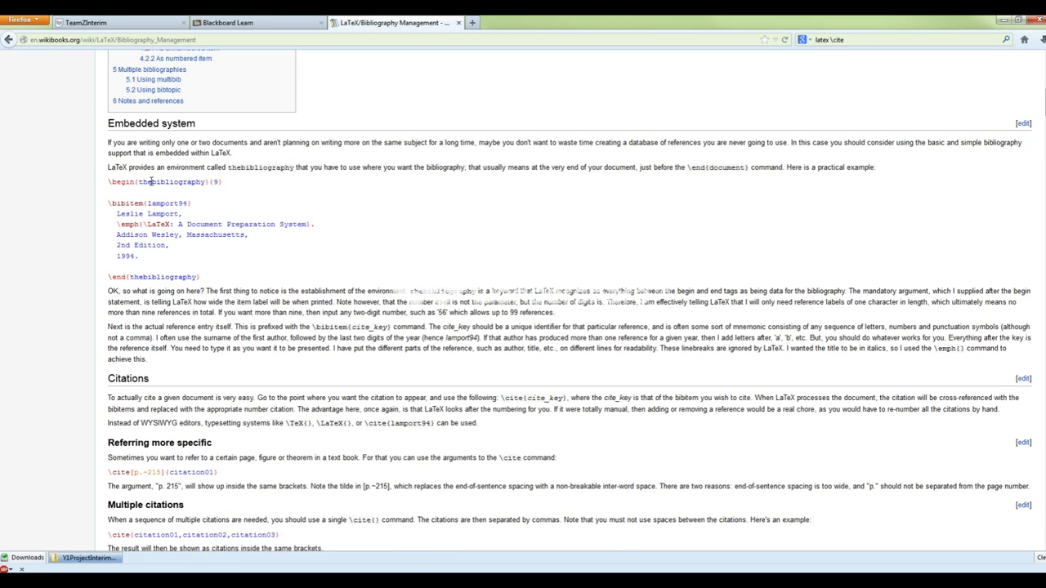
{"action": "scroll", "coordinate": [198, 213], "scroll_direction": "down", "scroll_amount": 7}
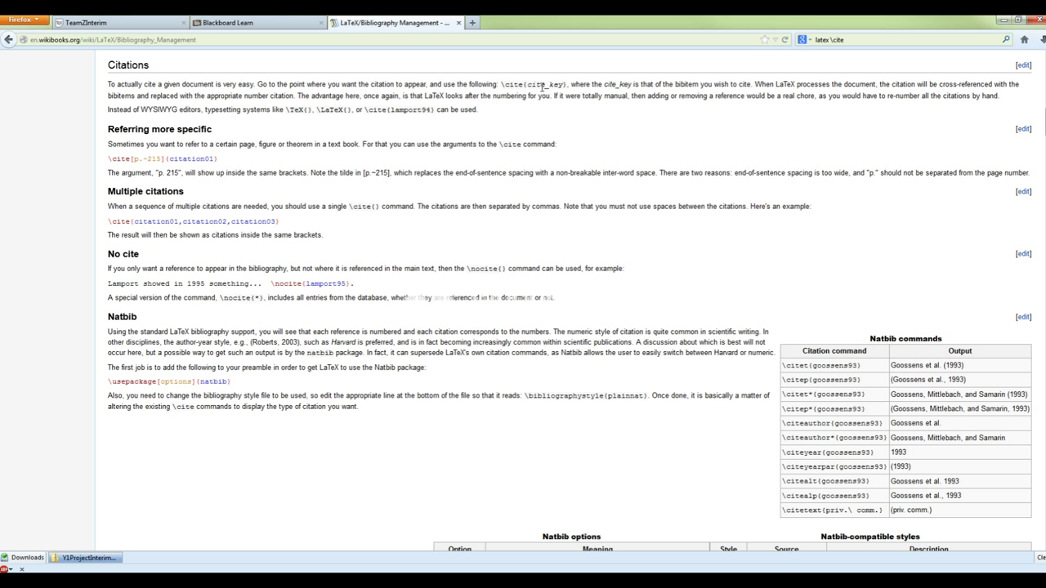
{"action": "left_click_drag", "start_coordinate": [528, 86], "coordinate": [563, 85]}
{"action": "left_click", "coordinate": [245, 23]}
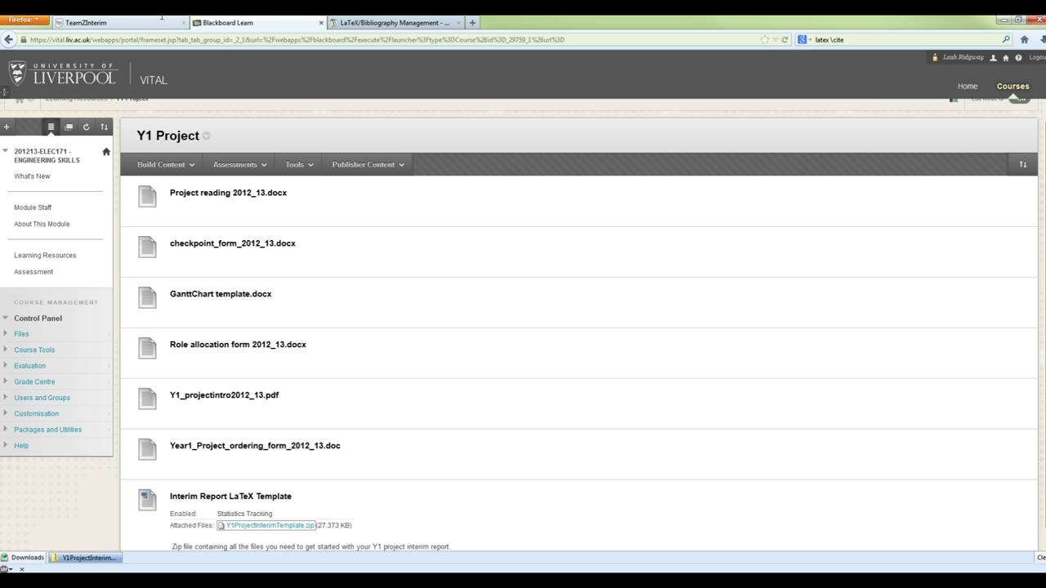
{"action": "left_click", "coordinate": [114, 23]}
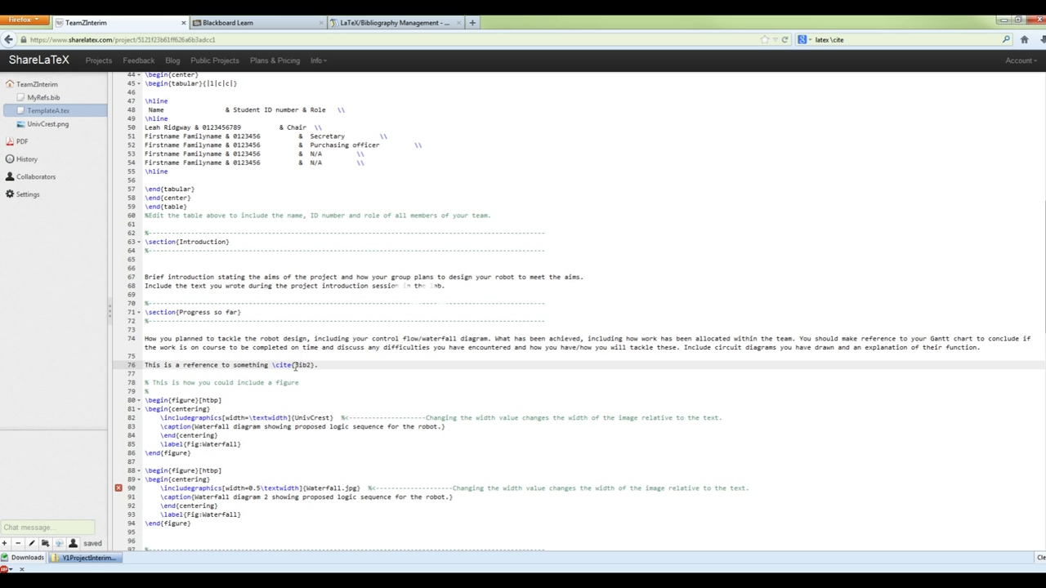
{"action": "left_click", "coordinate": [41, 97]}
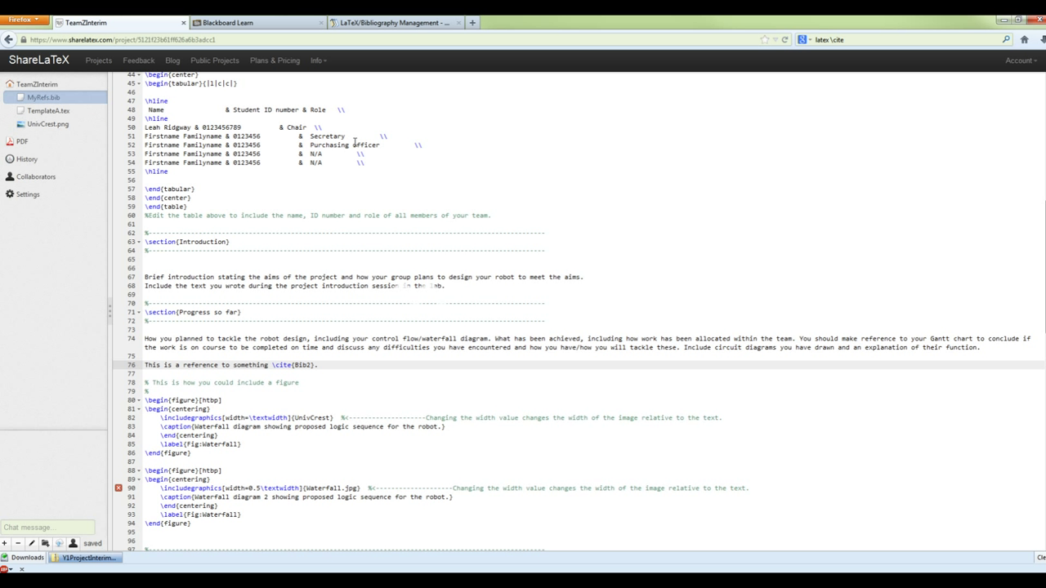
{"action": "left_click", "coordinate": [347, 182]}
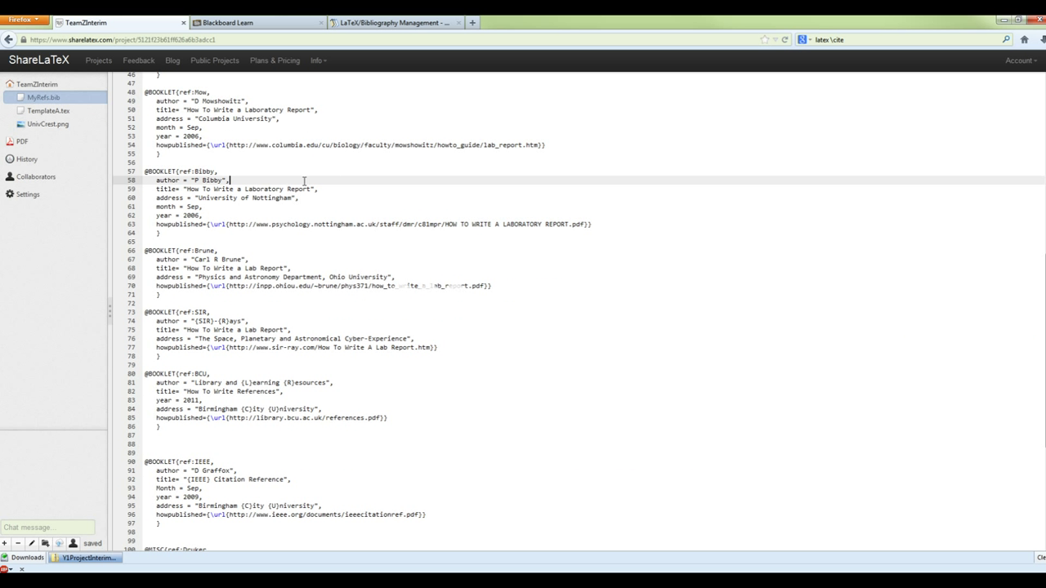
{"action": "scroll", "coordinate": [245, 164], "scroll_direction": "up", "scroll_amount": 5}
{"action": "scroll", "coordinate": [224, 158], "scroll_direction": "up", "scroll_amount": 6}
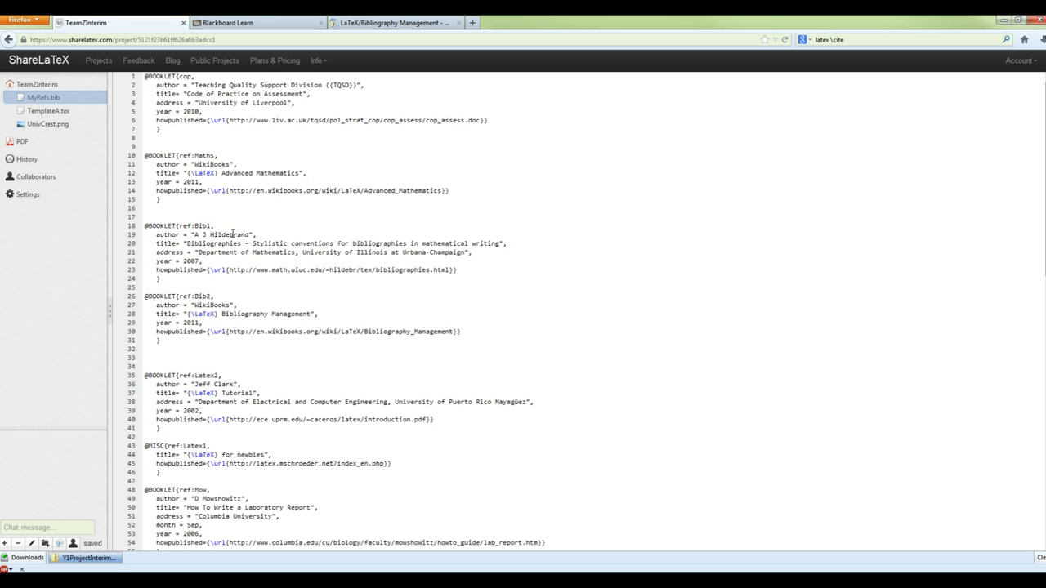
{"action": "scroll", "coordinate": [184, 281], "scroll_direction": "down", "scroll_amount": 1}
{"action": "left_click_drag", "start_coordinate": [179, 279], "coordinate": [213, 280]}
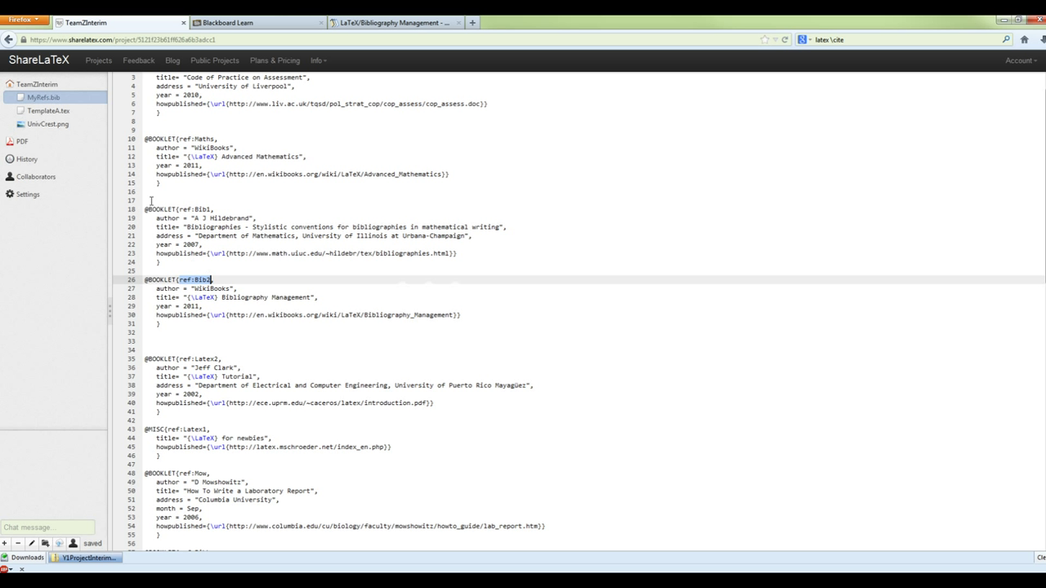
{"action": "left_click", "coordinate": [49, 110]}
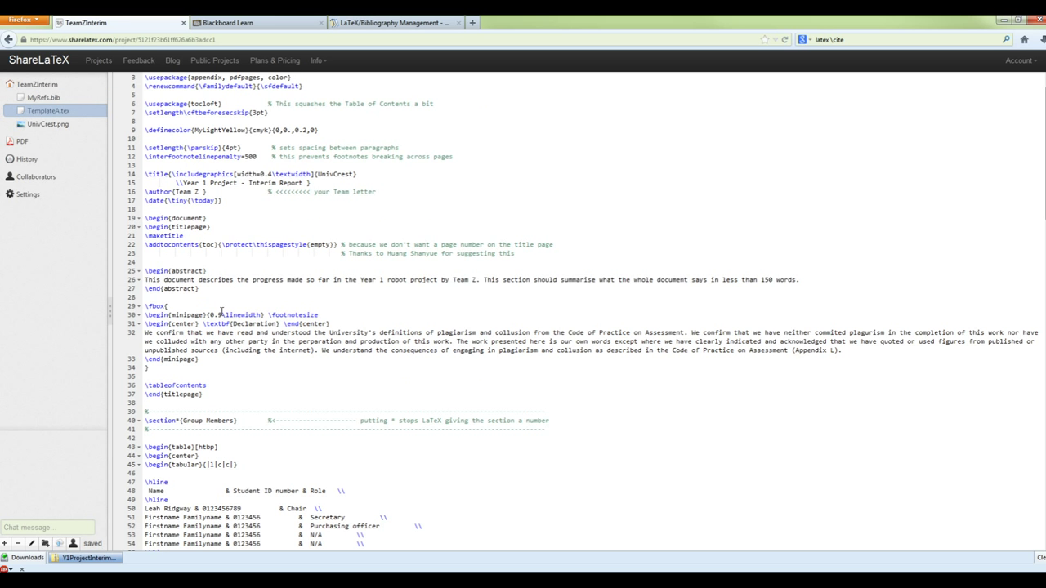
Insert 'ref:' into \cite{Bib2} on line 76 so it reads \cite{ref:Bib2}, and view the recompiled PDF.
{"action": "scroll", "coordinate": [221, 312], "scroll_direction": "down", "scroll_amount": 10}
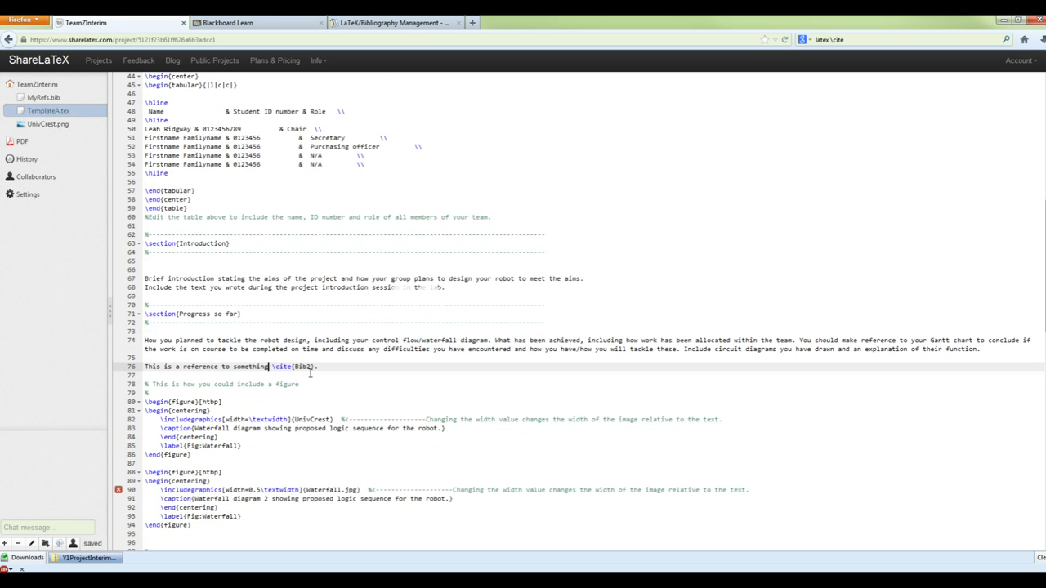
{"action": "left_click", "coordinate": [455, 366]}
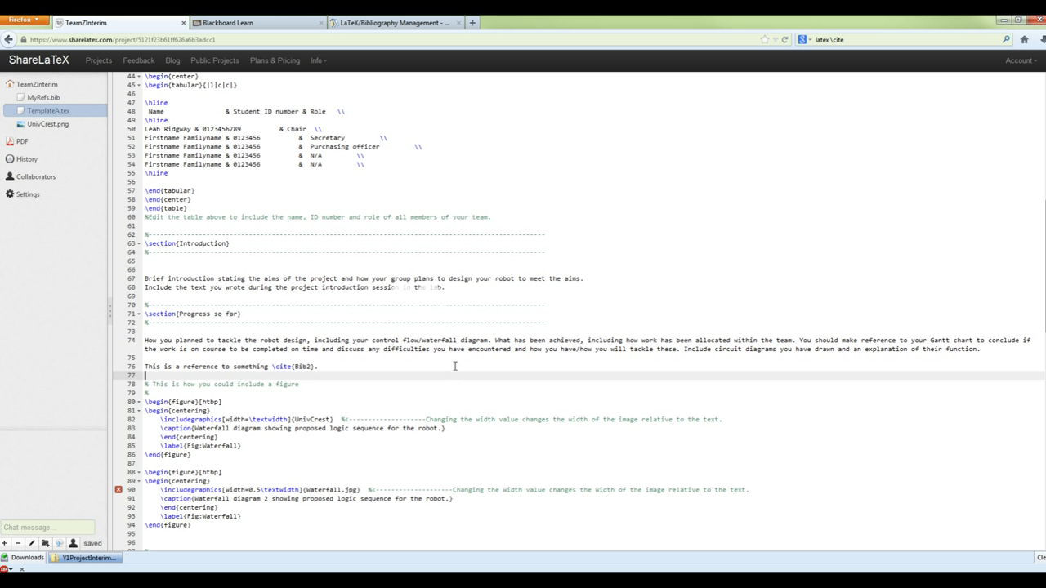
{"action": "key", "text": "Left"}
{"action": "key", "text": "Left"}
{"action": "key", "text": "Left"}
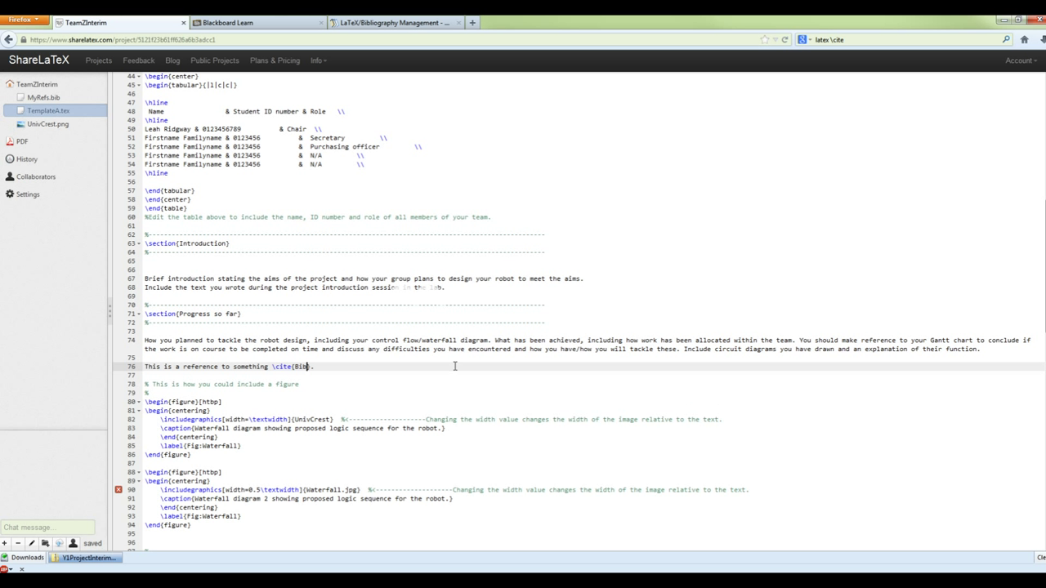
{"action": "key", "text": "Left"}
{"action": "key", "text": "Left"}
{"action": "key", "text": "Left"}
{"action": "type", "text": "ref:"}
{"action": "left_click", "coordinate": [470, 385]}
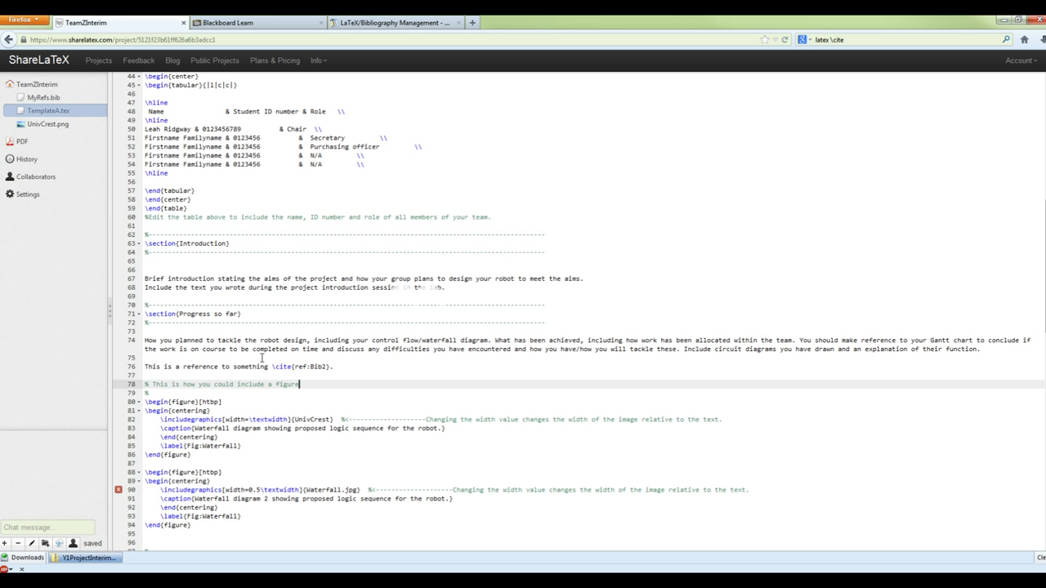
{"action": "left_click", "coordinate": [23, 142]}
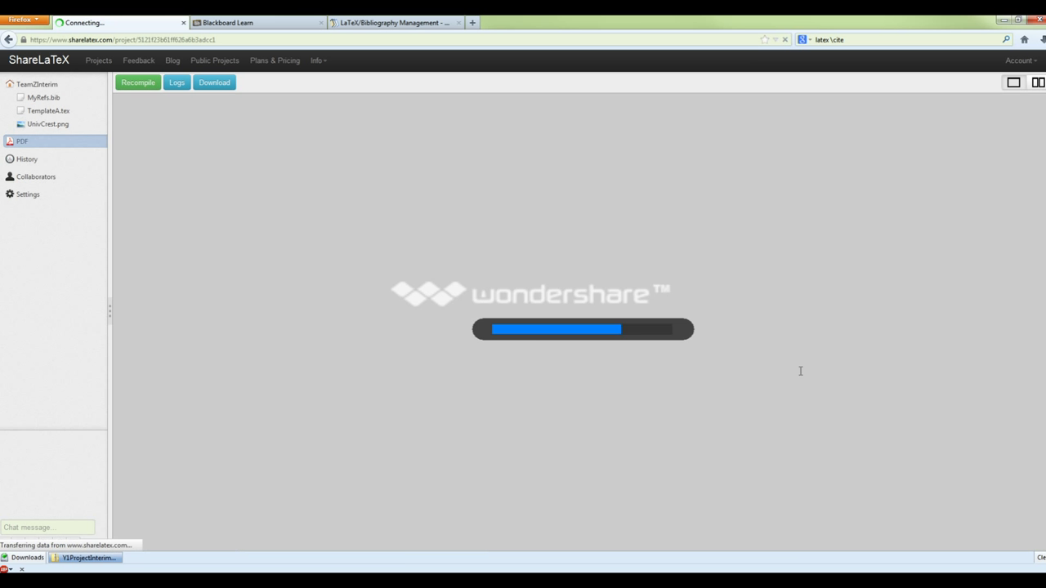
Verify the PDF now shows citation [1] with a WikiBooks References entry, then open MyRefs.bib.
{"action": "scroll", "coordinate": [747, 365], "scroll_direction": "down", "scroll_amount": 10}
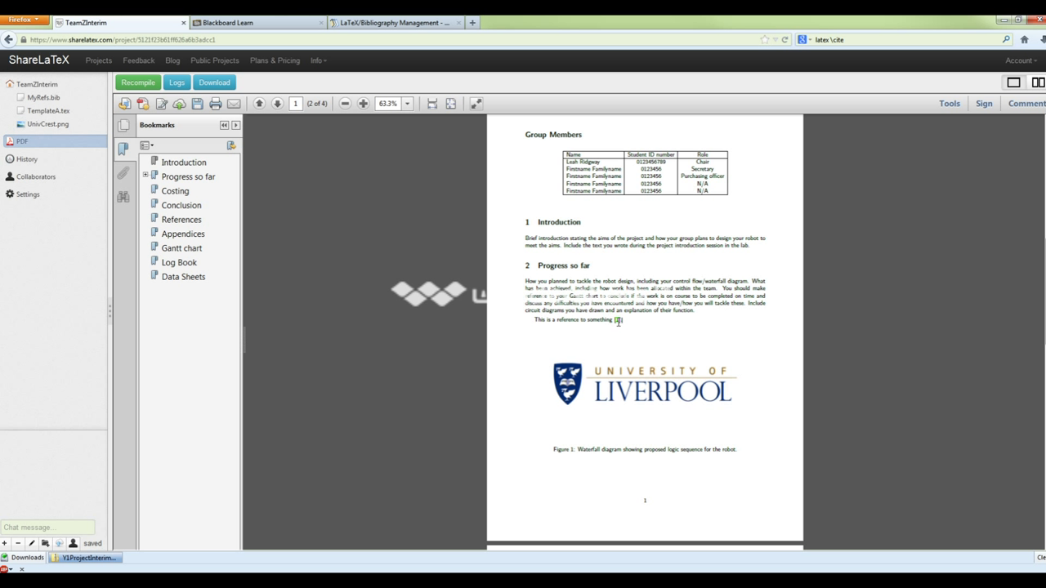
{"action": "left_click", "coordinate": [618, 321]}
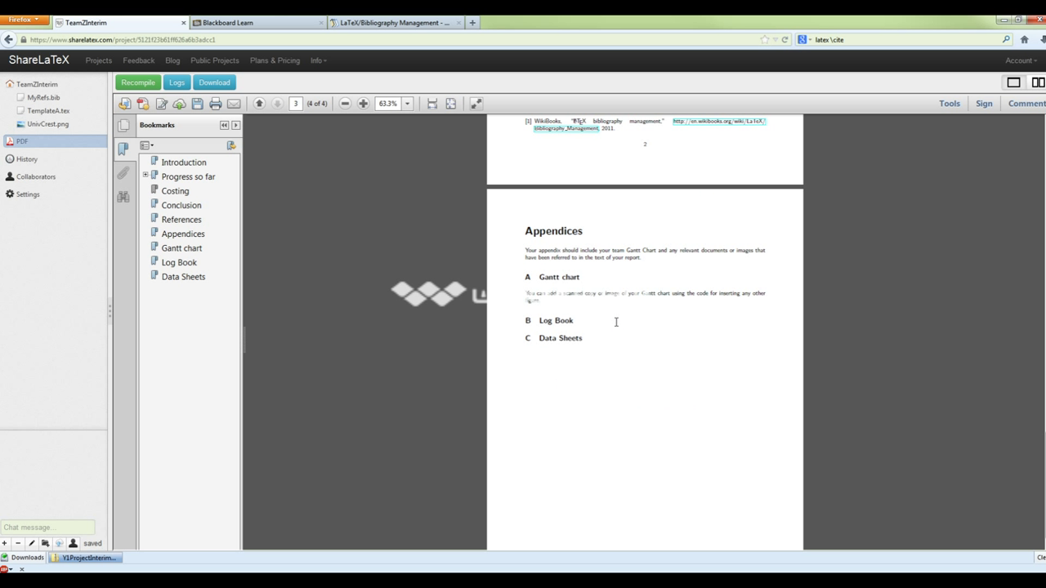
{"action": "scroll", "coordinate": [560, 196], "scroll_direction": "up", "scroll_amount": 3}
{"action": "scroll", "coordinate": [560, 197], "scroll_direction": "up", "scroll_amount": 3}
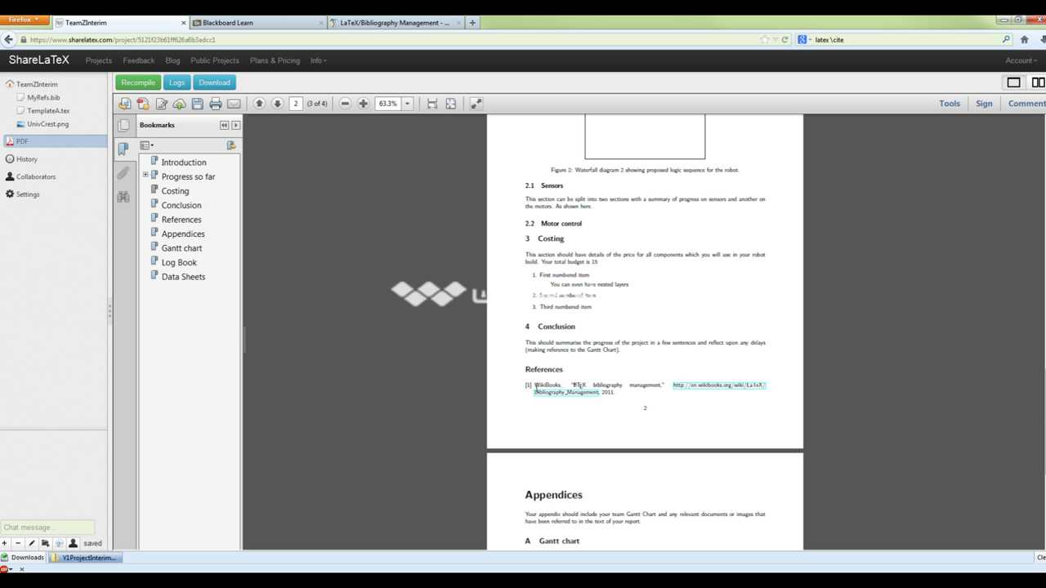
{"action": "scroll", "coordinate": [598, 385], "scroll_direction": "up", "scroll_amount": 5}
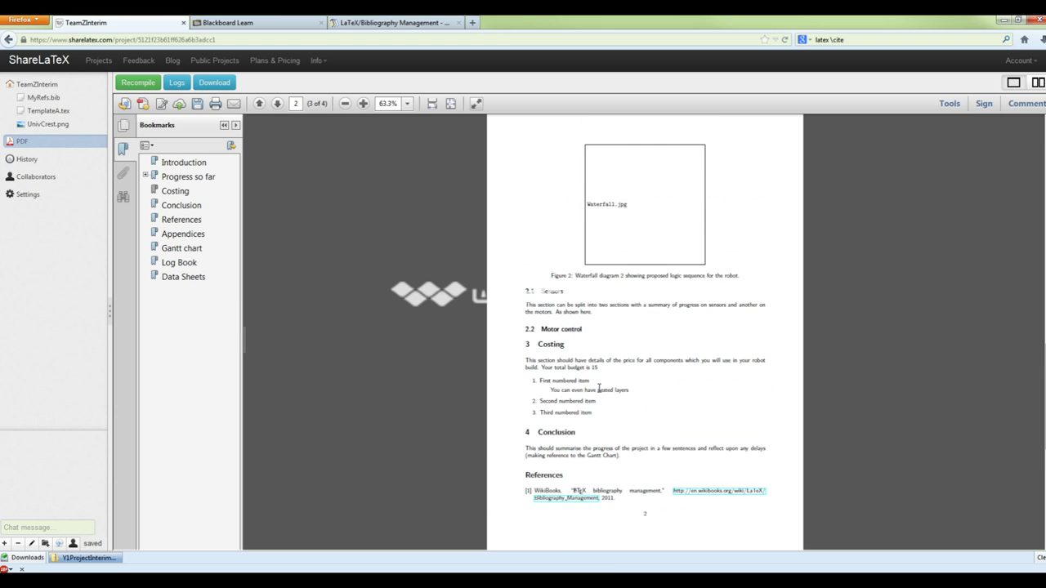
{"action": "left_click", "coordinate": [44, 96]}
{"action": "scroll", "coordinate": [229, 246], "scroll_direction": "up", "scroll_amount": 10}
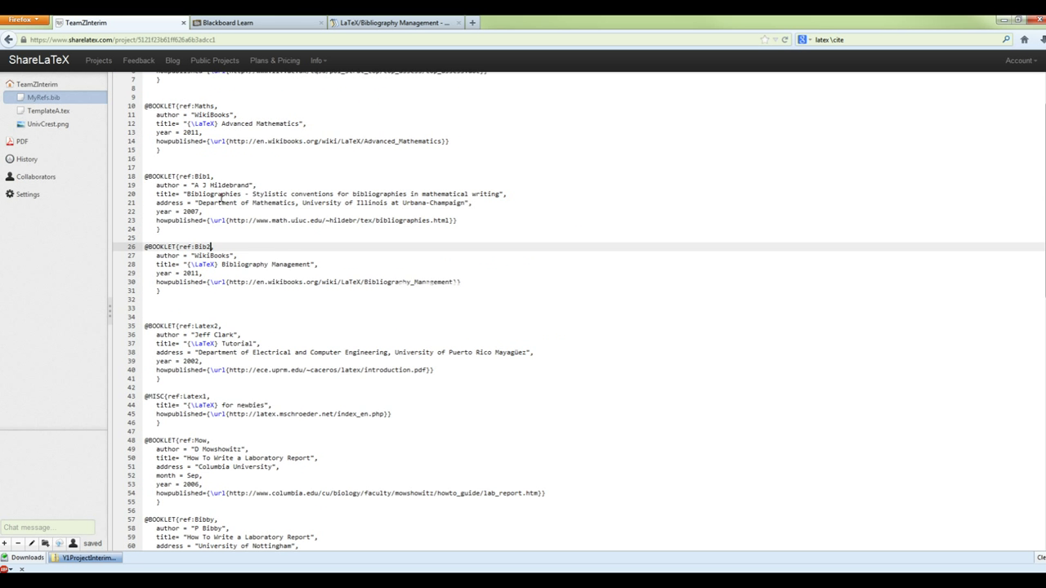
{"action": "scroll", "coordinate": [221, 198], "scroll_direction": "up", "scroll_amount": 2}
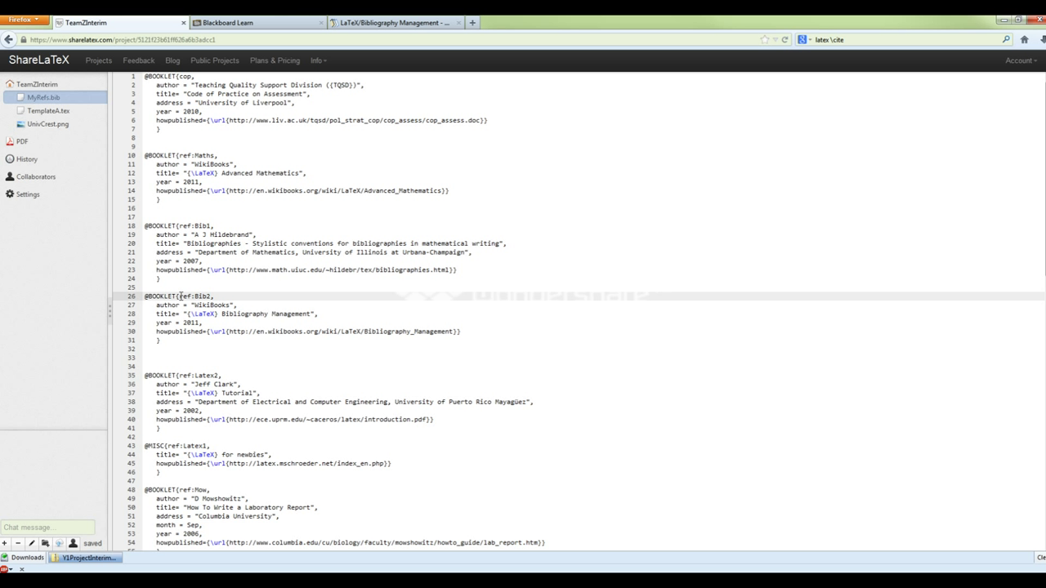
{"action": "left_click_drag", "start_coordinate": [179, 295], "coordinate": [212, 297]}
{"action": "left_click", "coordinate": [247, 297]}
{"action": "left_click_drag", "start_coordinate": [179, 297], "coordinate": [211, 297]}
Open TemplateA.tex and highlight the \cite{ref:Bib2} citation on line 76.
{"action": "left_click", "coordinate": [58, 110]}
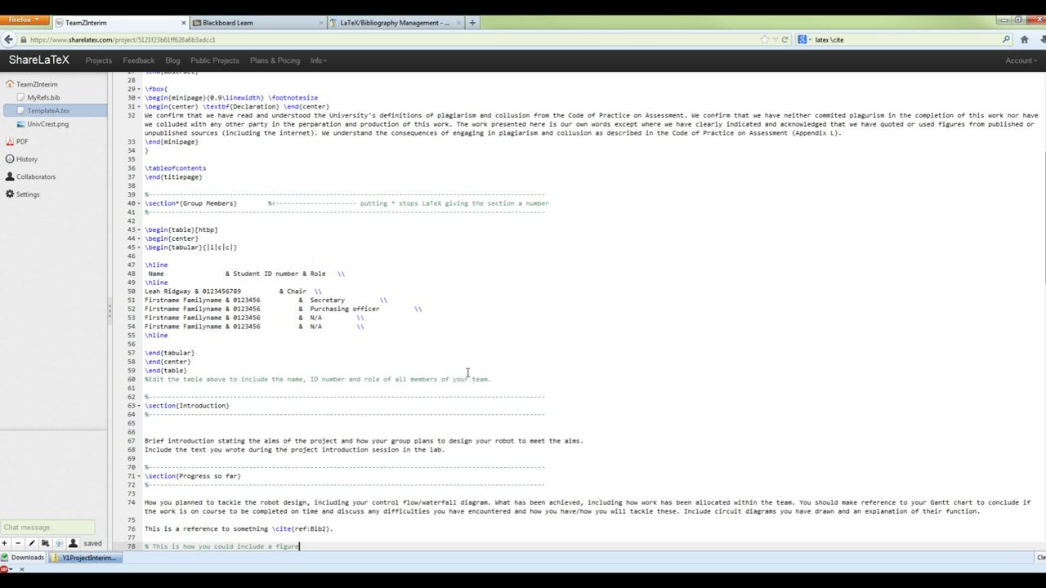
{"action": "scroll", "coordinate": [378, 403], "scroll_direction": "down", "scroll_amount": 8}
{"action": "left_click_drag", "start_coordinate": [337, 412], "coordinate": [272, 415]}
{"action": "left_click", "coordinate": [330, 413]}
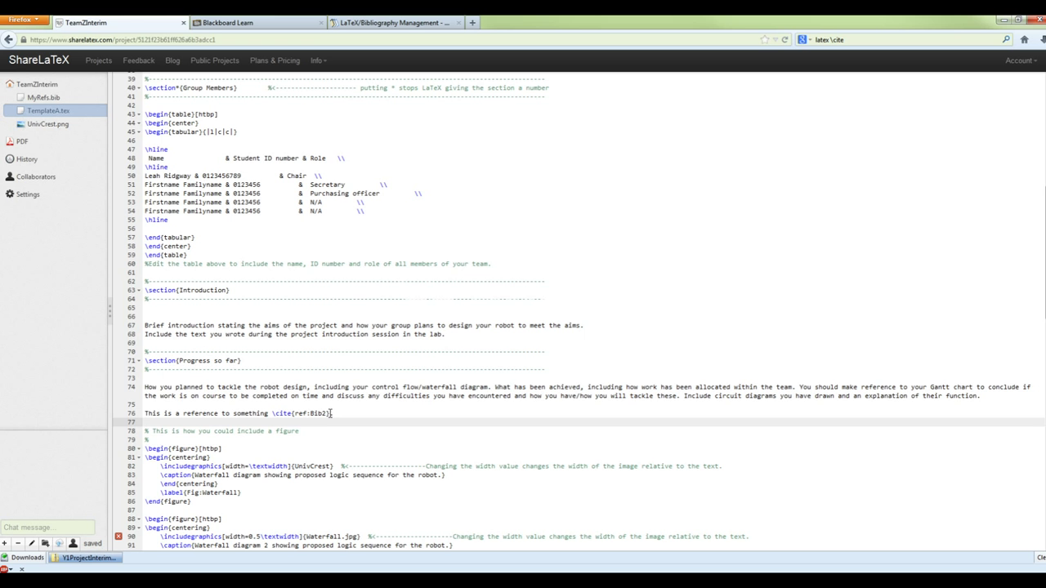
Scroll down to the bibliography and the Appendices, Gantt chart, Log Book and Data Sheets sections.
{"action": "scroll", "coordinate": [348, 430], "scroll_direction": "down", "scroll_amount": 3}
{"action": "scroll", "coordinate": [348, 431], "scroll_direction": "down", "scroll_amount": 4}
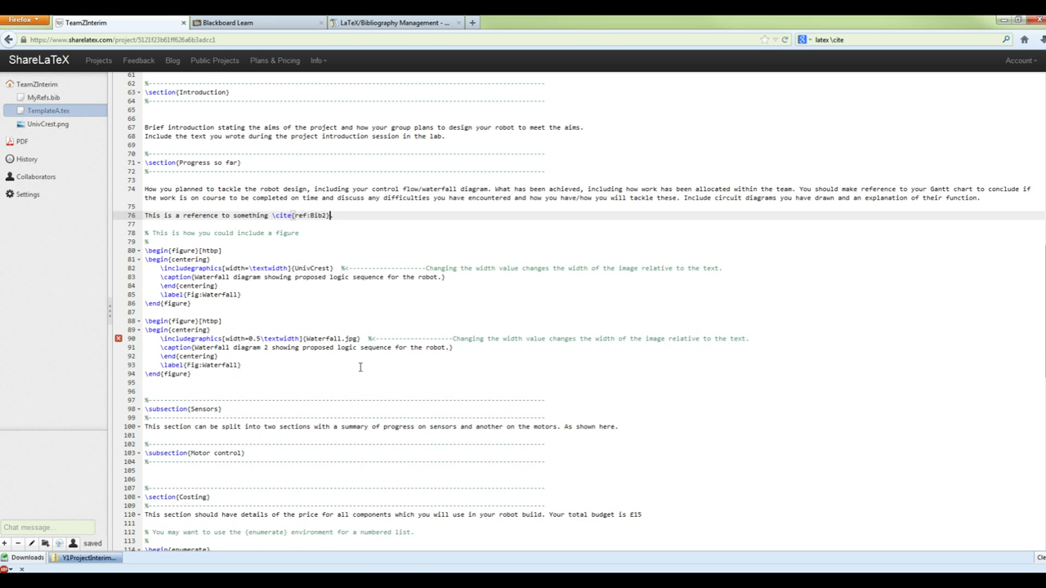
{"action": "scroll", "coordinate": [360, 367], "scroll_direction": "down", "scroll_amount": 2}
{"action": "scroll", "coordinate": [448, 322], "scroll_direction": "down", "scroll_amount": 5}
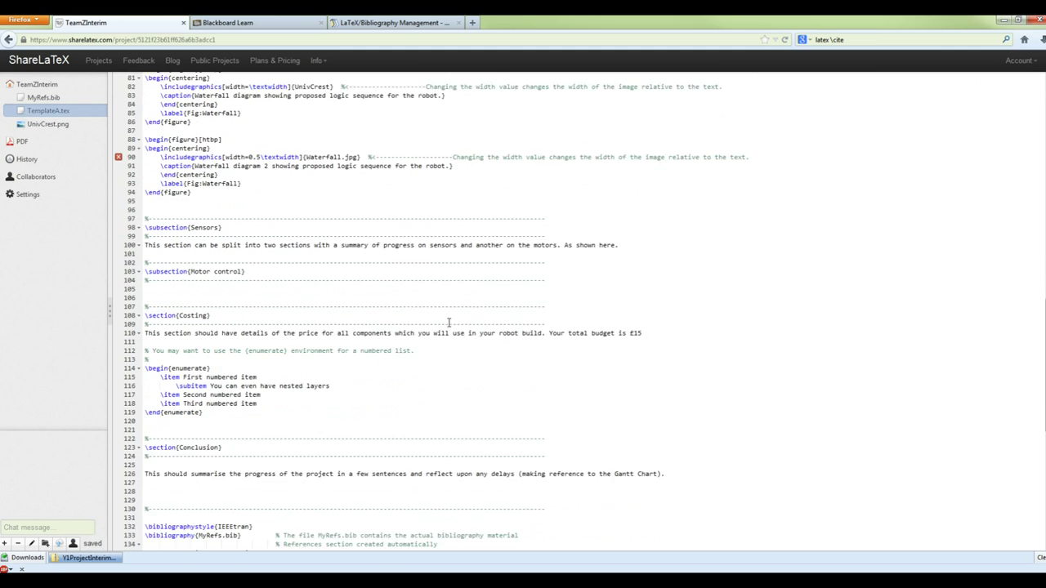
{"action": "scroll", "coordinate": [449, 322], "scroll_direction": "down", "scroll_amount": 10}
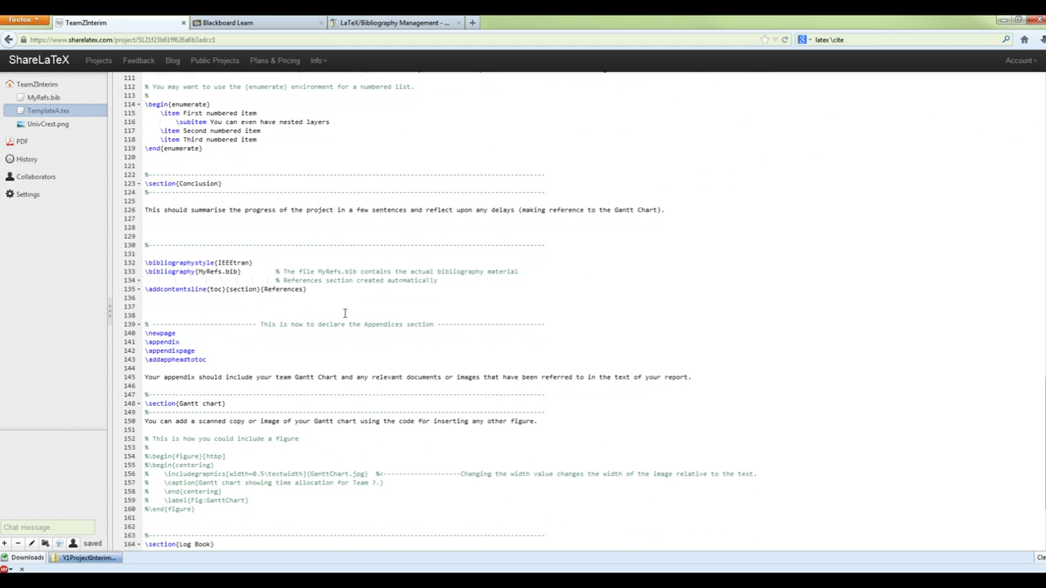
{"action": "scroll", "coordinate": [298, 312], "scroll_direction": "down", "scroll_amount": 2}
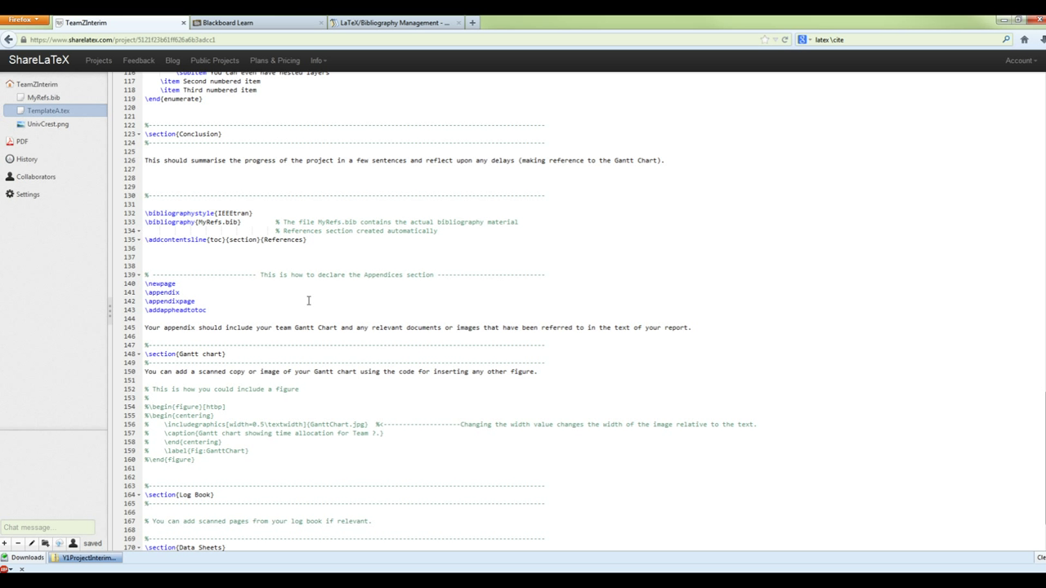
{"action": "scroll", "coordinate": [219, 347], "scroll_direction": "down", "scroll_amount": 2}
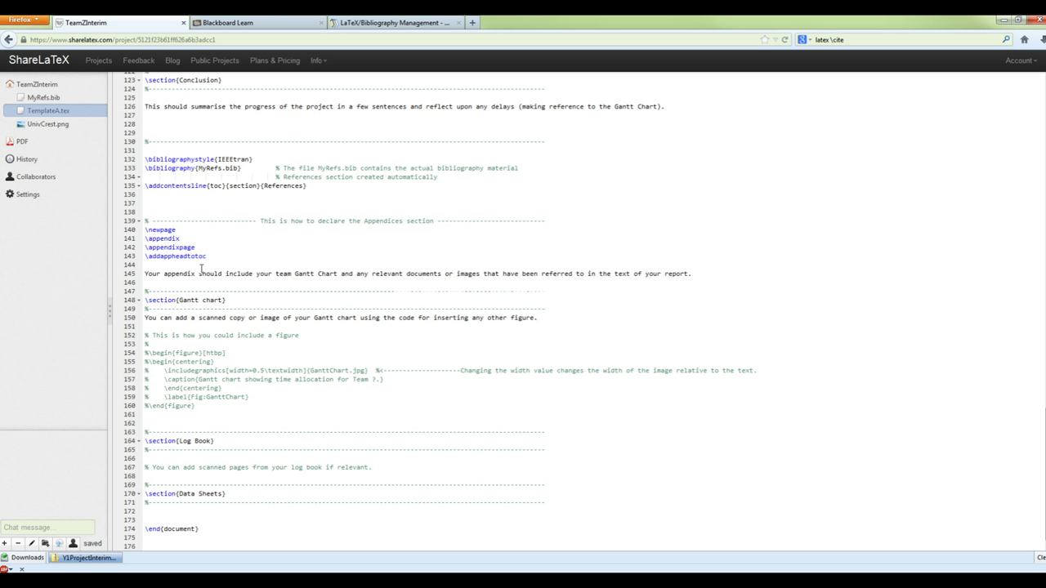
{"action": "left_click_drag", "start_coordinate": [148, 233], "coordinate": [145, 257]}
{"action": "left_click", "coordinate": [233, 262]}
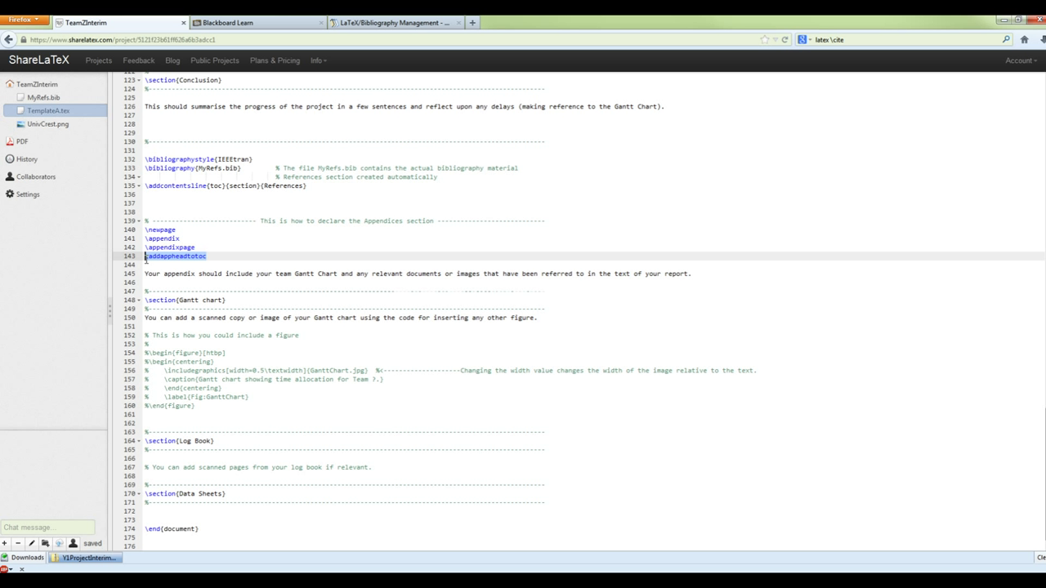
{"action": "left_click", "coordinate": [207, 257]}
{"action": "left_click", "coordinate": [233, 276]}
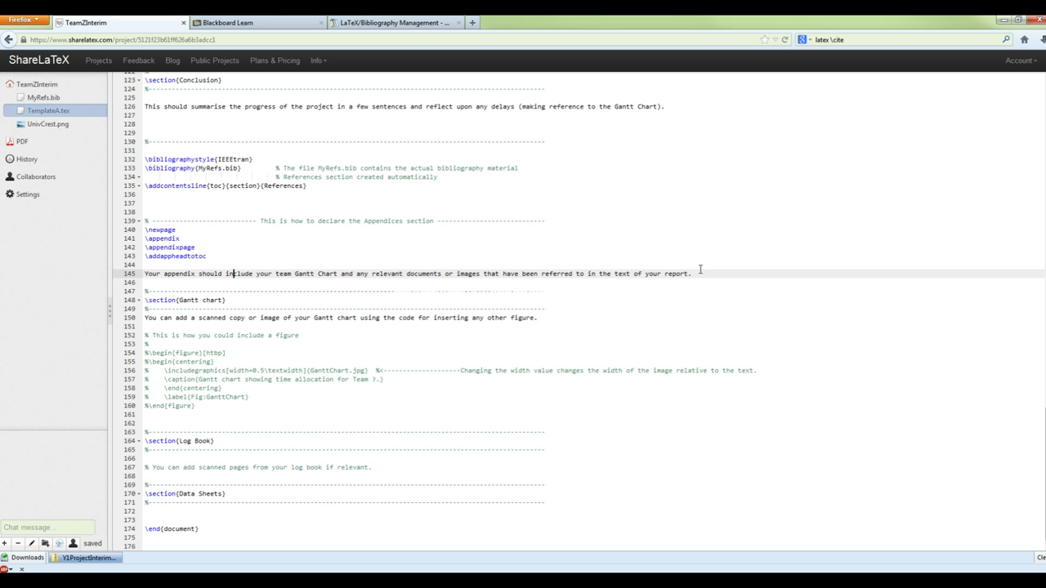
{"action": "left_click", "coordinate": [192, 319]}
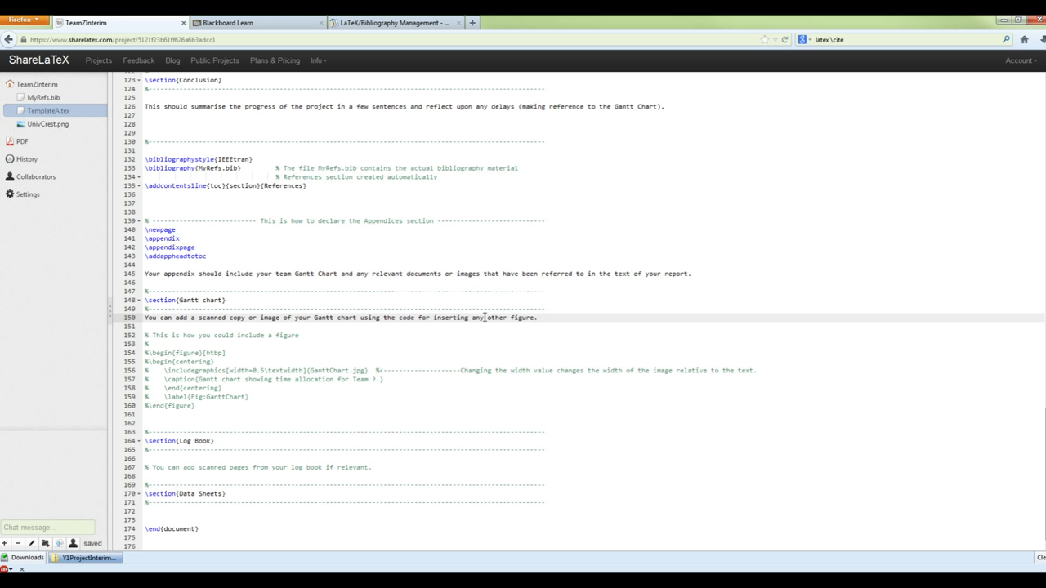
{"action": "left_click", "coordinate": [382, 329]}
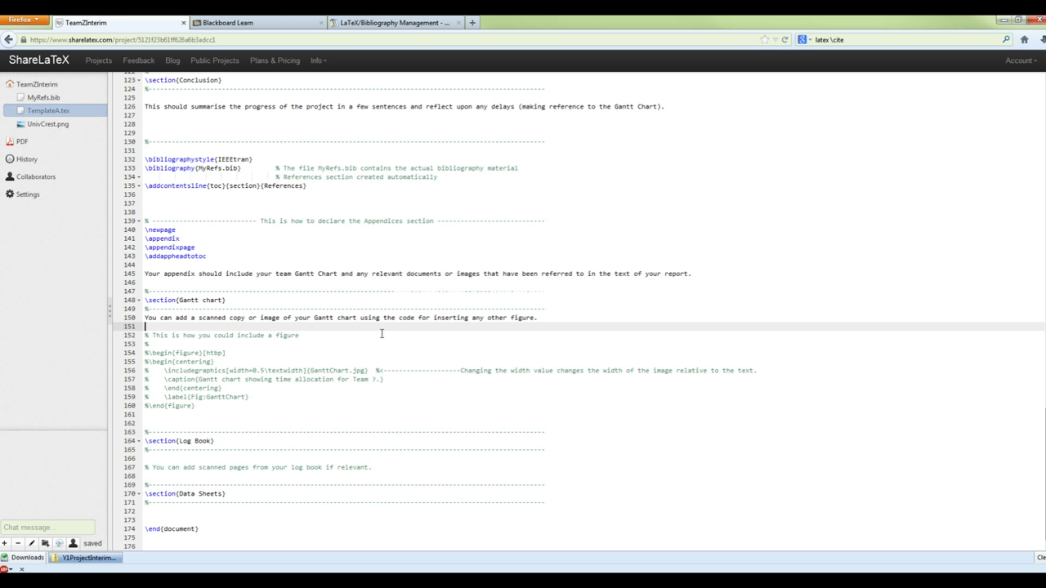
{"action": "left_click", "coordinate": [222, 353]}
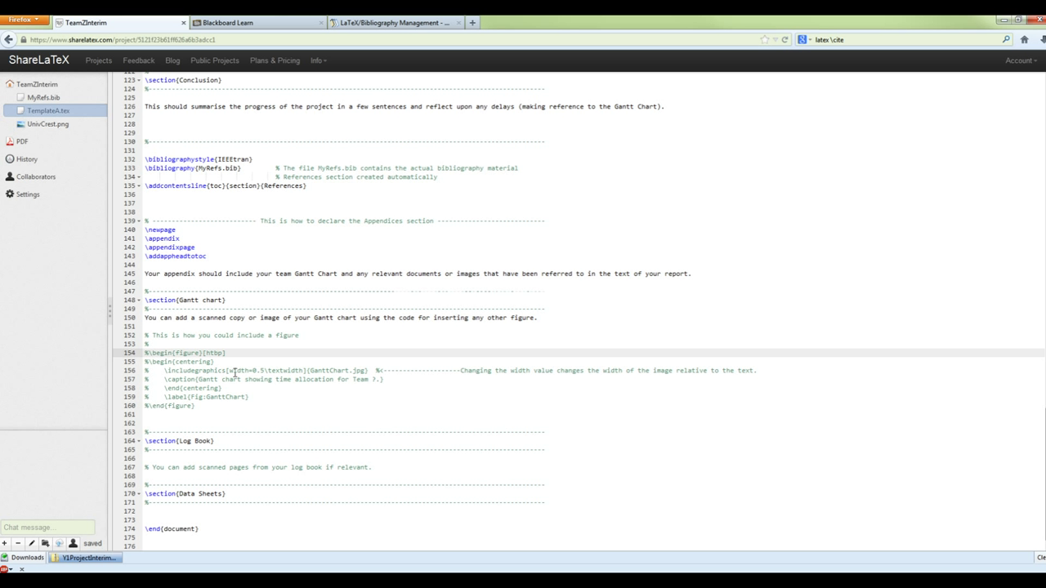
{"action": "left_click_drag", "start_coordinate": [230, 370], "coordinate": [366, 370]}
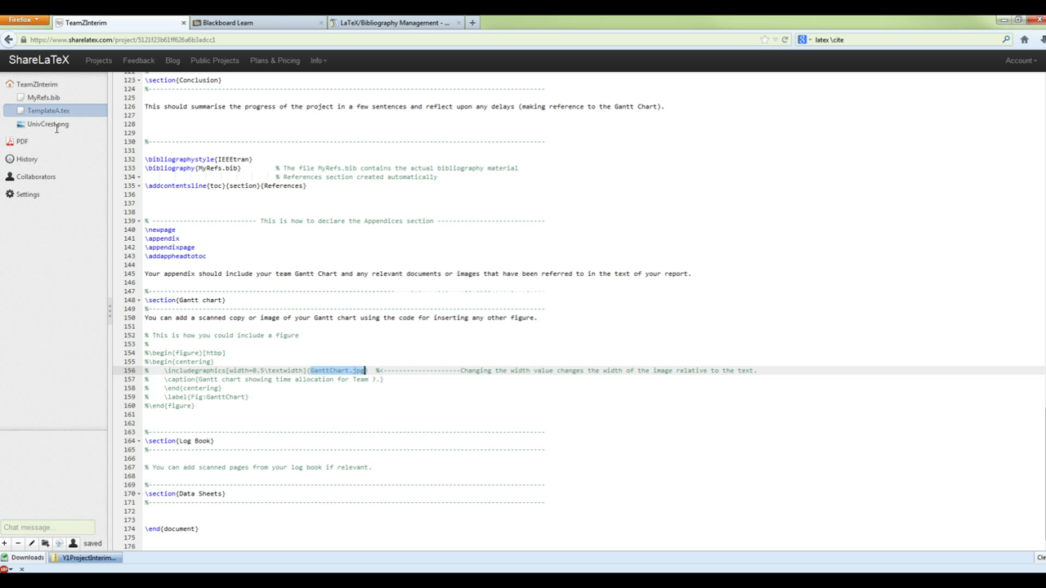
{"action": "left_click", "coordinate": [314, 404]}
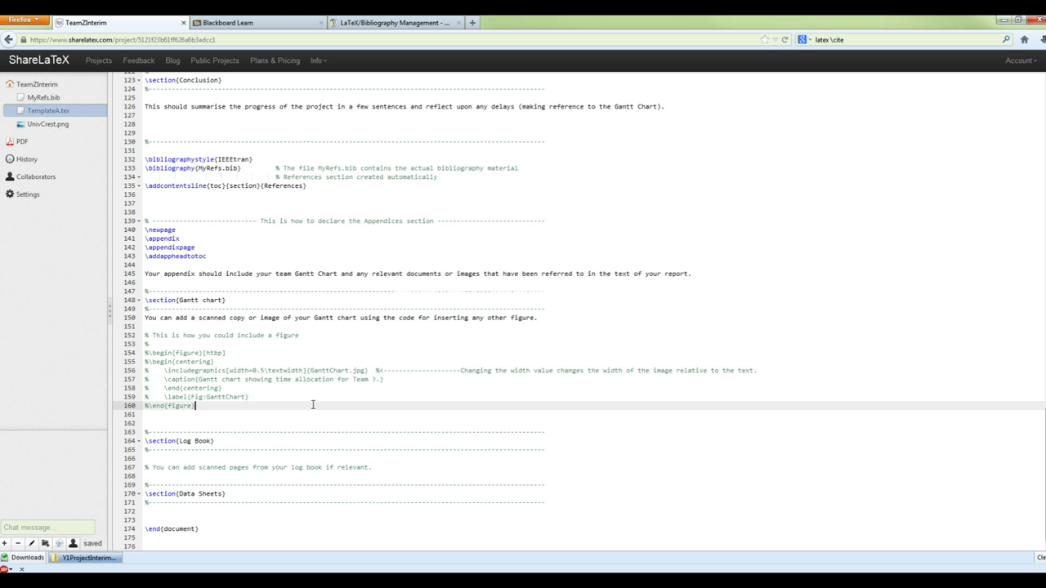
{"action": "left_click", "coordinate": [285, 476]}
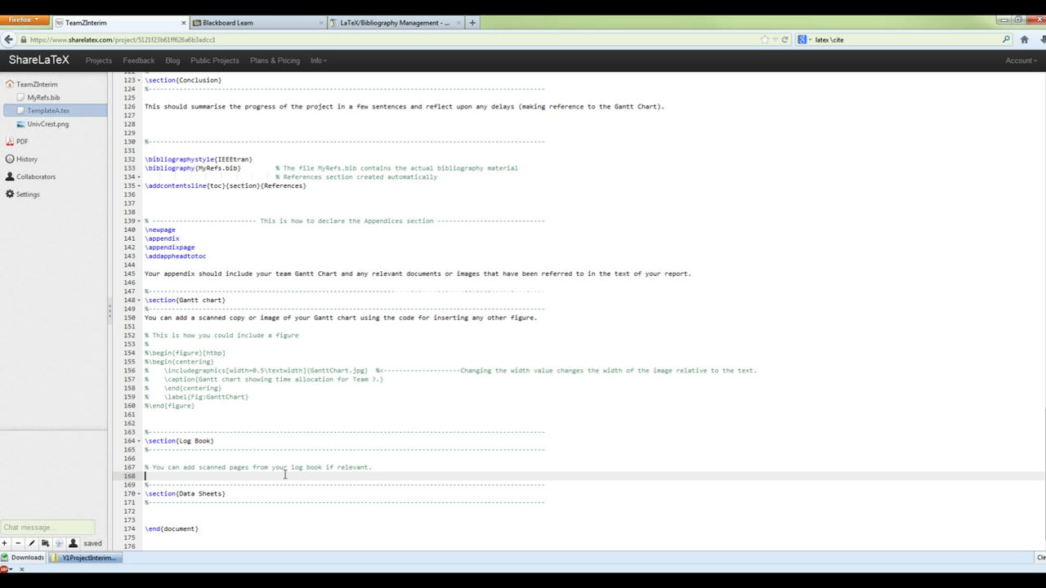
{"action": "left_click", "coordinate": [207, 468]}
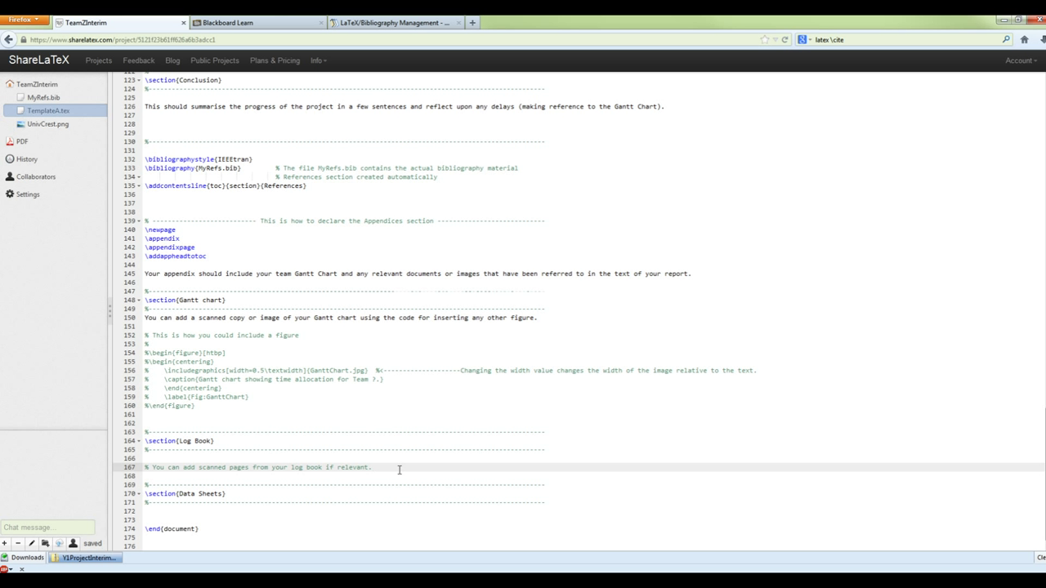
{"action": "left_click", "coordinate": [426, 474]}
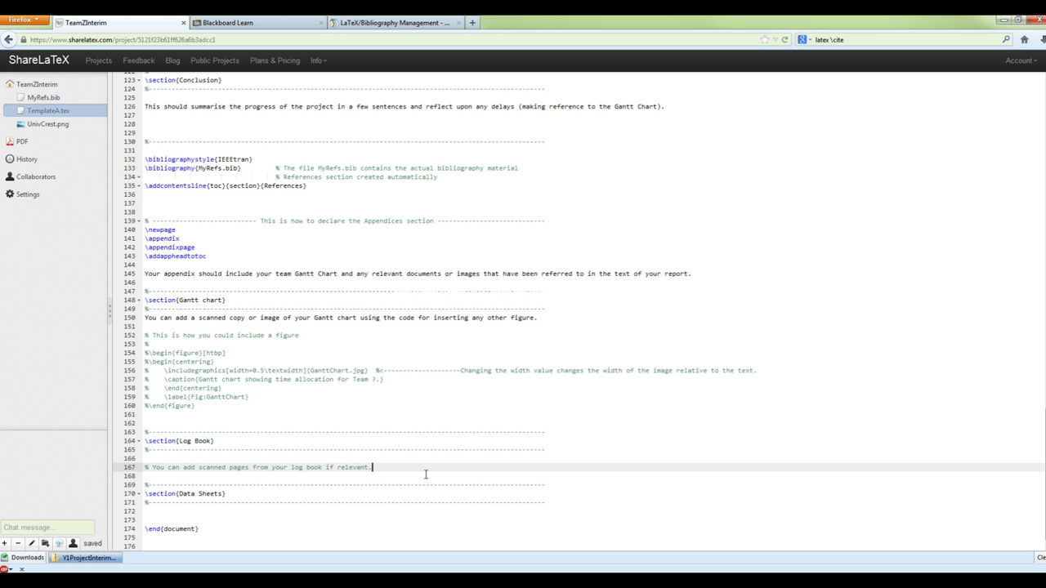
{"action": "left_click", "coordinate": [230, 494]}
{"action": "left_click_drag", "start_coordinate": [238, 494], "coordinate": [147, 495]}
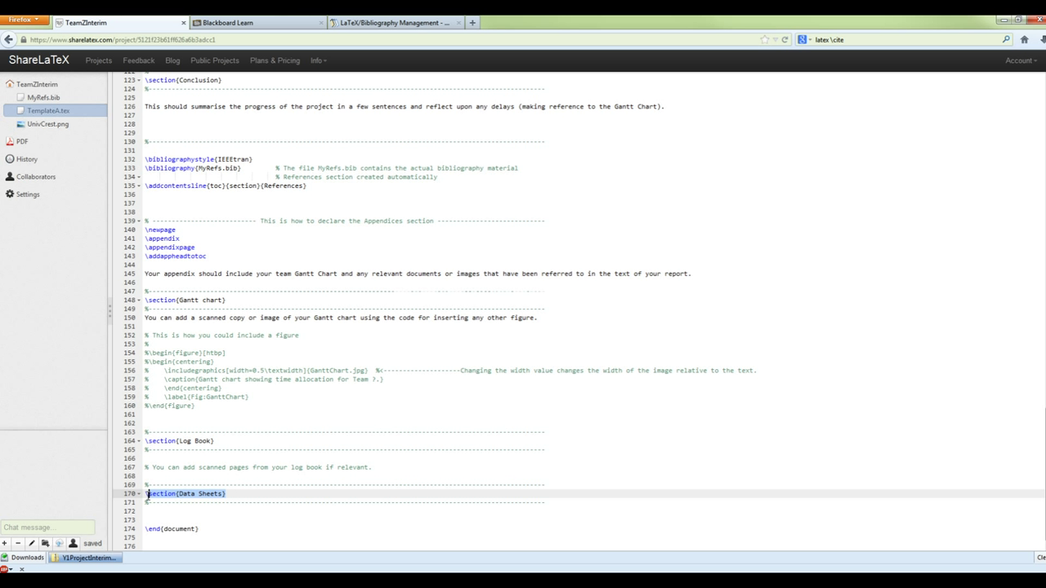
{"action": "left_click", "coordinate": [177, 518]}
{"action": "left_click_drag", "start_coordinate": [203, 529], "coordinate": [142, 530]}
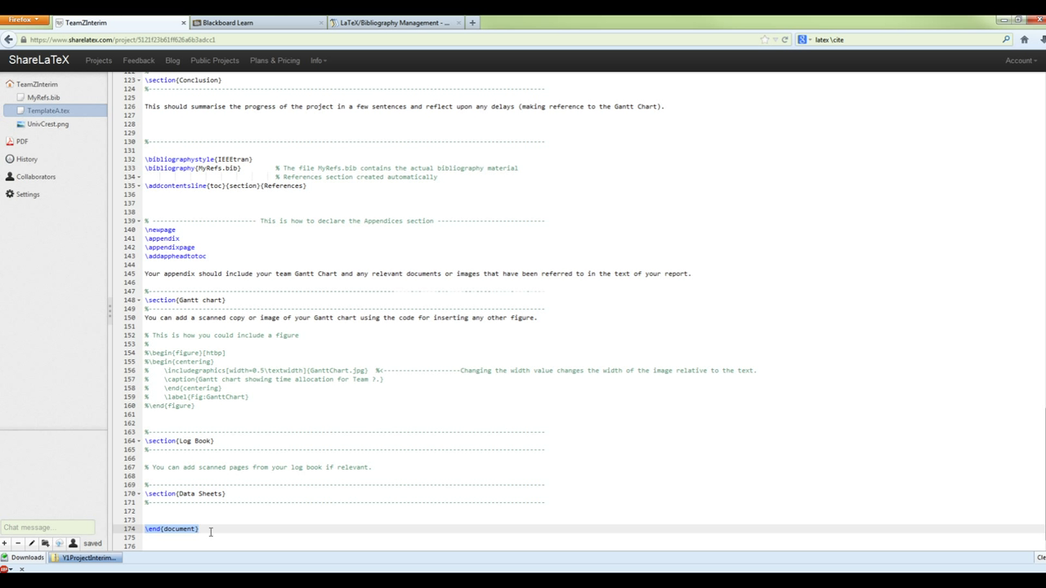
{"action": "left_click", "coordinate": [208, 529]}
{"action": "left_click", "coordinate": [206, 520]}
{"action": "left_click_drag", "start_coordinate": [206, 529], "coordinate": [145, 530]}
{"action": "left_click", "coordinate": [193, 513]}
{"action": "scroll", "coordinate": [192, 517], "scroll_direction": "up", "scroll_amount": 10}
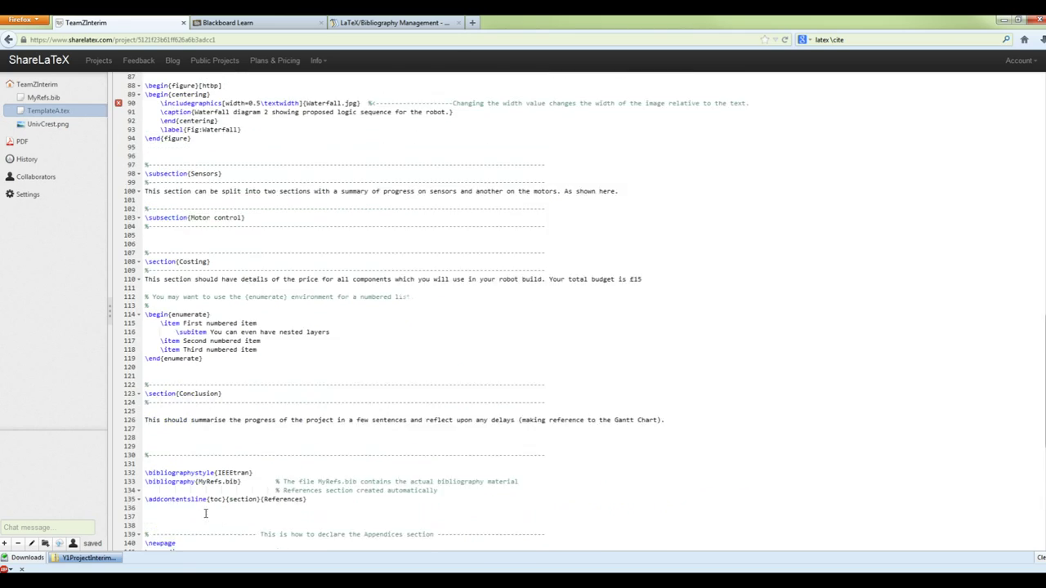
Display the compiled four-page PDF from its title page with abstract, declaration and contents.
{"action": "scroll", "coordinate": [211, 511], "scroll_direction": "up", "scroll_amount": 3}
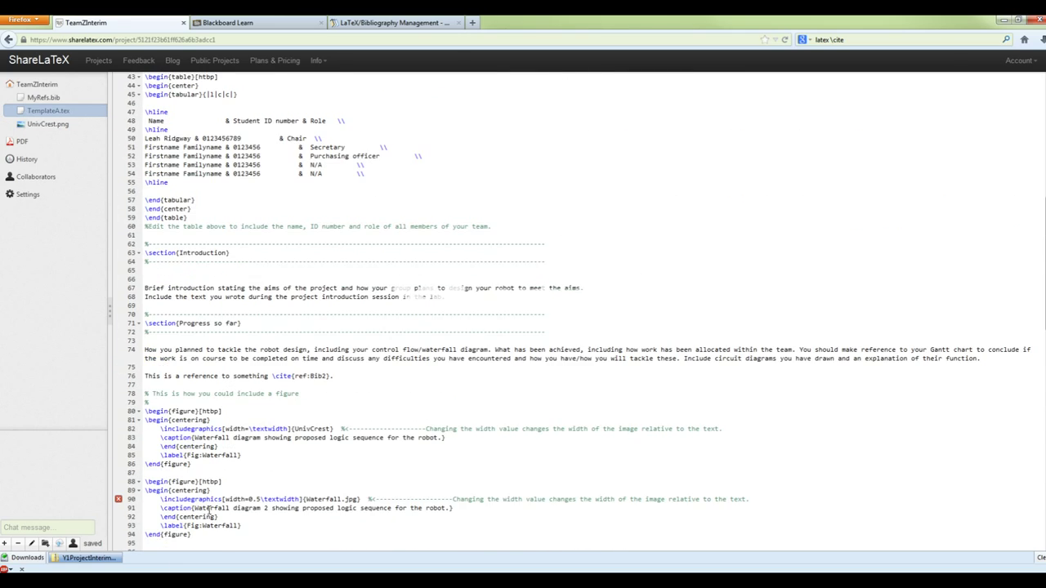
{"action": "scroll", "coordinate": [202, 467], "scroll_direction": "up", "scroll_amount": 7}
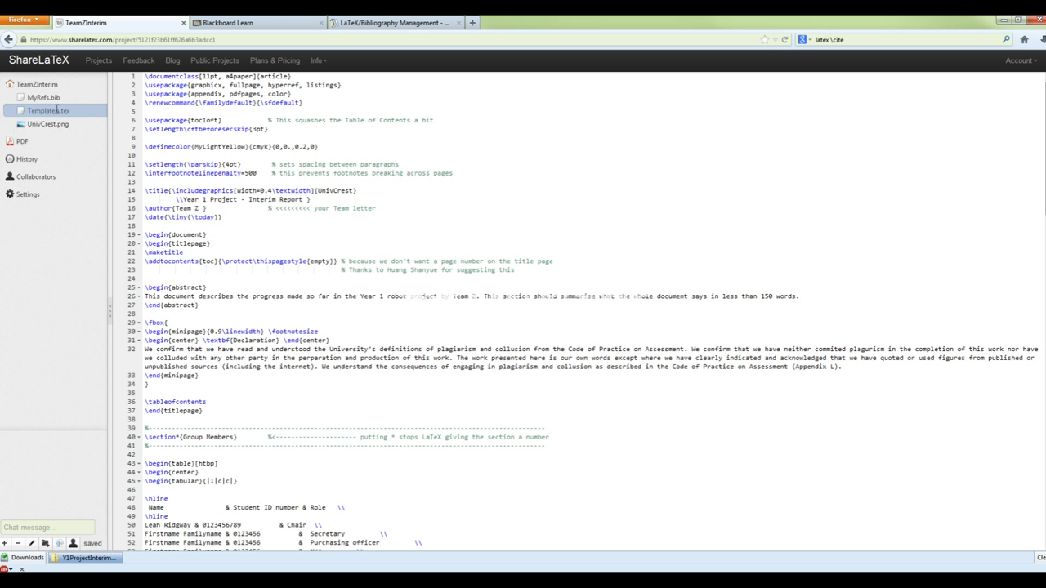
{"action": "left_click", "coordinate": [22, 141]}
{"action": "scroll", "coordinate": [303, 210], "scroll_direction": "up", "scroll_amount": 5}
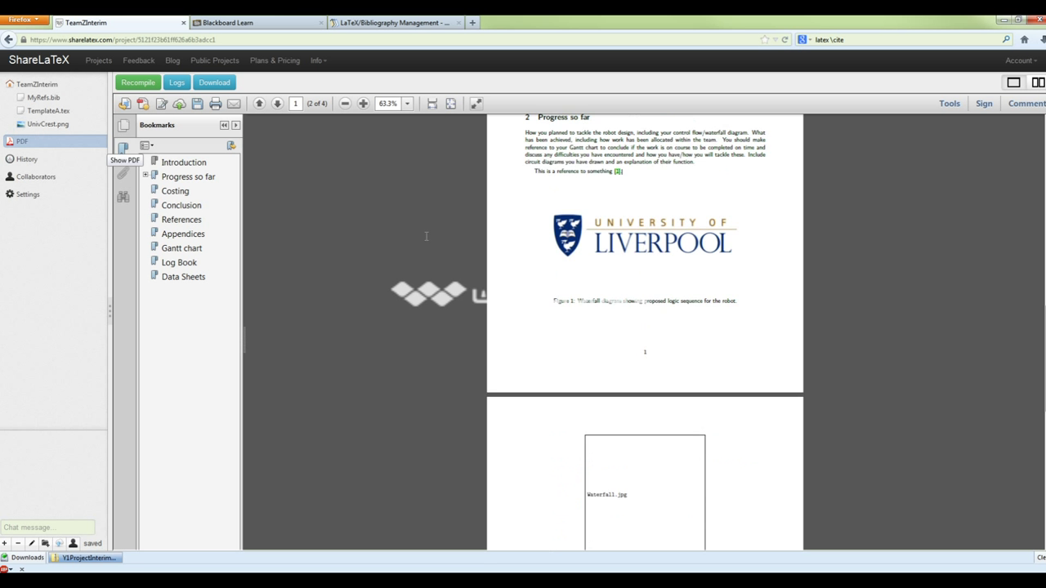
{"action": "scroll", "coordinate": [420, 236], "scroll_direction": "up", "scroll_amount": 4}
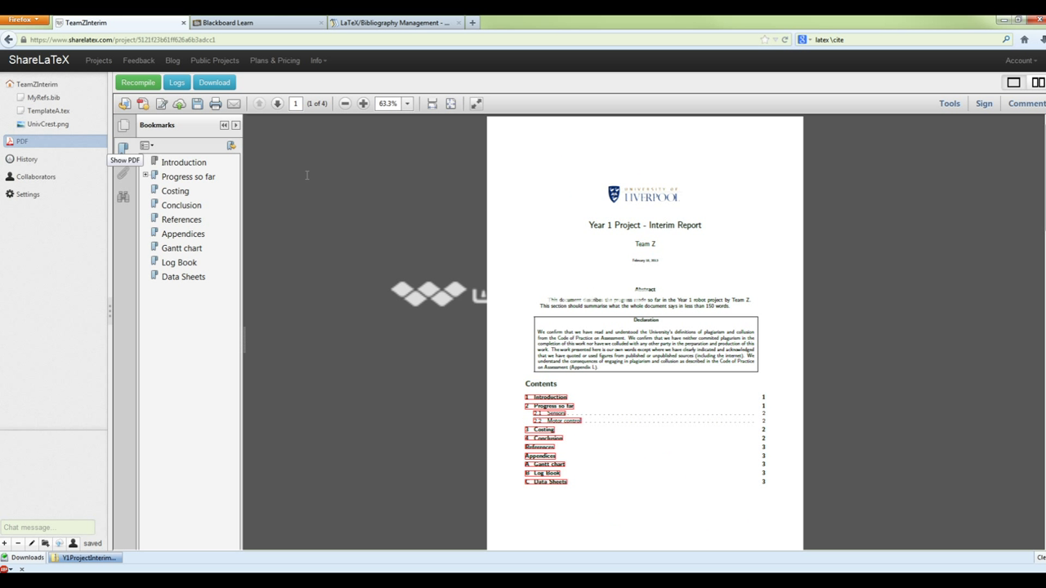